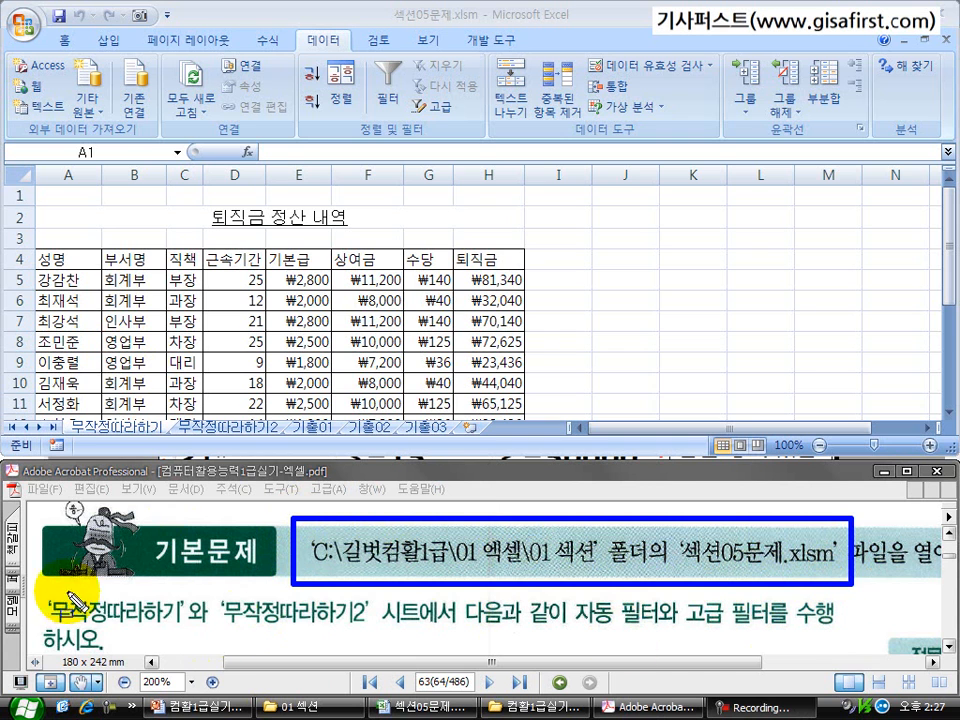
# Step: Read which worksheets the PDF exercise uses and bring its 자동 필터 task into view
pyautogui.moveTo(38, 586)
pyautogui.mouseDown()
pyautogui.moveTo(103, 621)
pyautogui.moveTo(189, 638)
pyautogui.mouseUp()
pyautogui.moveTo(212, 588)
pyautogui.mouseDown()
pyautogui.moveTo(242, 638)
pyautogui.moveTo(373, 638)
pyautogui.mouseUp()
pyautogui.moveTo(52, 414)
pyautogui.mouseDown()
pyautogui.moveTo(75, 428)
pyautogui.moveTo(274, 422)
pyautogui.moveTo(287, 437)
pyautogui.mouseUp()
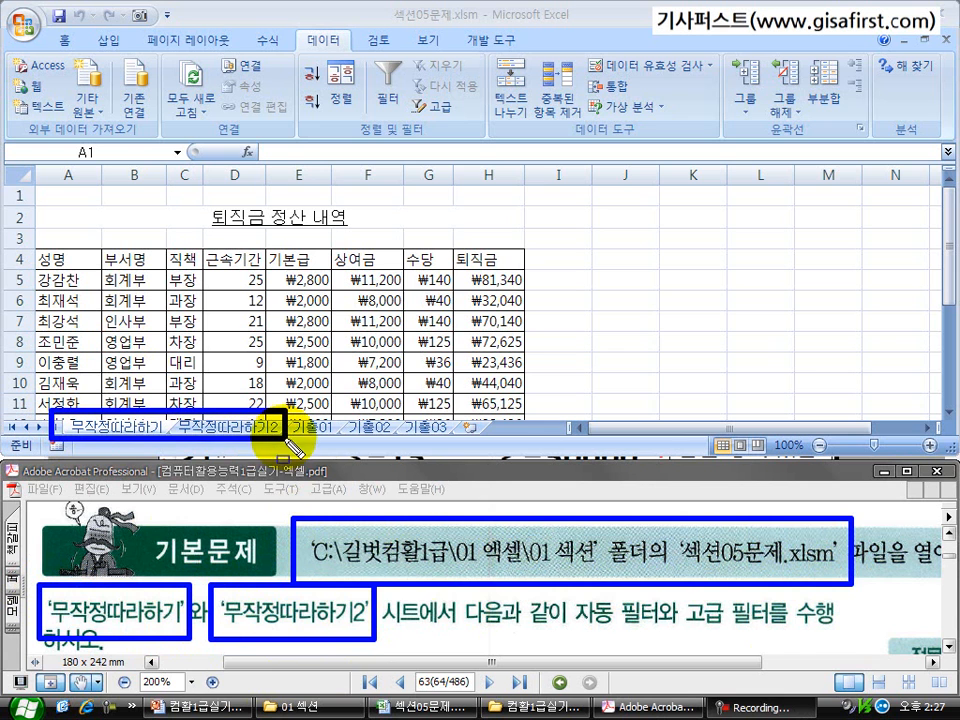
pyautogui.press('Escape')
pyautogui.click(385, 608)
pyautogui.scroll(-3, 385, 610)
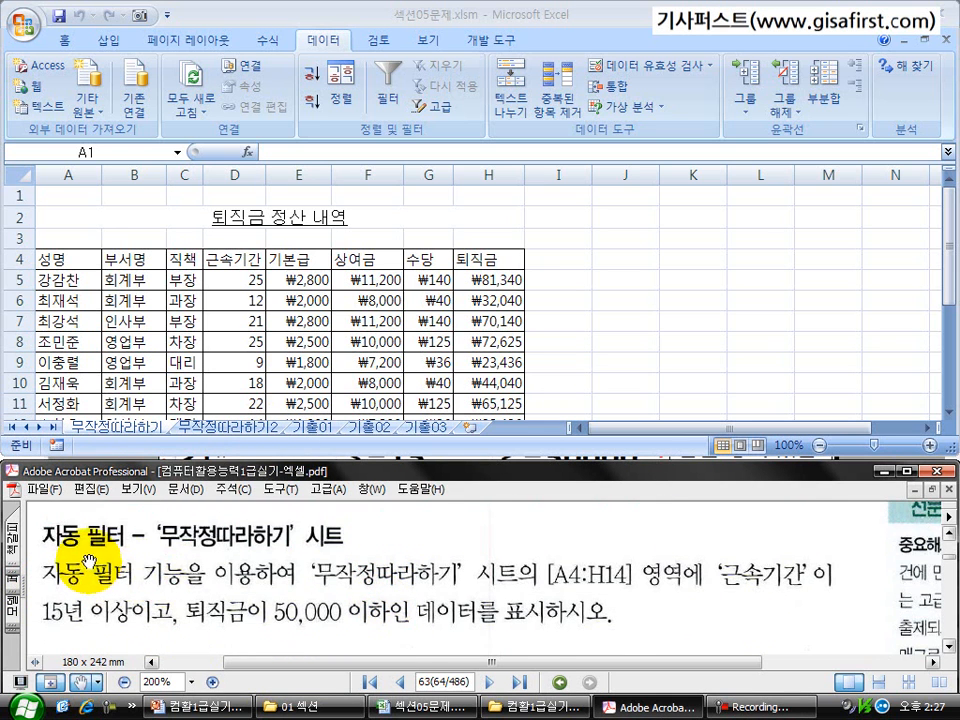
# Step: Examine which sheet and range the 자동 필터 task names, and select A4:H14 on the 무작정따라하기 sheet to check its extent
pyautogui.moveTo(32, 508)
pyautogui.mouseDown()
pyautogui.moveTo(205, 555)
pyautogui.moveTo(370, 555)
pyautogui.moveTo(353, 555)
pyautogui.mouseUp()
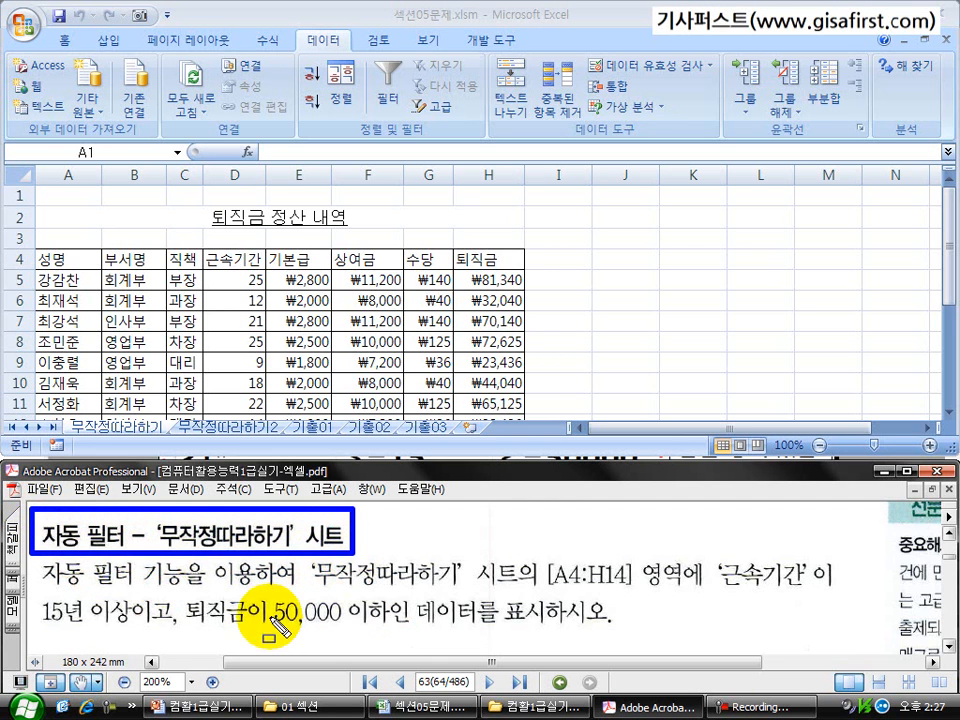
pyautogui.moveTo(40, 584); pyautogui.dragTo(248, 580)
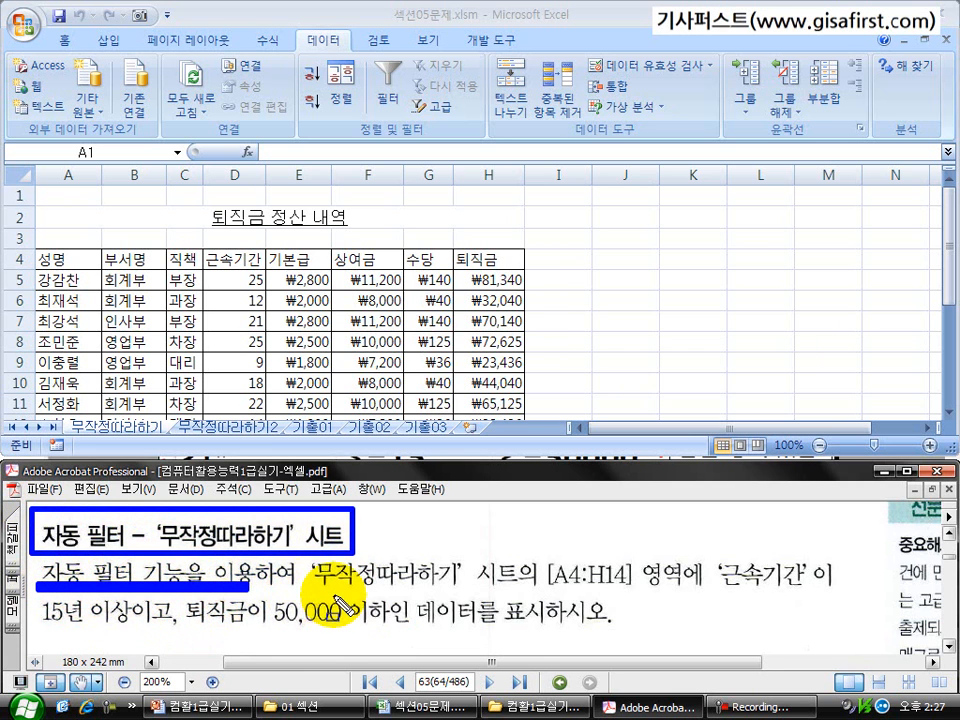
pyautogui.moveTo(314, 590); pyautogui.dragTo(507, 590)
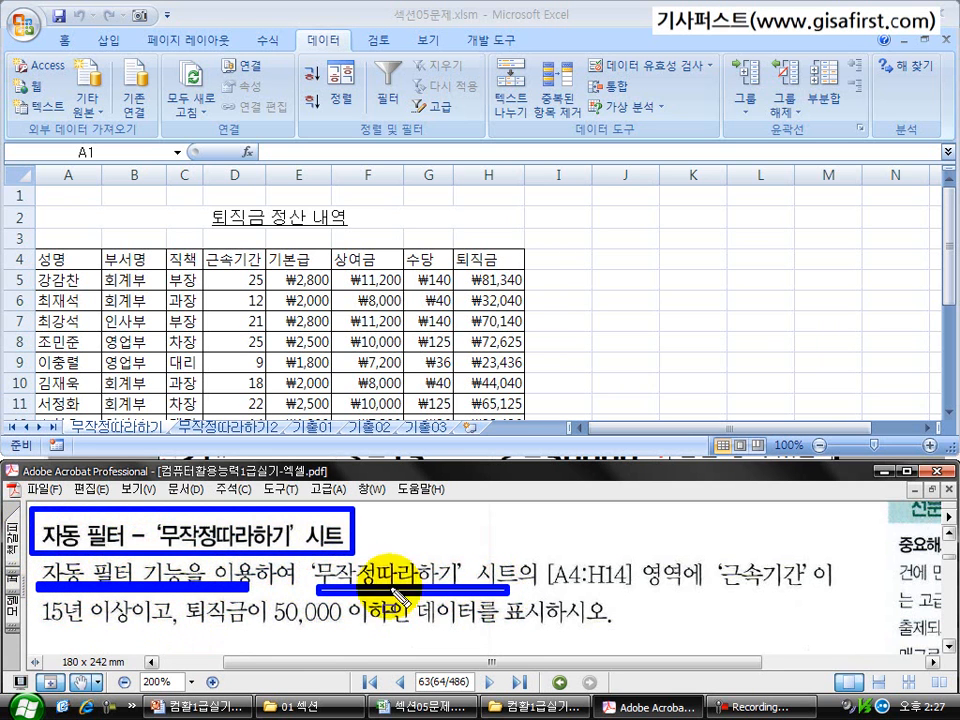
pyautogui.moveTo(60, 417); pyautogui.dragTo(168, 441)
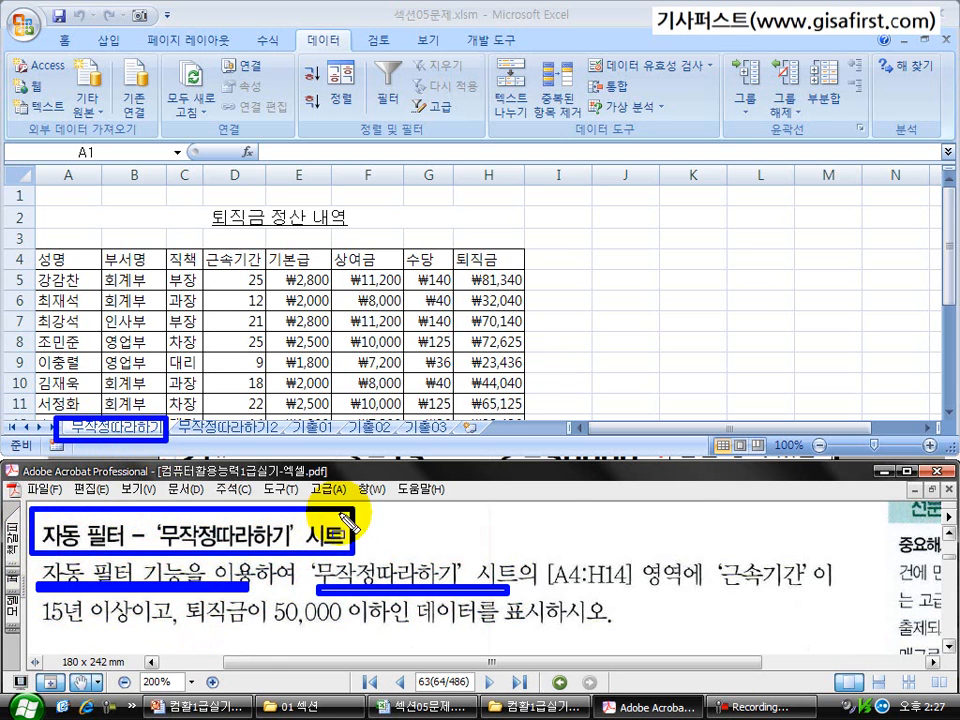
pyautogui.moveTo(548, 588); pyautogui.dragTo(693, 590)
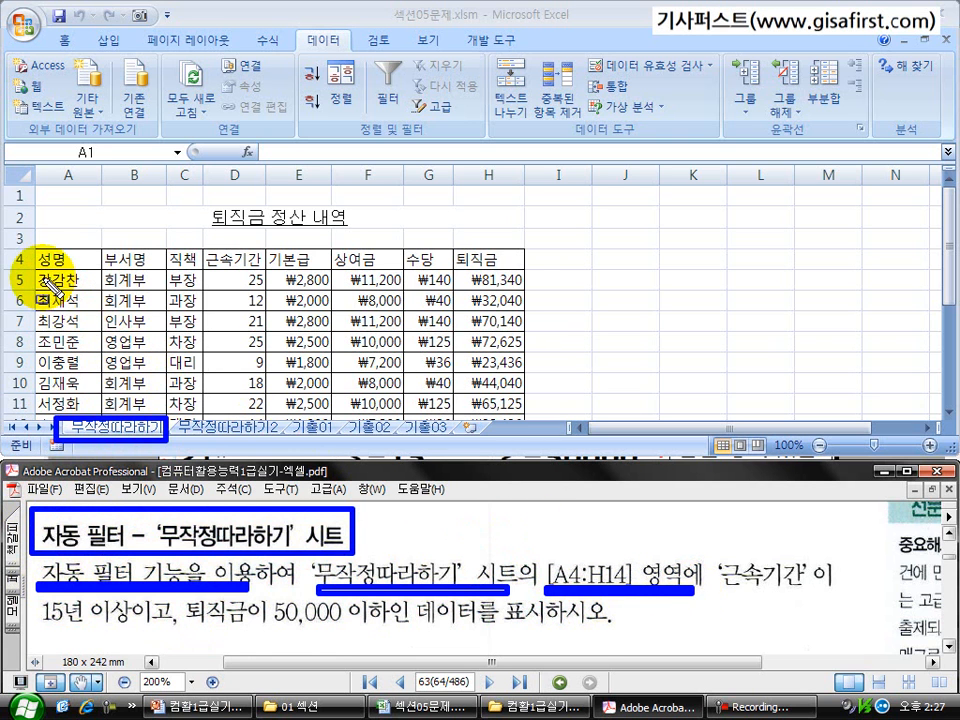
pyautogui.moveTo(32, 249)
pyautogui.mouseDown()
pyautogui.moveTo(232, 337)
pyautogui.moveTo(366, 356)
pyautogui.mouseUp()
pyautogui.press('Escape')
pyautogui.scroll(-1, 352, 348)
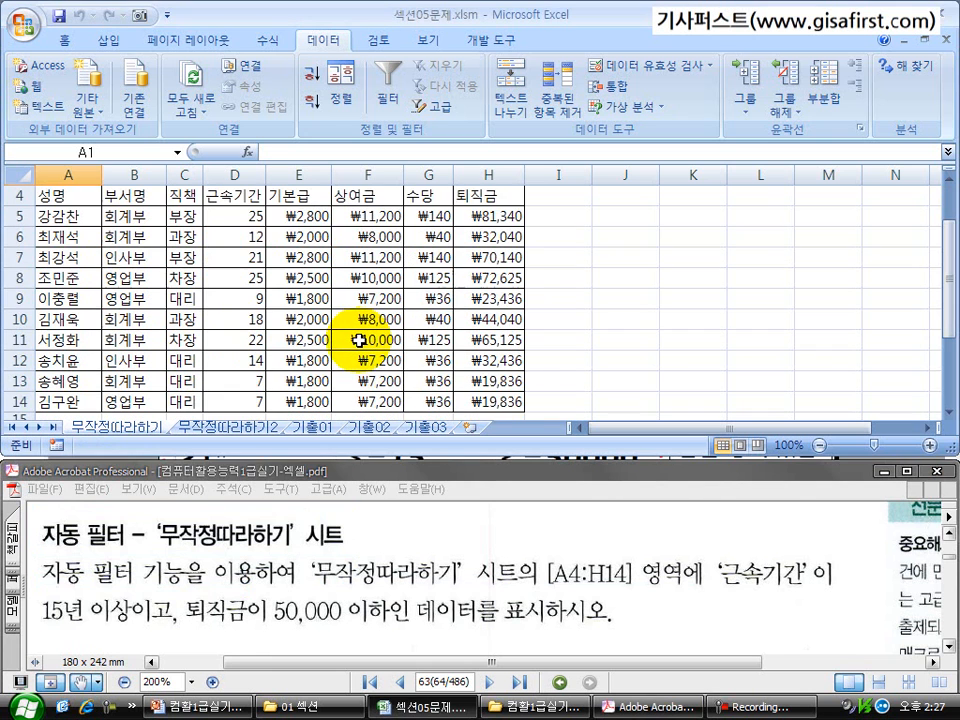
pyautogui.moveTo(488, 401); pyautogui.dragTo(77, 258)
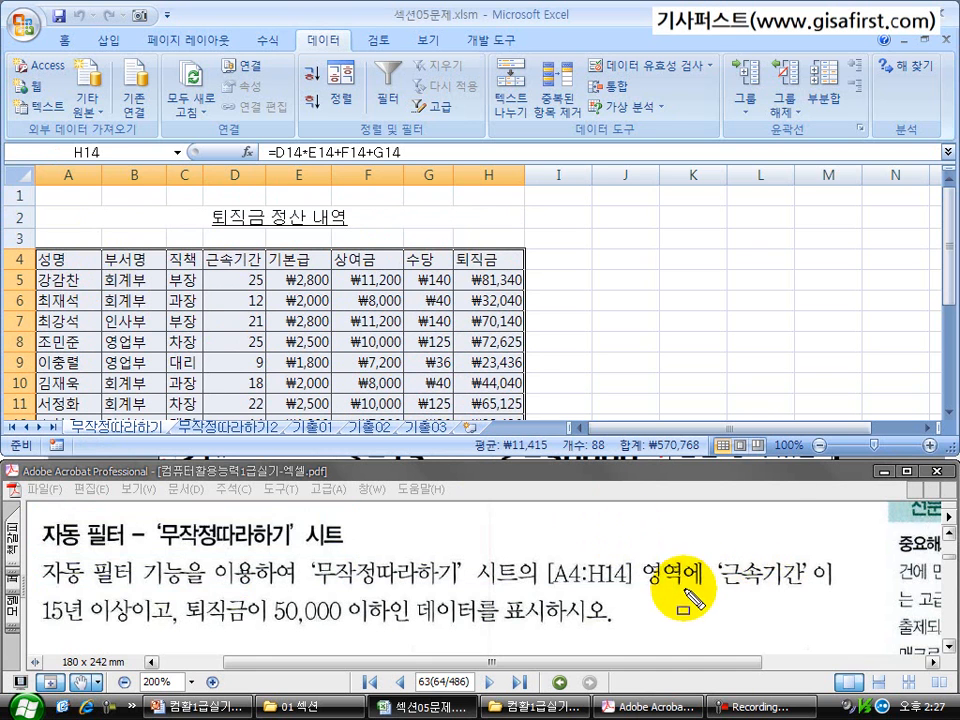
# Step: Read the task's two filter conditions for 근속기간 and 퇴직금 and match them to the table's columns
pyautogui.moveTo(700, 543)
pyautogui.mouseDown()
pyautogui.moveTo(746, 578)
pyautogui.moveTo(816, 602)
pyautogui.mouseUp()
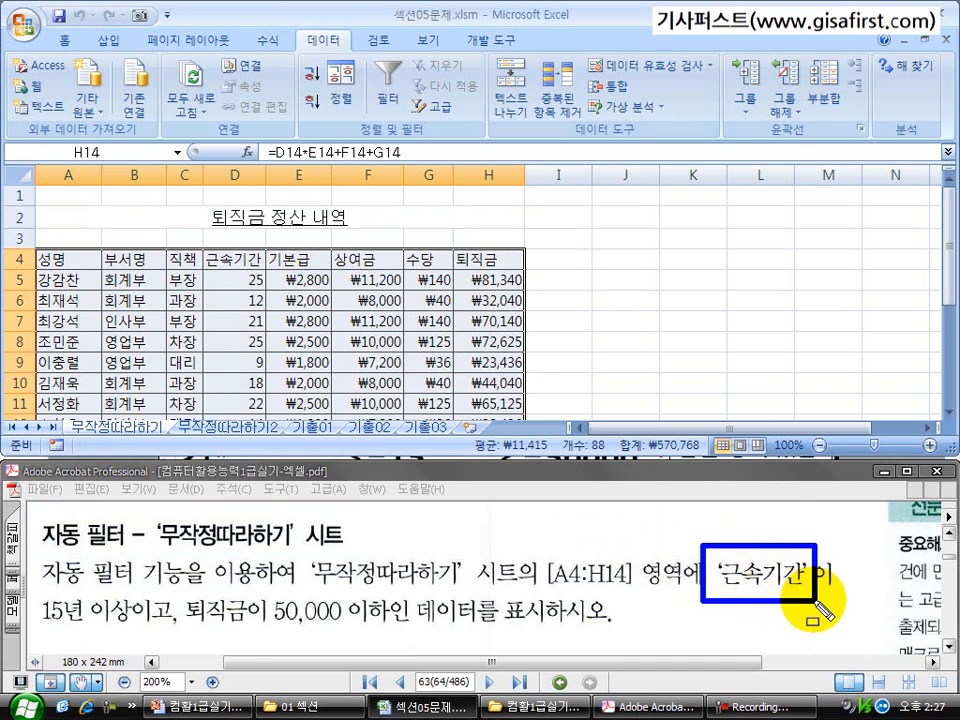
pyautogui.moveTo(33, 545)
pyautogui.mouseDown()
pyautogui.moveTo(88, 576)
pyautogui.moveTo(130, 582)
pyautogui.moveTo(135, 632)
pyautogui.mouseUp()
pyautogui.moveTo(197, 242); pyautogui.dragTo(271, 272)
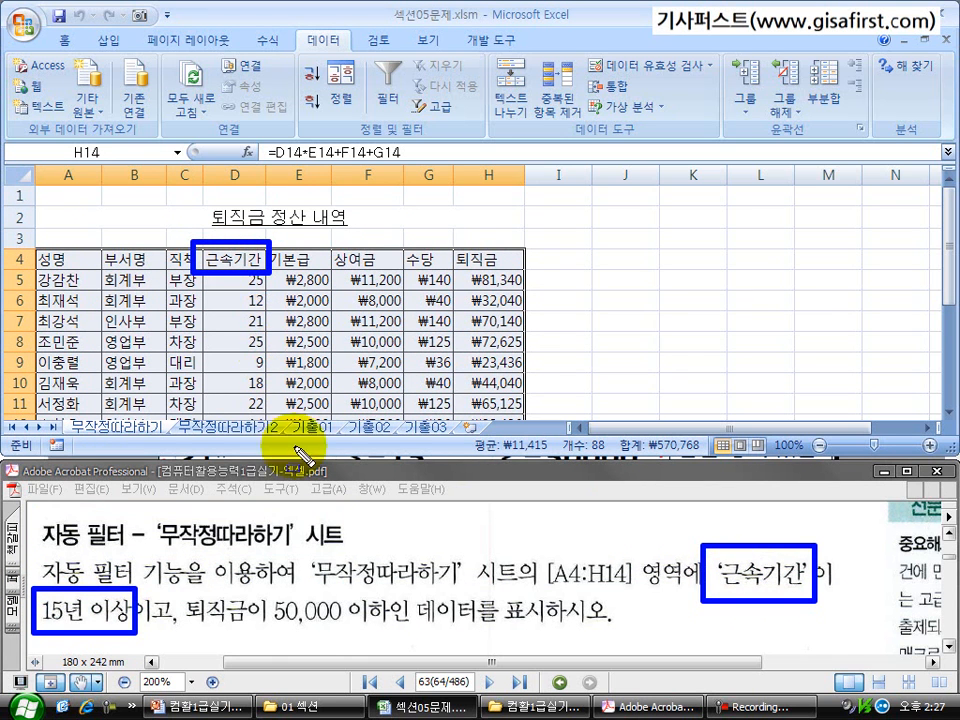
pyautogui.moveTo(177, 586); pyautogui.dragTo(248, 634)
pyautogui.moveTo(265, 586)
pyautogui.mouseDown()
pyautogui.moveTo(352, 640)
pyautogui.moveTo(406, 637)
pyautogui.mouseUp()
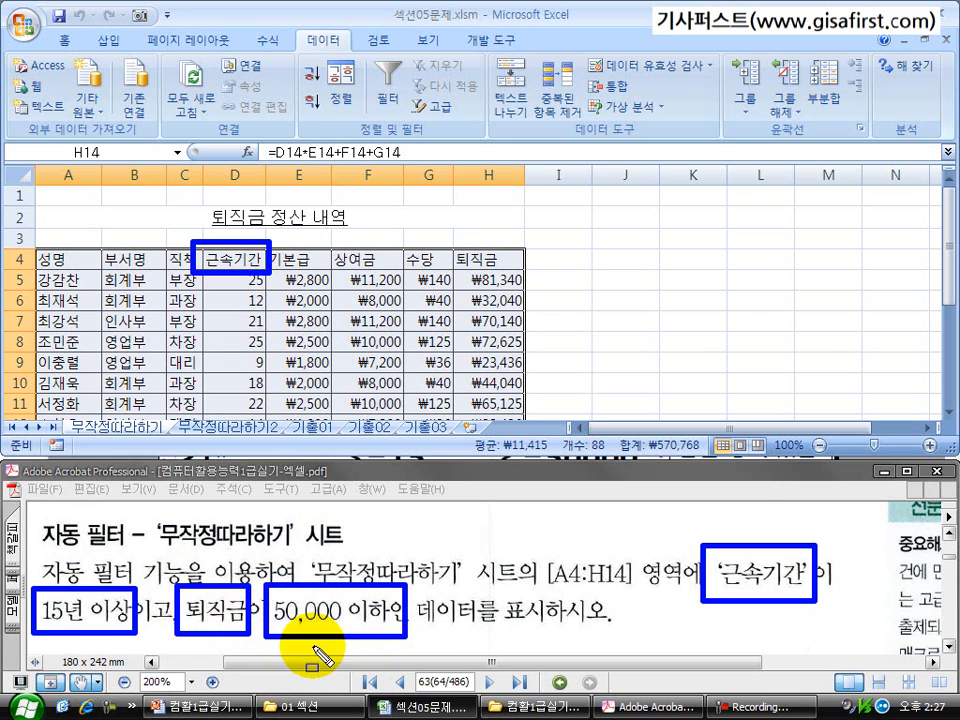
pyautogui.moveTo(141, 630); pyautogui.dragTo(163, 631)
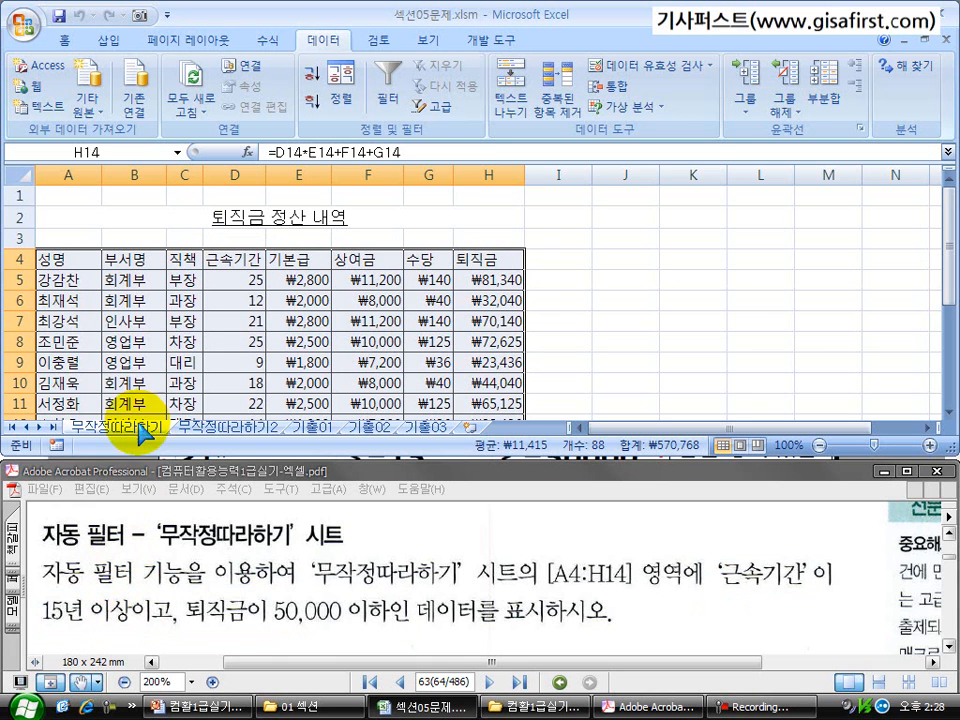
# Step: Turn on the AutoFilter for the table's header cells A4:H4, from 성명 to 퇴직금
pyautogui.click(123, 298)
pyautogui.moveTo(77, 260); pyautogui.dragTo(125, 257)
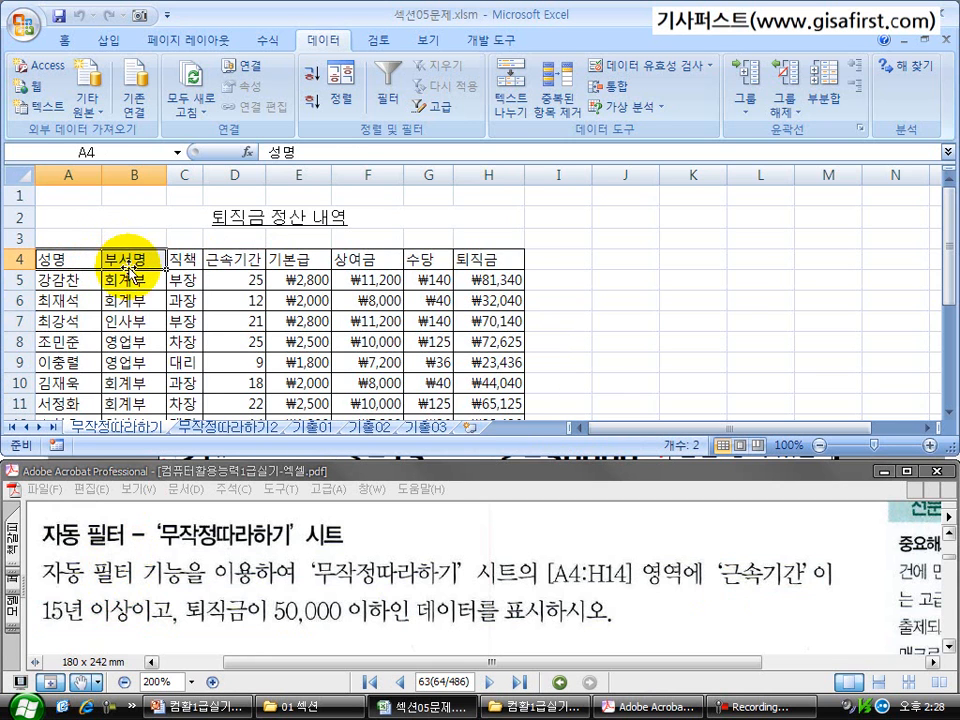
pyautogui.moveTo(75, 257); pyautogui.dragTo(486, 259)
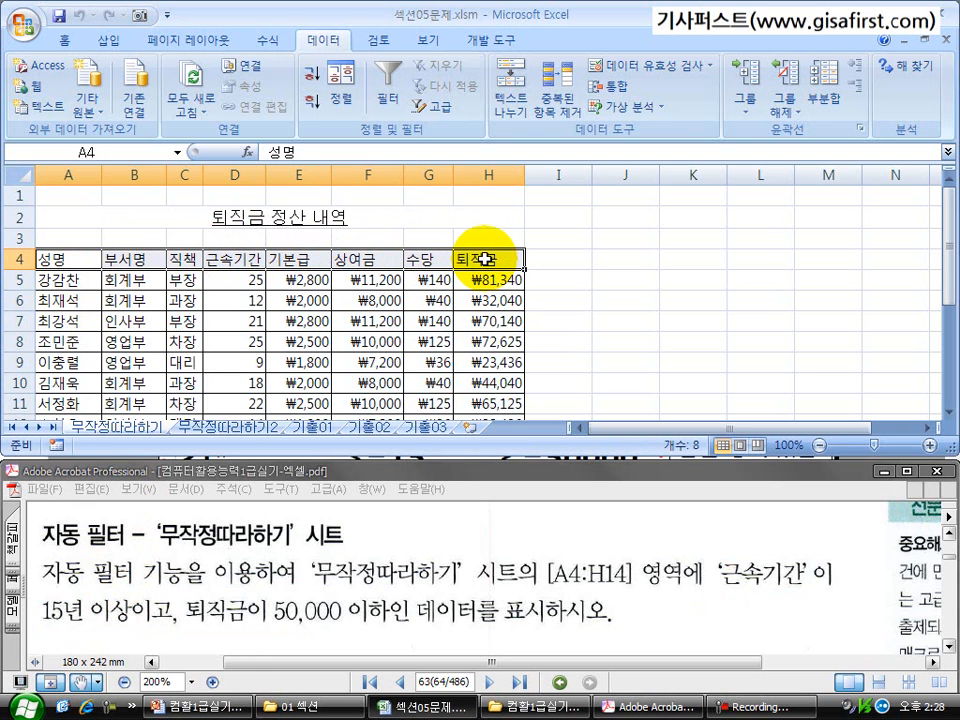
pyautogui.moveTo(52, 259); pyautogui.dragTo(464, 262)
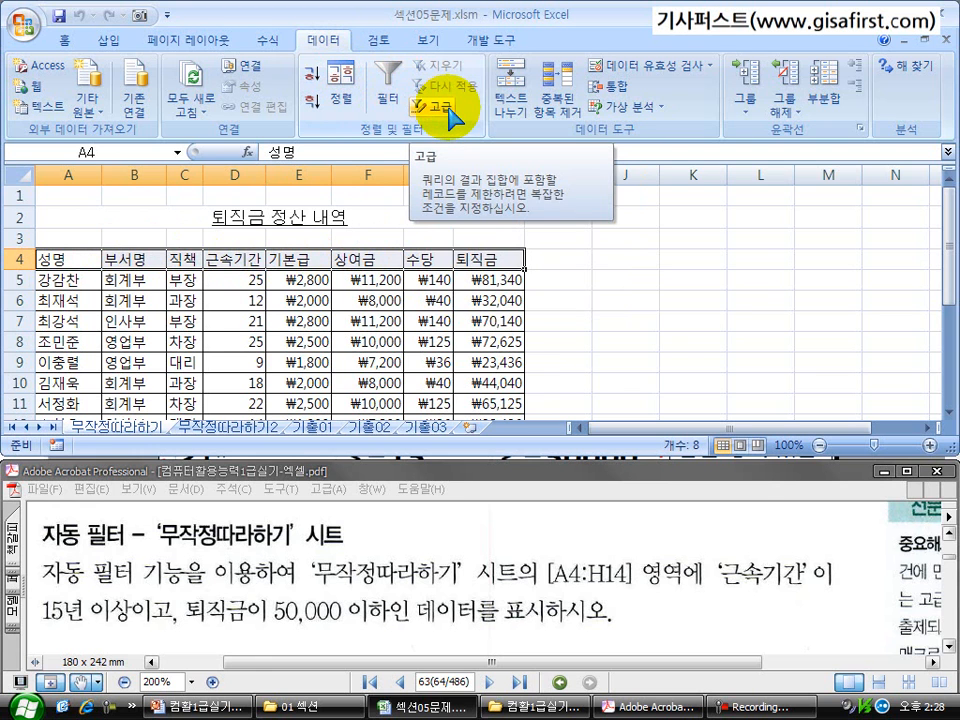
pyautogui.click(389, 98)
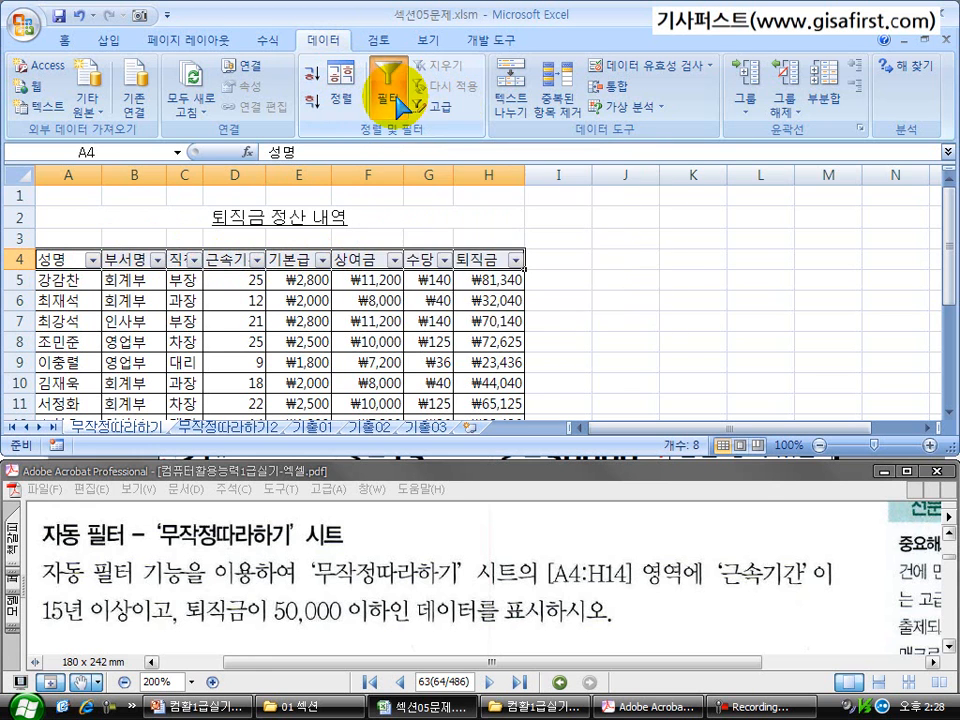
# Step: Look through the filter lists of the 성명, 기본급 and 상여금 columns, including the number filter conditions offered for 상여금
pyautogui.click(135, 300)
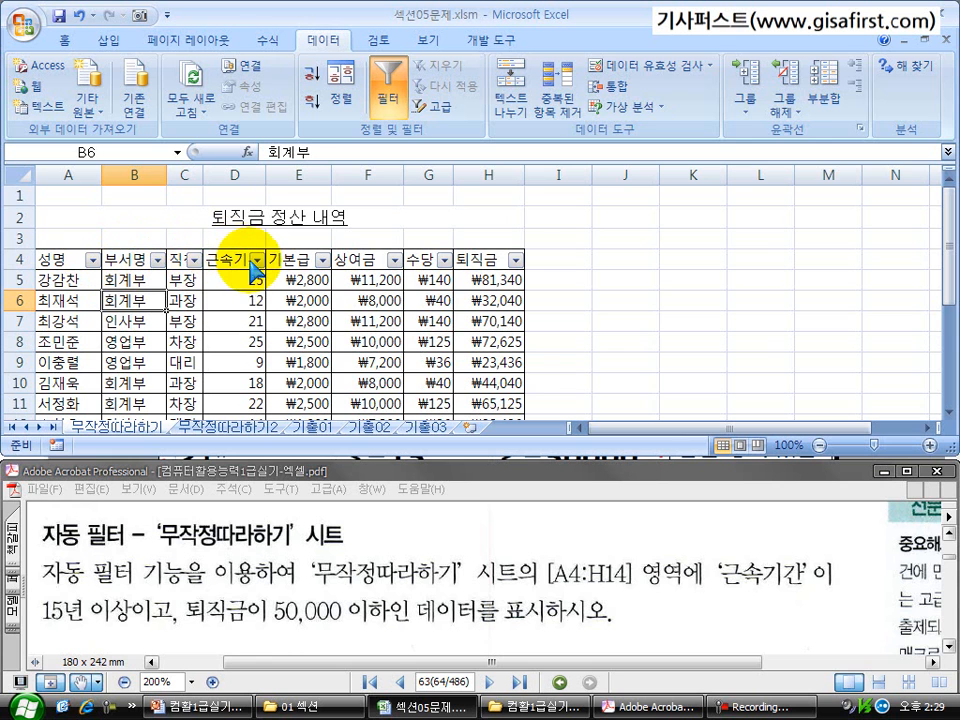
pyautogui.click(94, 261)
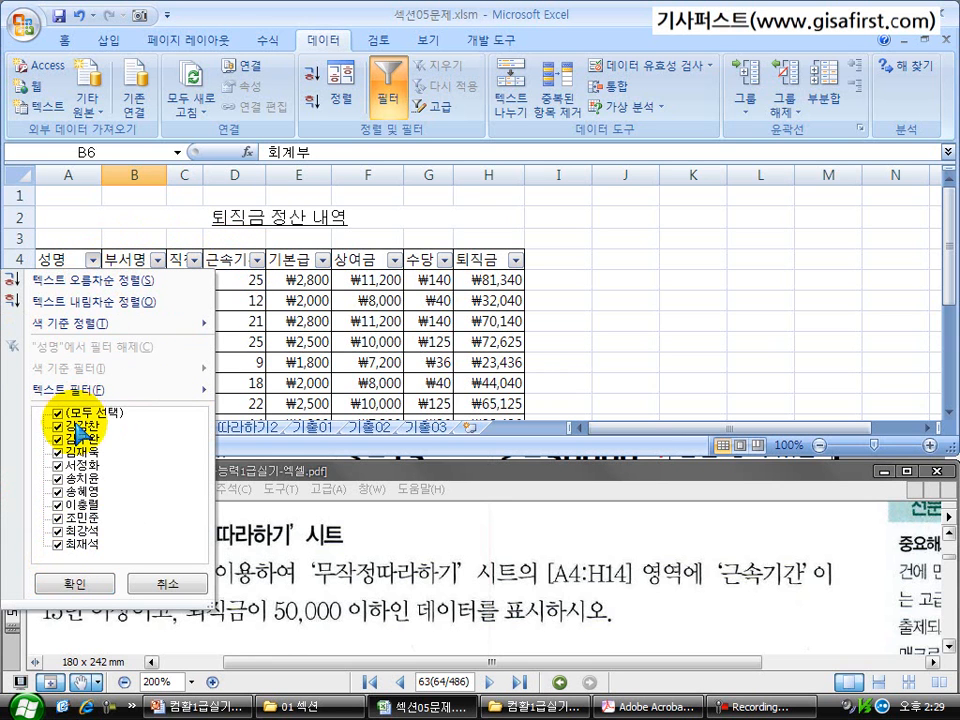
pyautogui.click(258, 325)
pyautogui.click(326, 262)
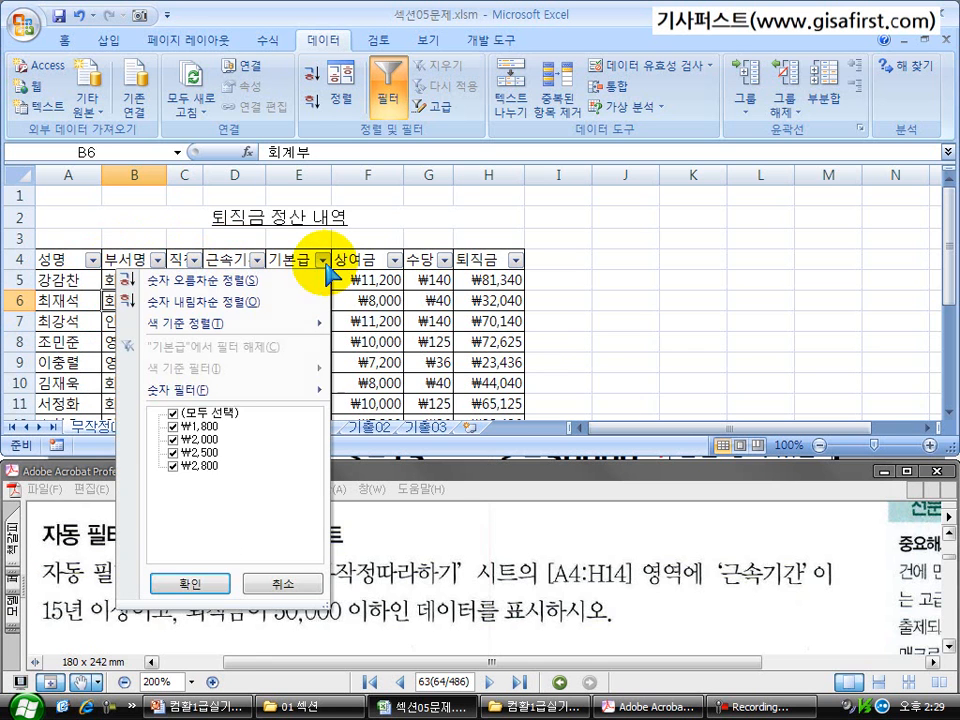
pyautogui.click(385, 298)
pyautogui.click(396, 261)
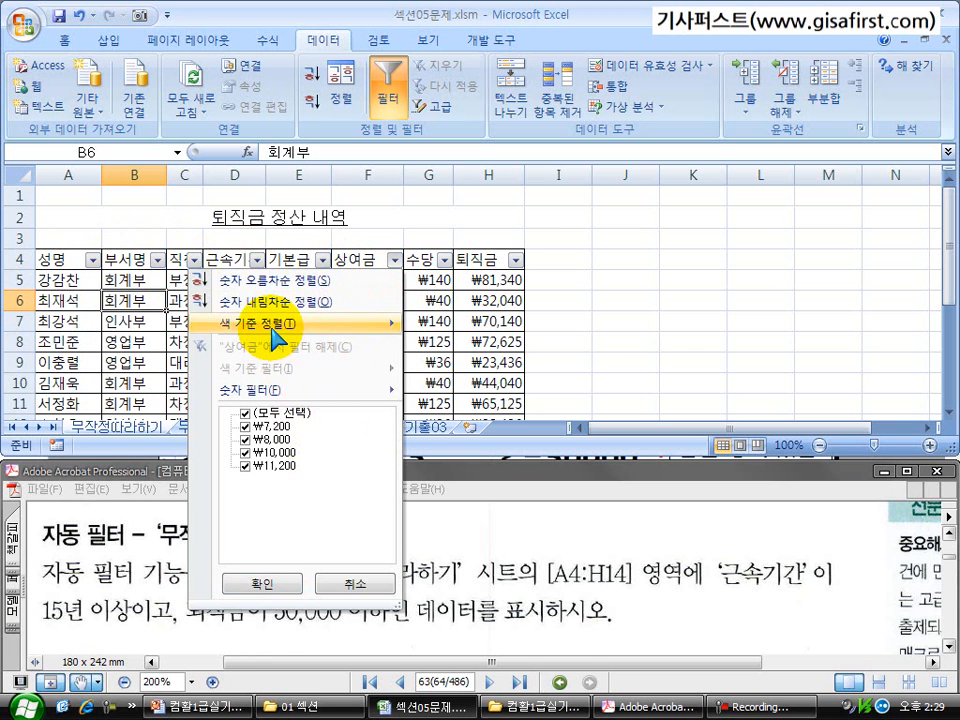
pyautogui.moveTo(276, 336)
pyautogui.moveTo(277, 392)
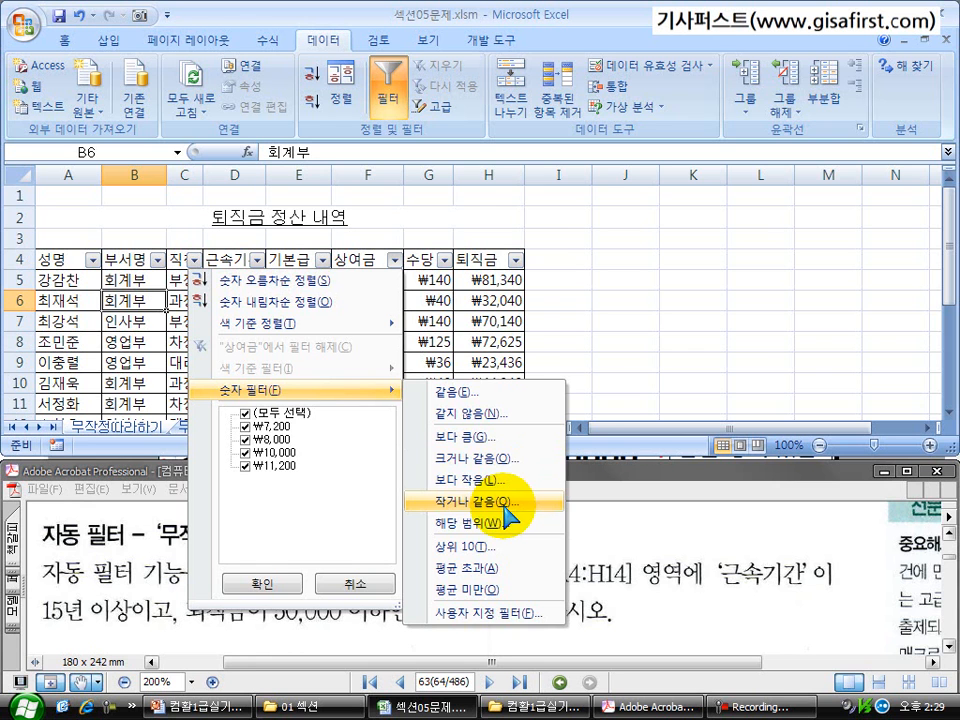
pyautogui.click(435, 300)
pyautogui.click(321, 317)
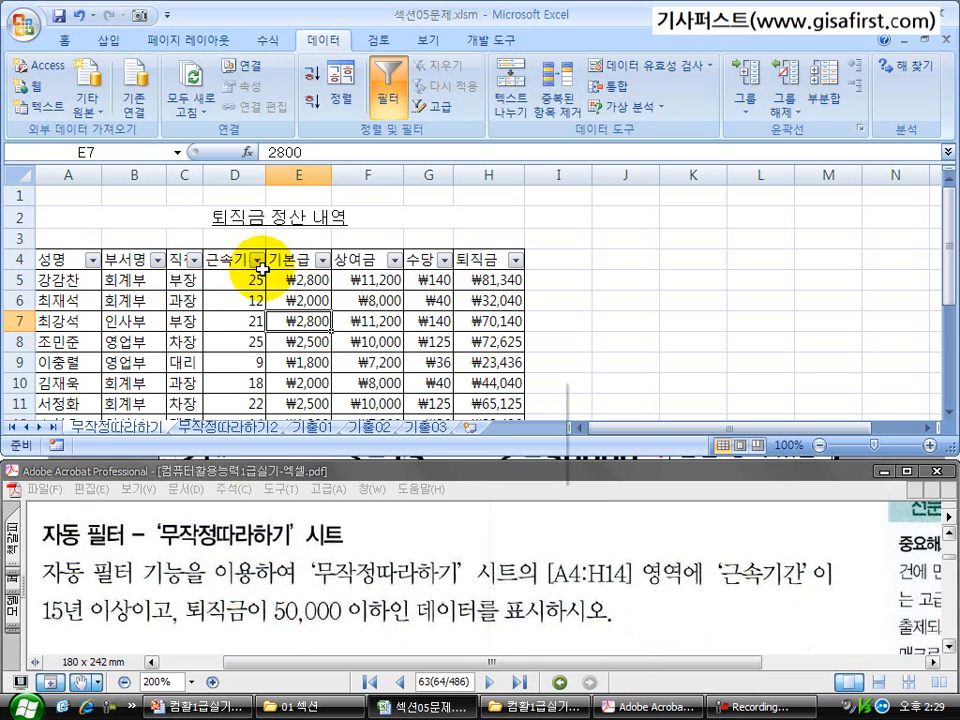
# Step: Filter the 근속기간 column to values greater than or equal to 15 and check the remaining rows
pyautogui.moveTo(699, 547)
pyautogui.mouseDown()
pyautogui.moveTo(765, 585)
pyautogui.moveTo(837, 602)
pyautogui.mouseUp()
pyautogui.moveTo(33, 586)
pyautogui.mouseDown()
pyautogui.moveTo(129, 621)
pyautogui.moveTo(140, 637)
pyautogui.mouseUp()
pyautogui.press('Escape')
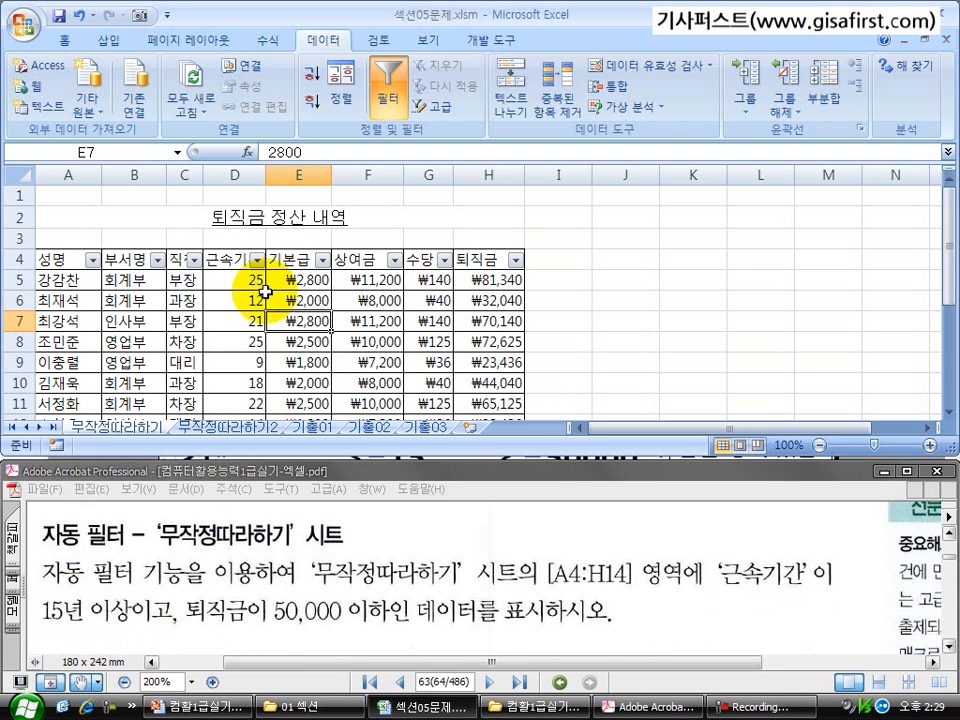
pyautogui.click(258, 260)
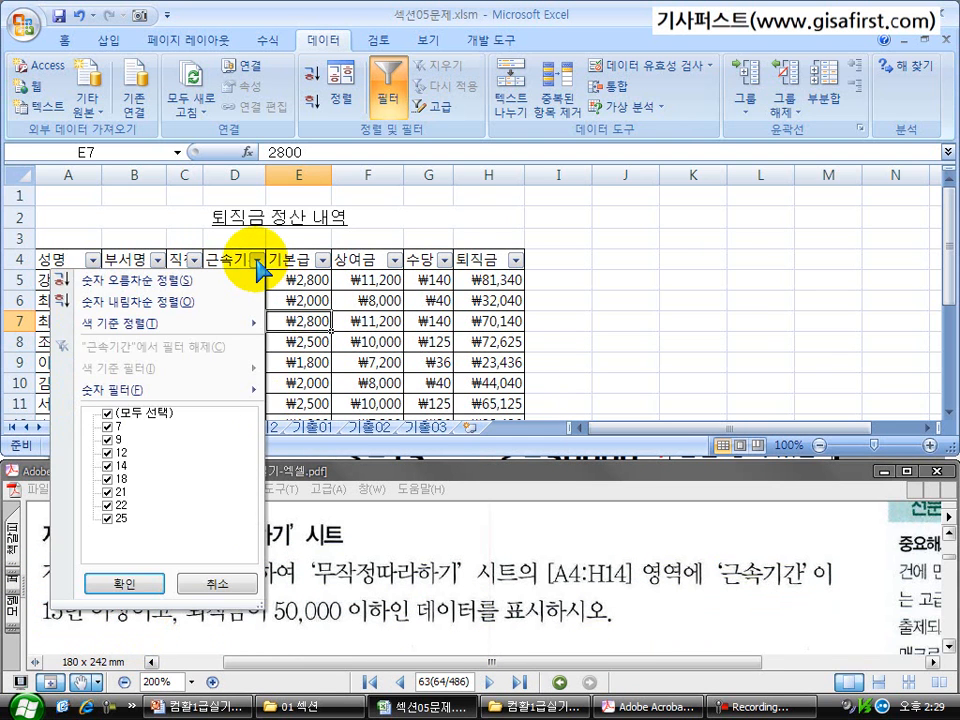
pyautogui.moveTo(197, 393)
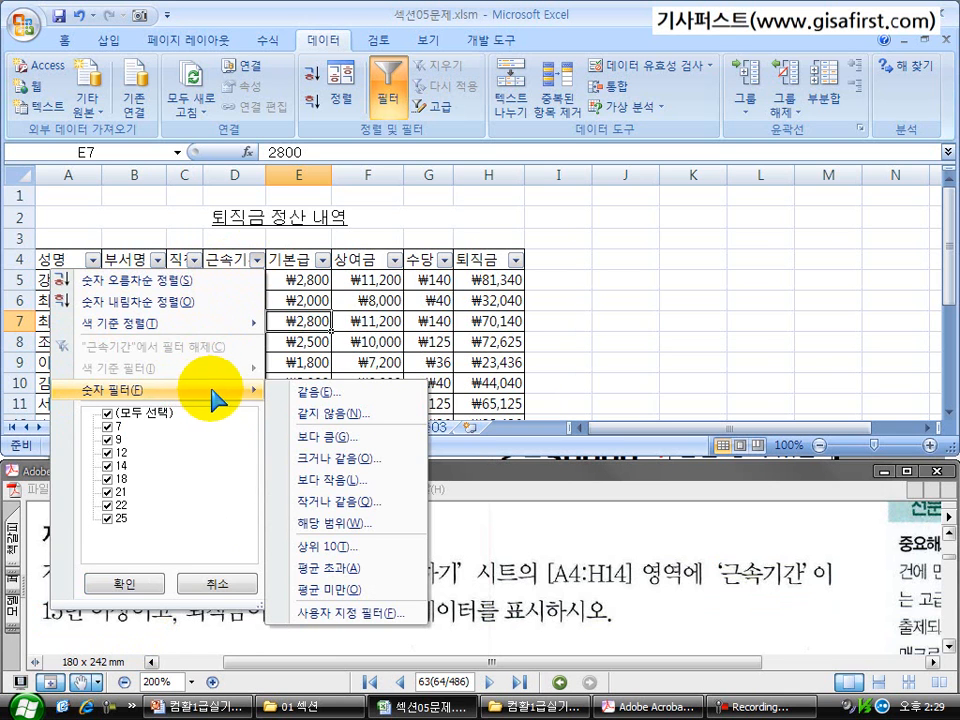
pyautogui.click(356, 458)
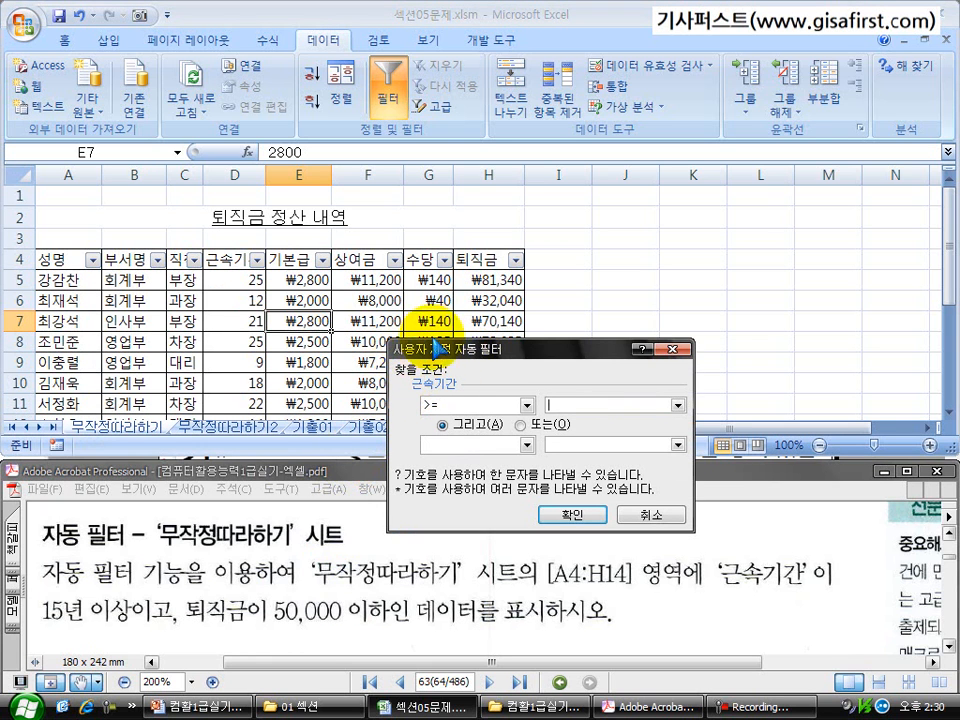
pyautogui.click(558, 405)
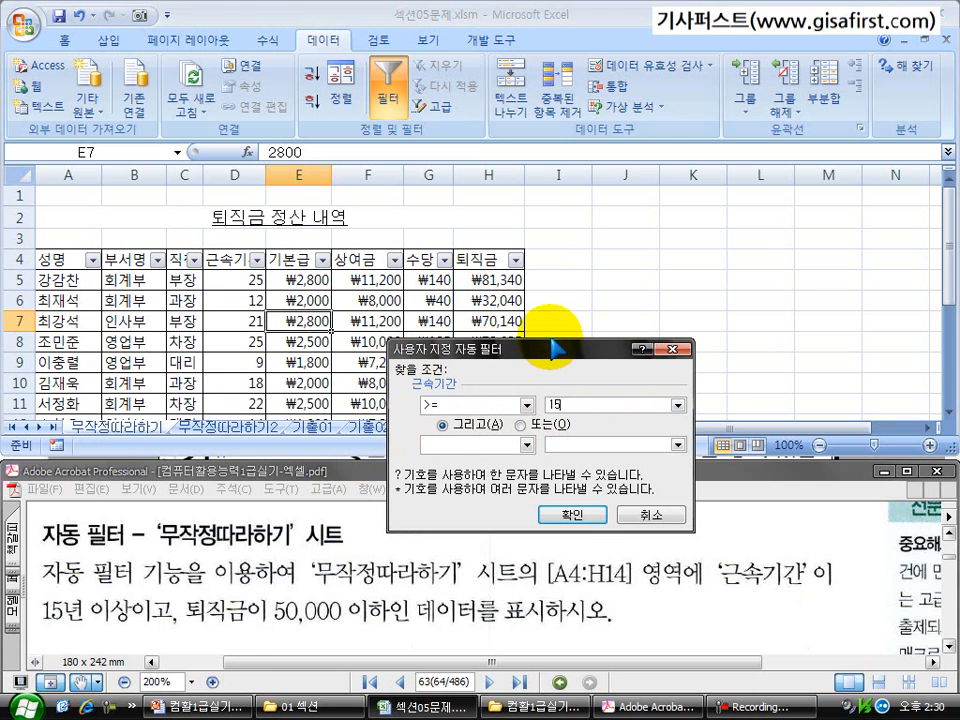
pyautogui.click(572, 514)
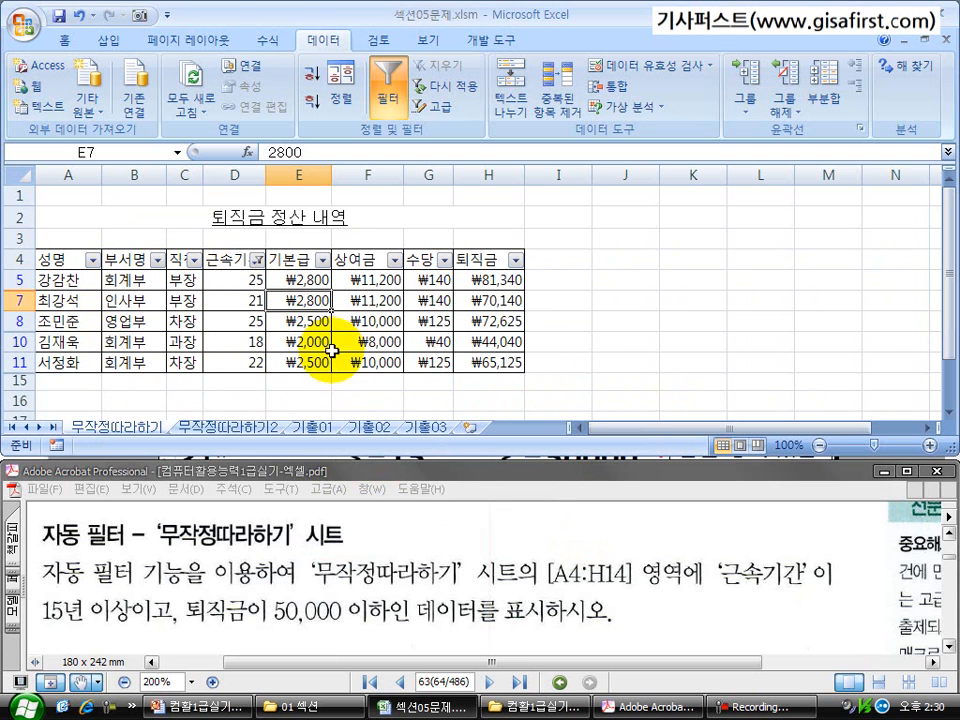
pyautogui.click(235, 282)
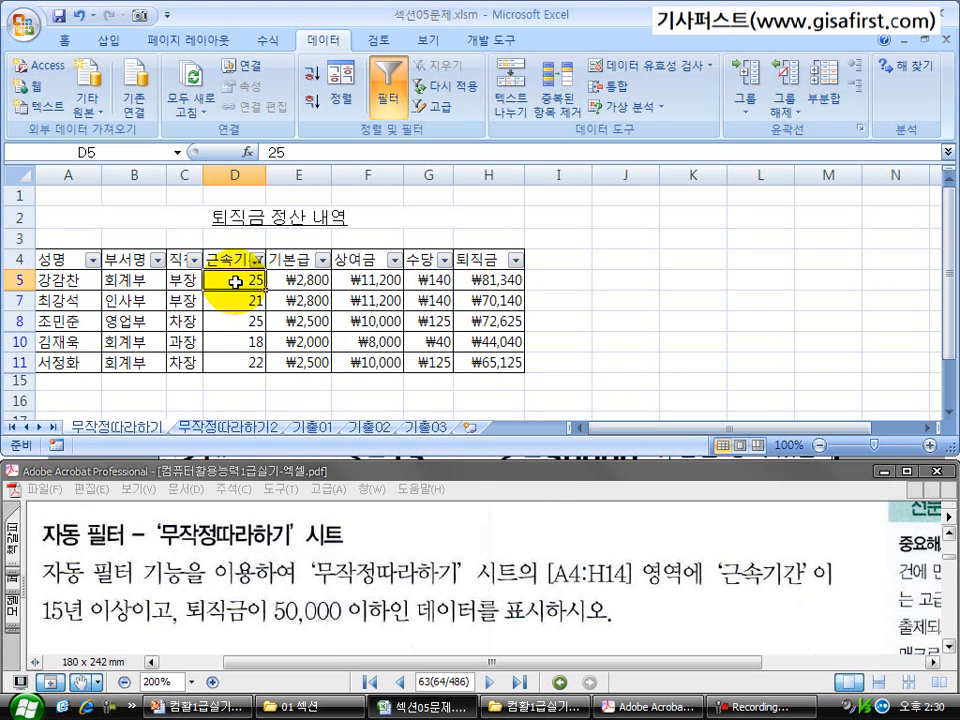
pyautogui.moveTo(233, 361); pyautogui.dragTo(228, 282)
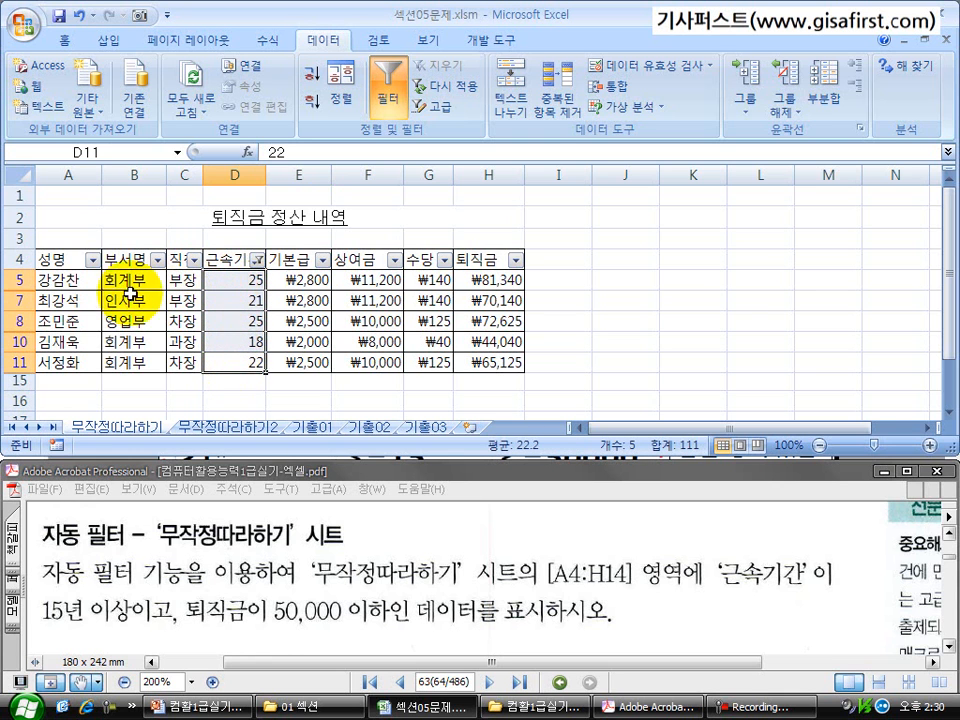
pyautogui.click(339, 338)
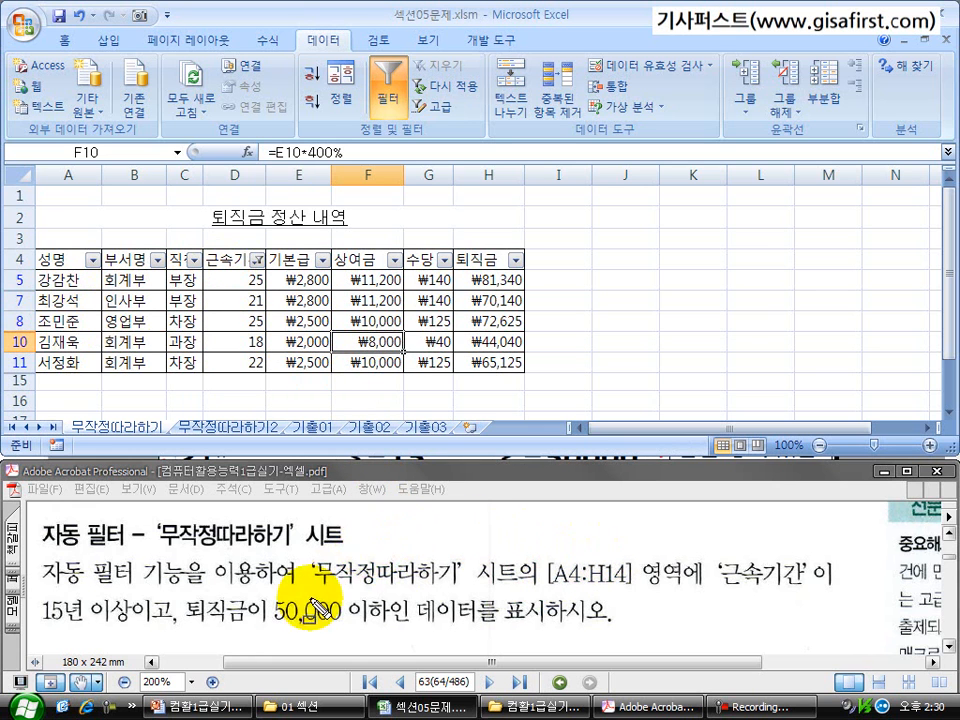
# Step: Filter the 퇴직금 column to values less than or equal to 50000, as the task's second condition requires
pyautogui.moveTo(177, 588)
pyautogui.mouseDown()
pyautogui.moveTo(240, 625)
pyautogui.moveTo(407, 636)
pyautogui.mouseUp()
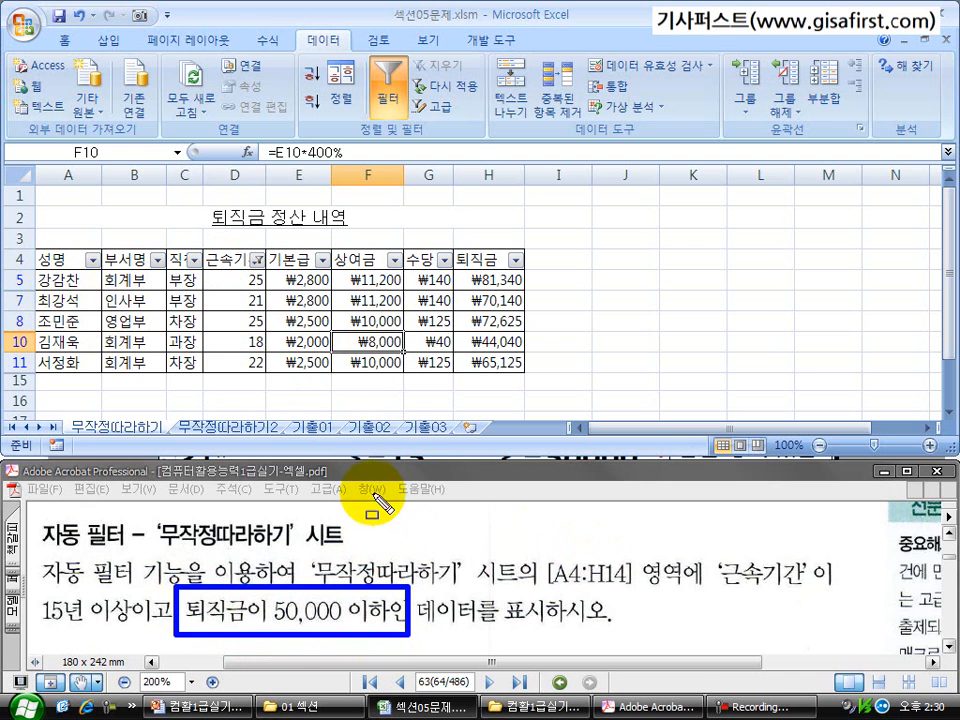
pyautogui.press('Escape')
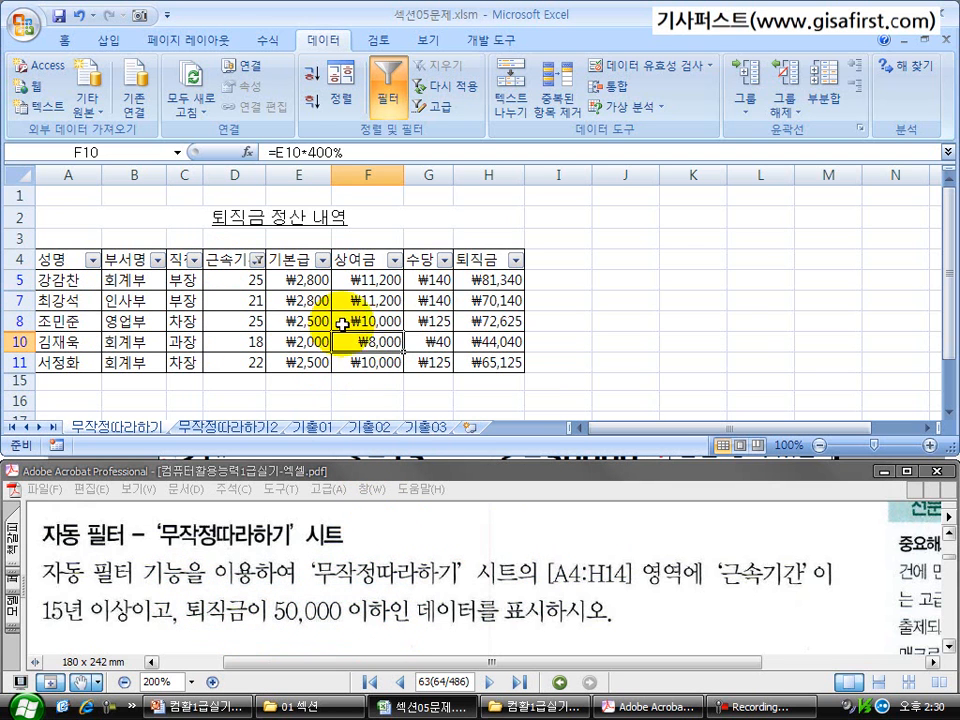
pyautogui.click(516, 260)
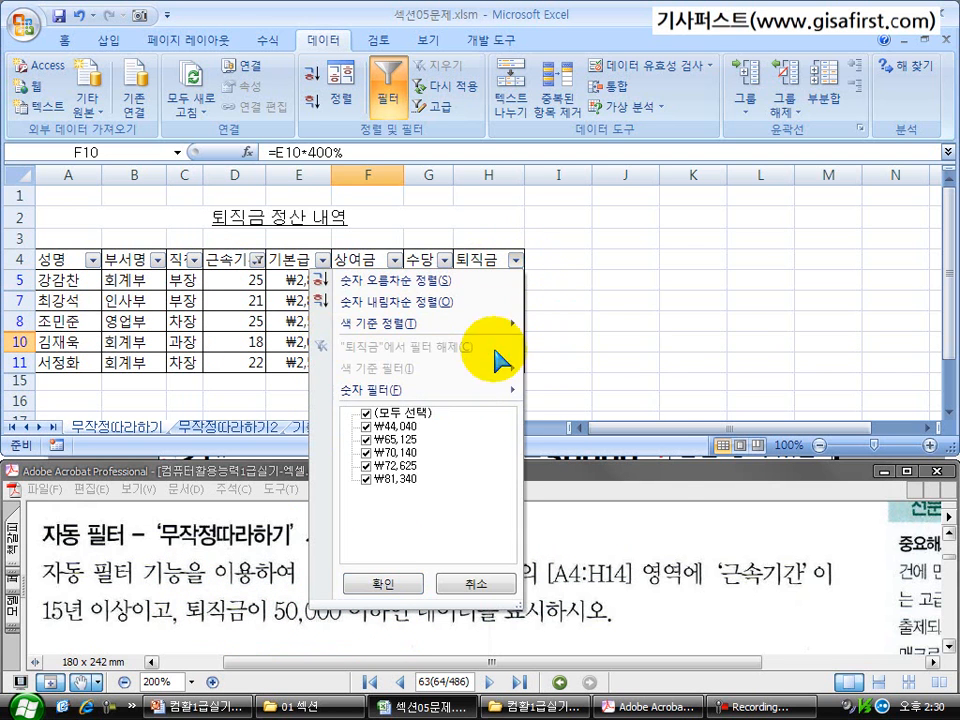
pyautogui.moveTo(484, 397)
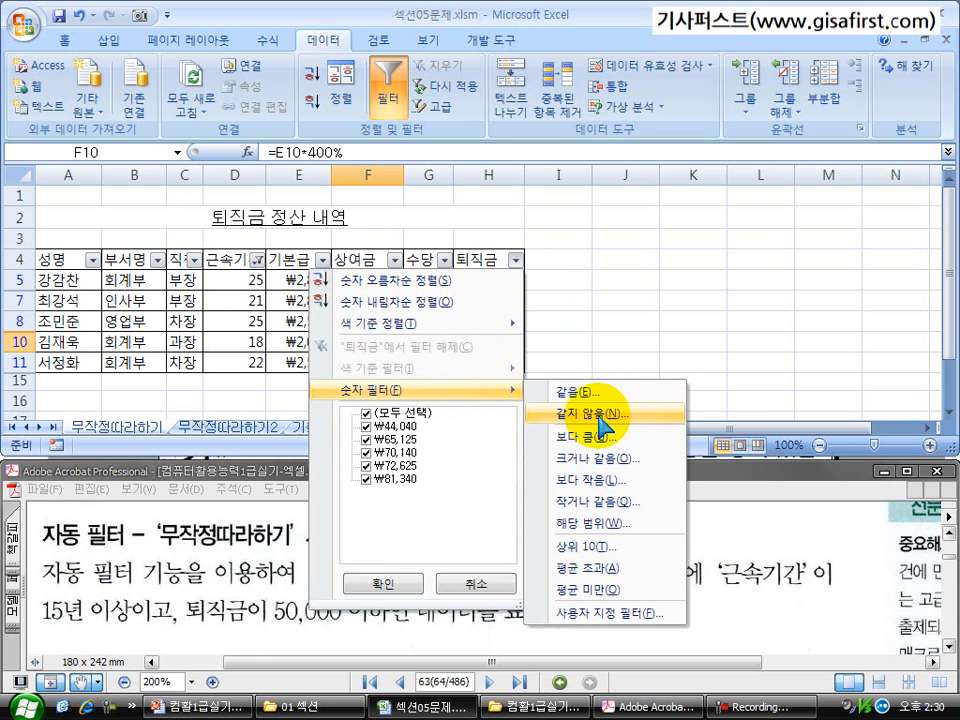
pyautogui.click(617, 502)
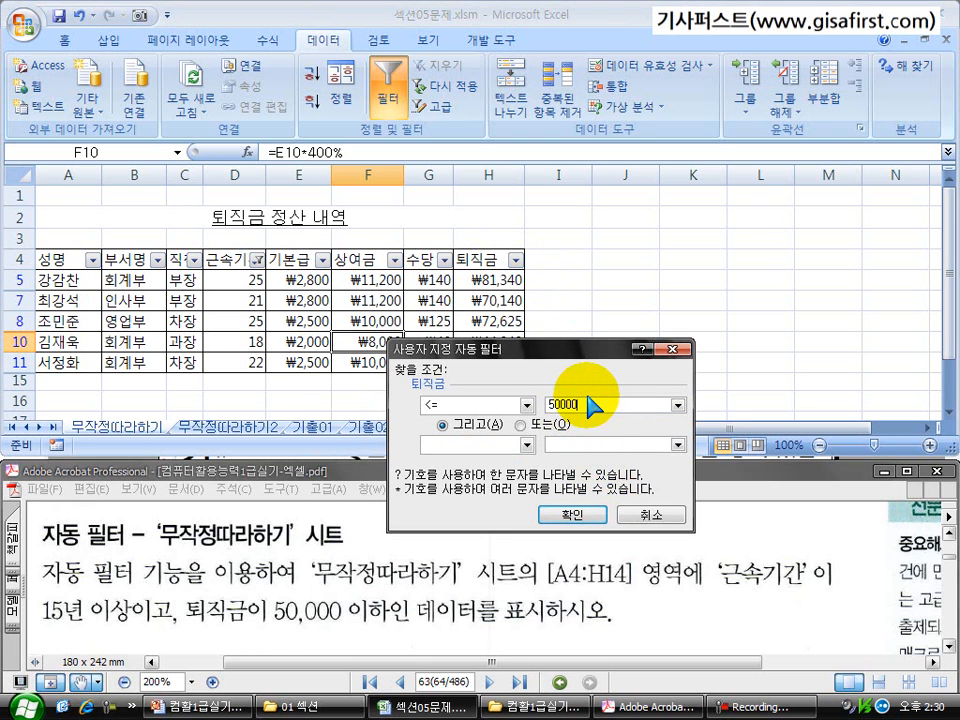
pyautogui.click(572, 514)
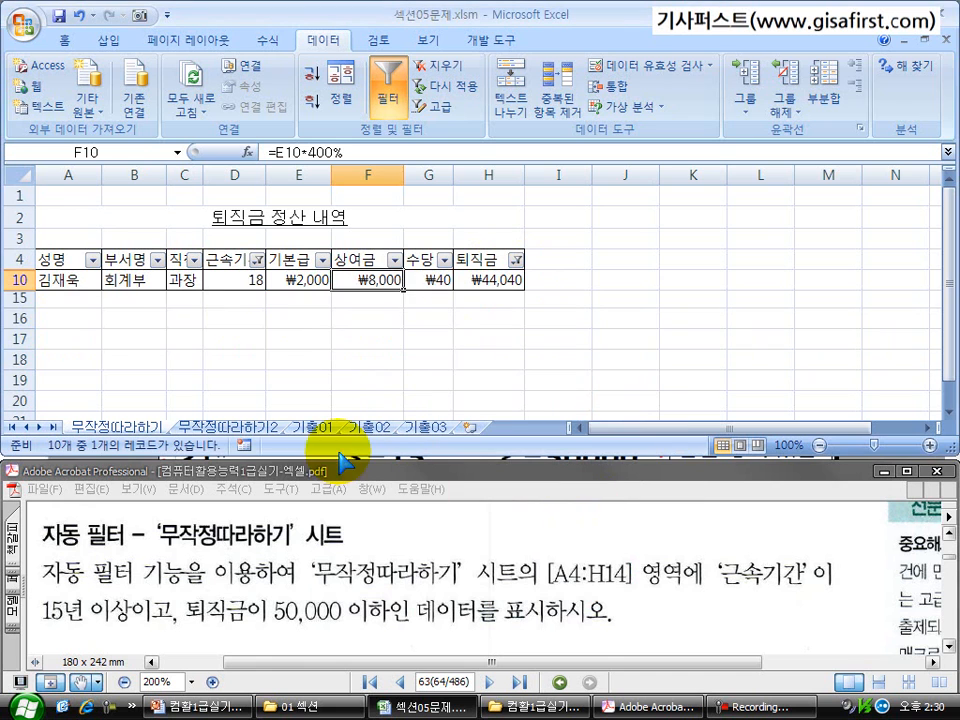
# Step: Go to the 무작정따라하기2 sheet and read the advanced filter task's conditions on 성명, 근속기간 and 퇴직금 and its required output fields
pyautogui.click(187, 324)
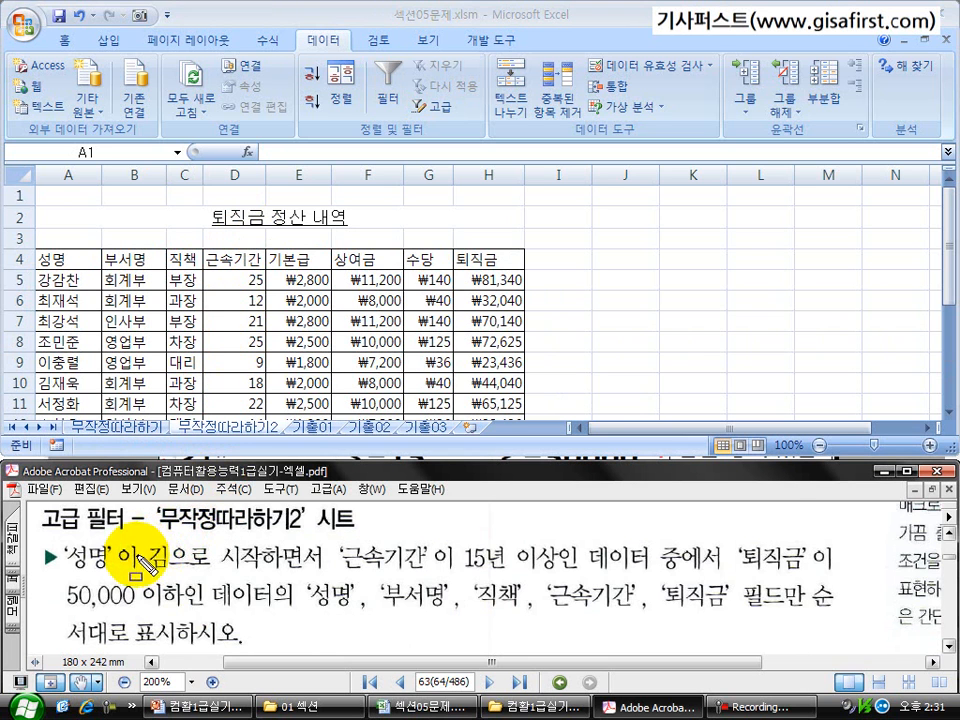
pyautogui.moveTo(35, 504); pyautogui.dragTo(366, 541)
pyautogui.moveTo(170, 416)
pyautogui.mouseDown()
pyautogui.moveTo(215, 435)
pyautogui.moveTo(290, 444)
pyautogui.mouseUp()
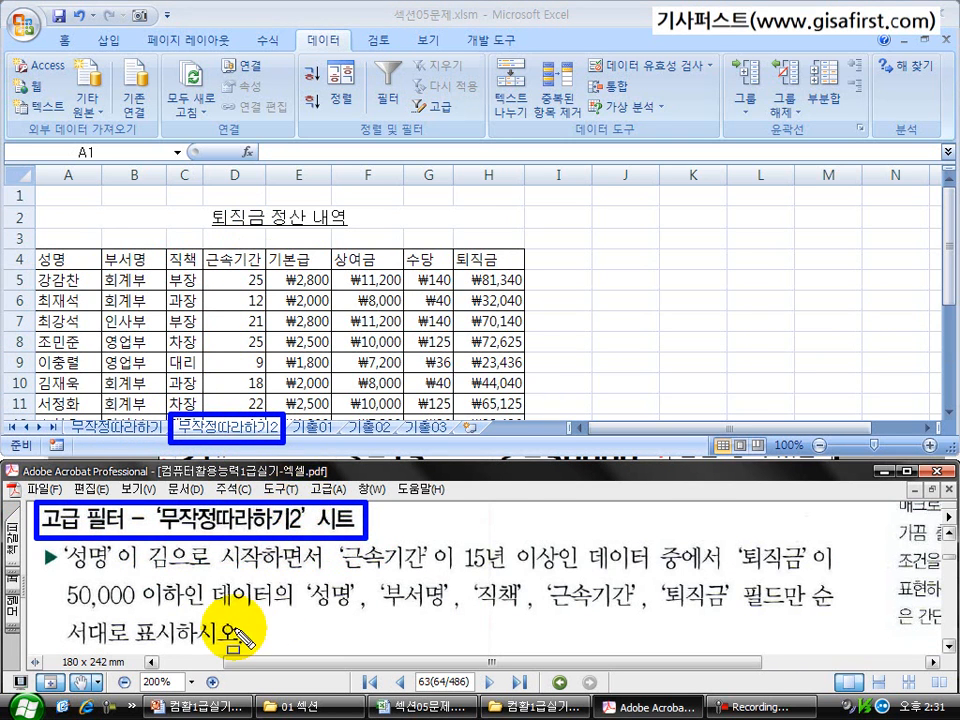
pyautogui.press('Escape')
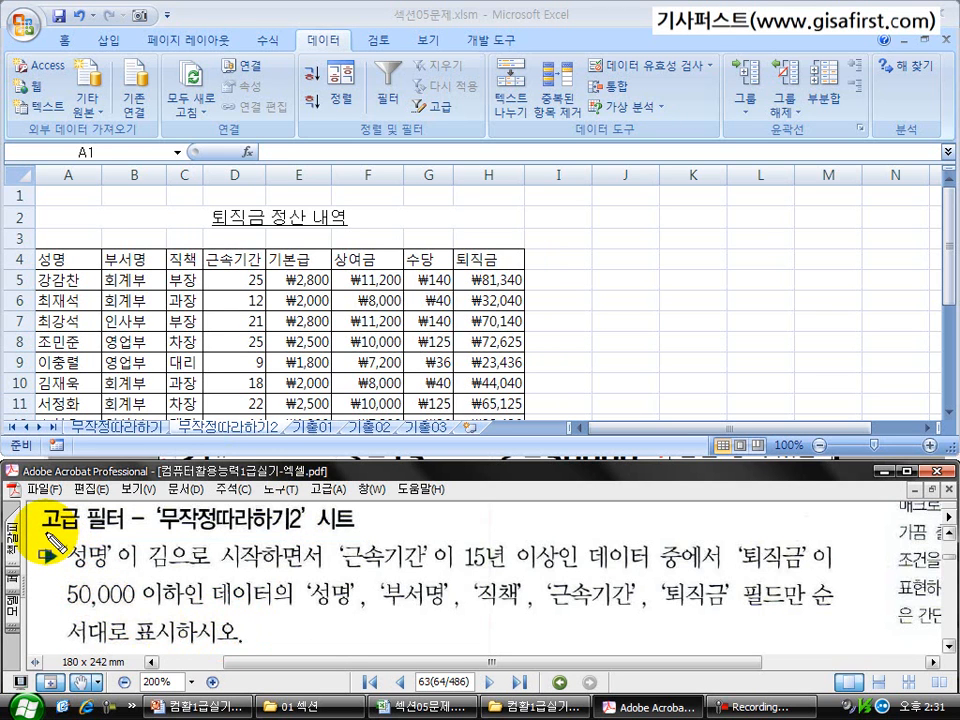
pyautogui.moveTo(44, 532)
pyautogui.mouseDown()
pyautogui.moveTo(101, 578)
pyautogui.moveTo(264, 578)
pyautogui.mouseUp()
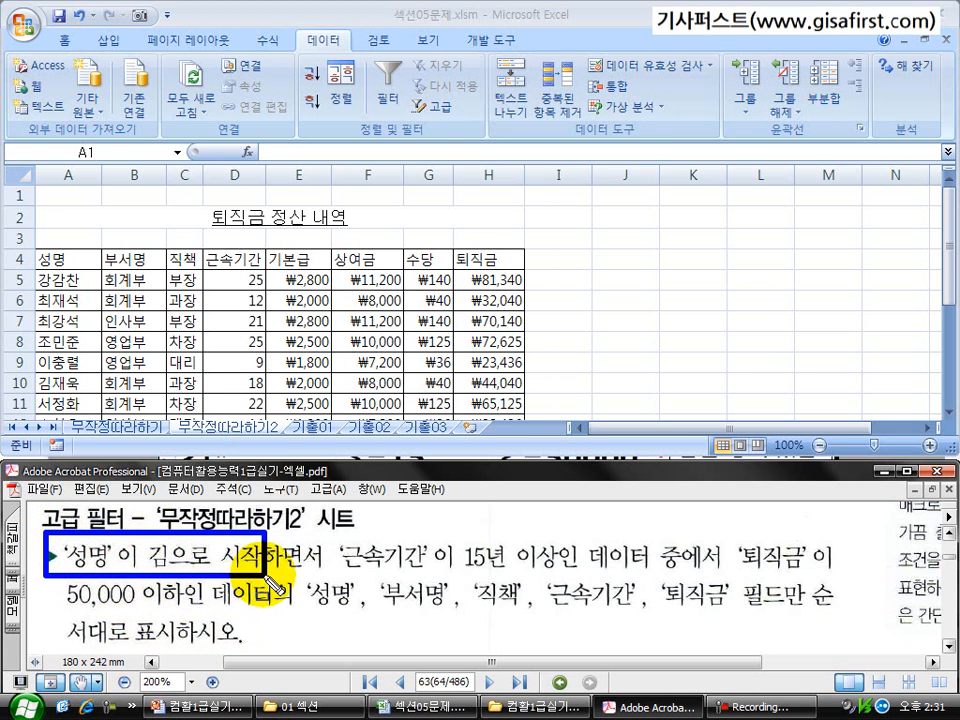
pyautogui.moveTo(325, 532)
pyautogui.mouseDown()
pyautogui.moveTo(377, 563)
pyautogui.moveTo(450, 578)
pyautogui.moveTo(558, 578)
pyautogui.mouseUp()
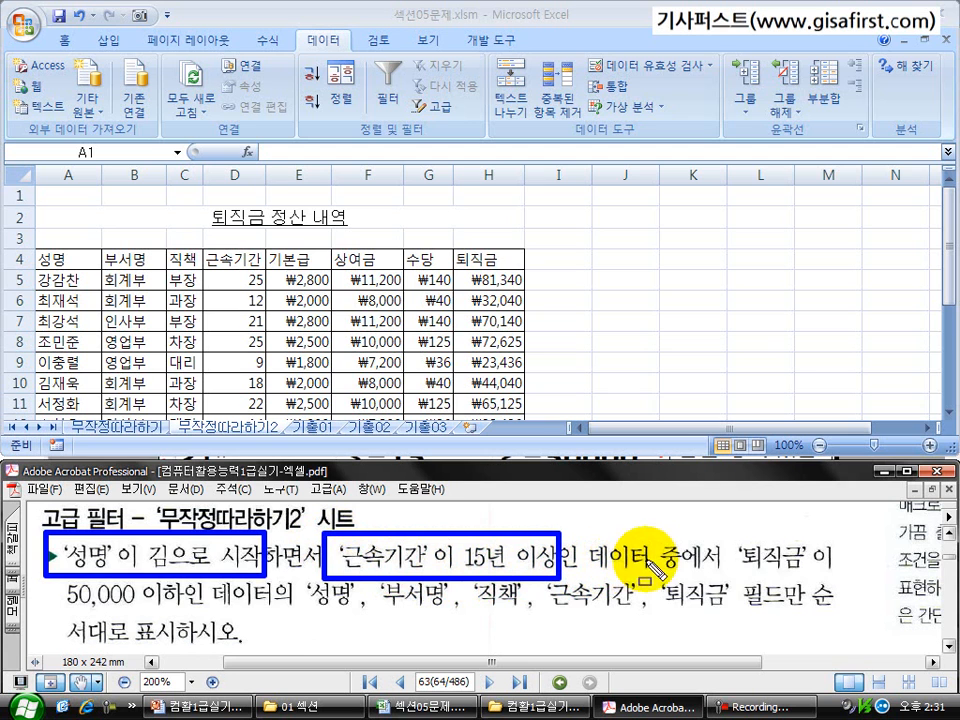
pyautogui.moveTo(727, 533); pyautogui.dragTo(837, 576)
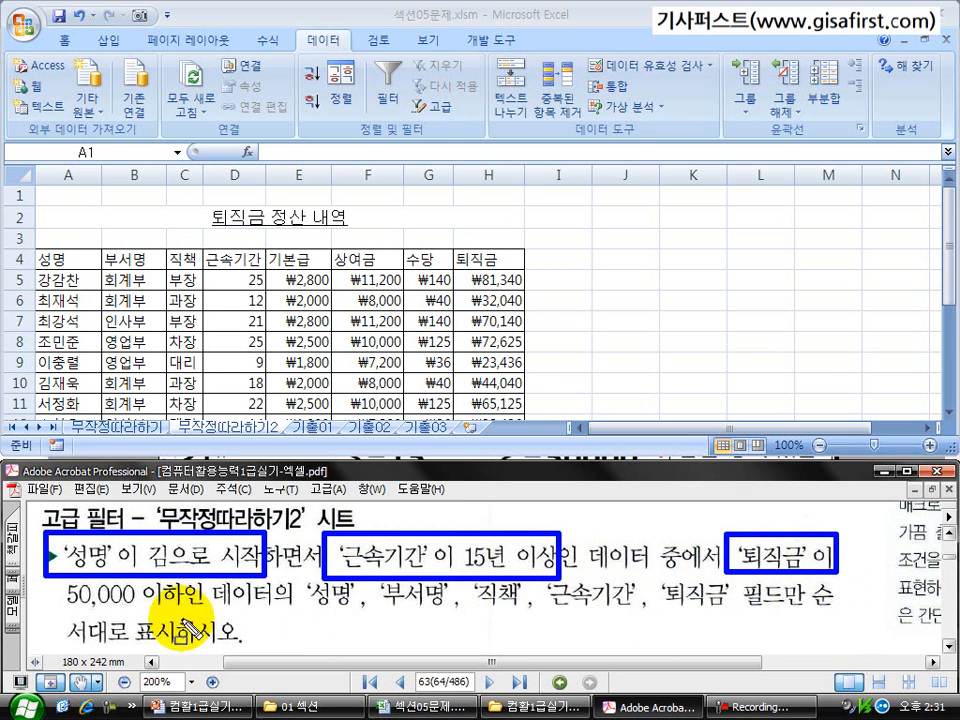
pyautogui.moveTo(43, 563)
pyautogui.mouseDown()
pyautogui.moveTo(85, 598)
pyautogui.moveTo(212, 612)
pyautogui.mouseUp()
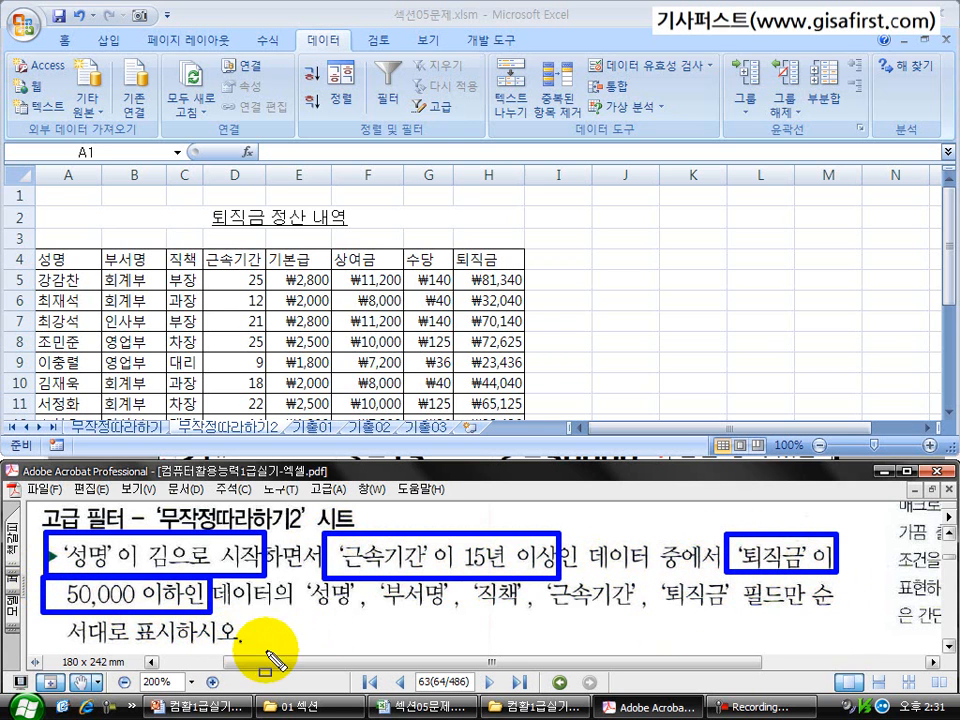
pyautogui.moveTo(307, 573)
pyautogui.mouseDown()
pyautogui.moveTo(350, 620)
pyautogui.moveTo(807, 619)
pyautogui.mouseUp()
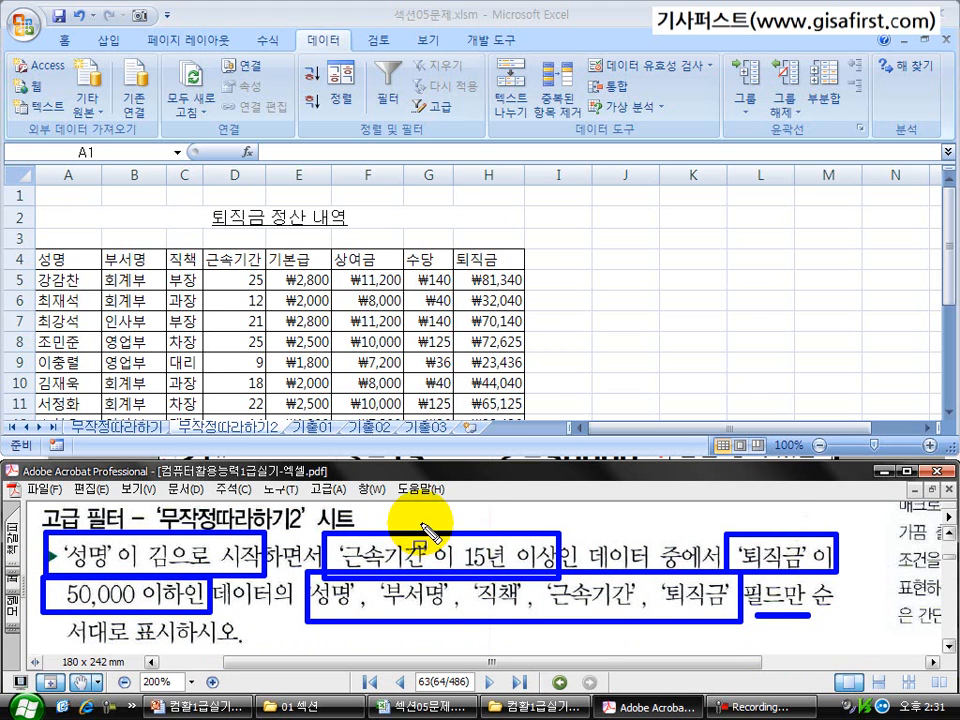
pyautogui.press('e')
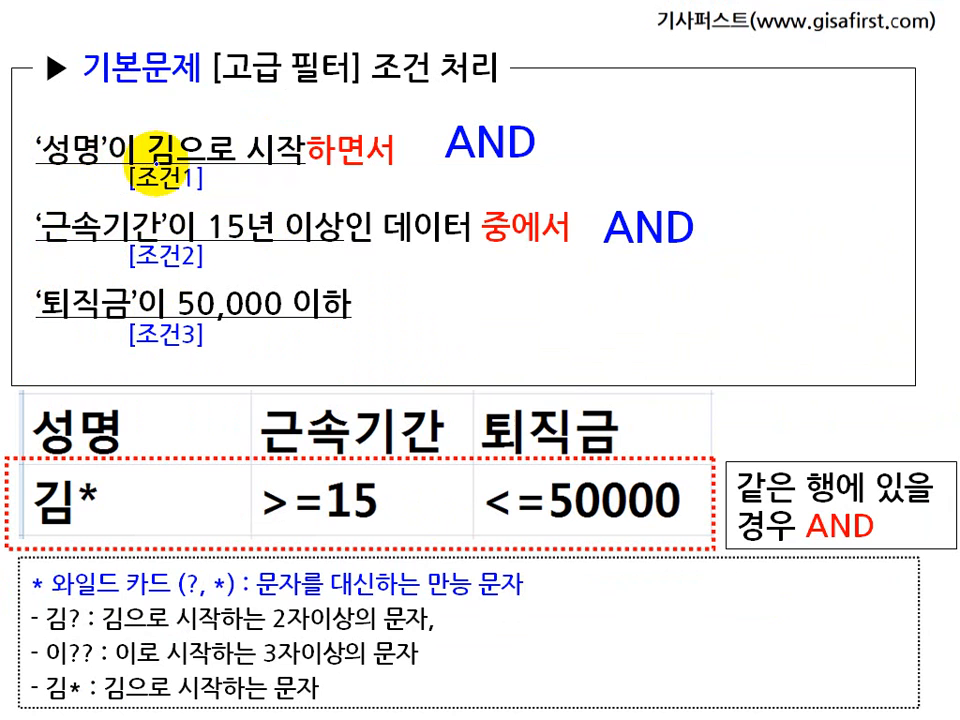
pyautogui.moveTo(155, 158)
pyautogui.mouseDown()
pyautogui.moveTo(180, 124)
pyautogui.moveTo(190, 165)
pyautogui.mouseUp()
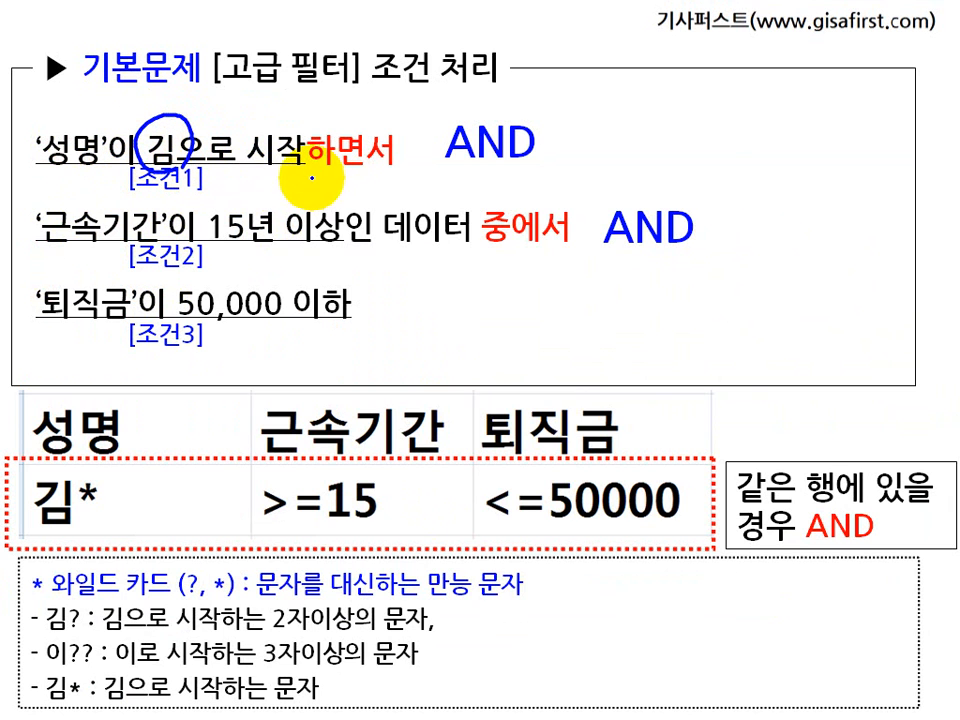
pyautogui.moveTo(330, 178); pyautogui.dragTo(385, 178)
pyautogui.moveTo(514, 165)
pyautogui.mouseDown()
pyautogui.moveTo(455, 170)
pyautogui.moveTo(510, 105)
pyautogui.moveTo(516, 155)
pyautogui.mouseUp()
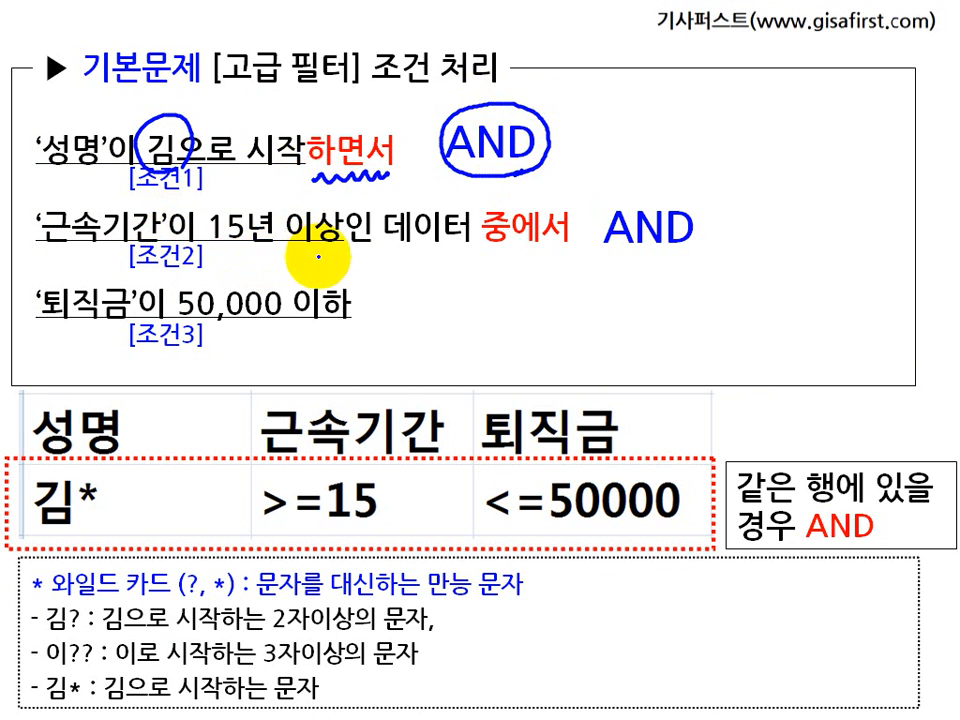
pyautogui.moveTo(486, 250); pyautogui.dragTo(675, 258)
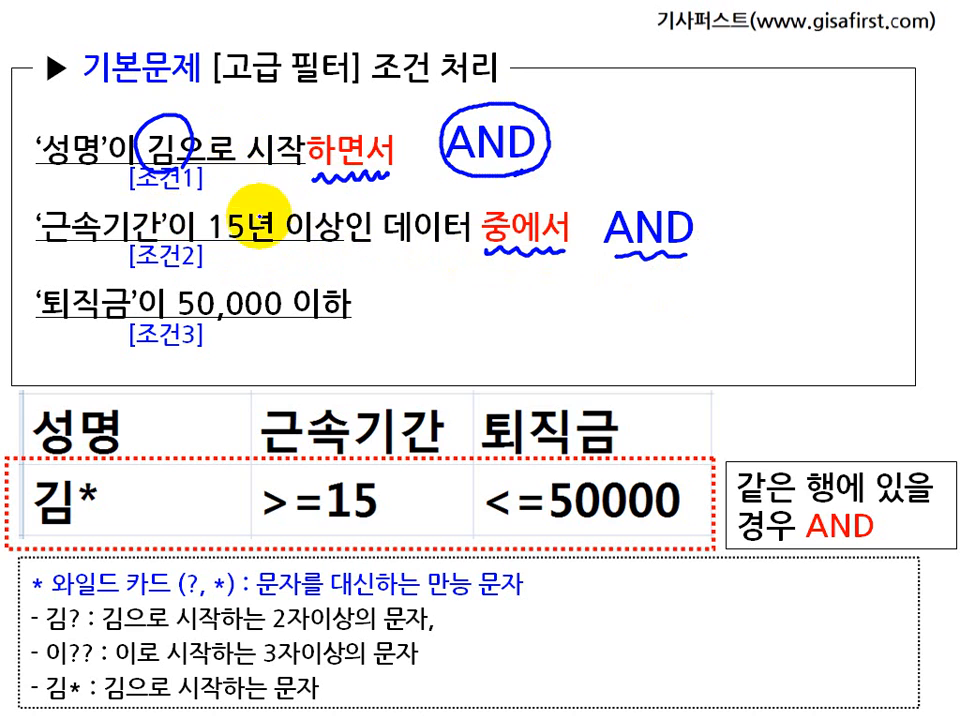
pyautogui.click(239, 157)
pyautogui.click(236, 222)
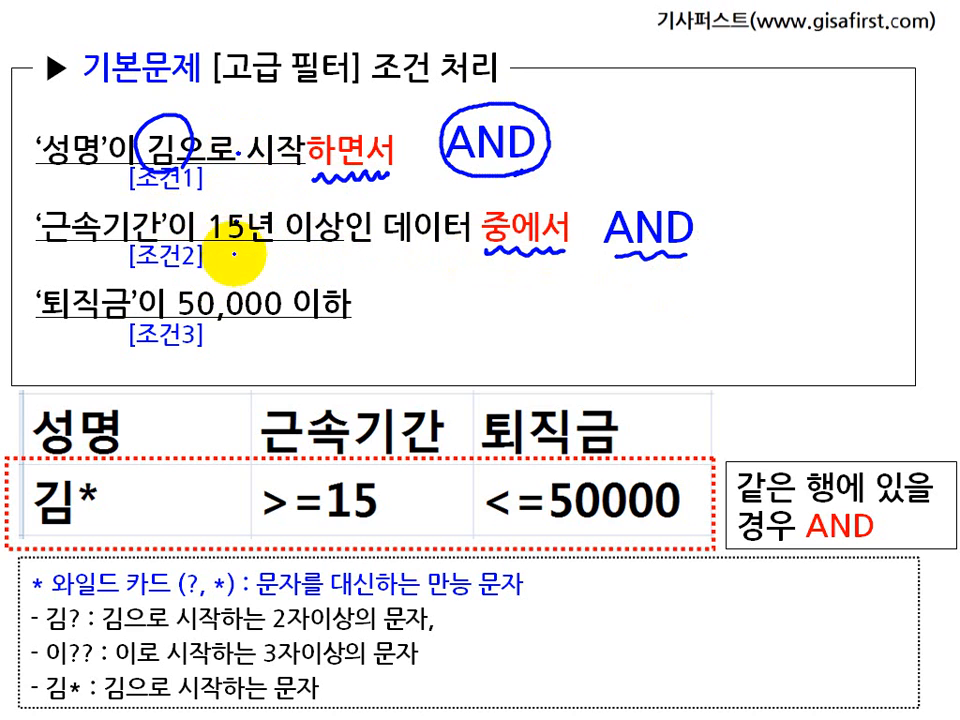
pyautogui.moveTo(50, 322); pyautogui.dragTo(308, 321)
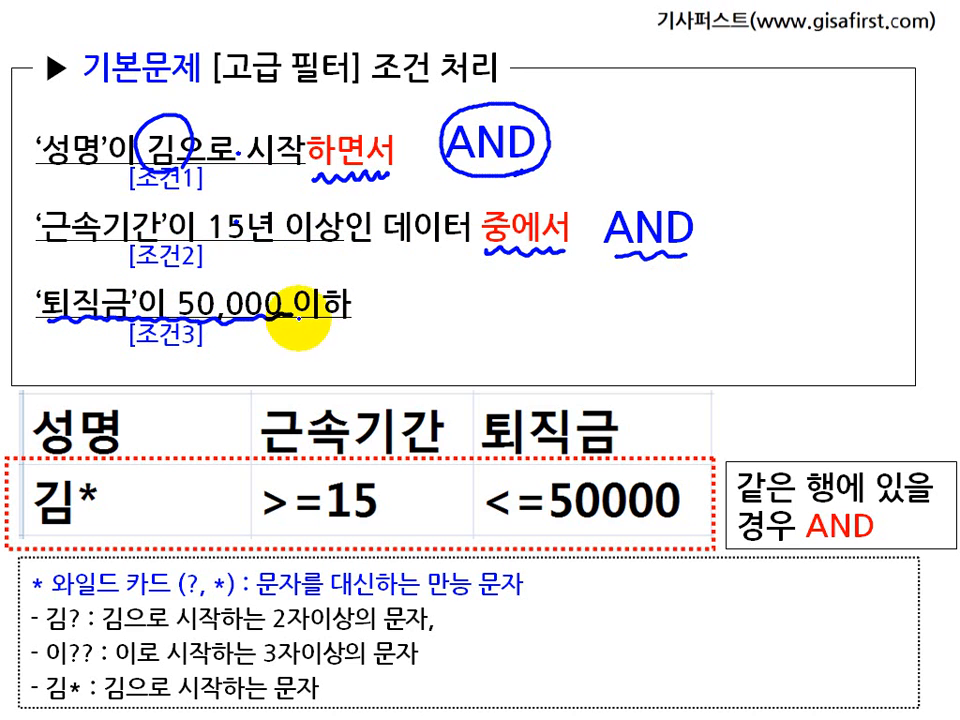
pyautogui.press('e')
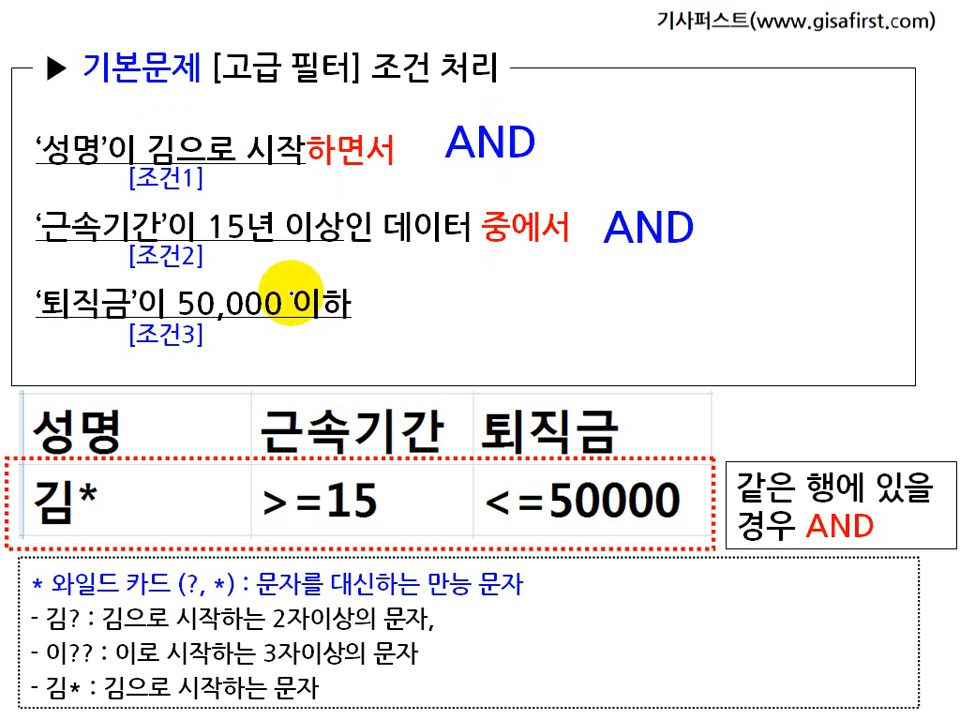
pyautogui.moveTo(45, 158); pyautogui.dragTo(272, 160)
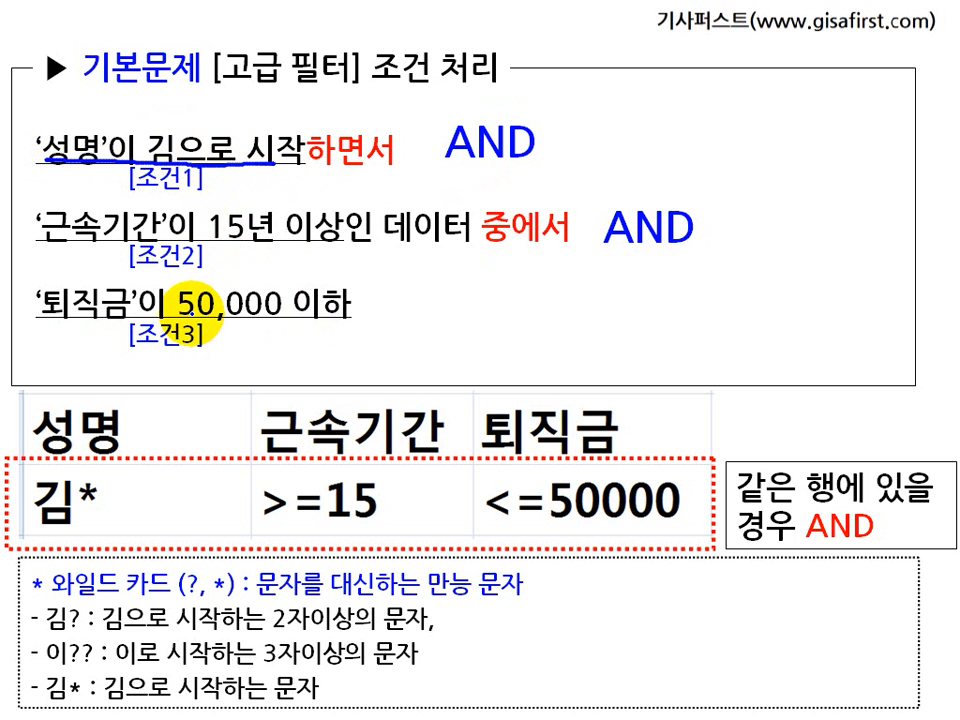
pyautogui.press('e')
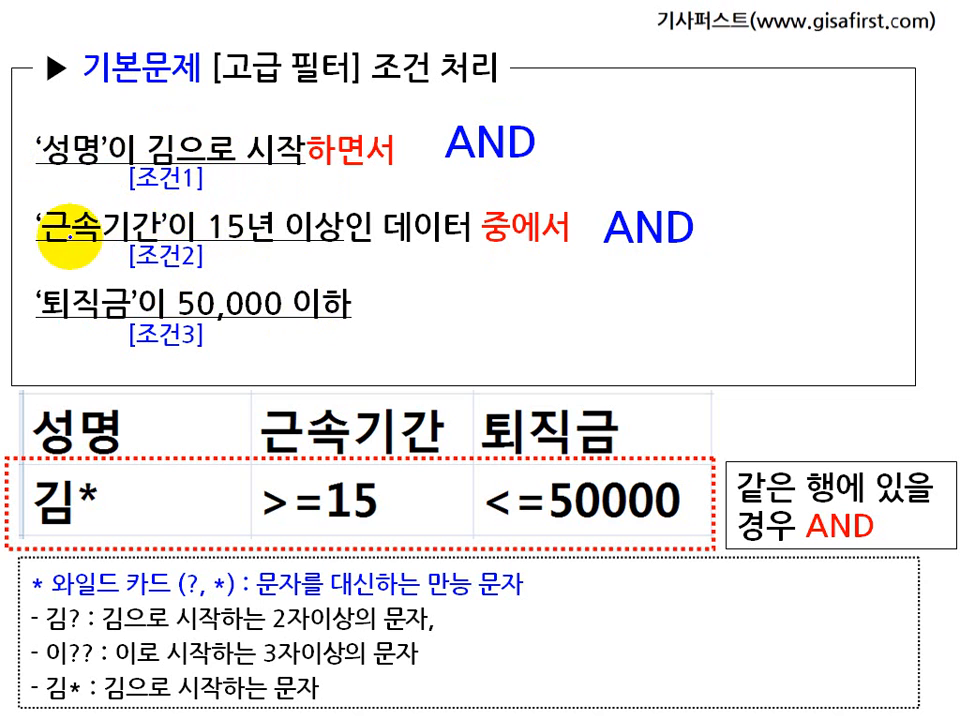
pyautogui.moveTo(46, 242); pyautogui.dragTo(310, 240)
pyautogui.moveTo(40, 320)
pyautogui.mouseDown()
pyautogui.moveTo(221, 332)
pyautogui.moveTo(340, 312)
pyautogui.moveTo(312, 318)
pyautogui.mouseUp()
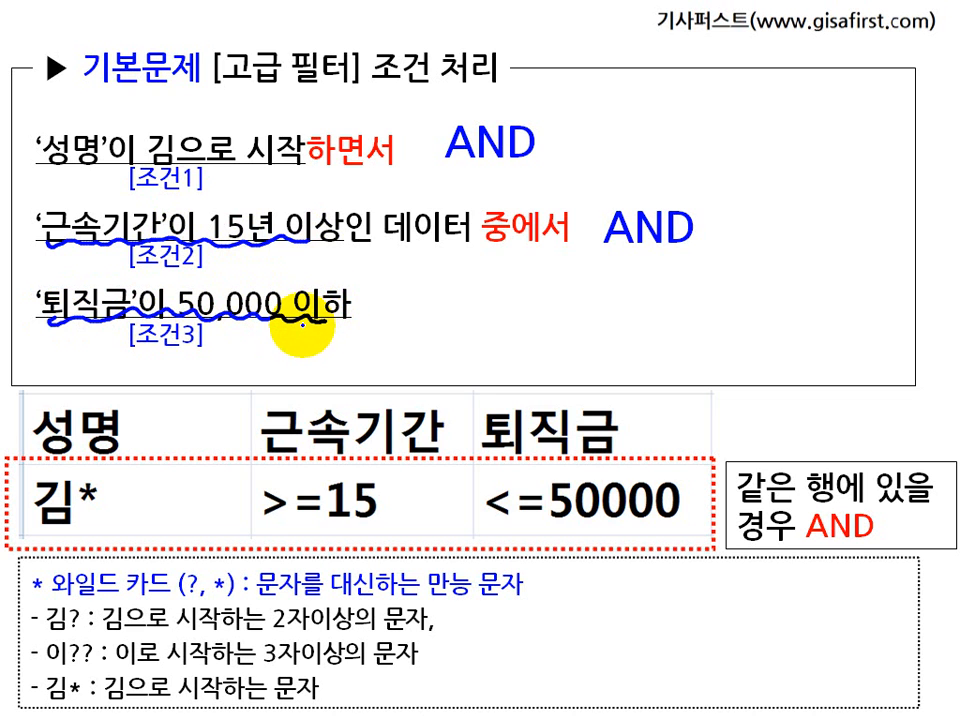
pyautogui.moveTo(44, 163)
pyautogui.mouseDown()
pyautogui.moveTo(215, 165)
pyautogui.moveTo(268, 180)
pyautogui.mouseUp()
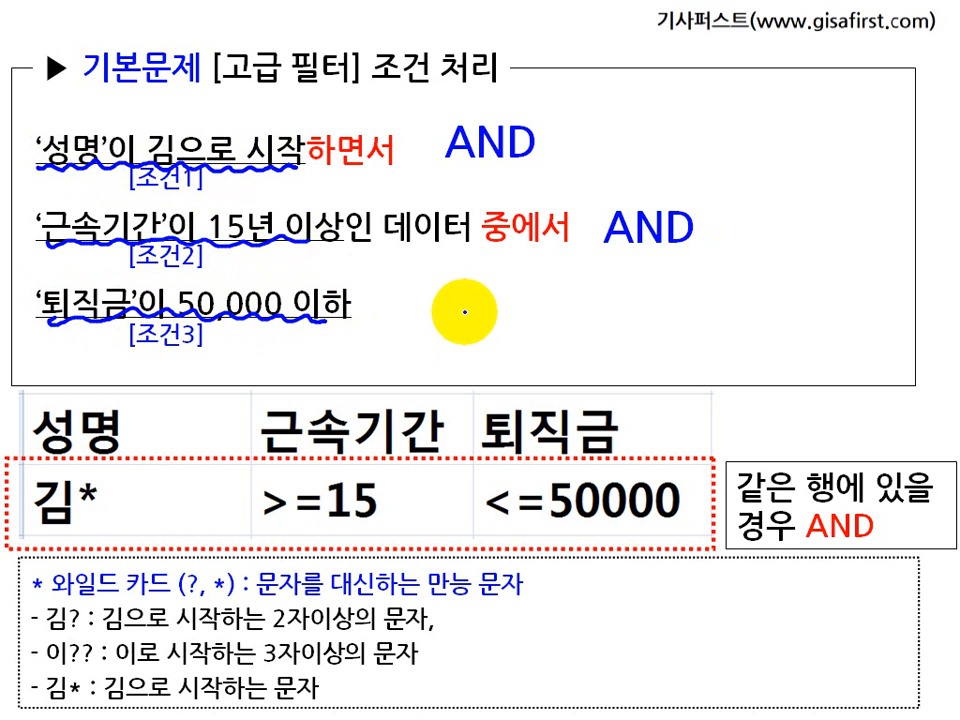
pyautogui.moveTo(448, 316); pyautogui.dragTo(490, 346)
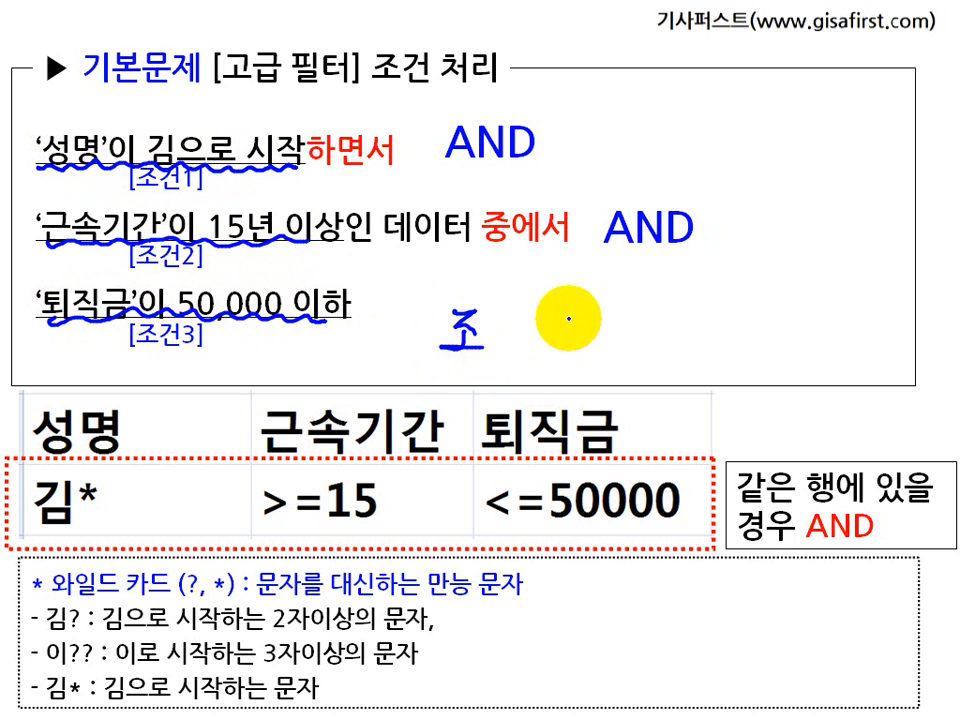
pyautogui.moveTo(575, 312)
pyautogui.mouseDown()
pyautogui.moveTo(561, 319)
pyautogui.moveTo(609, 315)
pyautogui.moveTo(603, 335)
pyautogui.moveTo(574, 343)
pyautogui.moveTo(622, 352)
pyautogui.mouseUp()
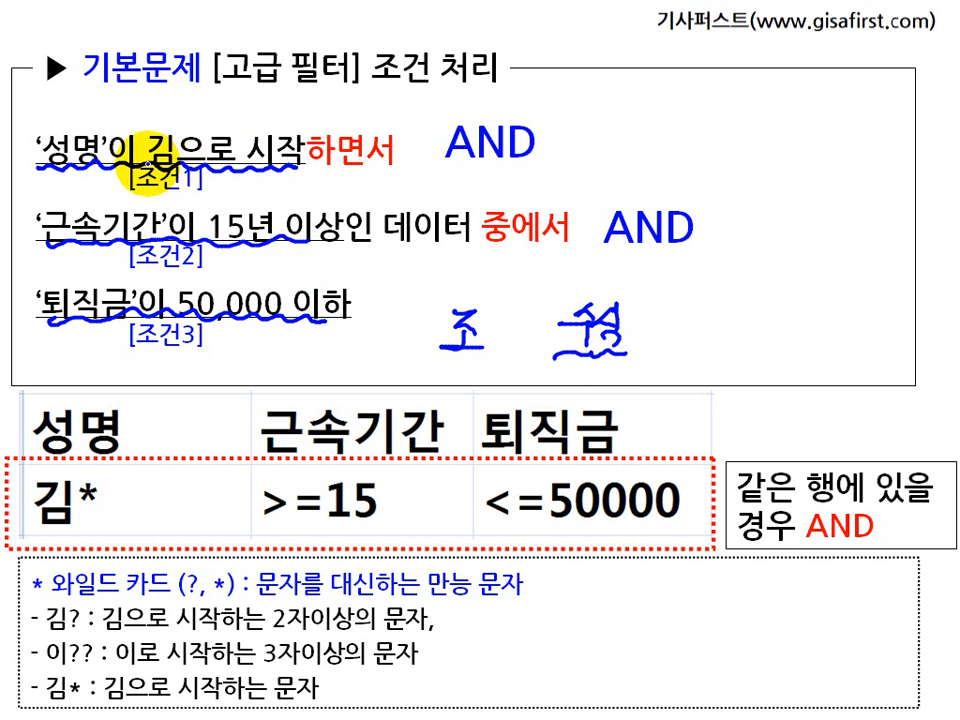
pyautogui.moveTo(130, 150)
pyautogui.mouseDown()
pyautogui.moveTo(190, 108)
pyautogui.moveTo(197, 148)
pyautogui.mouseUp()
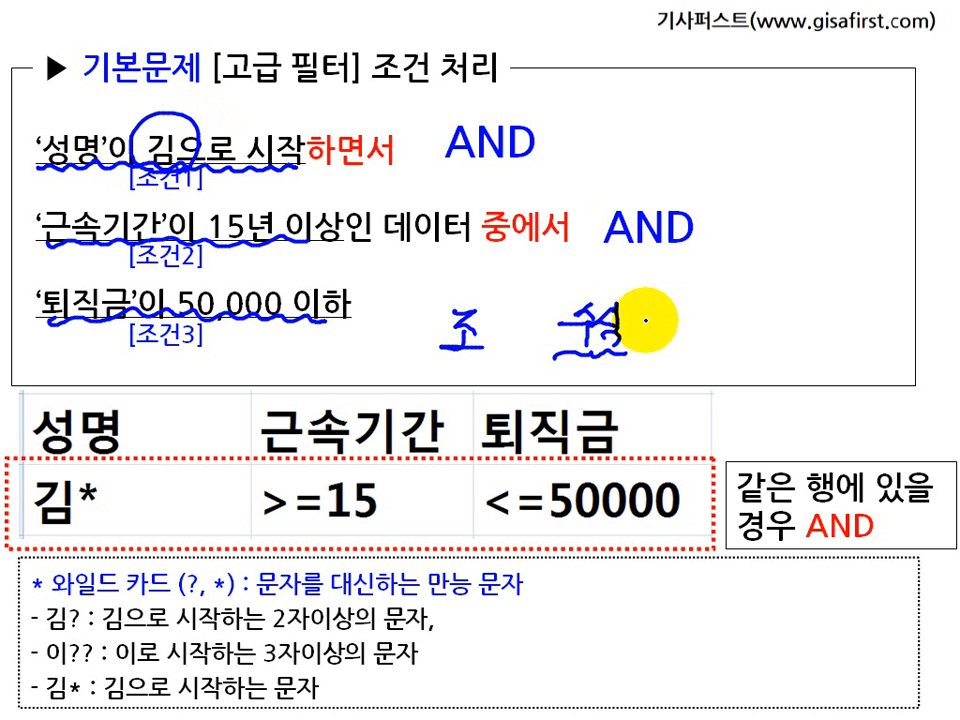
pyautogui.press('e')
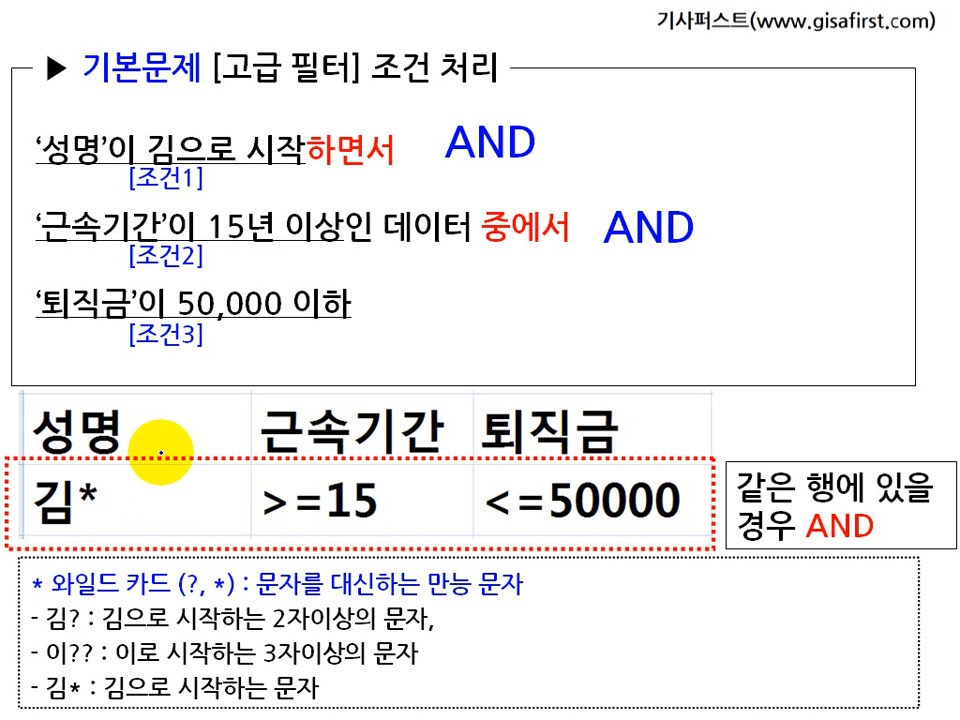
pyautogui.moveTo(110, 385)
pyautogui.mouseDown()
pyautogui.moveTo(75, 368)
pyautogui.moveTo(118, 465)
pyautogui.mouseUp()
pyautogui.moveTo(54, 171); pyautogui.dragTo(100, 176)
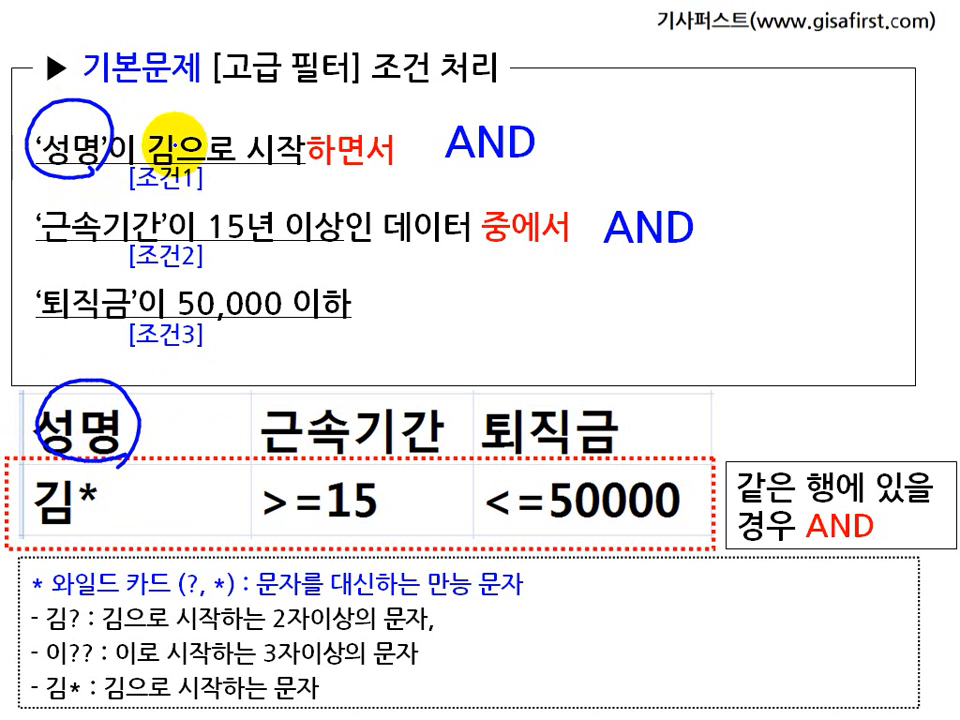
pyautogui.moveTo(175, 170); pyautogui.dragTo(302, 172)
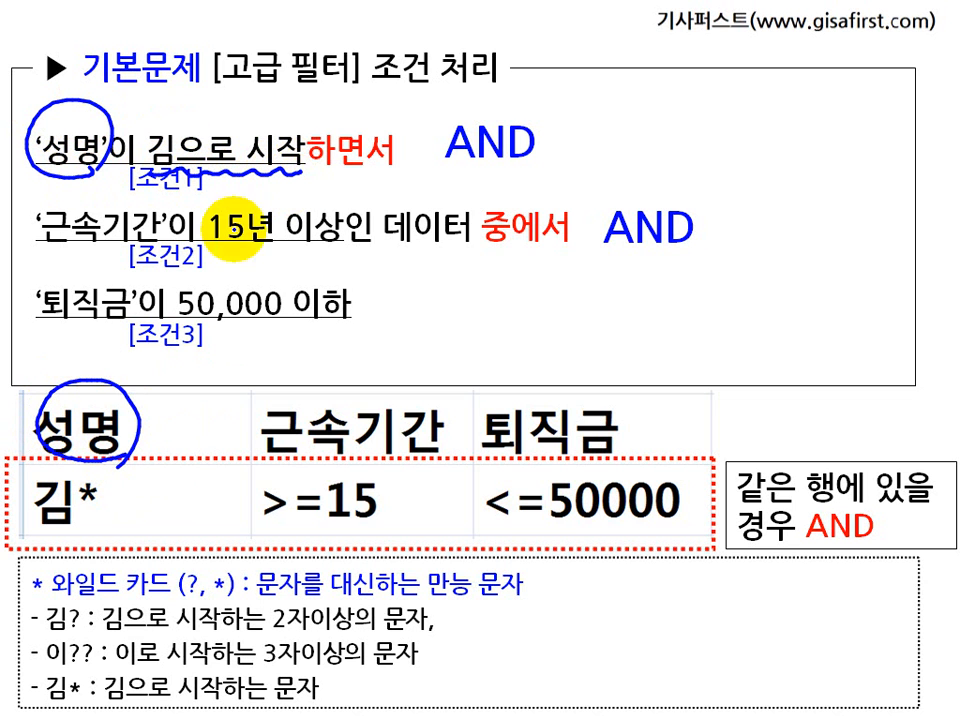
pyautogui.moveTo(20, 536)
pyautogui.mouseDown()
pyautogui.moveTo(85, 534)
pyautogui.moveTo(101, 514)
pyautogui.mouseUp()
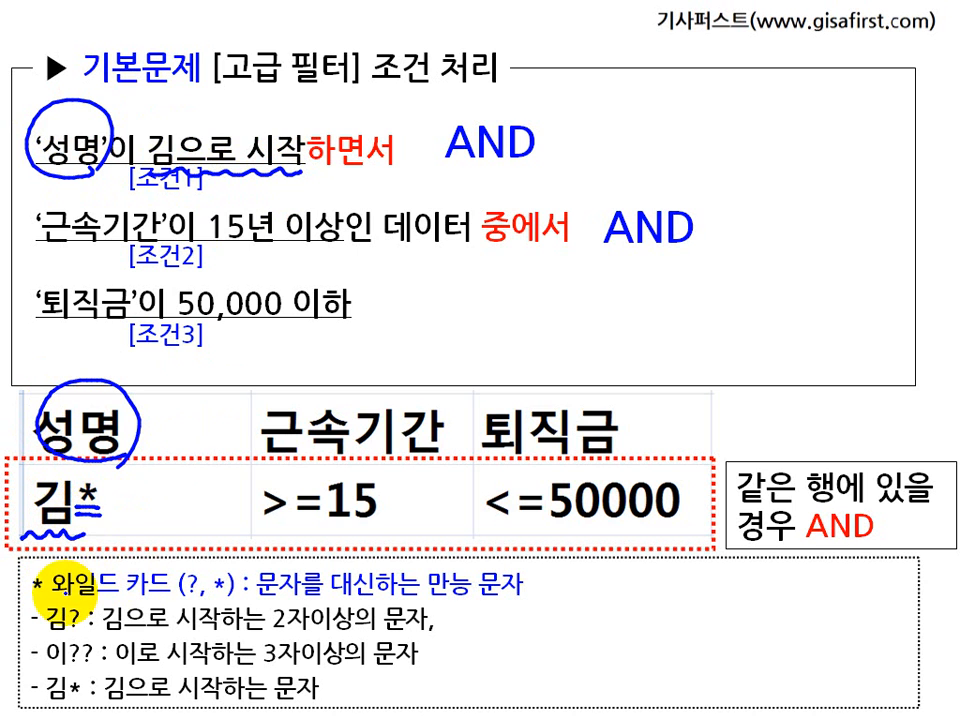
pyautogui.moveTo(48, 601); pyautogui.dragTo(165, 606)
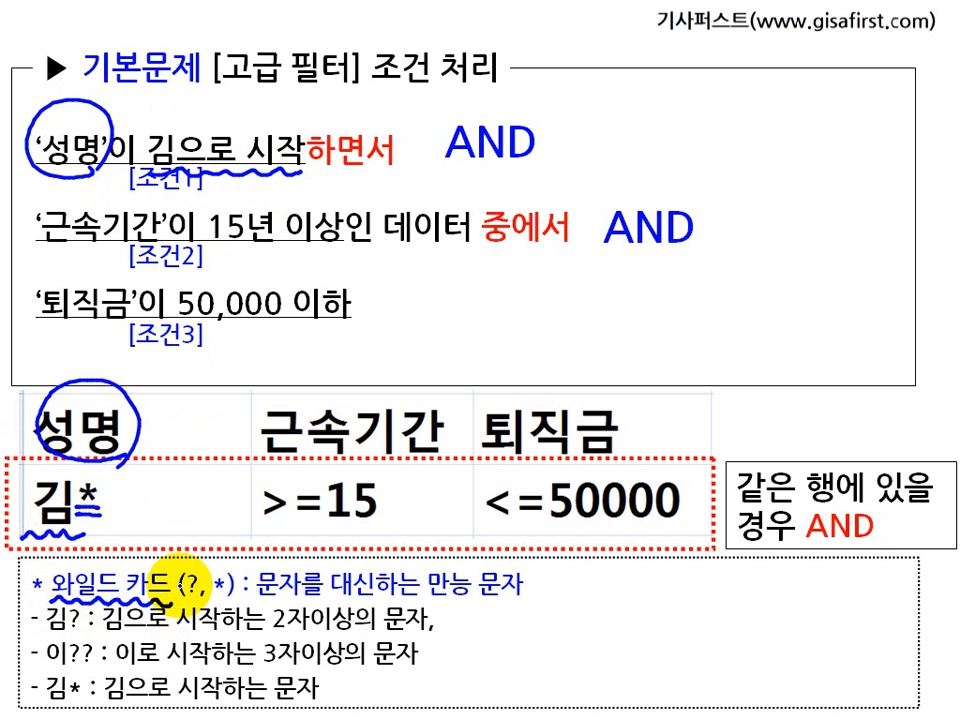
pyautogui.moveTo(280, 612)
pyautogui.mouseDown()
pyautogui.moveTo(420, 606)
pyautogui.moveTo(420, 618)
pyautogui.mouseUp()
pyautogui.moveTo(518, 572); pyautogui.dragTo(520, 598)
pyautogui.moveTo(434, 588); pyautogui.dragTo(432, 606)
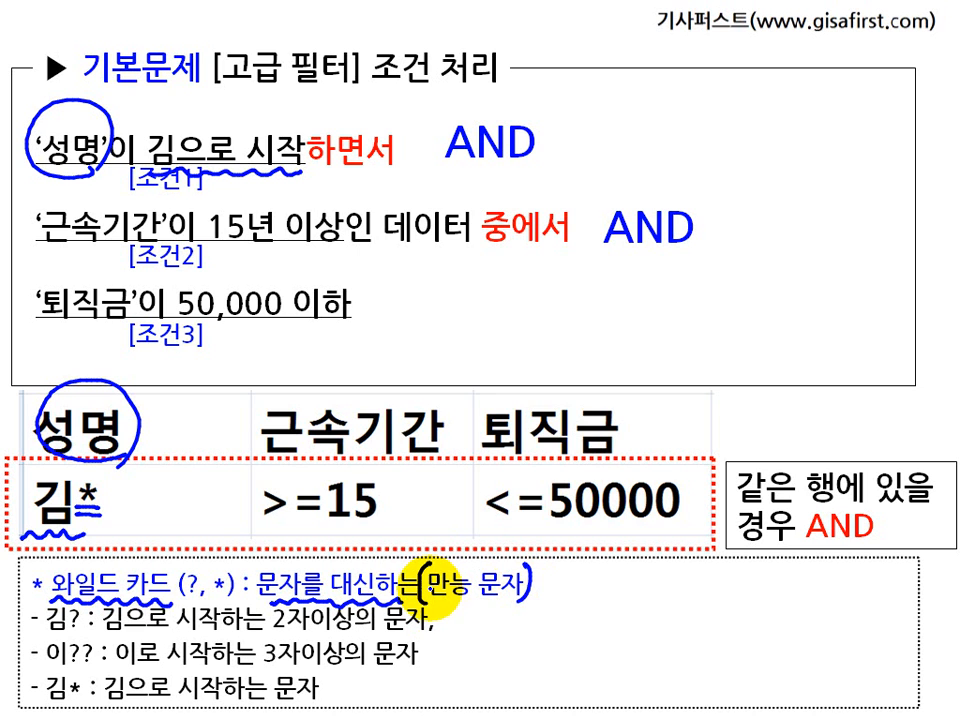
pyautogui.moveTo(172, 598); pyautogui.dragTo(108, 603)
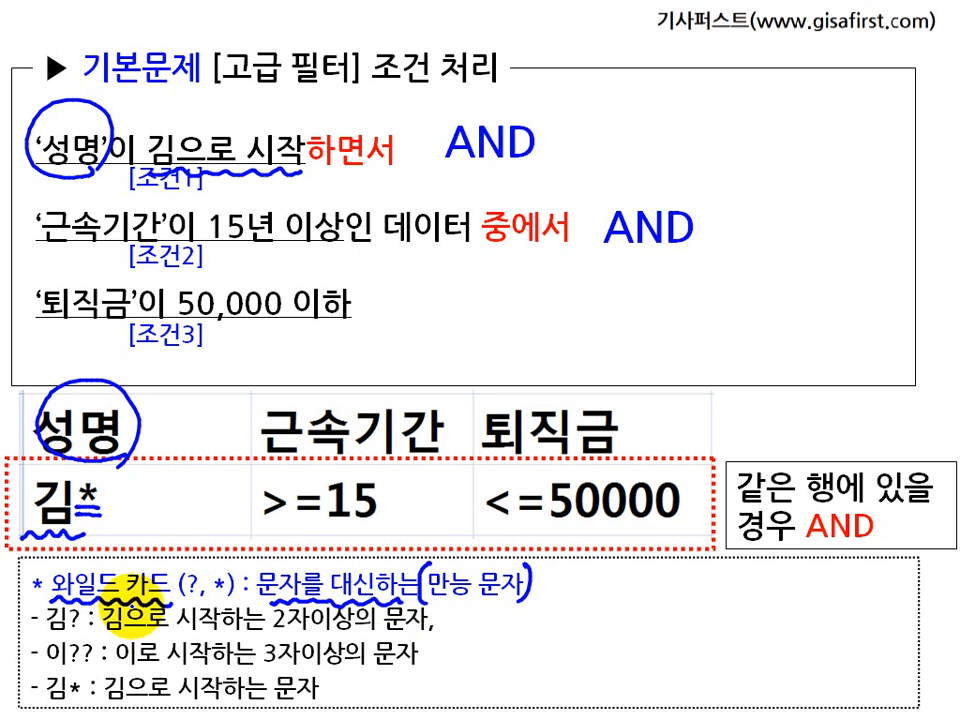
pyautogui.press('e')
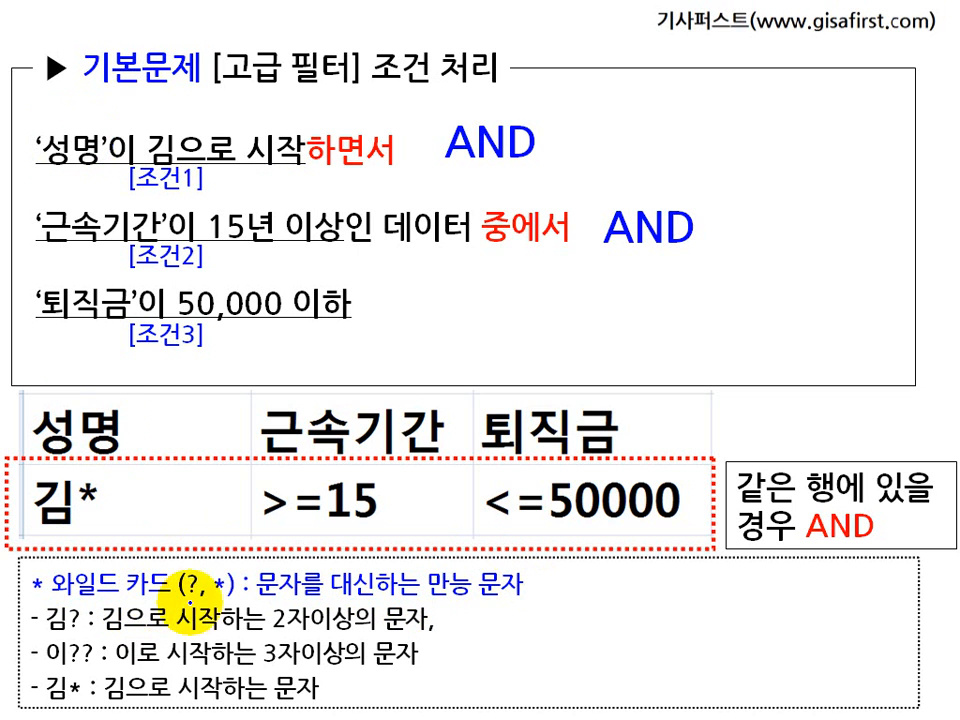
pyautogui.moveTo(178, 600); pyautogui.dragTo(224, 600)
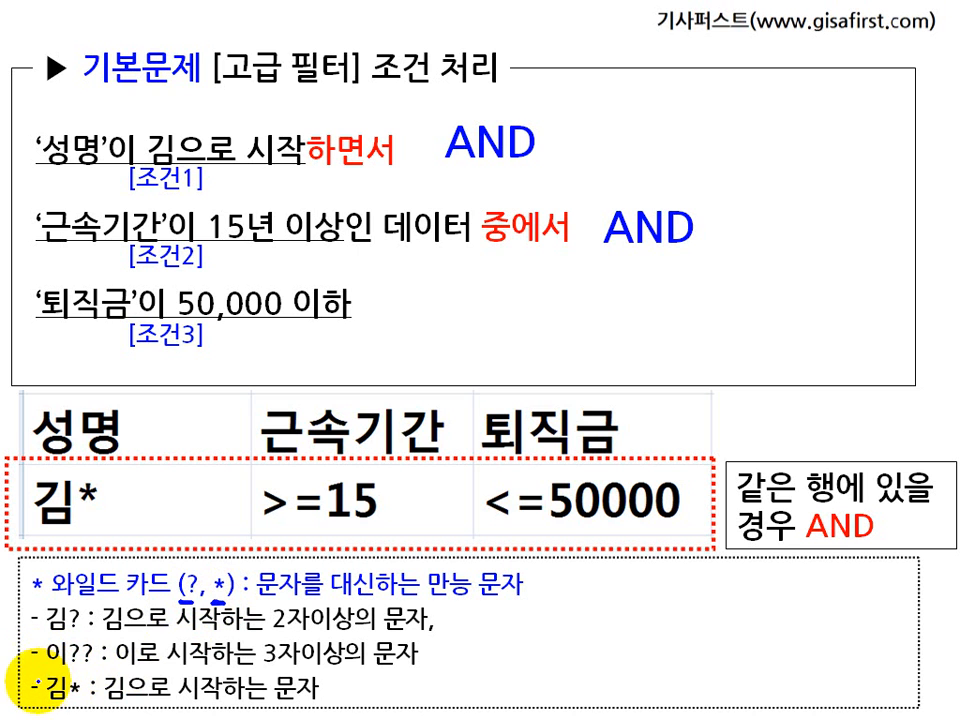
pyautogui.moveTo(37, 678); pyautogui.dragTo(258, 665)
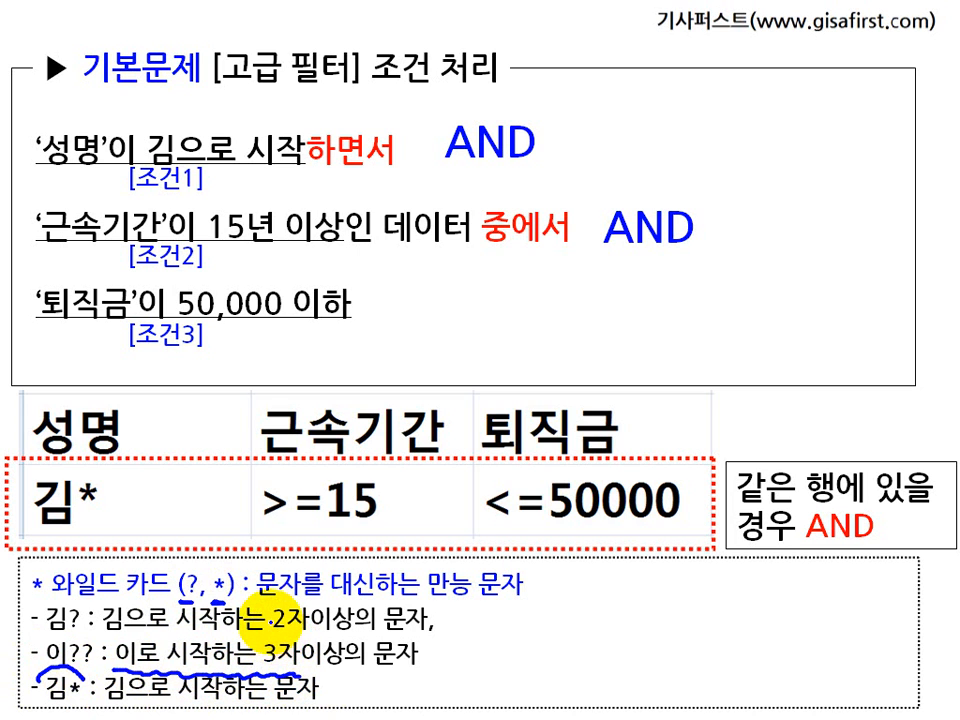
pyautogui.moveTo(76, 525); pyautogui.dragTo(140, 525)
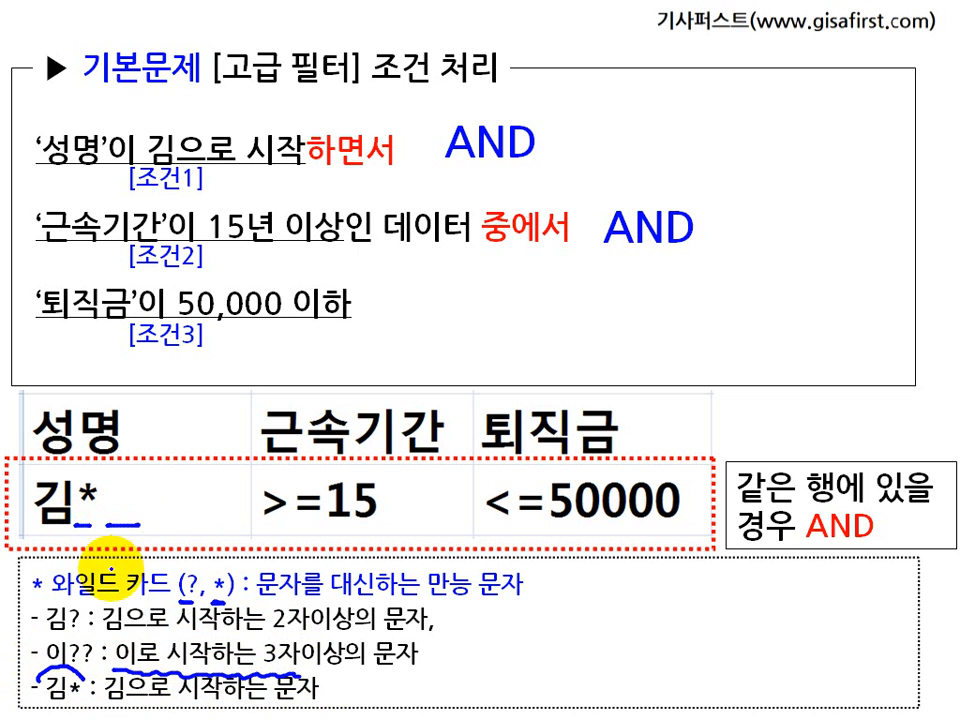
pyautogui.moveTo(76, 555); pyautogui.dragTo(92, 554)
pyautogui.moveTo(107, 556); pyautogui.dragTo(195, 554)
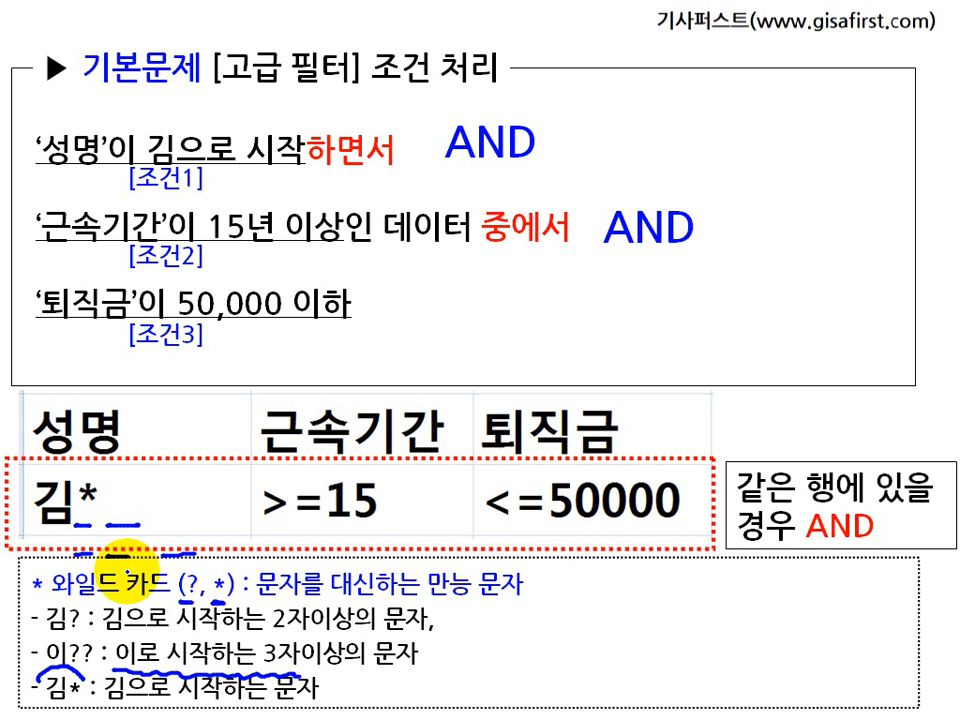
pyautogui.moveTo(30, 518); pyautogui.dragTo(140, 525)
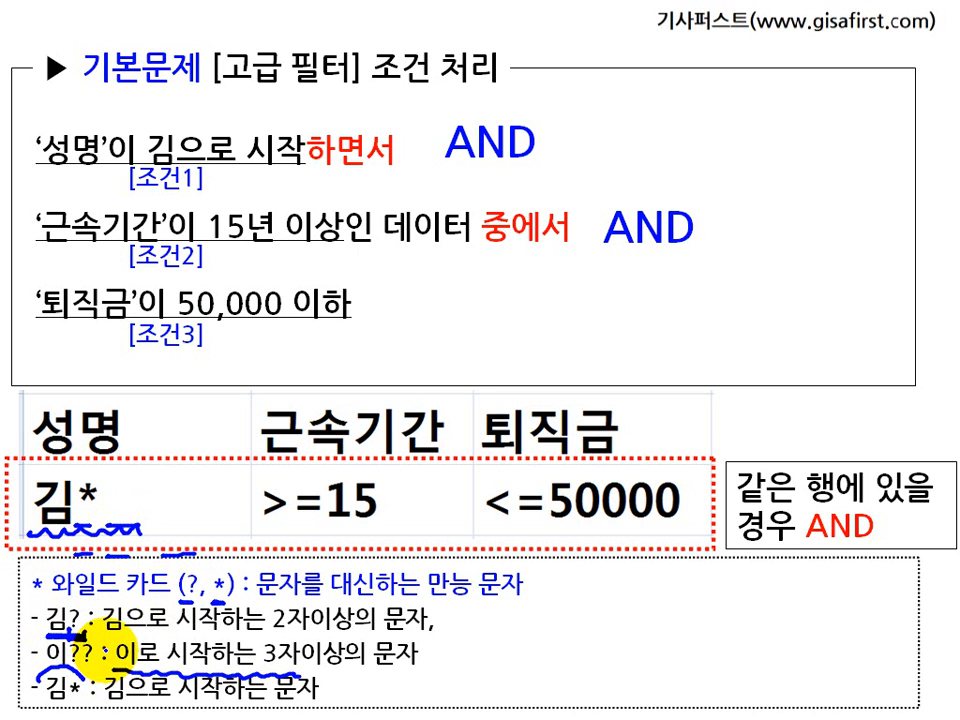
pyautogui.moveTo(110, 636); pyautogui.dragTo(411, 633)
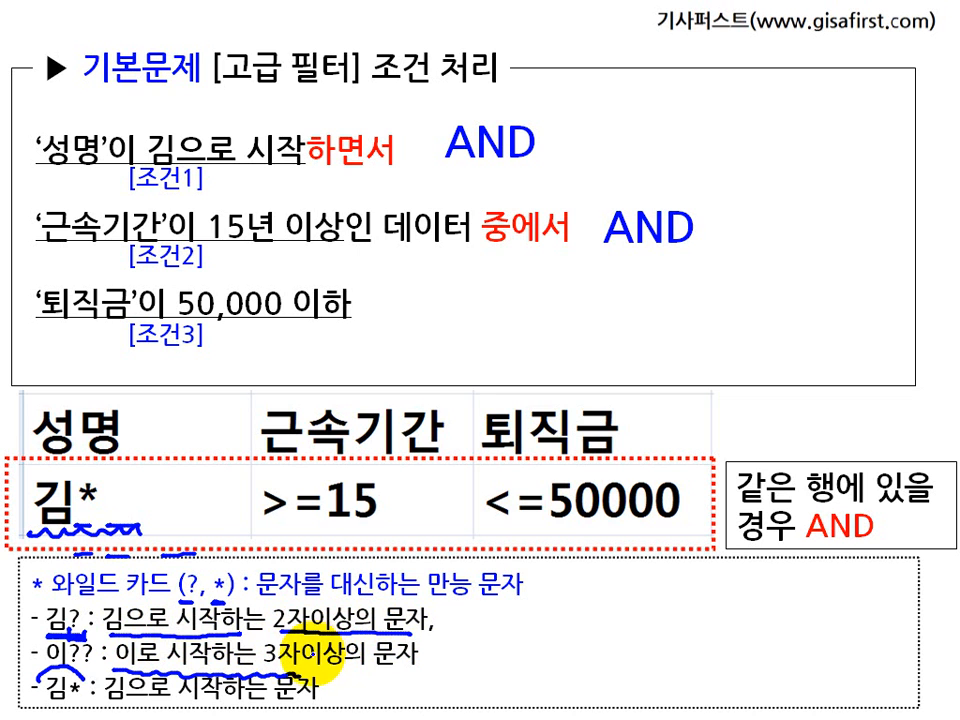
pyautogui.press('e')
pyautogui.moveTo(49, 669)
pyautogui.mouseDown()
pyautogui.moveTo(97, 670)
pyautogui.moveTo(95, 636)
pyautogui.moveTo(47, 632)
pyautogui.moveTo(44, 668)
pyautogui.moveTo(61, 670)
pyautogui.mouseUp()
pyautogui.moveTo(121, 666); pyautogui.dragTo(201, 668)
pyautogui.moveTo(283, 664); pyautogui.dragTo(371, 678)
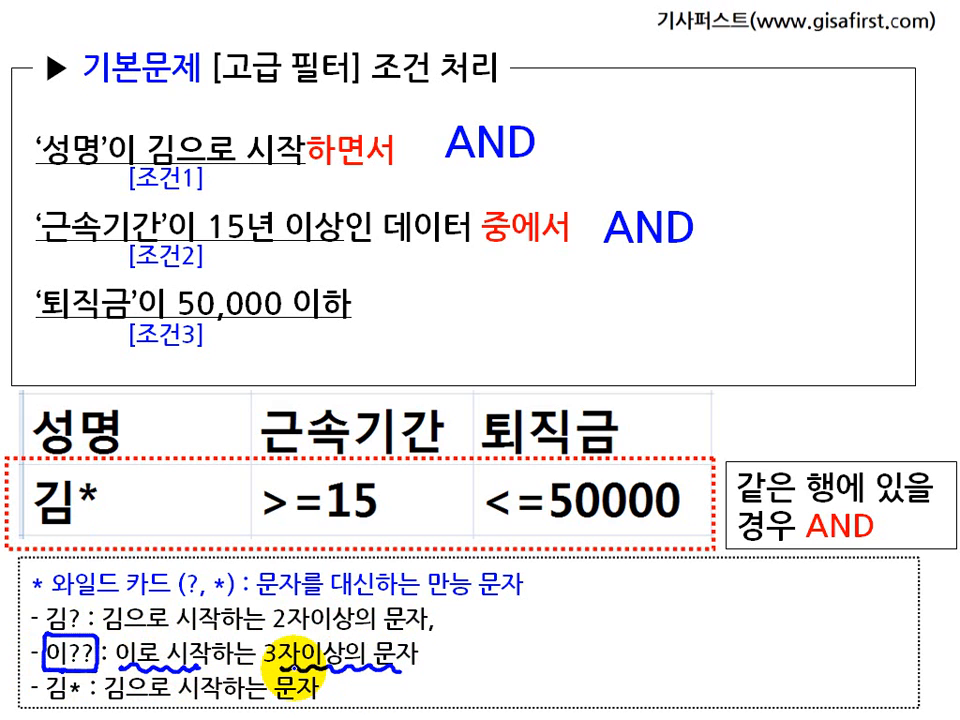
pyautogui.press('e')
pyautogui.moveTo(38, 155); pyautogui.dragTo(292, 170)
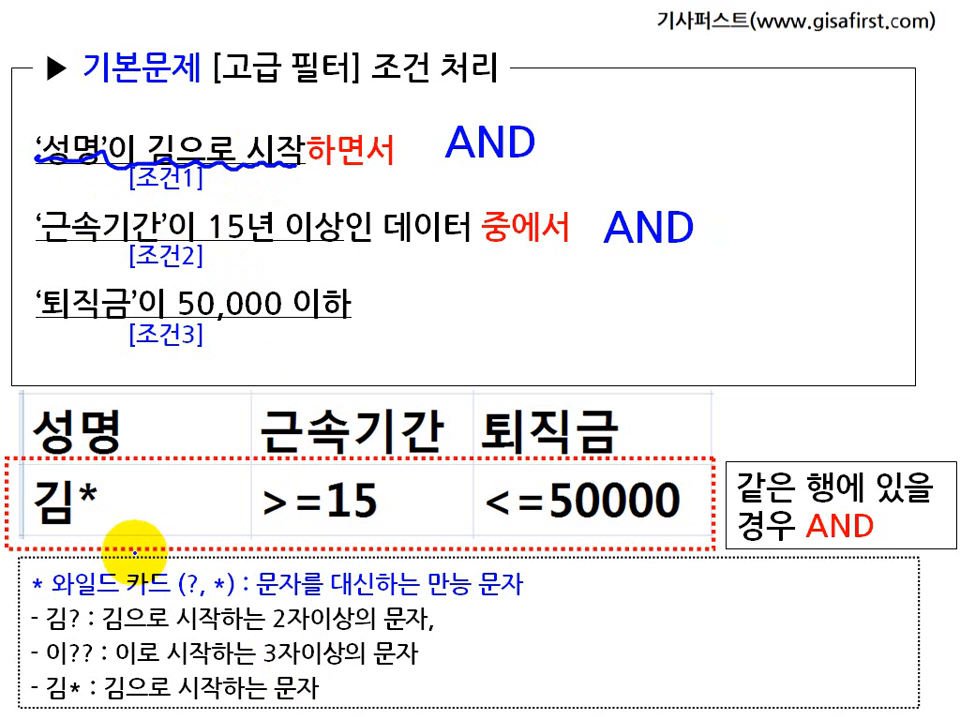
pyautogui.moveTo(35, 456); pyautogui.dragTo(108, 450)
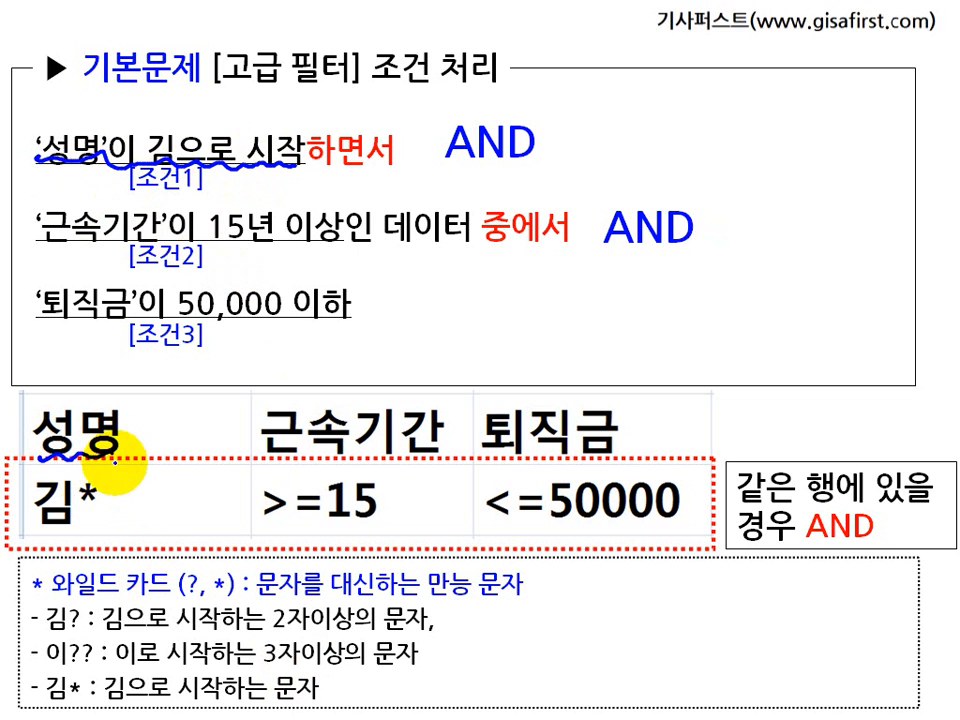
pyautogui.moveTo(163, 100); pyautogui.dragTo(120, 176)
pyautogui.moveTo(298, 102); pyautogui.dragTo(292, 206)
pyautogui.moveTo(35, 533); pyautogui.dragTo(105, 526)
pyautogui.moveTo(44, 253)
pyautogui.mouseDown()
pyautogui.moveTo(246, 261)
pyautogui.moveTo(338, 232)
pyautogui.mouseUp()
pyautogui.moveTo(272, 460); pyautogui.dragTo(452, 456)
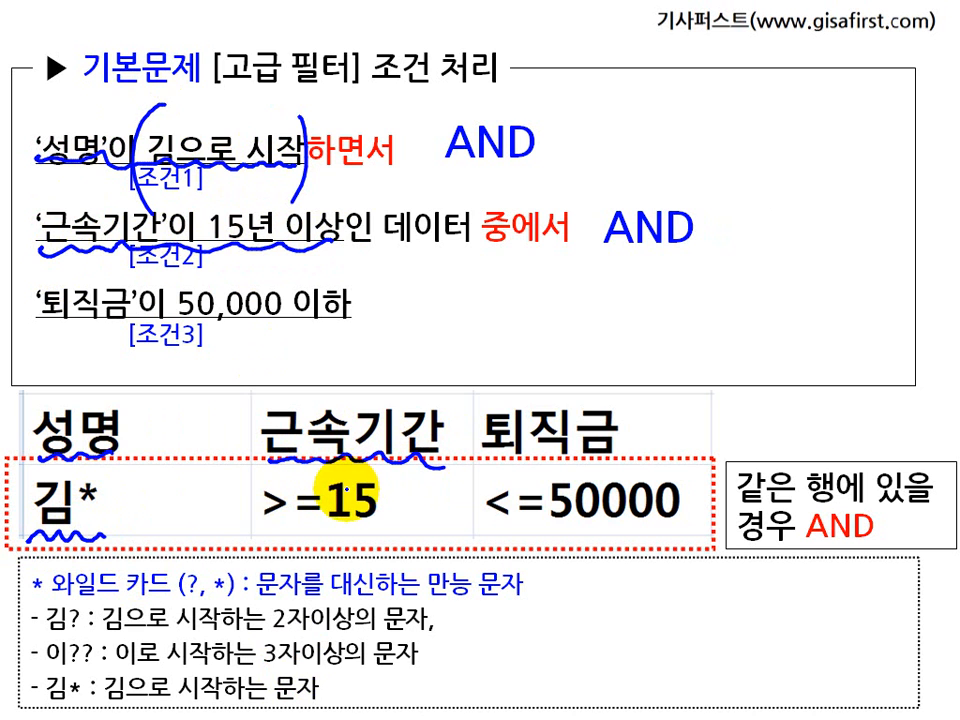
pyautogui.moveTo(250, 528); pyautogui.dragTo(343, 532)
pyautogui.moveTo(577, 606)
pyautogui.mouseDown()
pyautogui.moveTo(617, 617)
pyautogui.moveTo(578, 636)
pyautogui.moveTo(652, 615)
pyautogui.mouseUp()
pyautogui.moveTo(626, 629); pyautogui.dragTo(652, 630)
pyautogui.moveTo(688, 582); pyautogui.dragTo(688, 638)
pyautogui.moveTo(738, 597)
pyautogui.mouseDown()
pyautogui.moveTo(703, 600)
pyautogui.moveTo(700, 648)
pyautogui.mouseUp()
pyautogui.moveTo(588, 652); pyautogui.dragTo(742, 650)
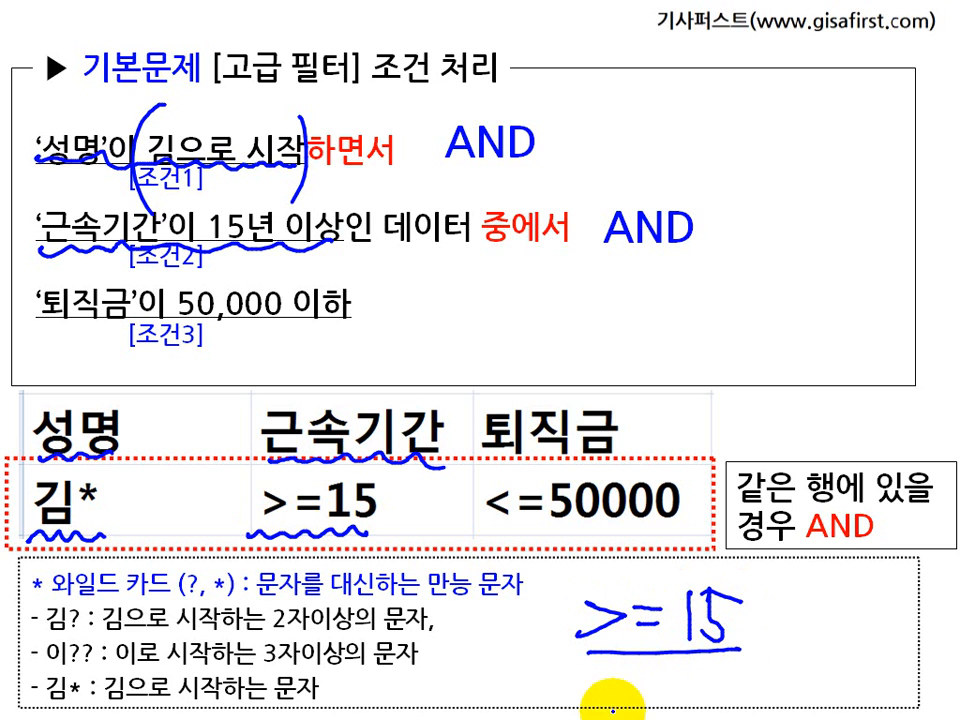
pyautogui.moveTo(455, 460); pyautogui.dragTo(592, 462)
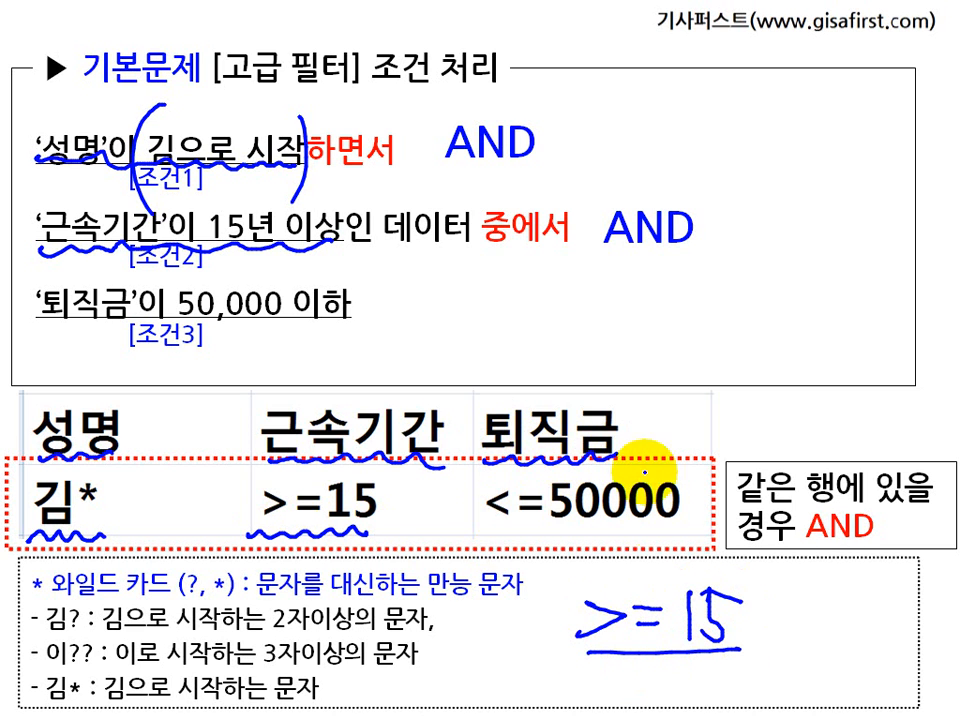
pyautogui.moveTo(685, 527); pyautogui.dragTo(570, 528)
pyautogui.moveTo(483, 535); pyautogui.dragTo(546, 533)
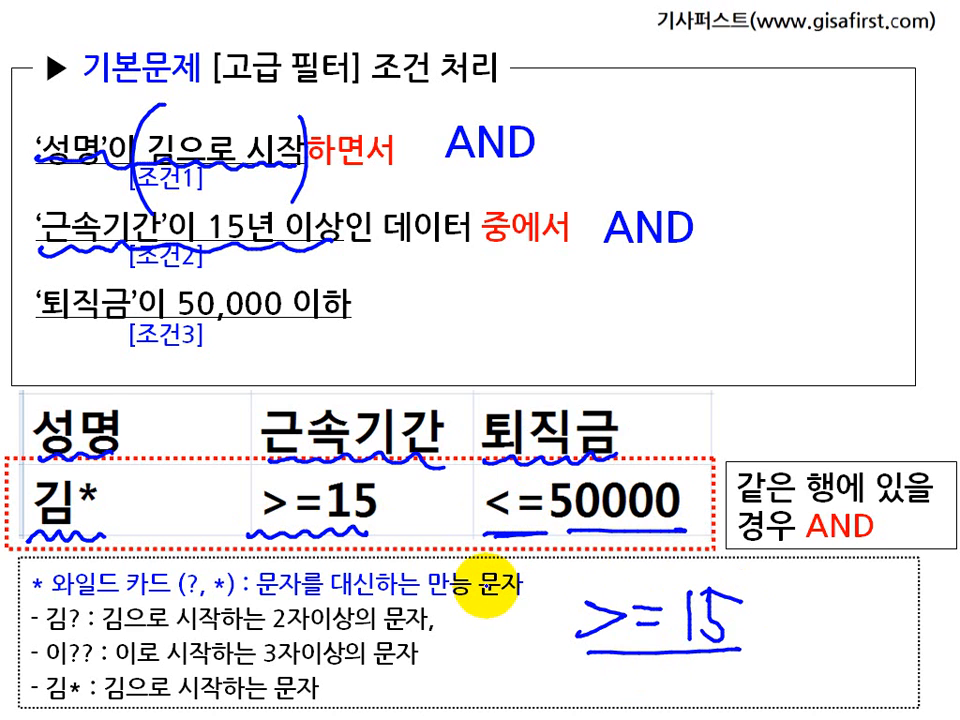
pyautogui.moveTo(22, 390)
pyautogui.mouseDown()
pyautogui.moveTo(21, 497)
pyautogui.moveTo(155, 540)
pyautogui.moveTo(690, 546)
pyautogui.moveTo(700, 405)
pyautogui.moveTo(536, 390)
pyautogui.moveTo(33, 395)
pyautogui.mouseUp()
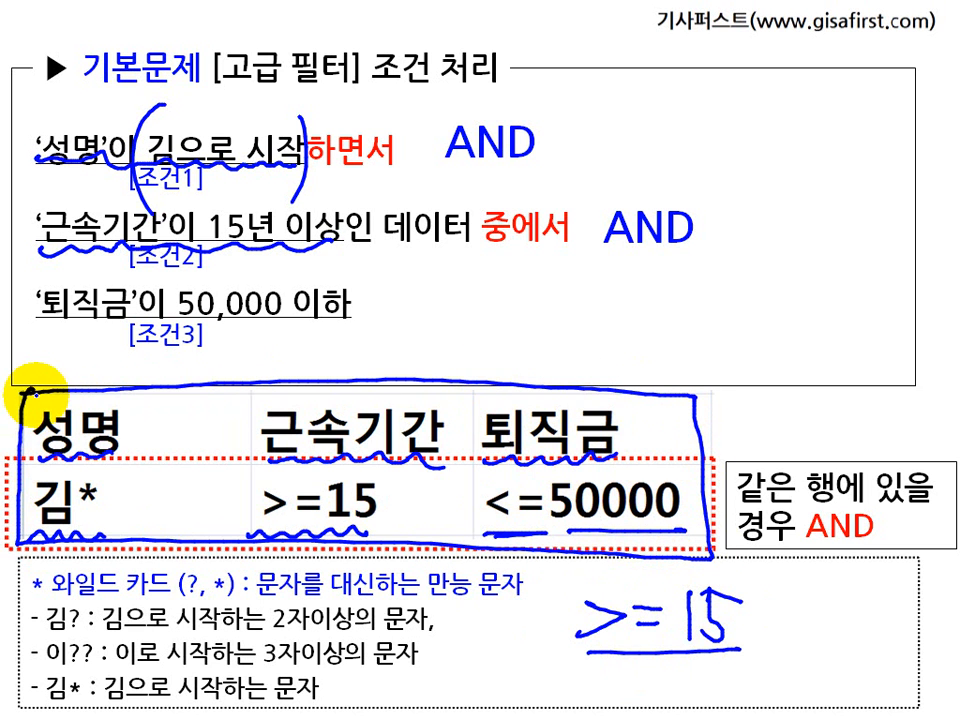
# Step: Switch back to Excel, check the task's criteria range, and select A16:H19 on the 무작정따라하기2 sheet
pyautogui.hotkey('alt', 'Tab')
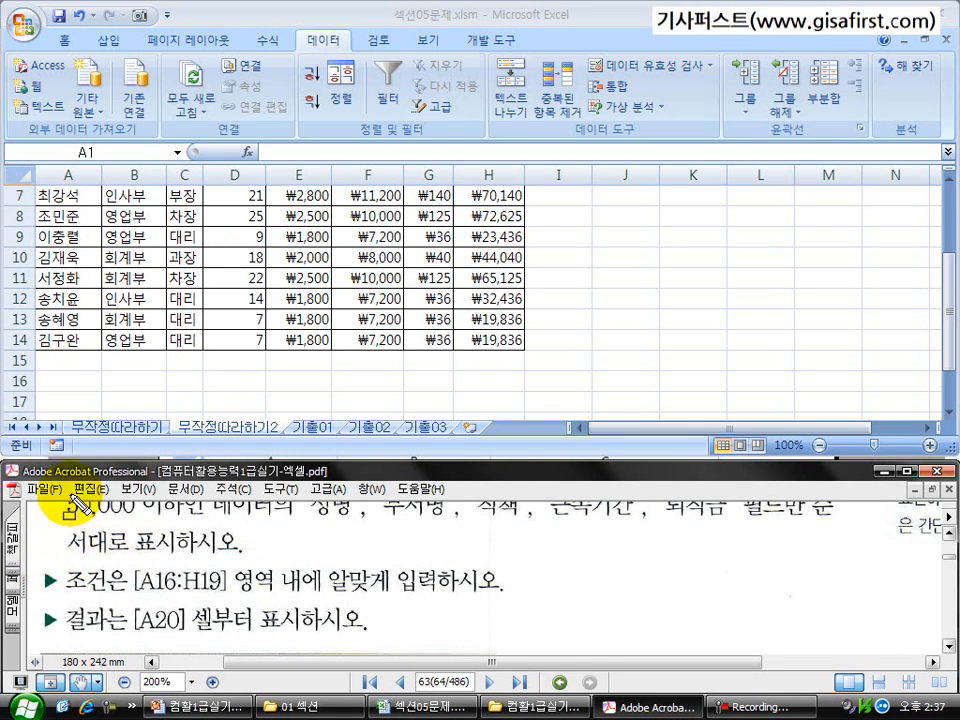
pyautogui.moveTo(50, 558)
pyautogui.mouseDown()
pyautogui.moveTo(56, 588)
pyautogui.moveTo(233, 604)
pyautogui.mouseUp()
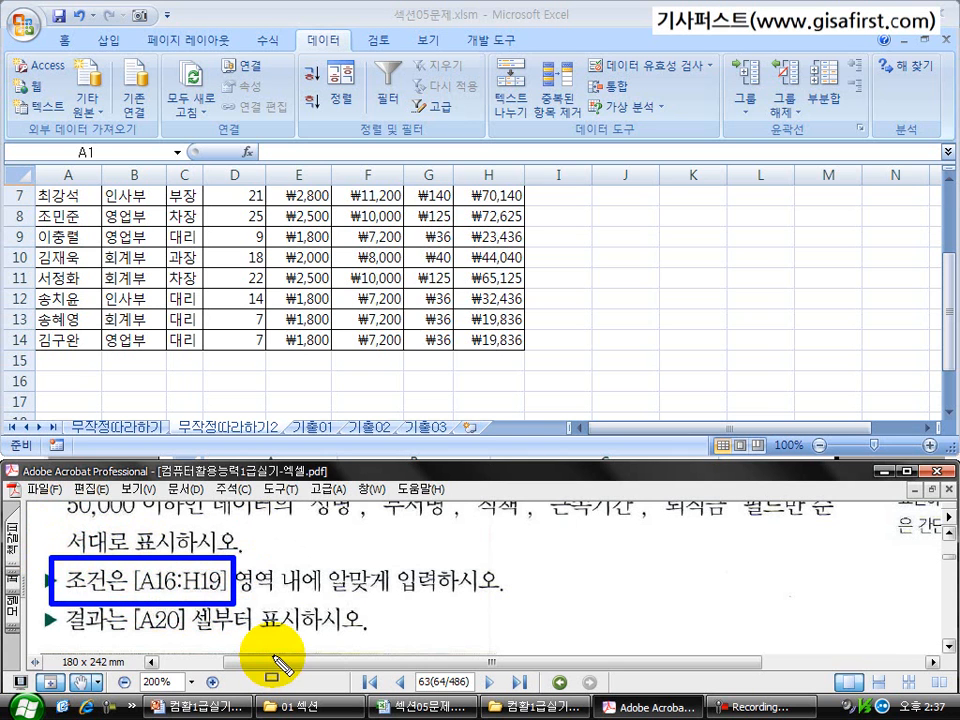
pyautogui.press('Escape')
pyautogui.click(176, 359)
pyautogui.scroll(-2, 176, 358)
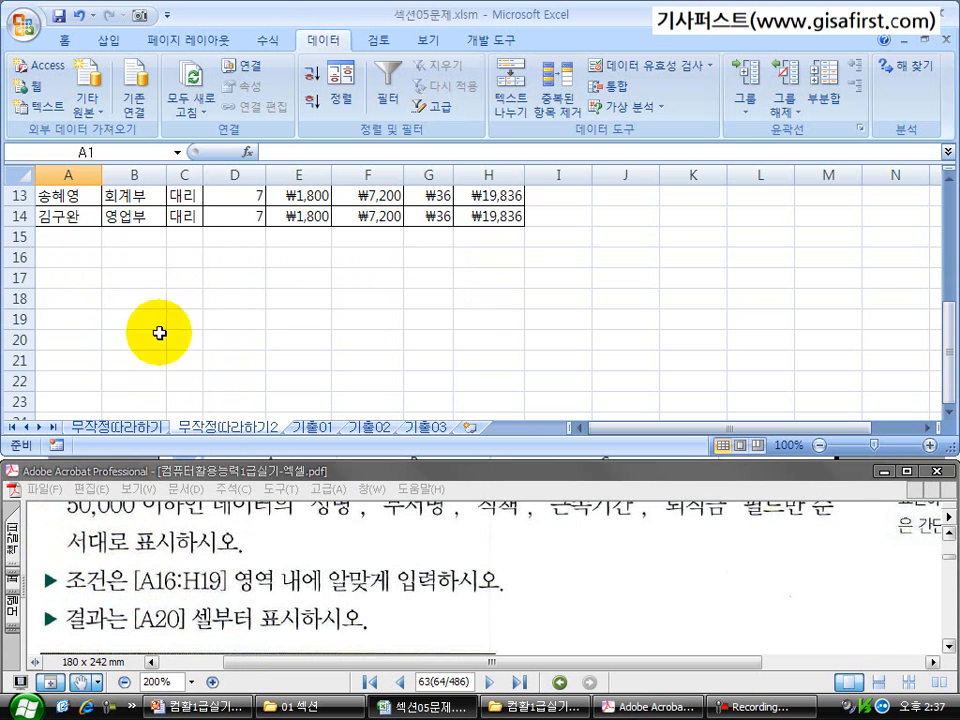
pyautogui.click(64, 260)
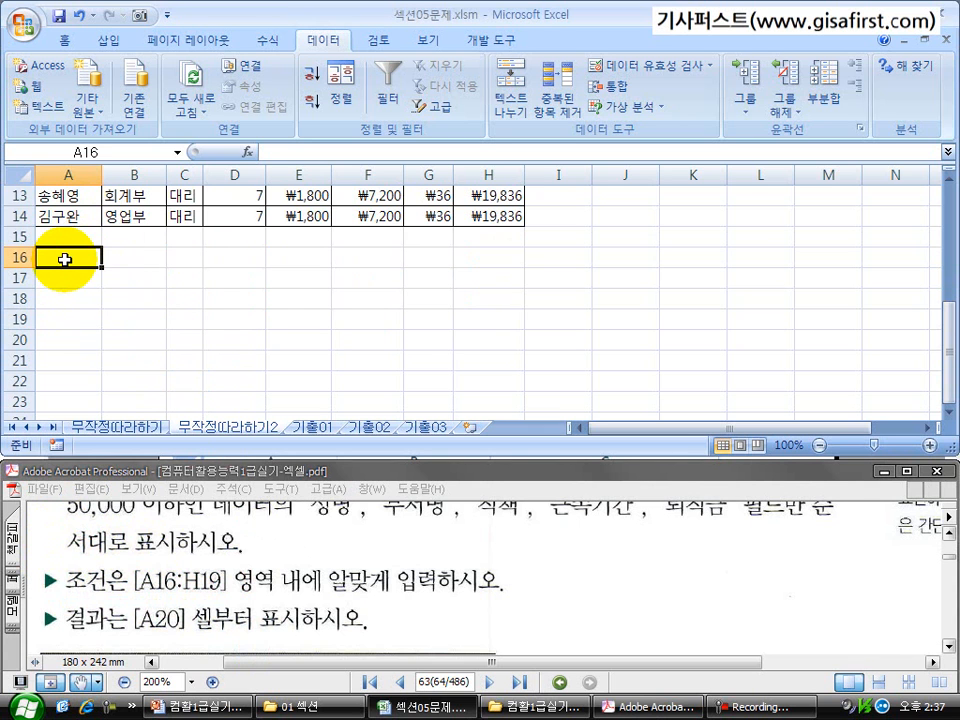
pyautogui.moveTo(69, 258); pyautogui.dragTo(476, 315)
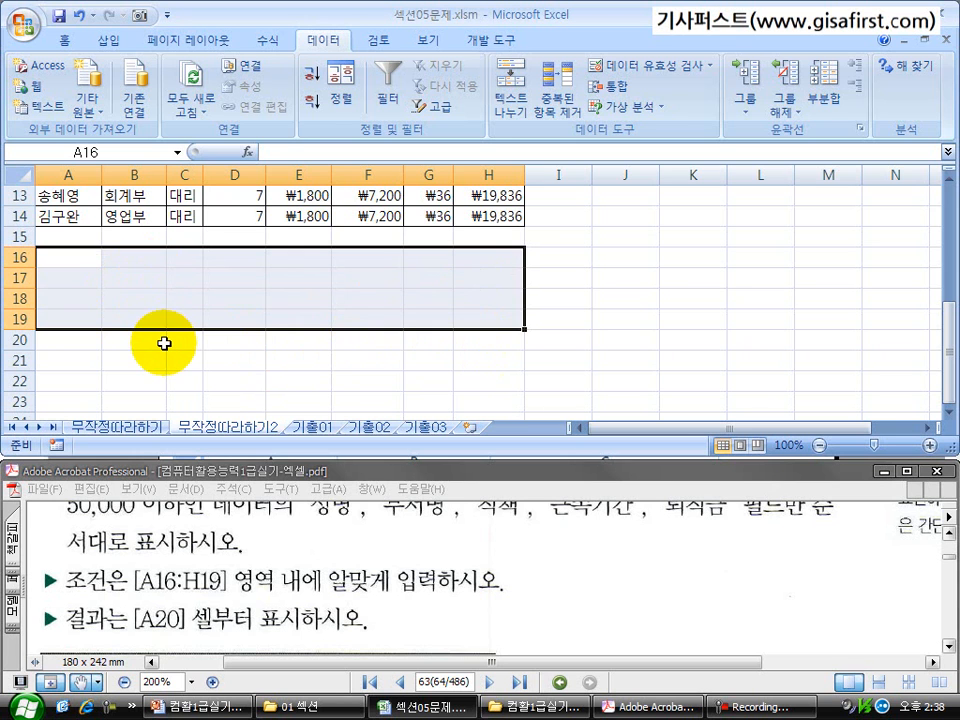
# Step: Copy the 성명 header from cell A4 of the table into cell A16 as the first criteria heading
pyautogui.scroll(3, 171, 311)
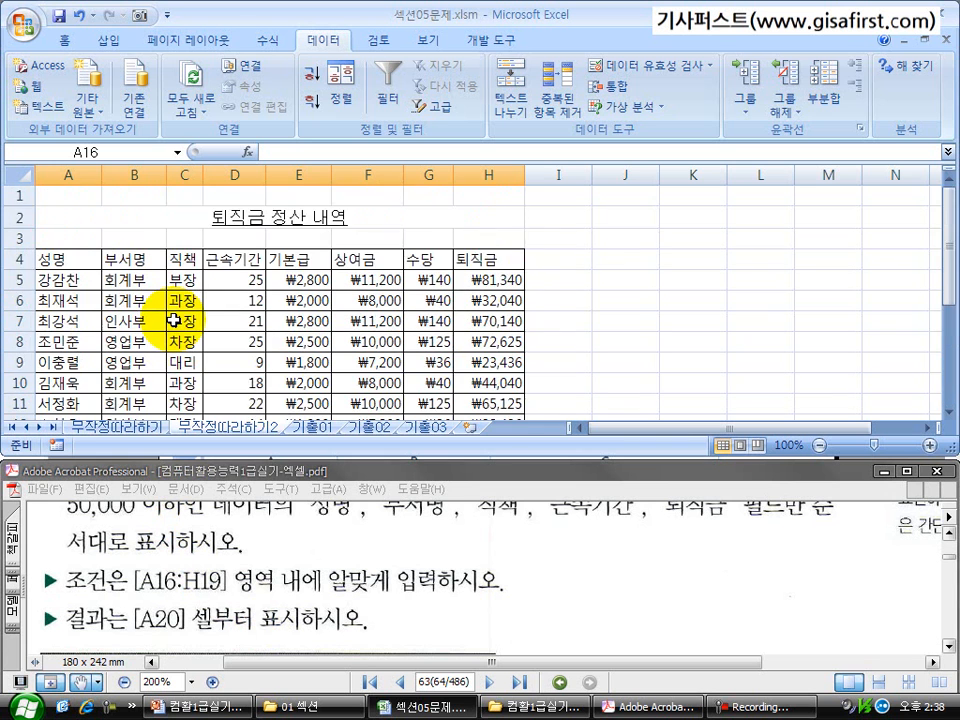
pyautogui.click(71, 197)
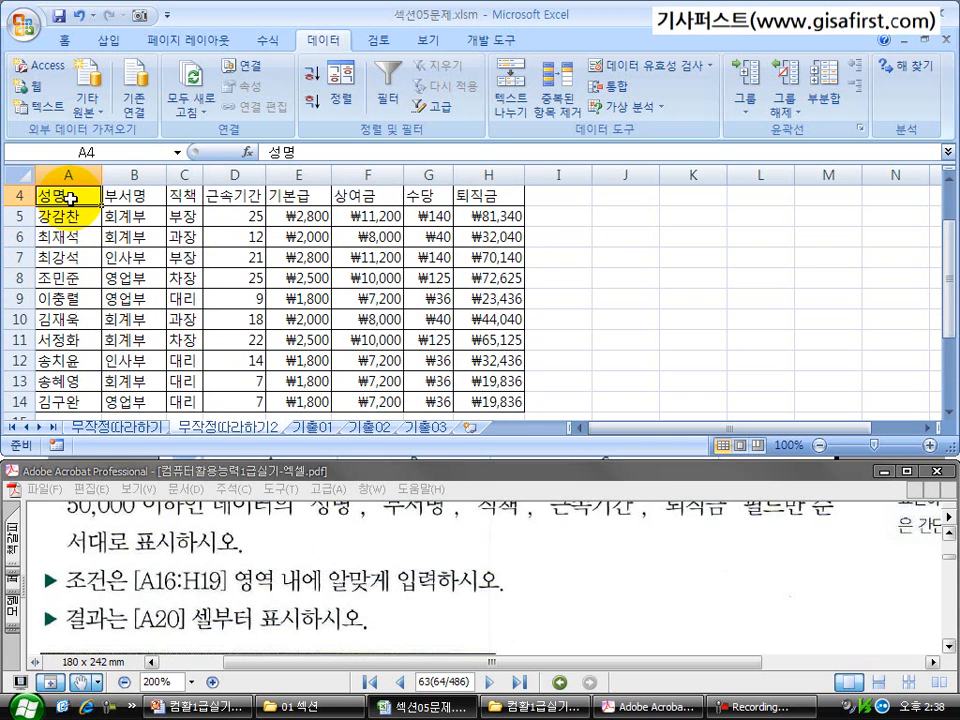
pyautogui.hotkey('ctrl', 'c')
pyautogui.scroll(-4, 81, 280)
pyautogui.scroll(2, 81, 284)
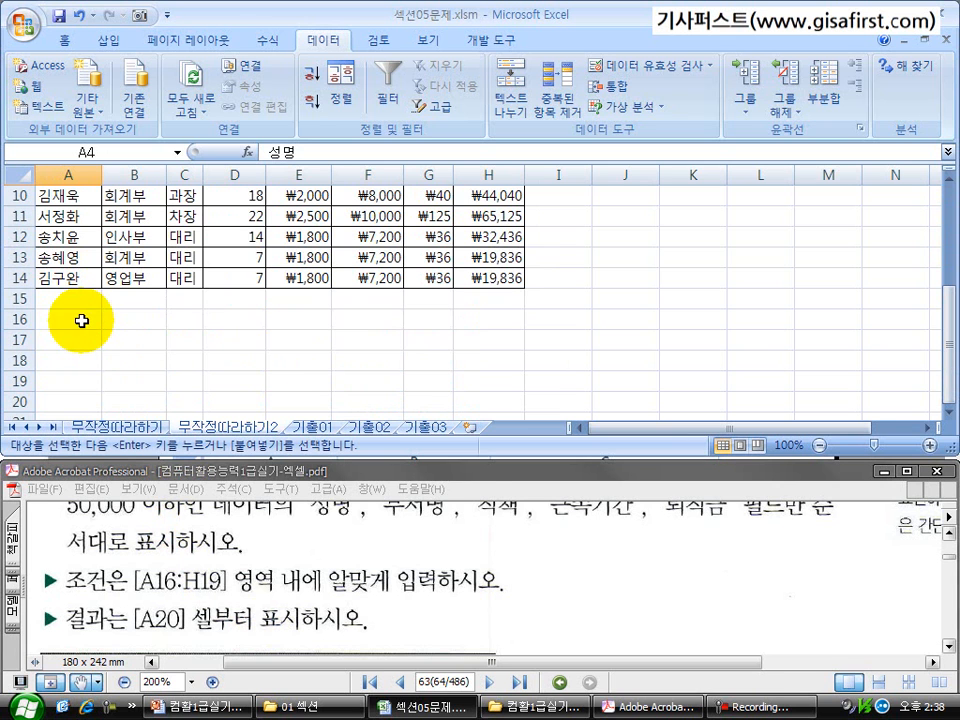
pyautogui.click(81, 320)
pyautogui.hotkey('ctrl', 'v')
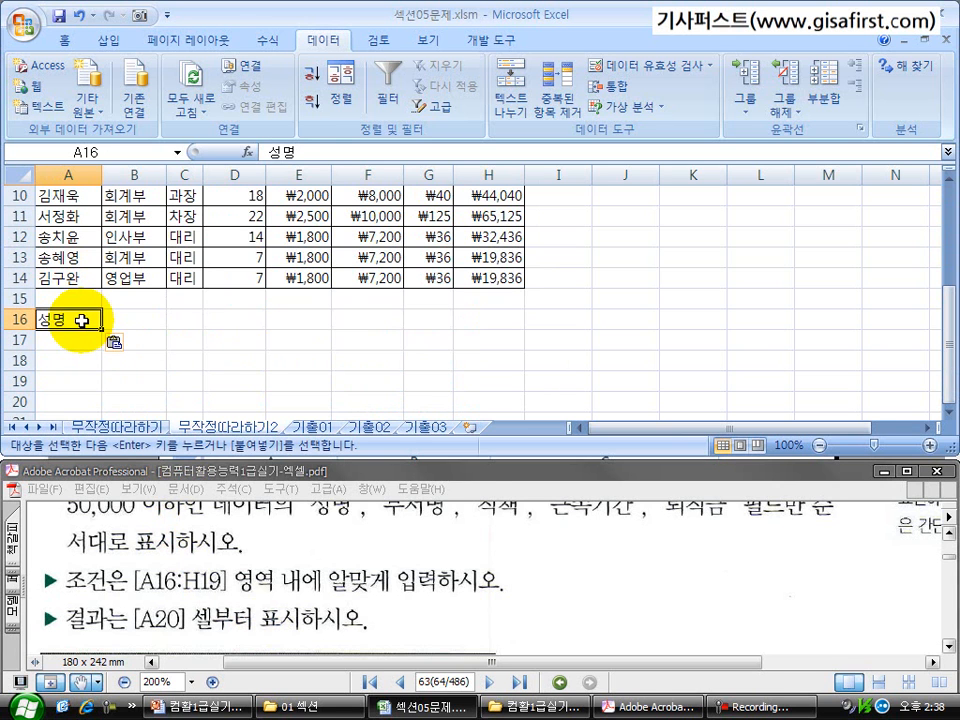
# Step: Check the task's conditions and copy the 근속기간 header from D4 into cell B16
pyautogui.click(424, 561)
pyautogui.scroll(1, 422, 560)
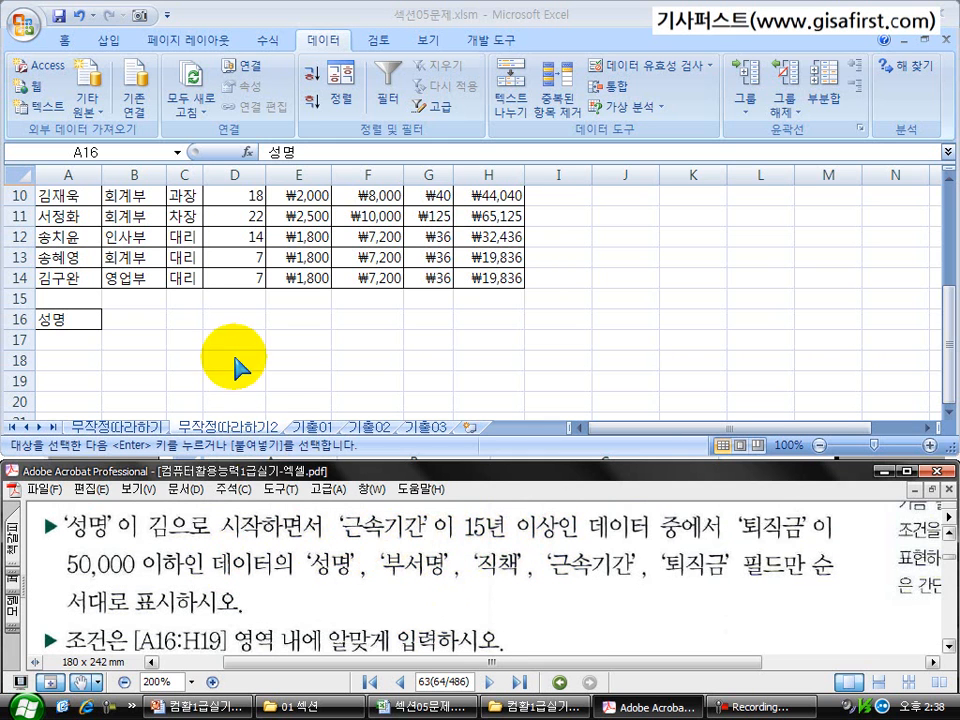
pyautogui.scroll(3, 200, 338)
pyautogui.click(233, 260)
pyautogui.hotkey('ctrl', 'c')
pyautogui.scroll(-4, 154, 300)
pyautogui.click(128, 262)
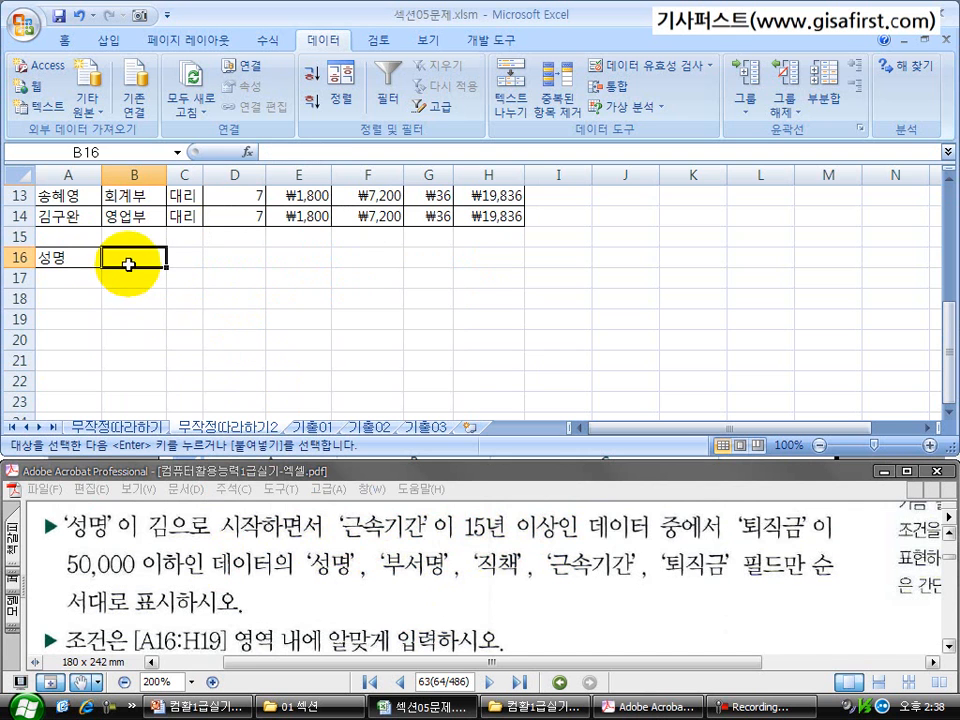
pyautogui.hotkey('ctrl', 'v')
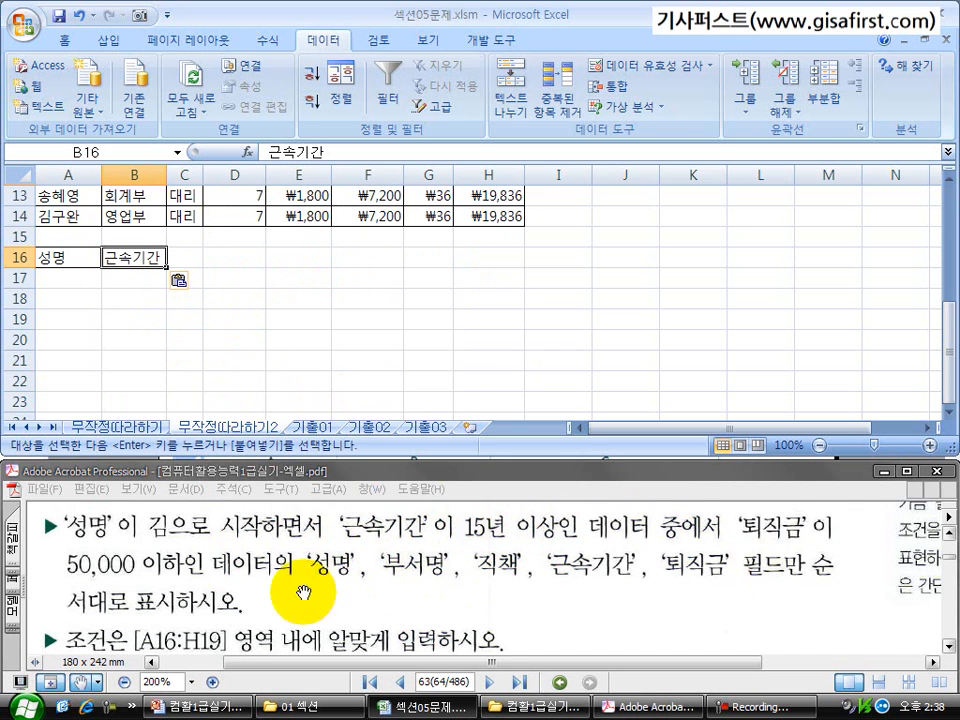
# Step: Copy the 퇴직금 header from H4 into cell C16 beside the other criteria headings
pyautogui.click(268, 275)
pyautogui.scroll(4, 285, 325)
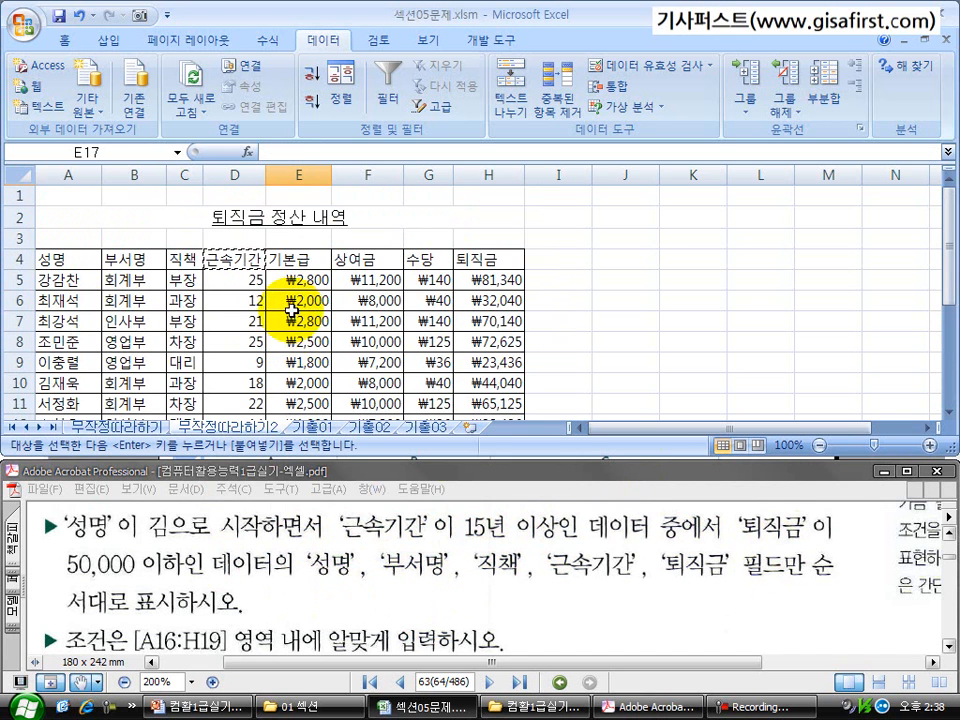
pyautogui.click(482, 258)
pyautogui.scroll(-4, 300, 290)
pyautogui.click(188, 262)
pyautogui.hotkey('ctrl', 'v')
pyautogui.click(285, 337)
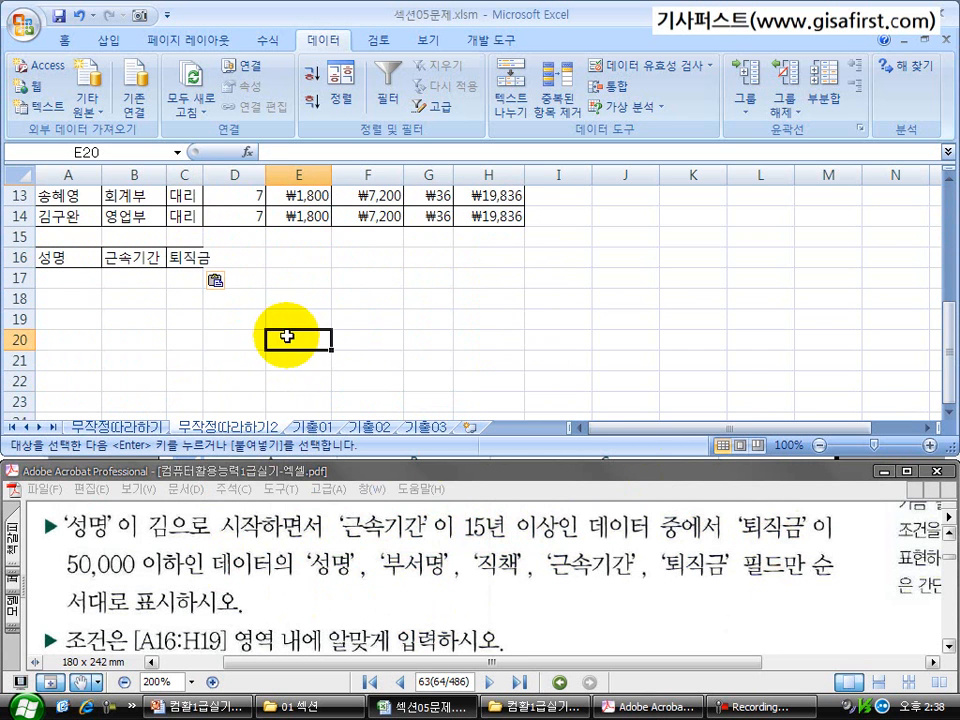
# Step: Compare the criteria headings in A16:C16 with the matching field names in row 4 of the table
pyautogui.scroll(4, 275, 340)
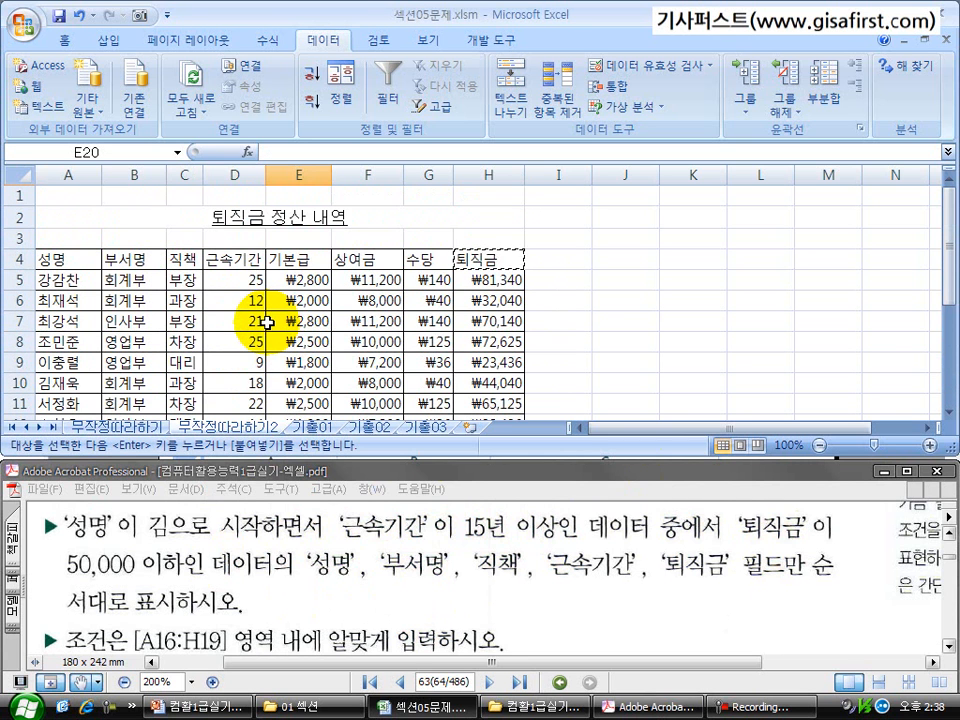
pyautogui.scroll(-3, 267, 322)
pyautogui.moveTo(95, 319); pyautogui.dragTo(167, 343)
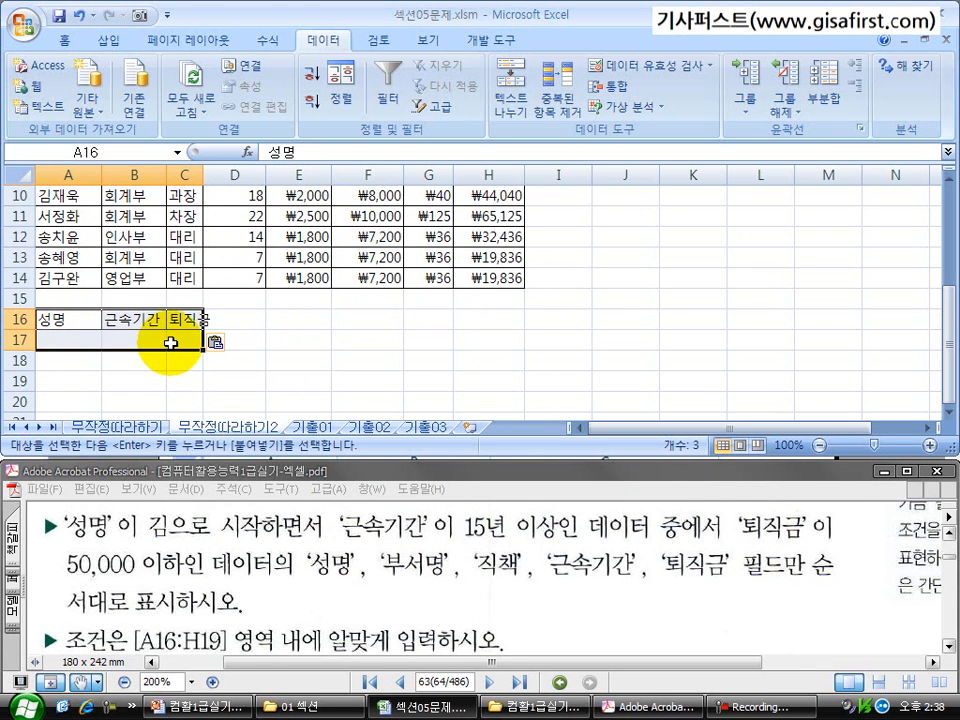
pyautogui.scroll(3, 171, 342)
pyautogui.click(70, 258)
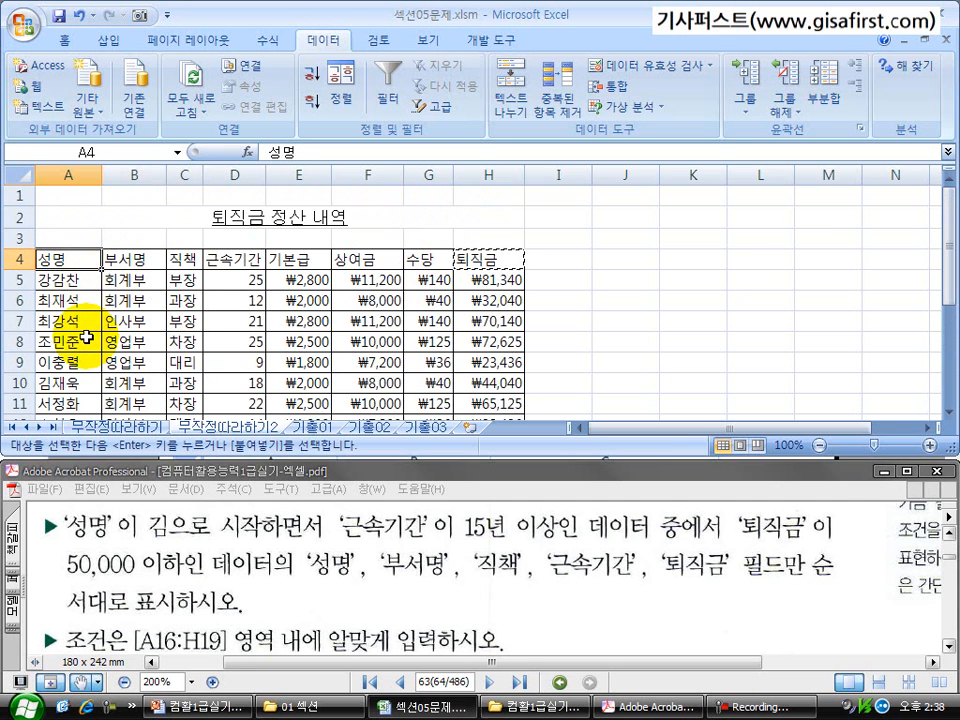
pyautogui.scroll(-3, 87, 337)
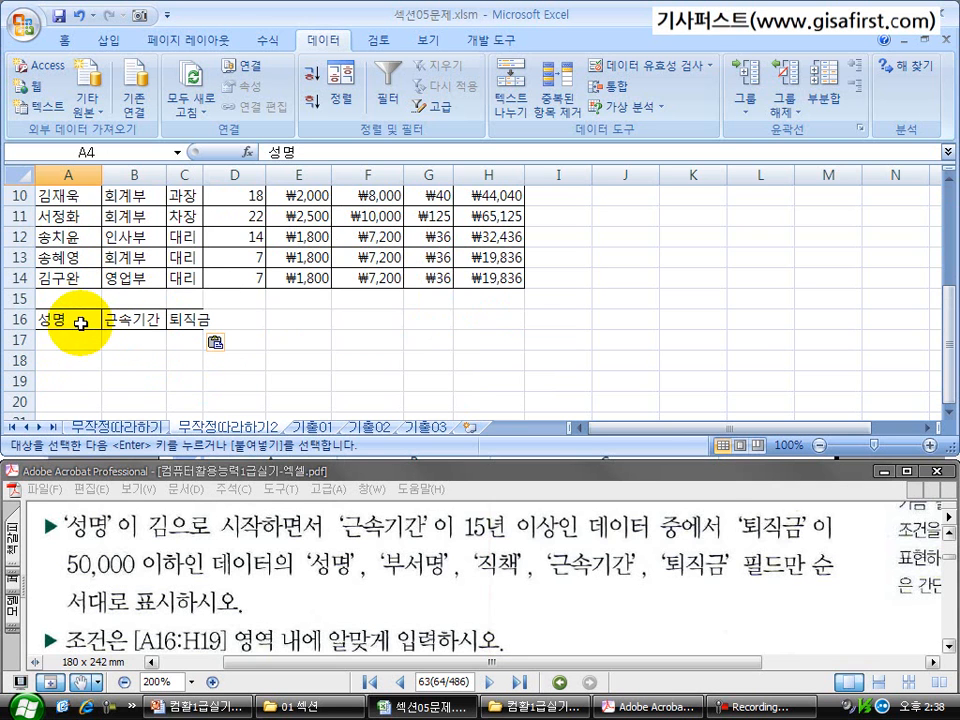
pyautogui.scroll(2, 80, 323)
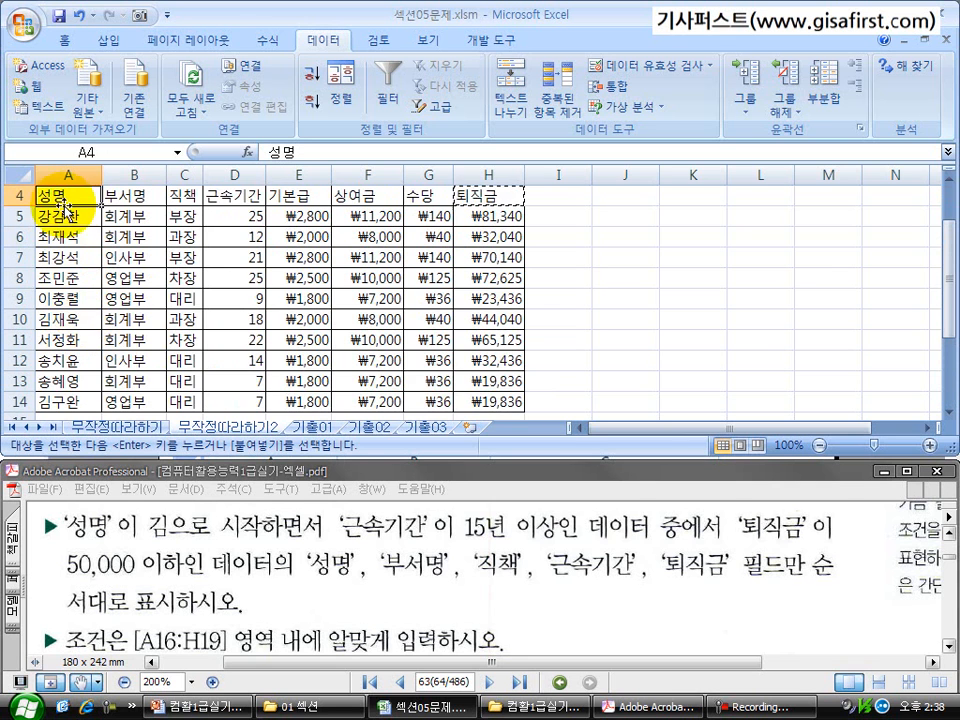
# Step: Retype the heading 성명 in criteria cell A16
pyautogui.scroll(-3, 129, 306)
pyautogui.click(64, 259)
pyautogui.write('t')
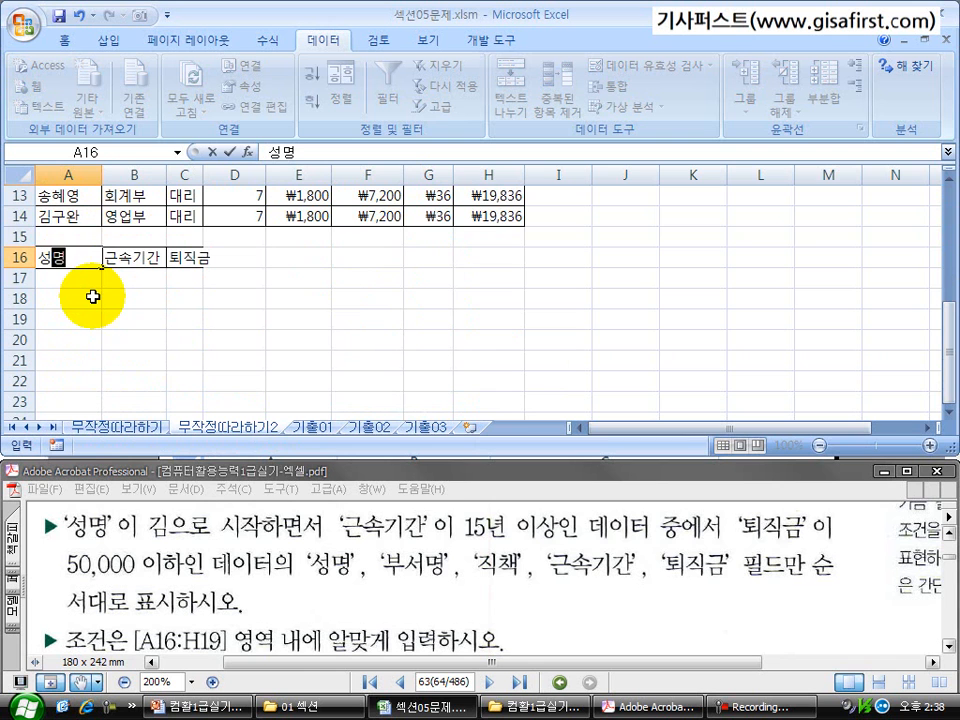
pyautogui.press('Escape')
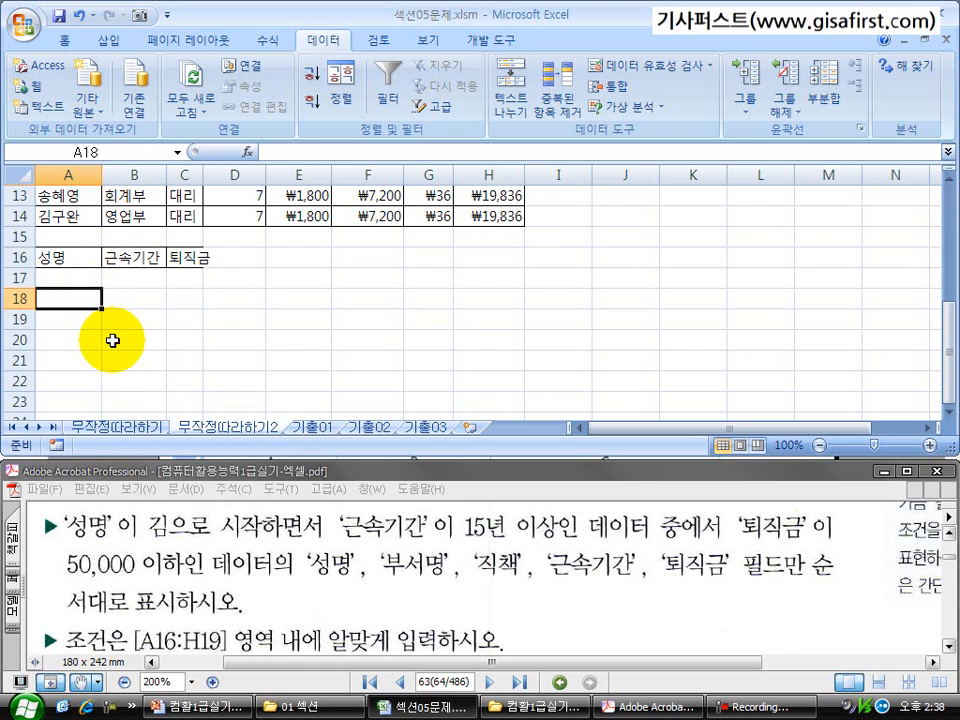
# Step: Compare the 근속기간 header in D4 with B16 and retype the B16 heading as 근속 기간 with a space
pyautogui.scroll(4, 112, 340)
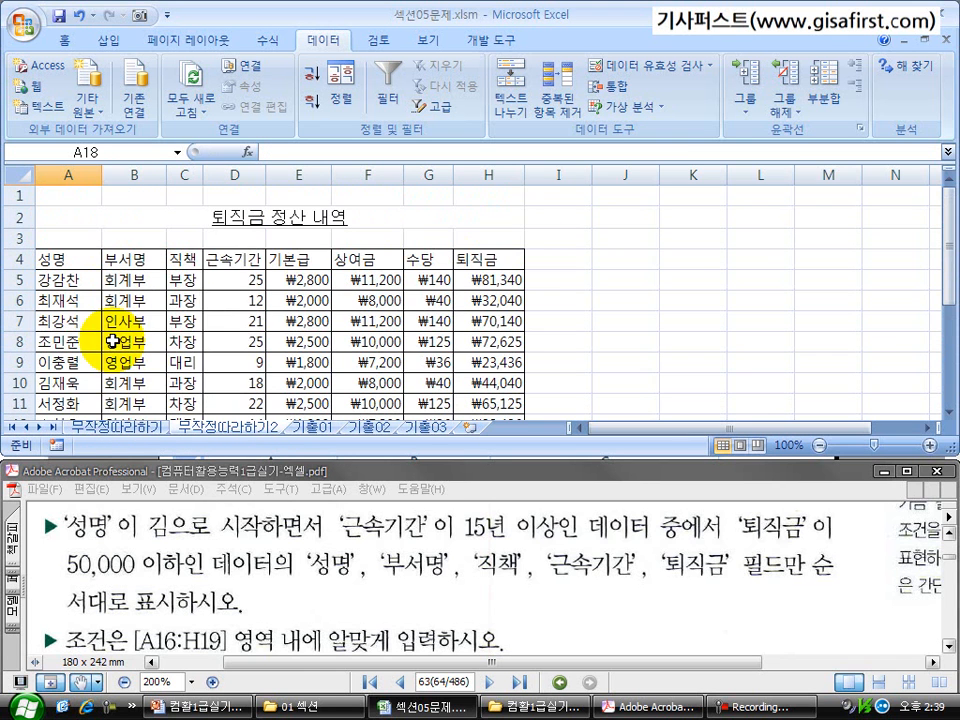
pyautogui.click(231, 258)
pyautogui.scroll(-3, 227, 316)
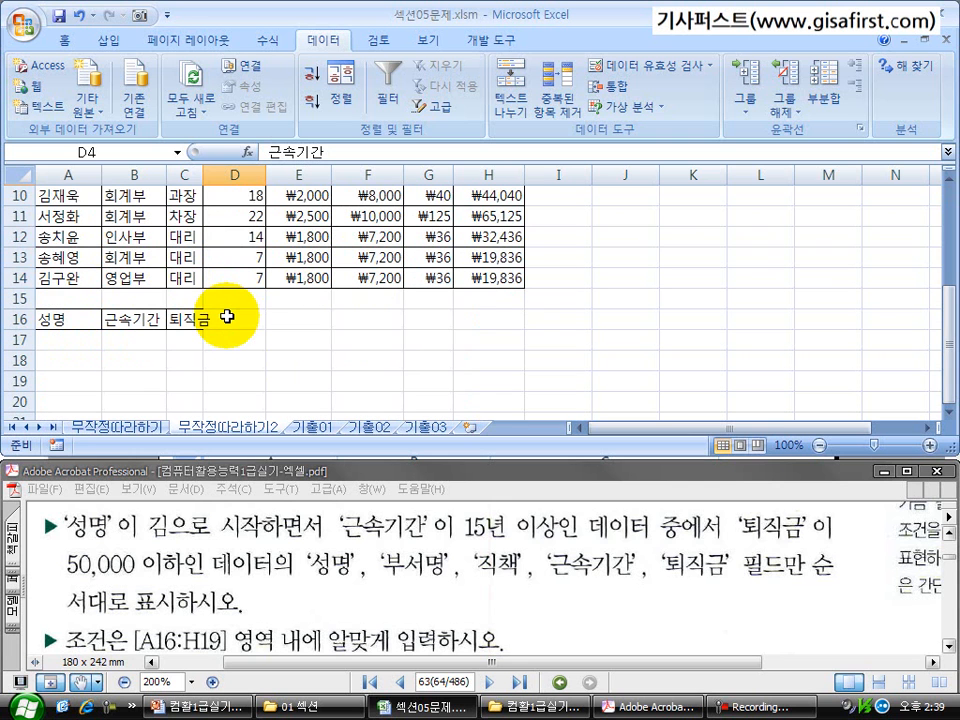
pyautogui.scroll(2, 227, 316)
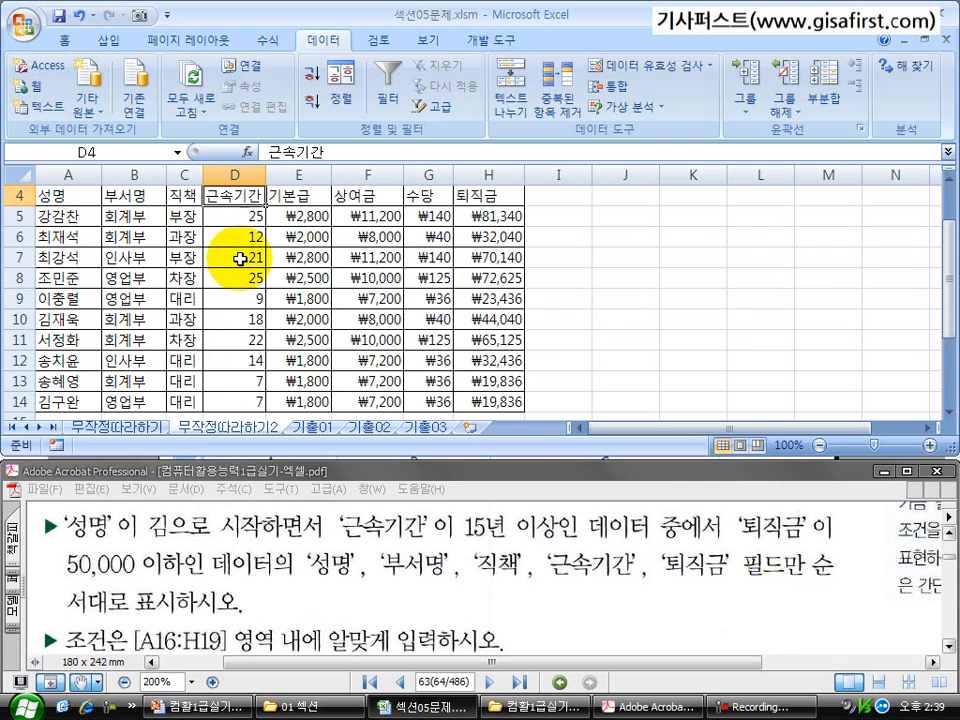
pyautogui.scroll(-4, 165, 232)
pyautogui.click(133, 202)
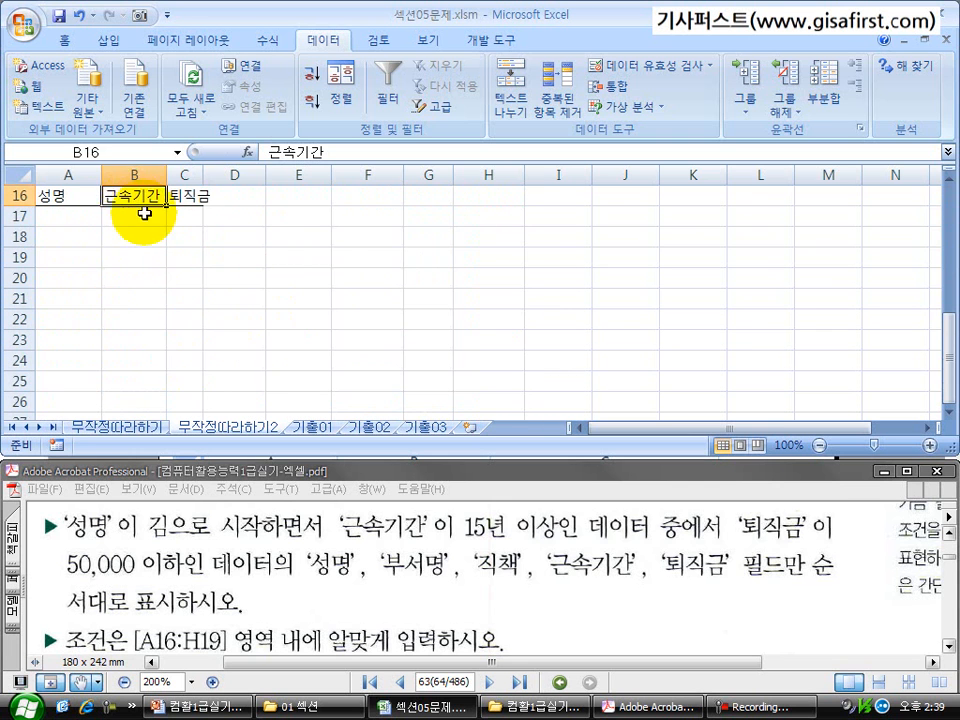
pyautogui.scroll(1, 229, 360)
pyautogui.write('ㄱ')
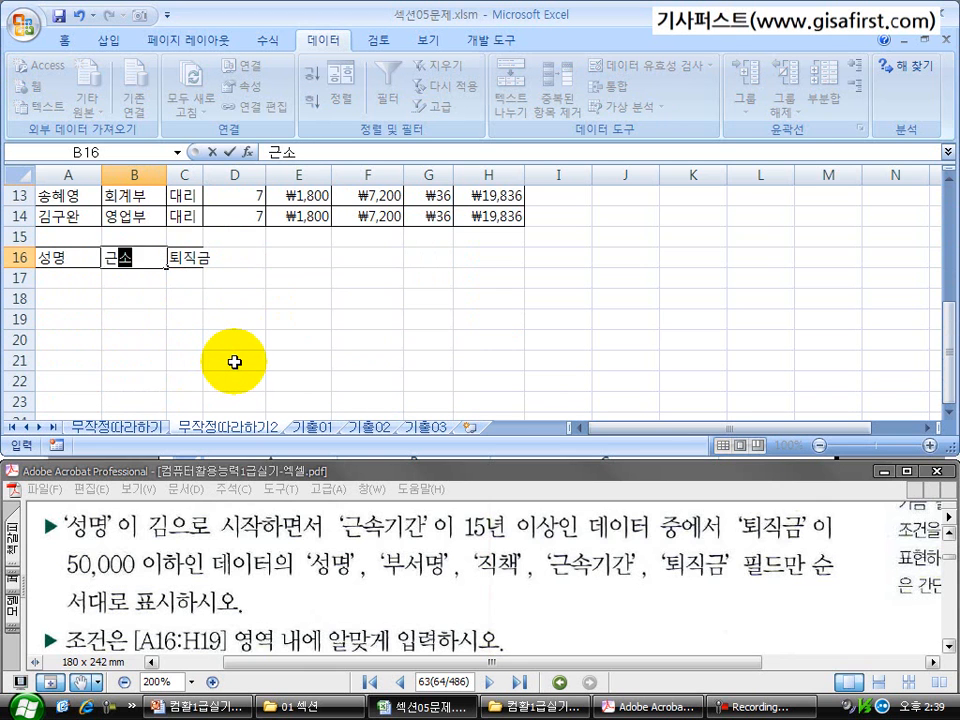
pyautogui.click(171, 320)
# Step: Copy the 근속기간 header from D4 into B16 to replace the mismatched criteria heading
pyautogui.scroll(4, 200, 300)
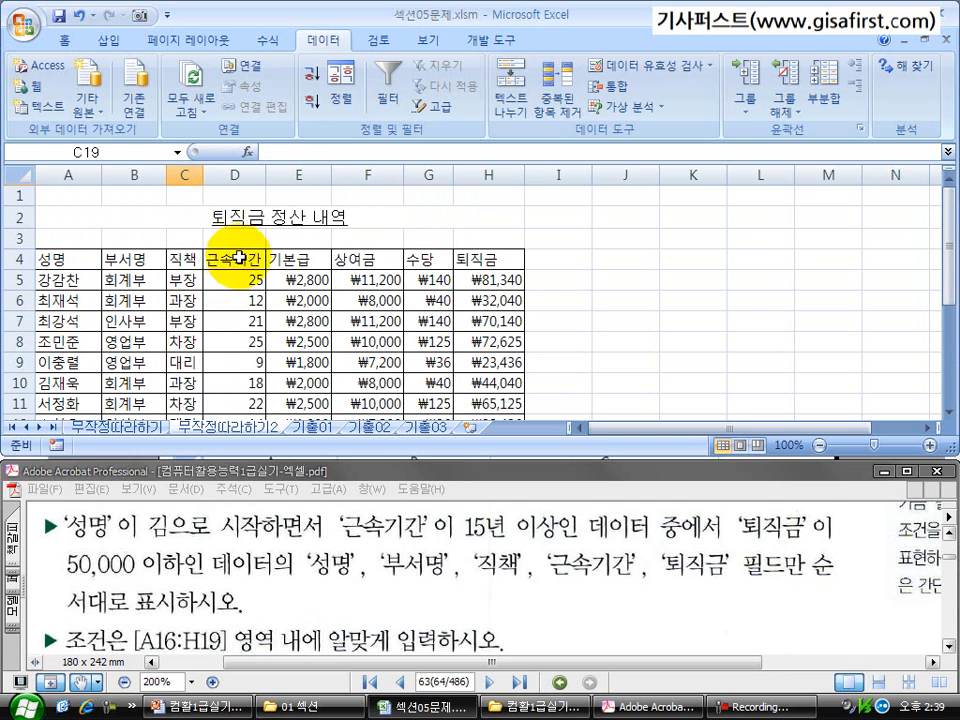
pyautogui.click(238, 257)
pyautogui.scroll(-4, 238, 257)
pyautogui.click(129, 258)
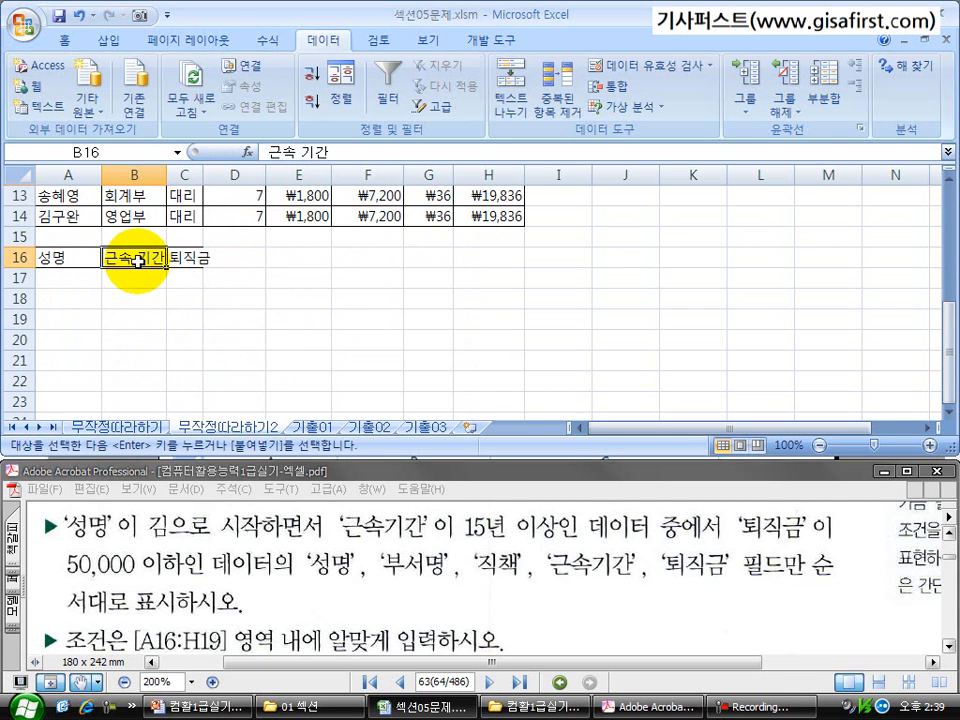
pyautogui.write('근속기간')
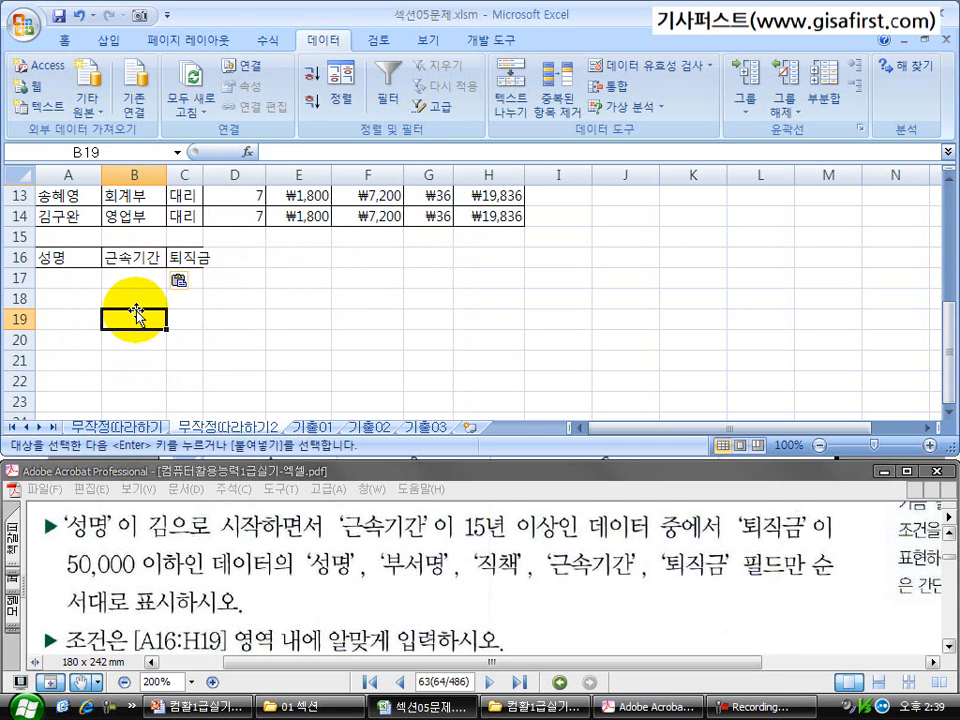
# Step: Enter the criteria 김* in A17, >=15 in B17 and <=50000 in C17 on the same row
pyautogui.click(66, 278)
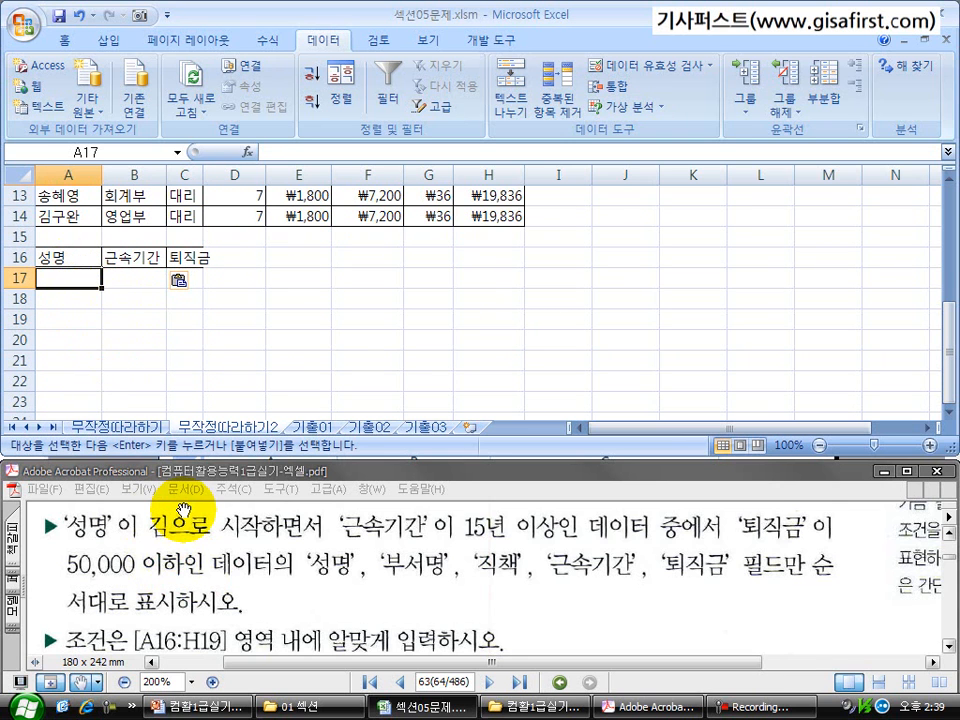
pyautogui.write('ㄱ')
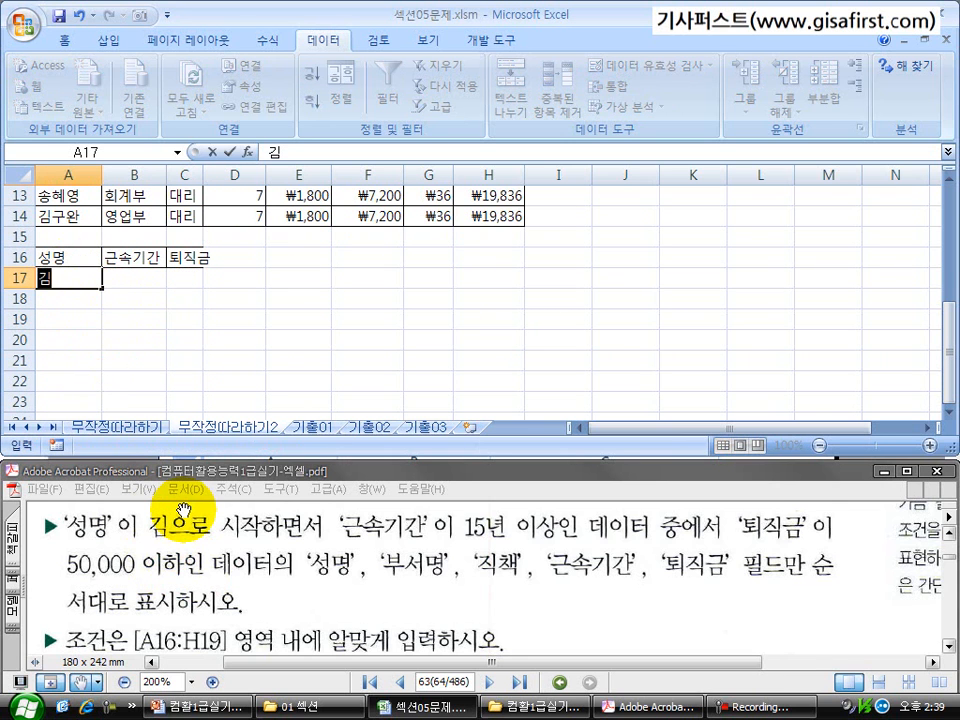
pyautogui.write('*')
pyautogui.click(158, 288)
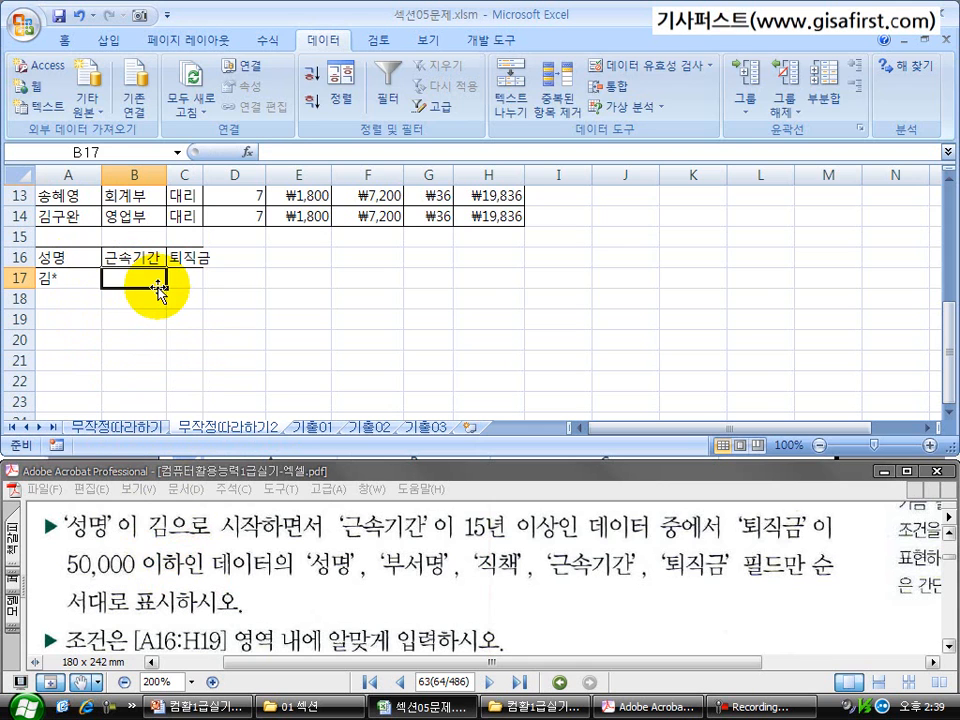
pyautogui.write('>=15')
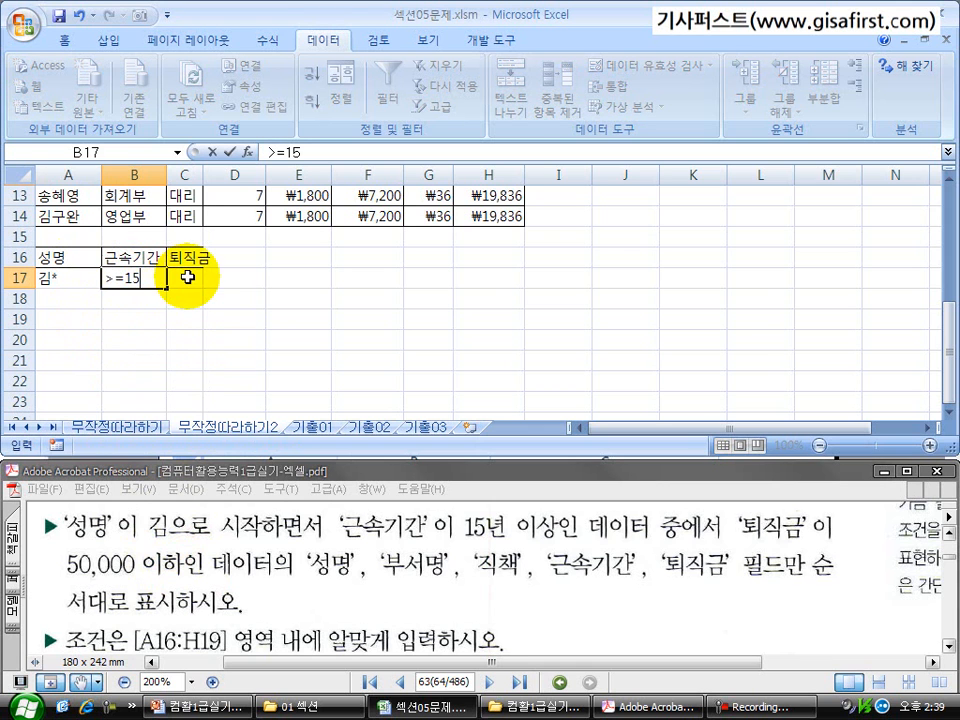
pyautogui.click(187, 277)
pyautogui.write('<=5')
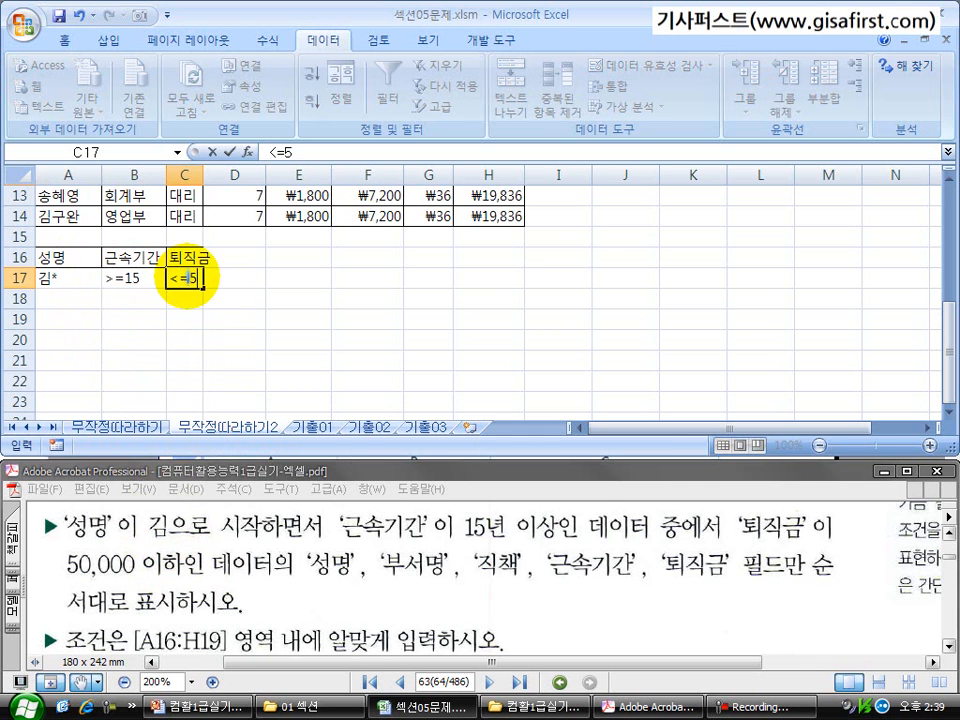
pyautogui.write('0000')
pyautogui.click(188, 319)
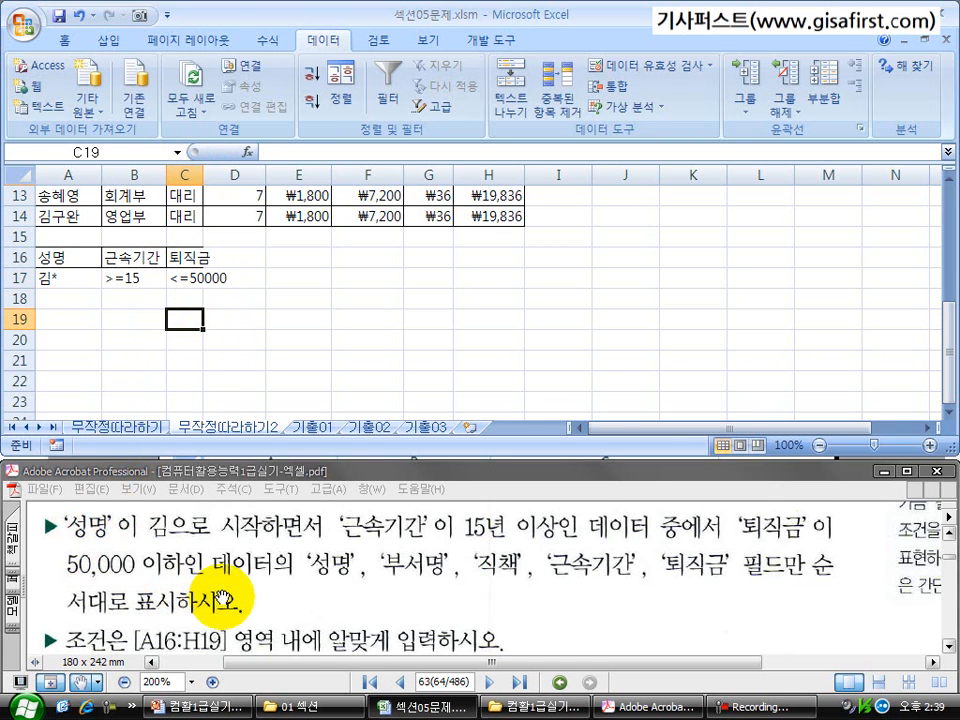
# Step: Check the task's output start cell and required fields against the empty range beginning at A20
pyautogui.scroll(-3, 222, 594)
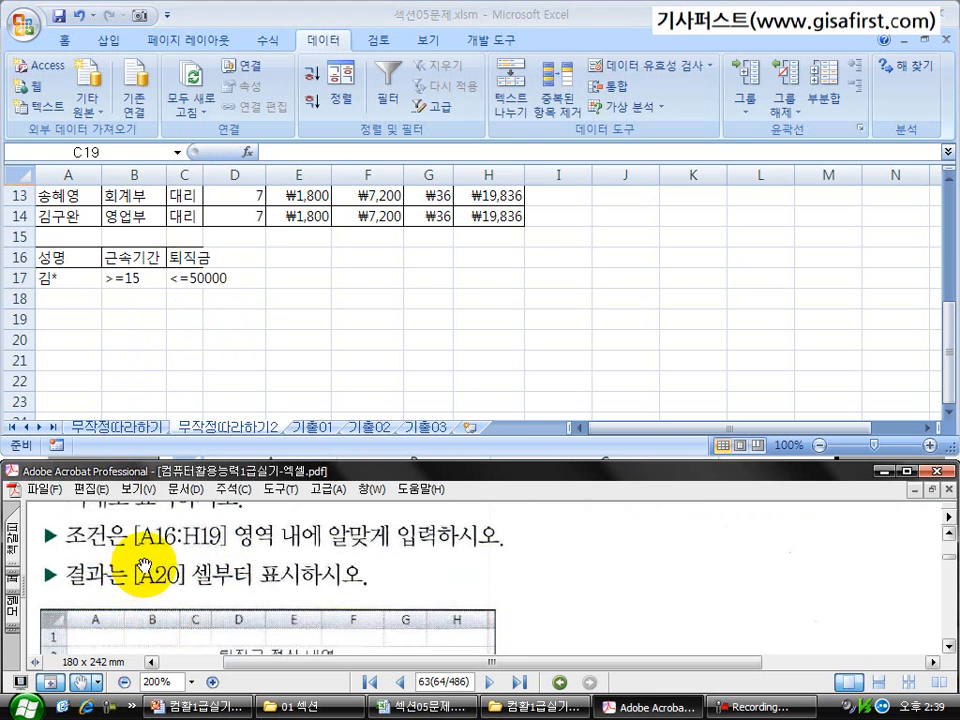
pyautogui.click(58, 339)
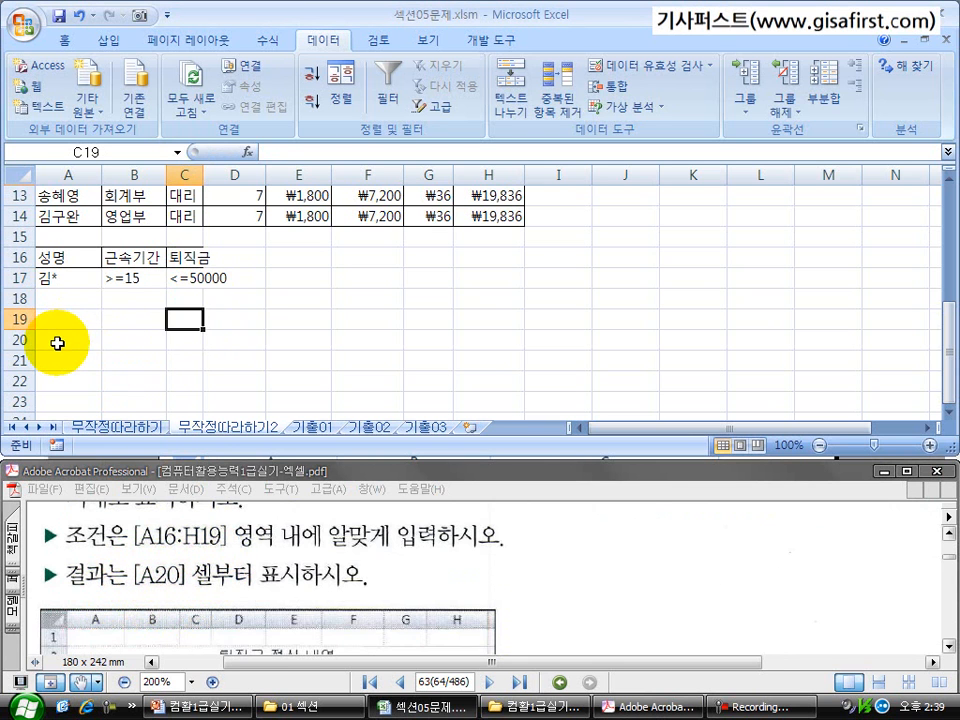
pyautogui.click(57, 341)
pyautogui.moveTo(60, 341); pyautogui.dragTo(326, 341)
pyautogui.click(314, 551)
pyautogui.scroll(3, 315, 557)
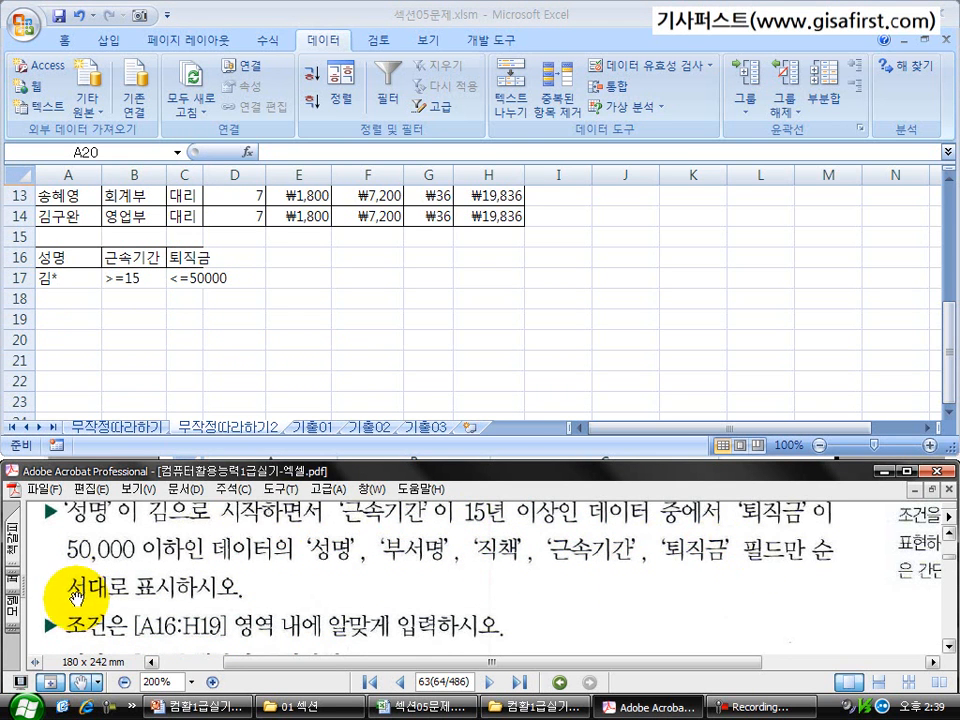
# Step: Examine the row 4 headers to identify which of the table's fields the task wants in the output
pyautogui.scroll(4, 140, 350)
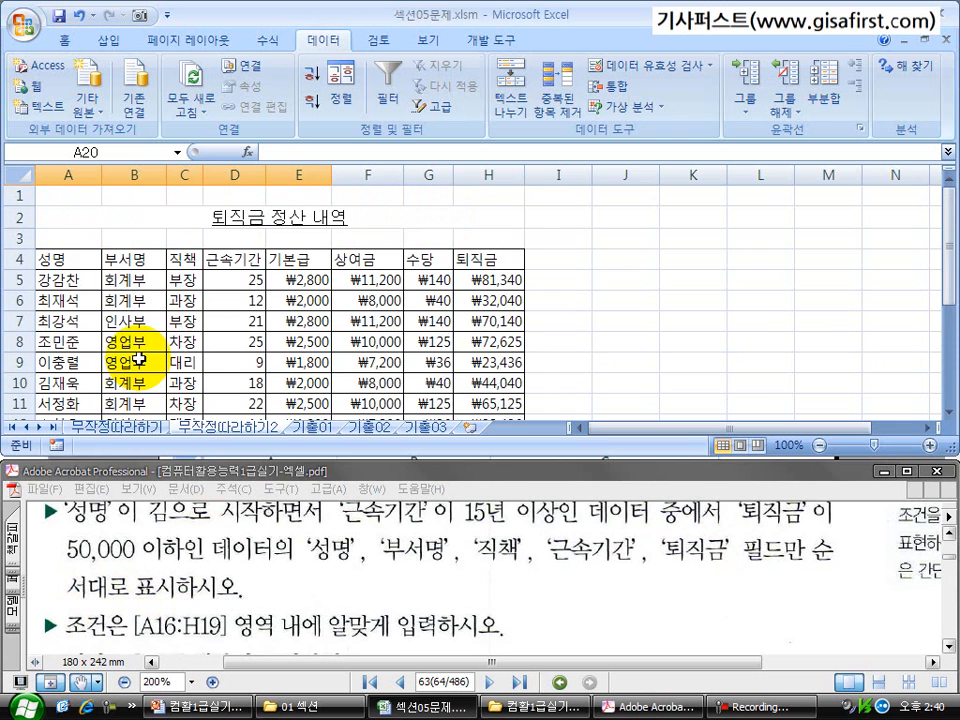
pyautogui.click(70, 260)
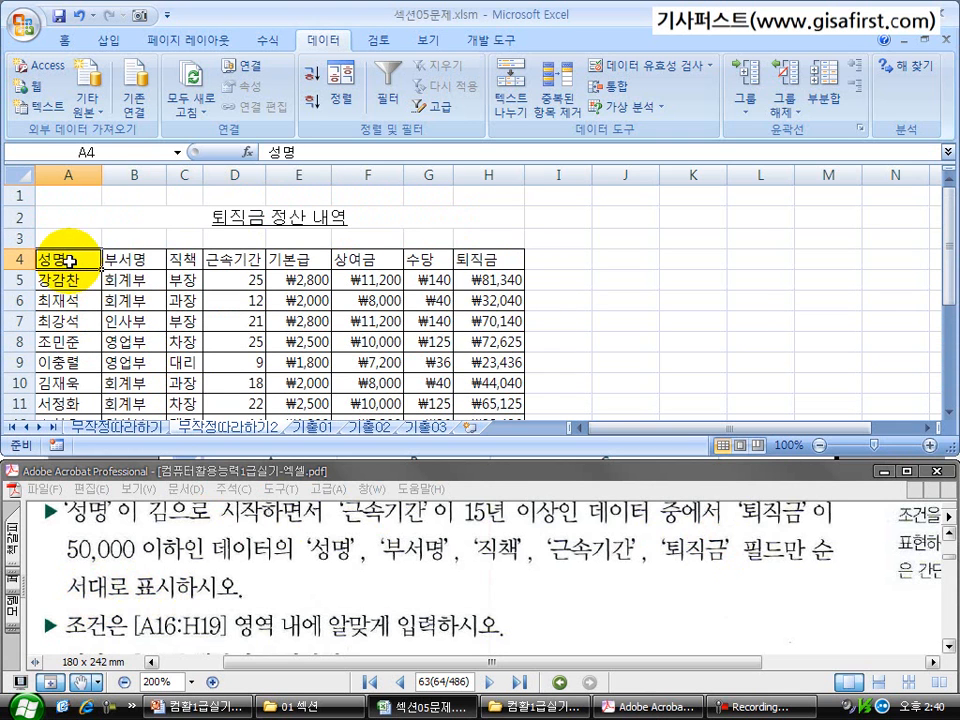
pyautogui.click(130, 259)
pyautogui.click(179, 261)
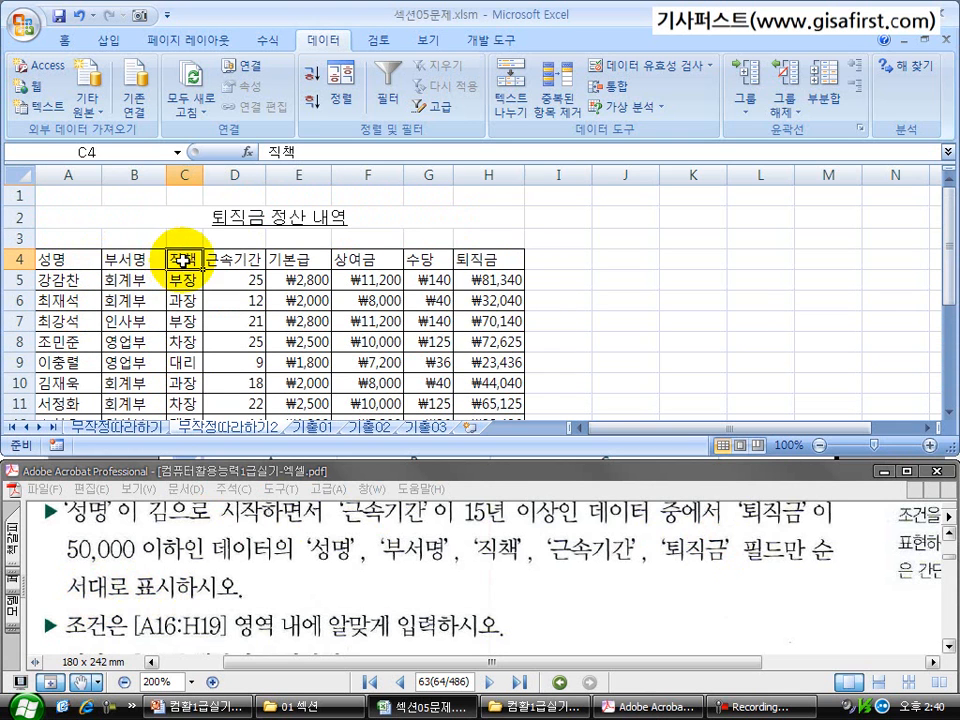
pyautogui.click(226, 262)
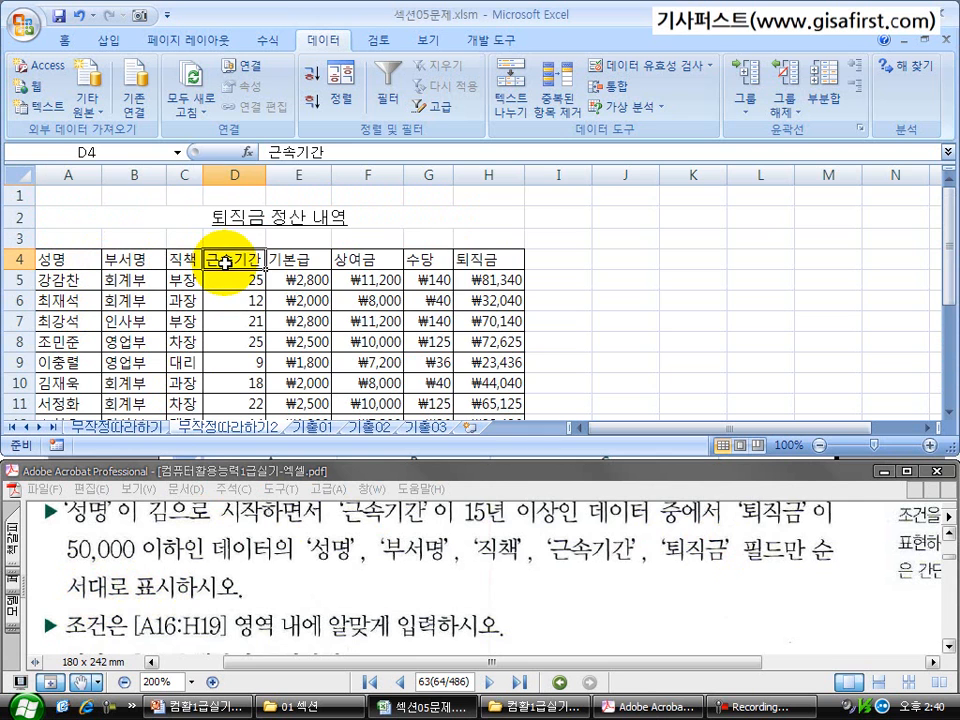
pyautogui.click(480, 258)
pyautogui.click(311, 262)
pyautogui.moveTo(330, 260); pyautogui.dragTo(416, 260)
pyautogui.moveTo(58, 260); pyautogui.dragTo(472, 258)
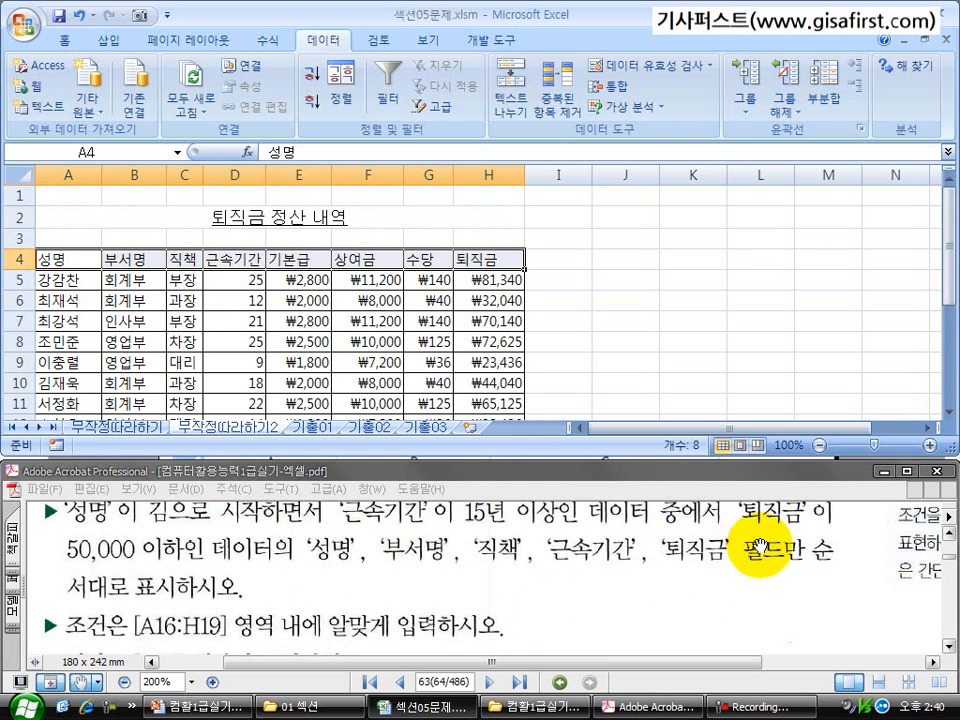
pyautogui.click(184, 321)
# Step: Copy the headers 성명, 부서명, 직책 and 근속기간 from A4:D4 into the output row starting at A20
pyautogui.moveTo(88, 263); pyautogui.dragTo(247, 260)
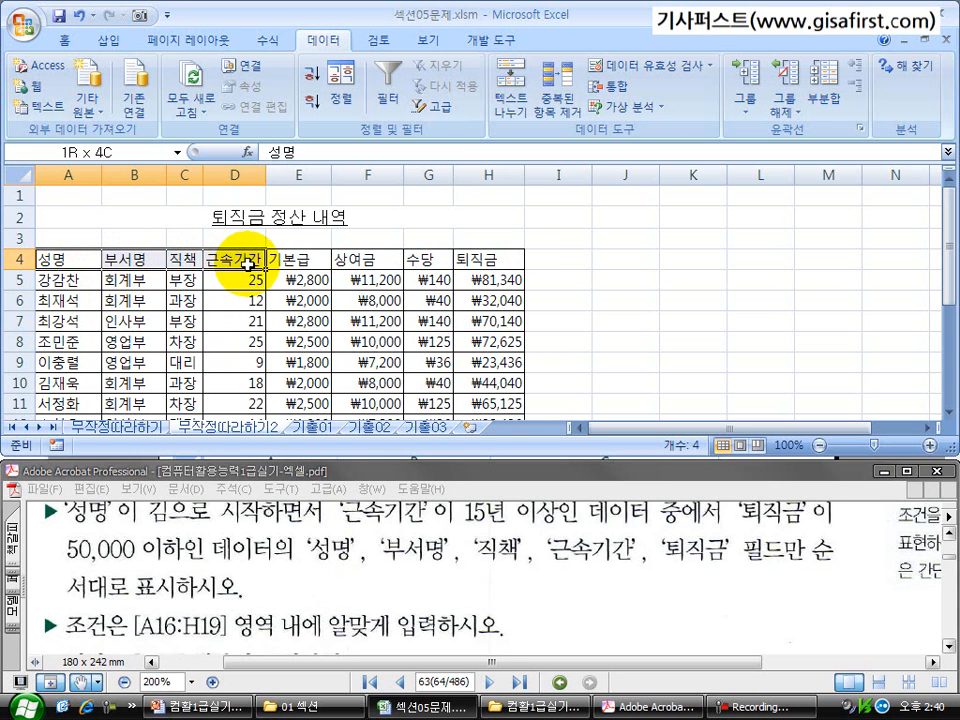
pyautogui.hotkey('ctrl', 'c')
pyautogui.scroll(-4, 246, 315)
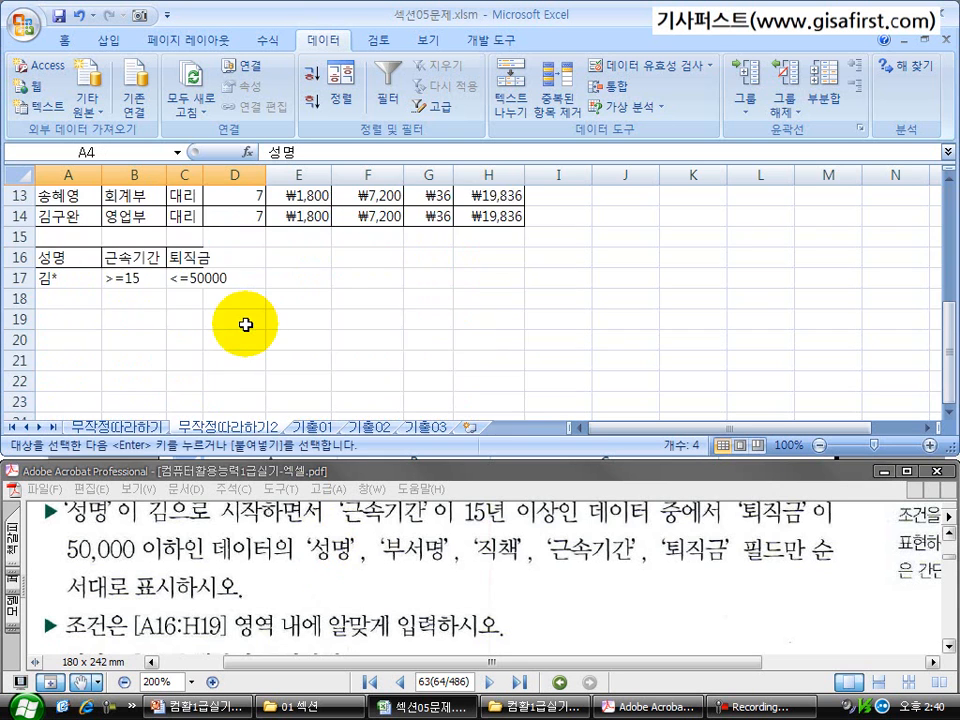
pyautogui.click(53, 340)
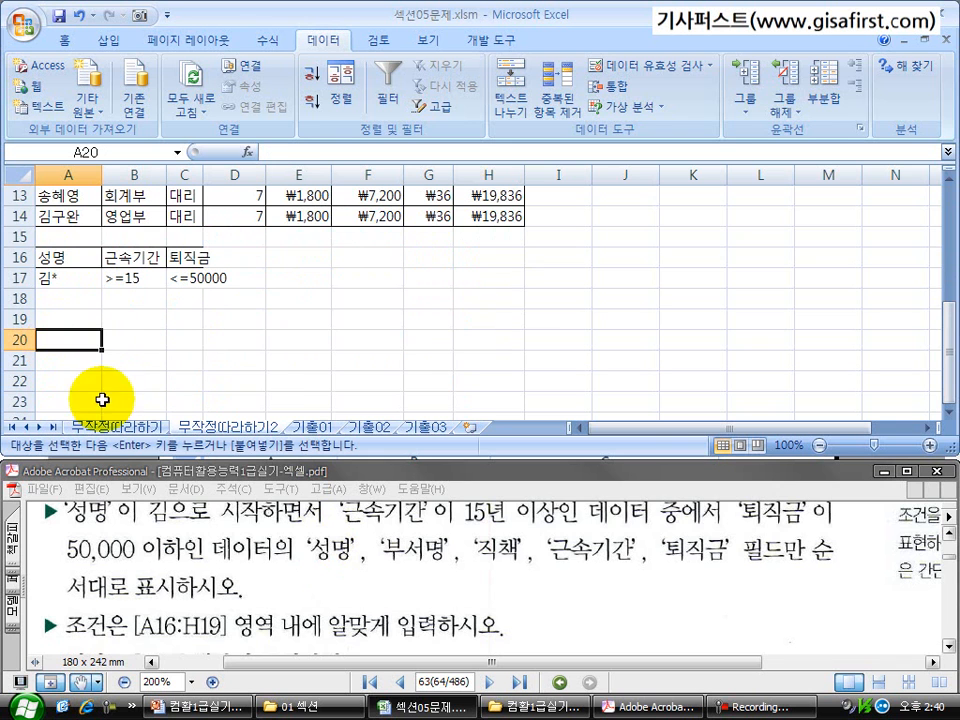
pyautogui.click(183, 595)
pyautogui.scroll(-1, 183, 606)
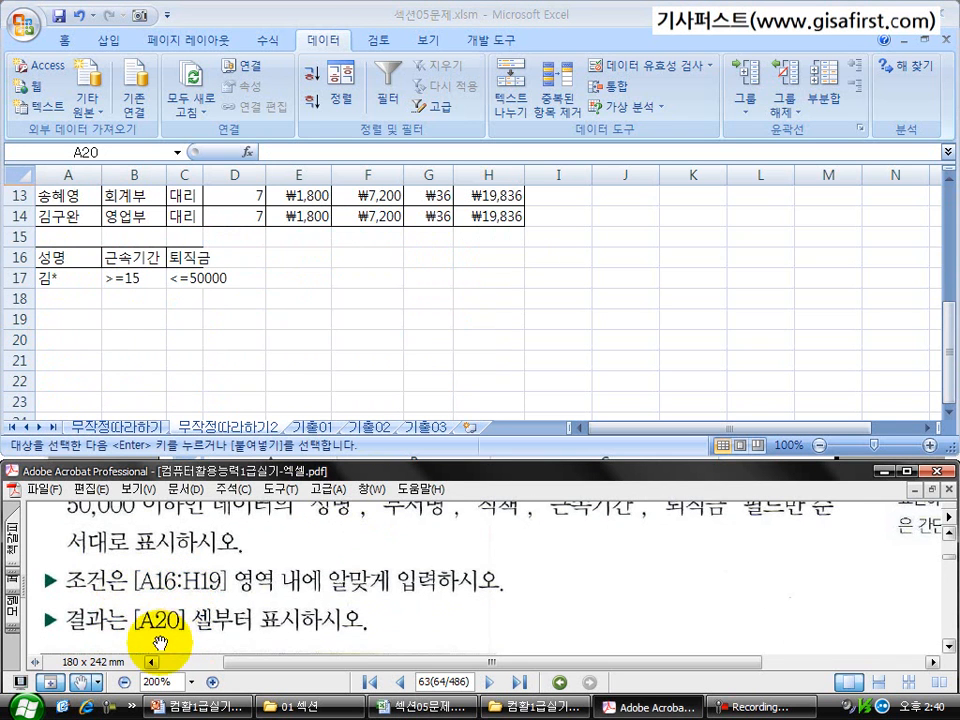
pyautogui.click(64, 339)
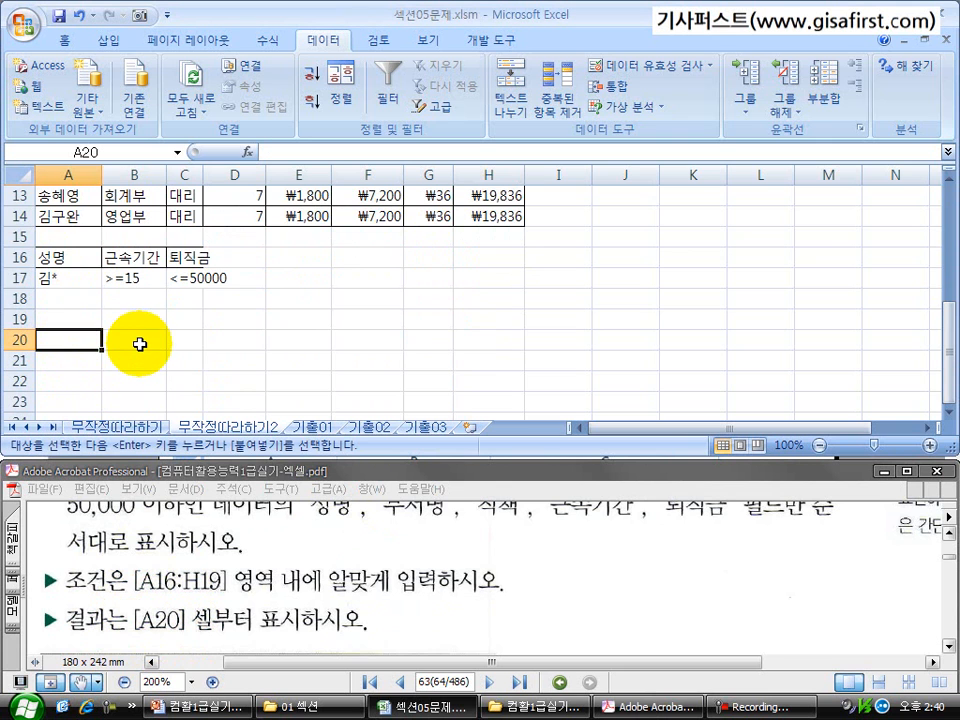
pyautogui.hotkey('ctrl', 'v')
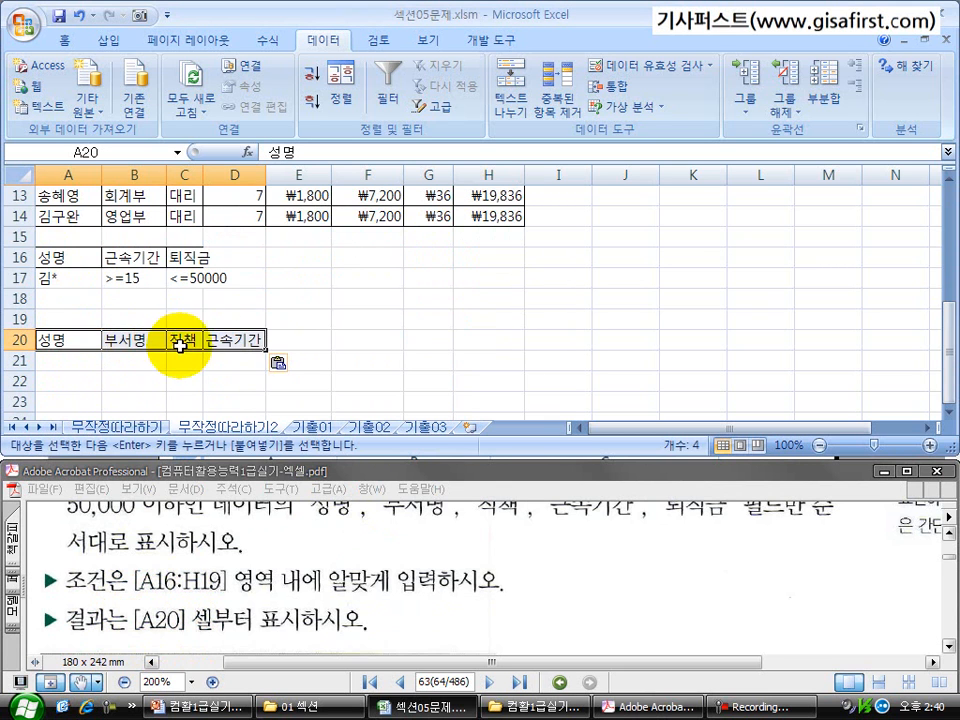
# Step: Check the required fields in the task and copy the 퇴직금 header from H4 into E20
pyautogui.click(435, 580)
pyautogui.scroll(-1, 476, 565)
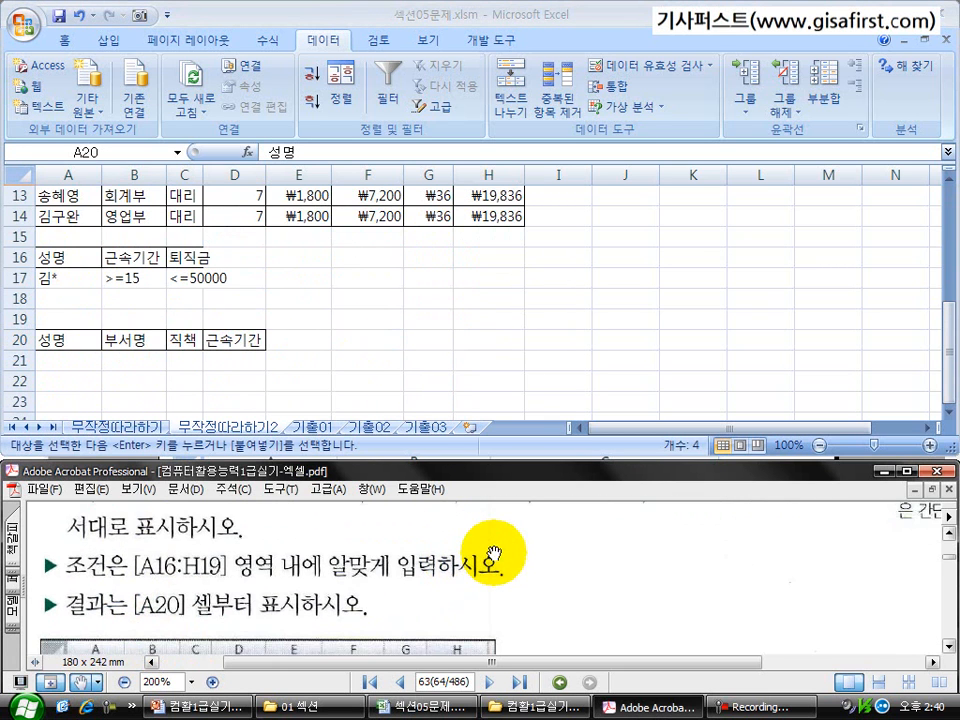
pyautogui.scroll(1, 574, 578)
pyautogui.scroll(4, 378, 318)
pyautogui.click(497, 260)
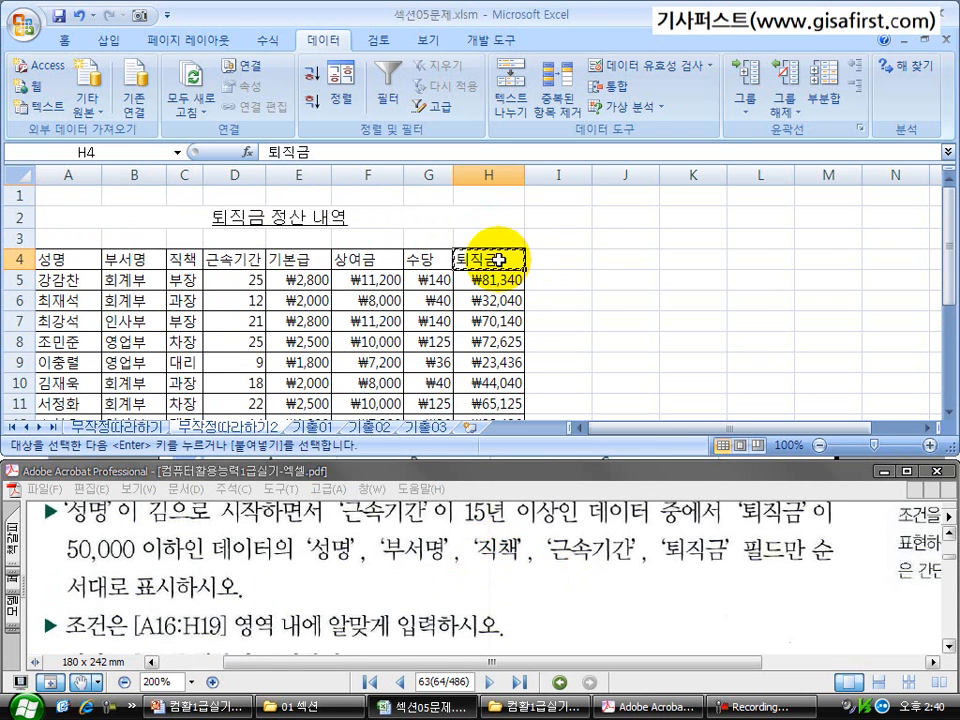
pyautogui.scroll(-3, 495, 270)
pyautogui.click(287, 398)
pyautogui.click(134, 380)
pyautogui.scroll(-2, 30, 360)
pyautogui.scroll(1, 30, 360)
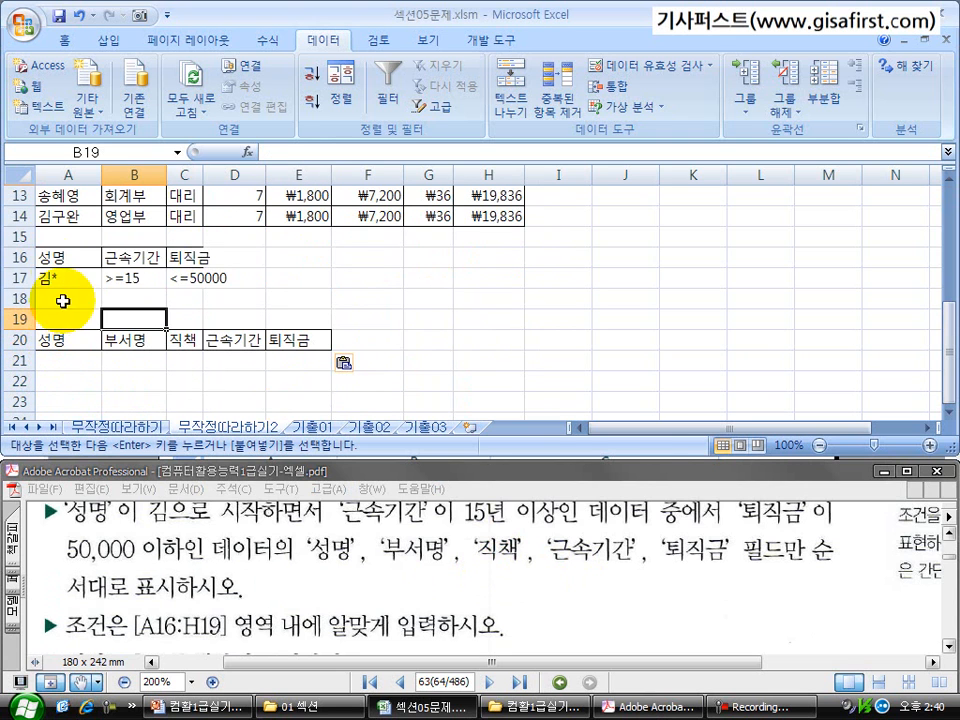
# Step: Review the criteria range A16:C17 and the output headings A20:E20, and return to the source table
pyautogui.moveTo(64, 258); pyautogui.dragTo(187, 280)
pyautogui.click(69, 345)
pyautogui.moveTo(93, 346); pyautogui.dragTo(285, 340)
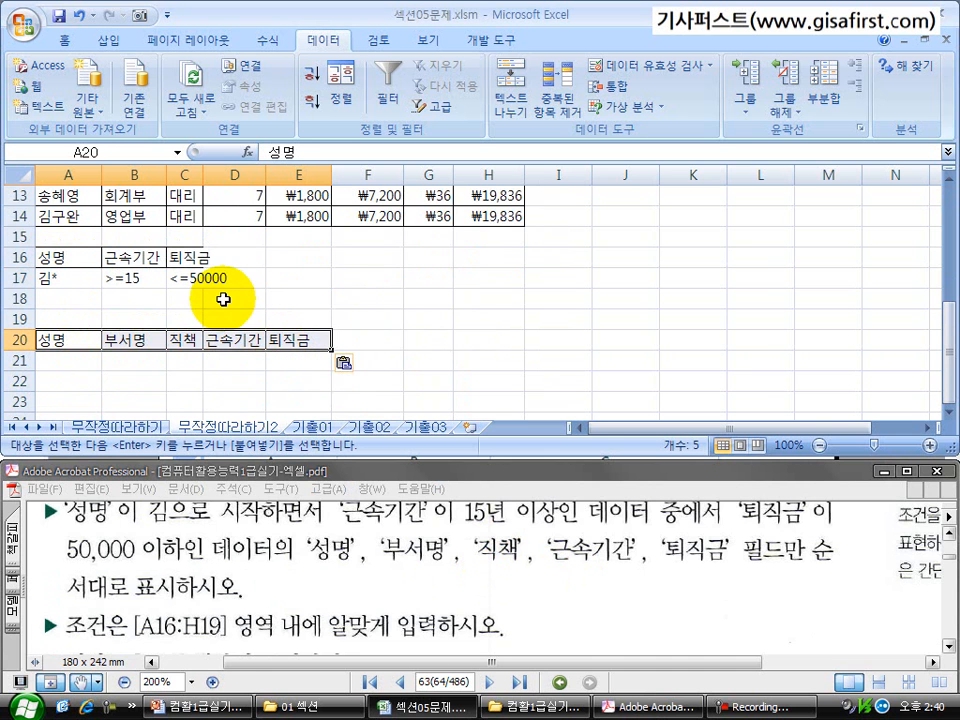
pyautogui.scroll(4, 280, 300)
pyautogui.click(213, 336)
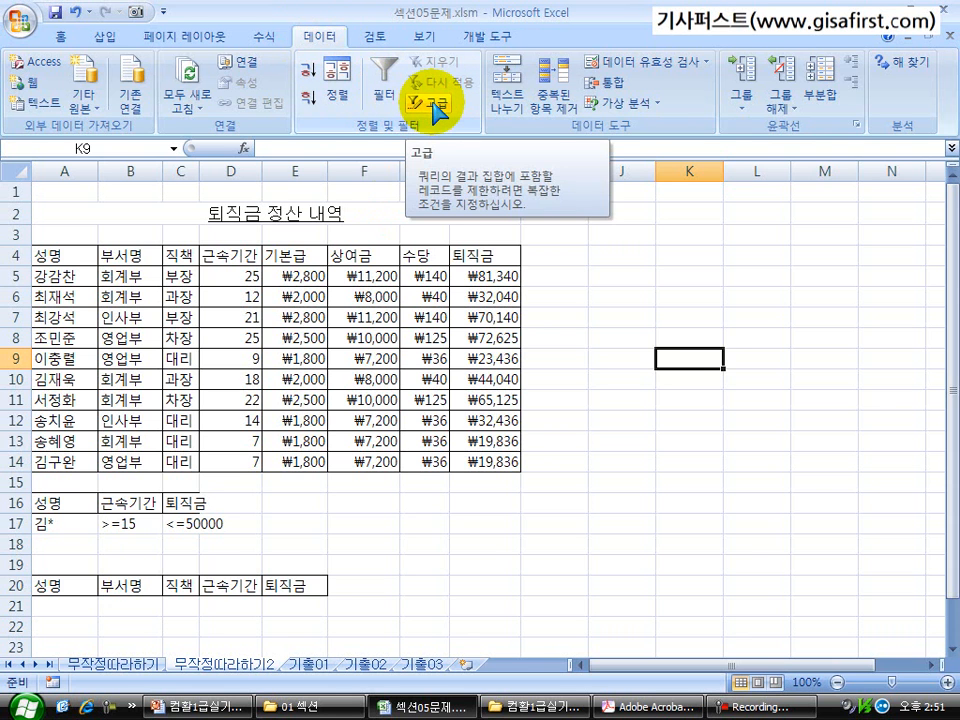
# Step: Examine the AutoFilter result on the 무작정따라하기 sheet, where the source table is filtered in place, and return to 무작정따라하기2
pyautogui.click(433, 104)
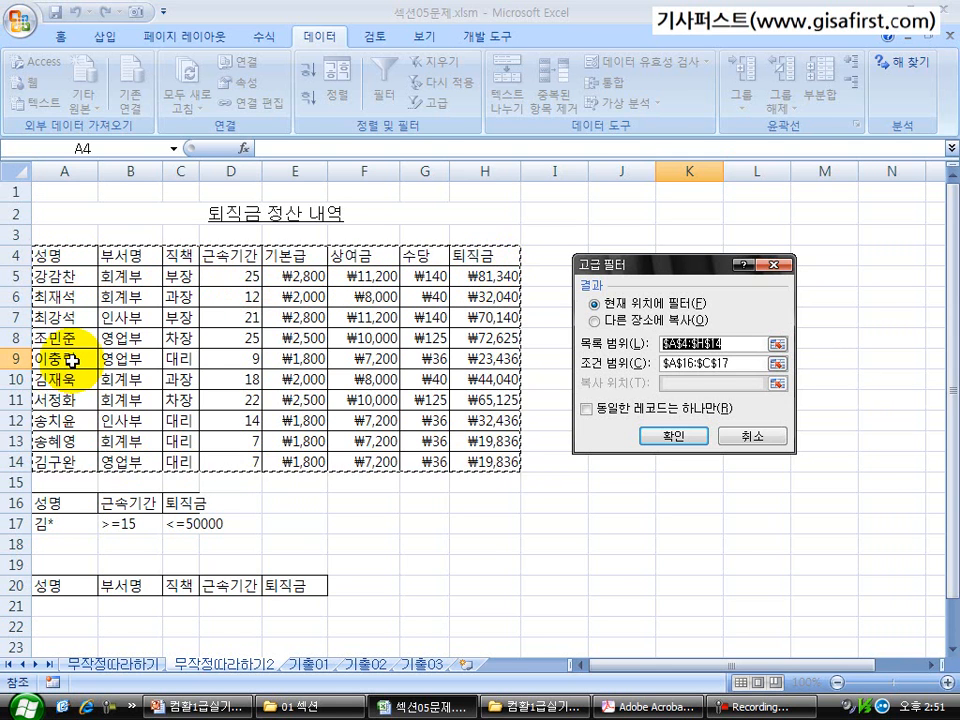
pyautogui.click(774, 265)
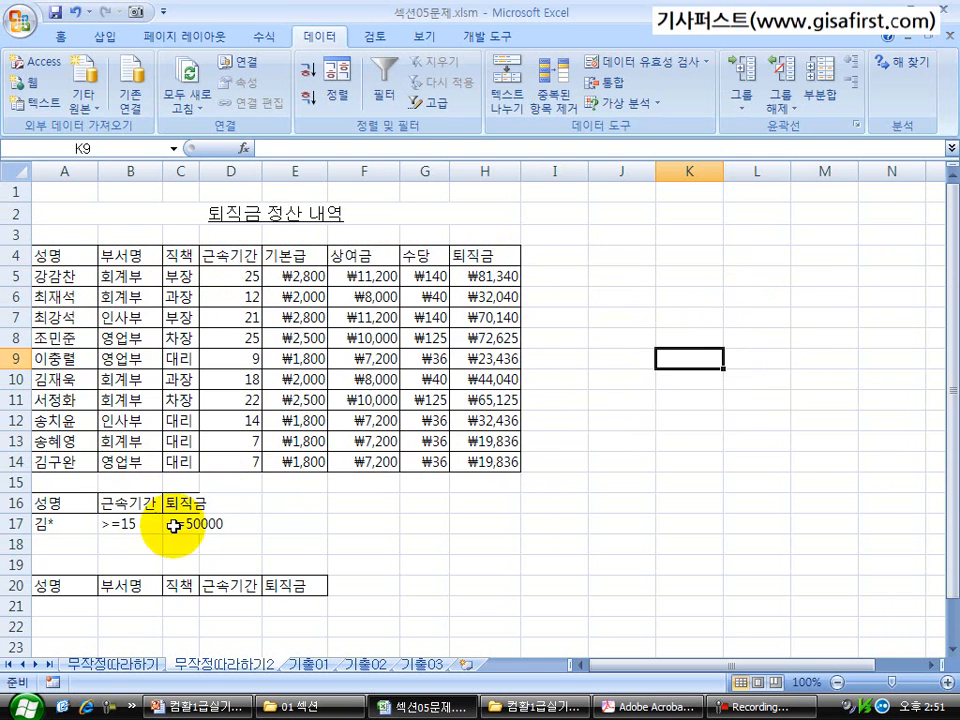
pyautogui.click(118, 663)
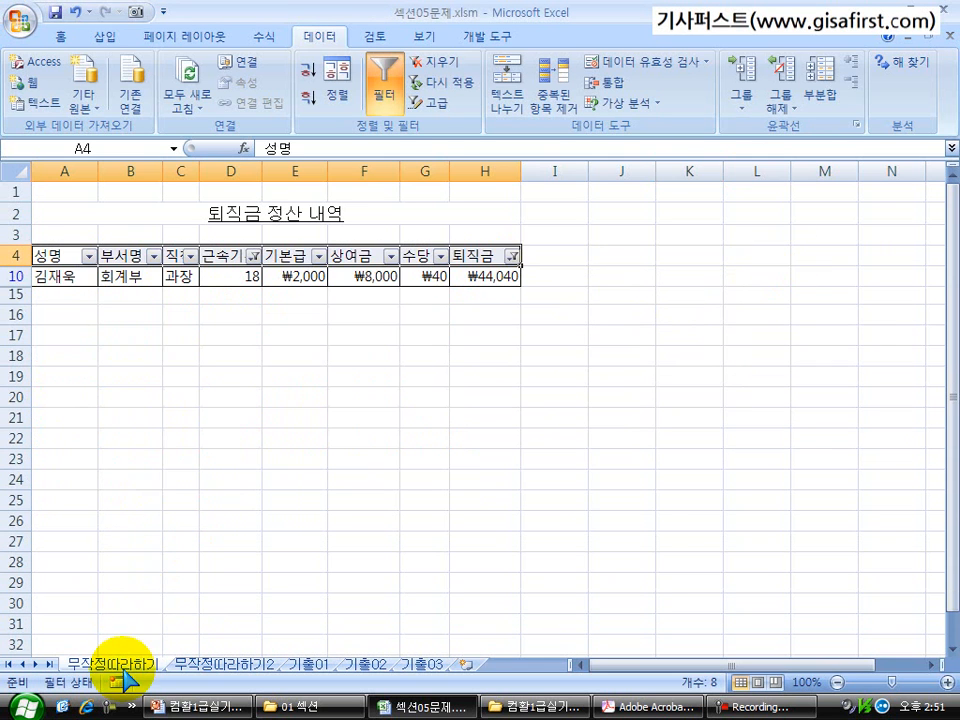
pyautogui.click(82, 293)
pyautogui.moveTo(70, 255); pyautogui.dragTo(497, 443)
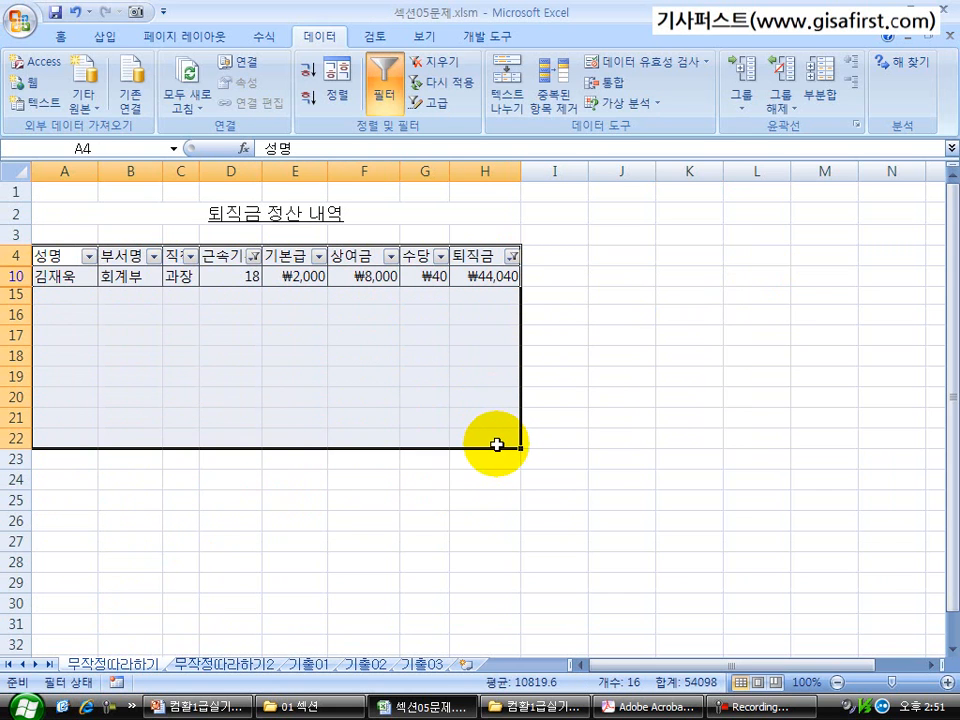
pyautogui.moveTo(63, 254); pyautogui.dragTo(485, 276)
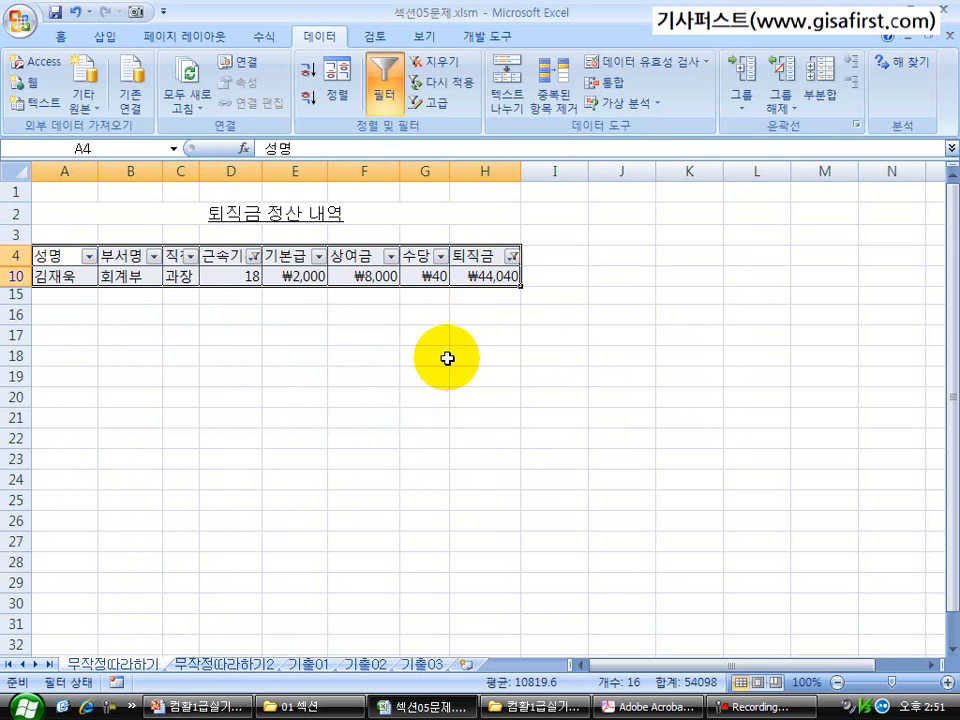
pyautogui.click(840, 437)
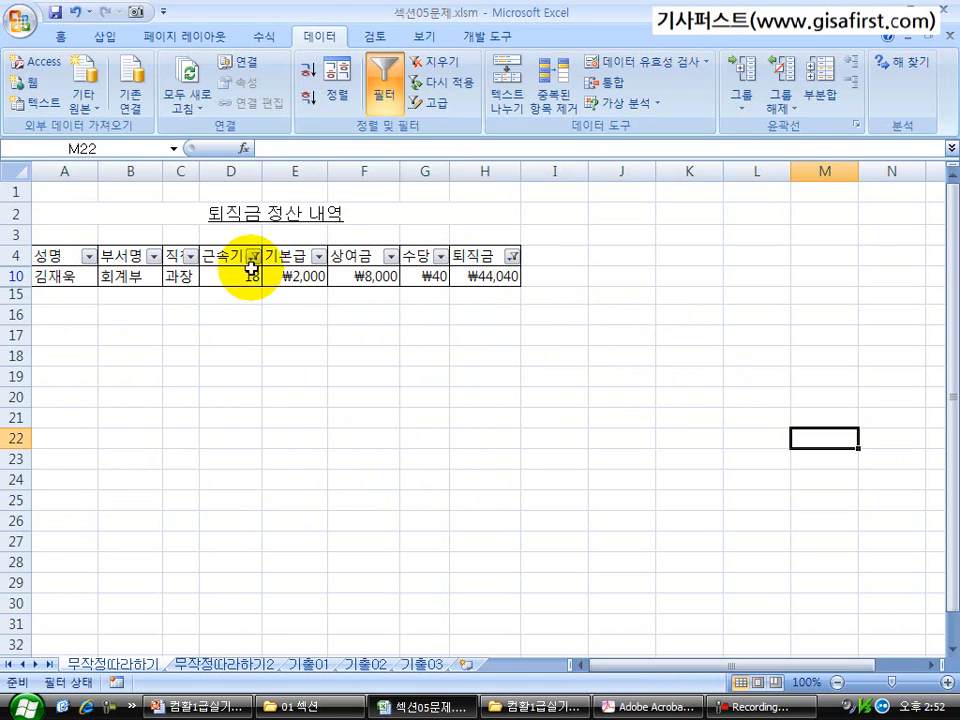
pyautogui.click(214, 664)
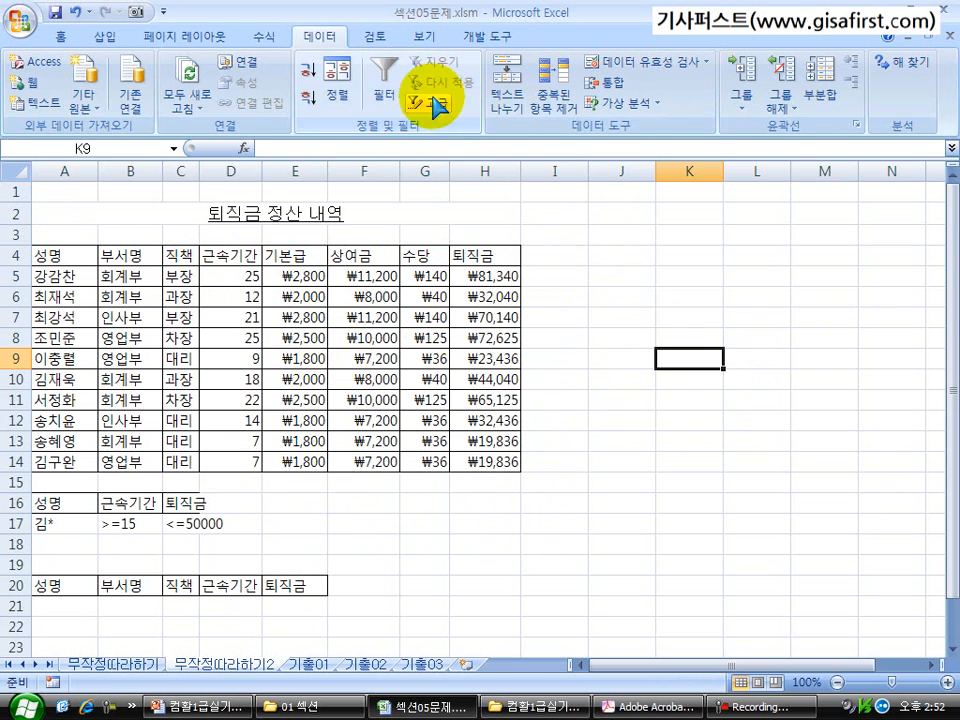
pyautogui.click(386, 98)
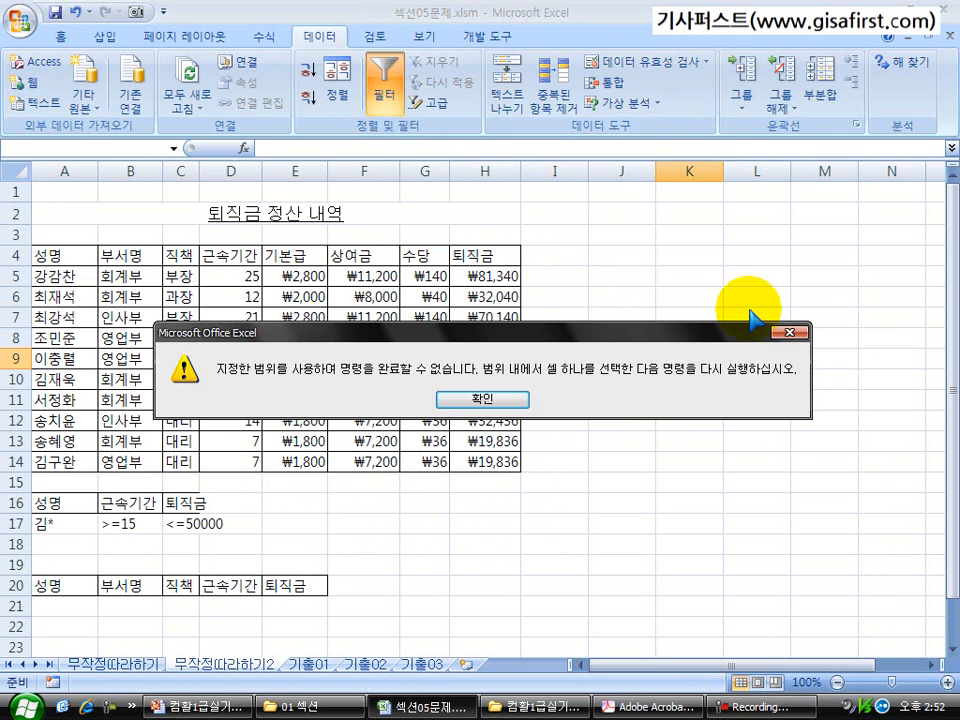
pyautogui.click(482, 399)
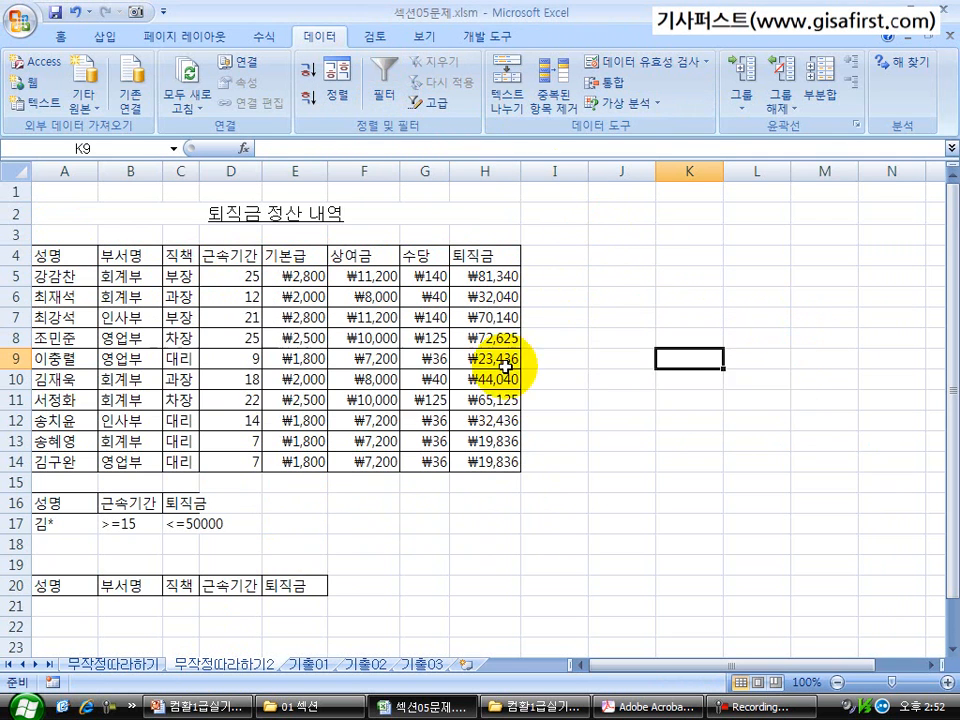
pyautogui.click(436, 103)
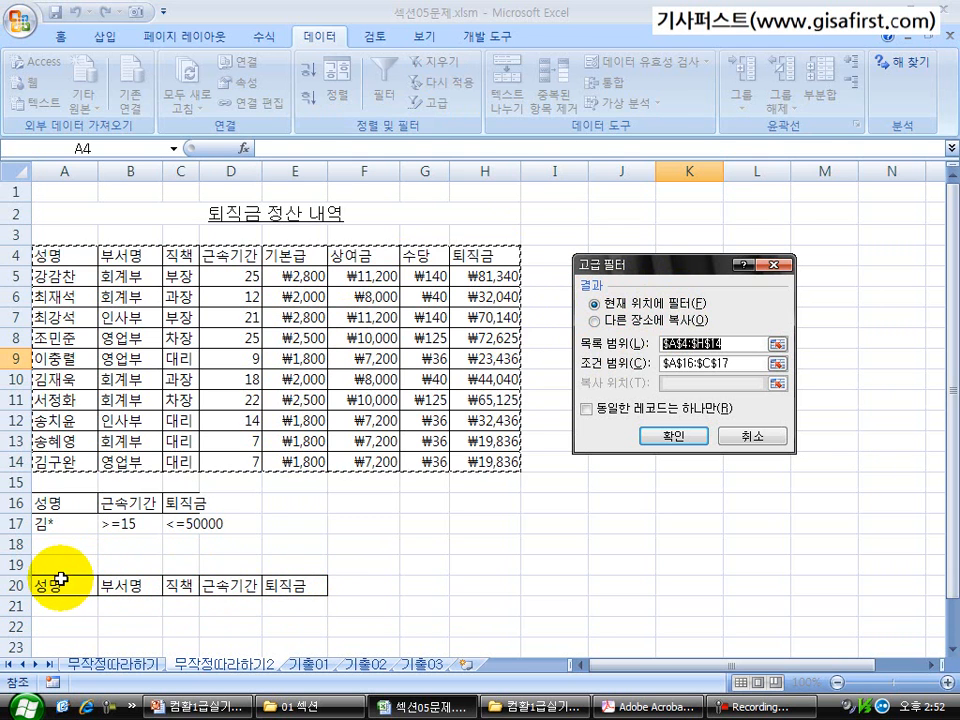
pyautogui.click(595, 320)
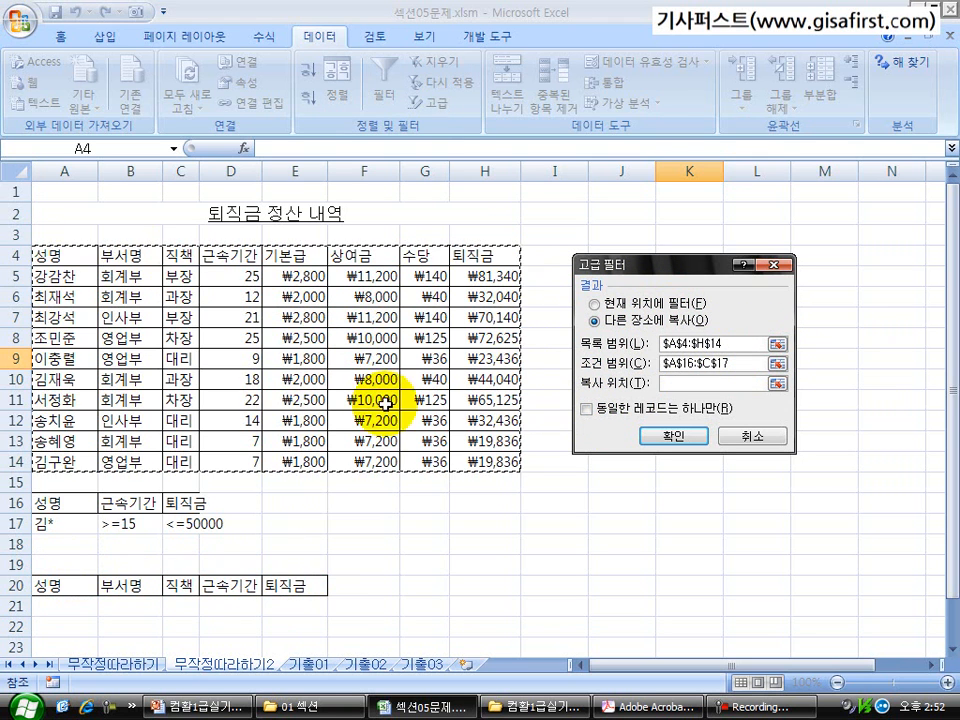
pyautogui.click(777, 266)
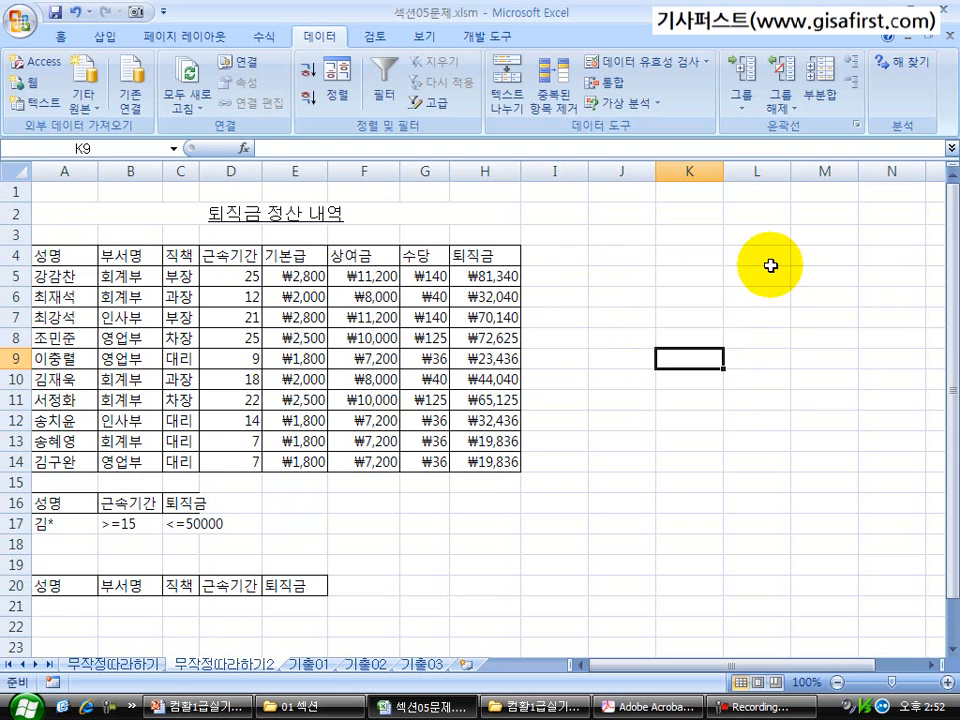
# Step: Start Advanced Filter from a cell inside the source table and set its list range to A4:H14
pyautogui.click(232, 340)
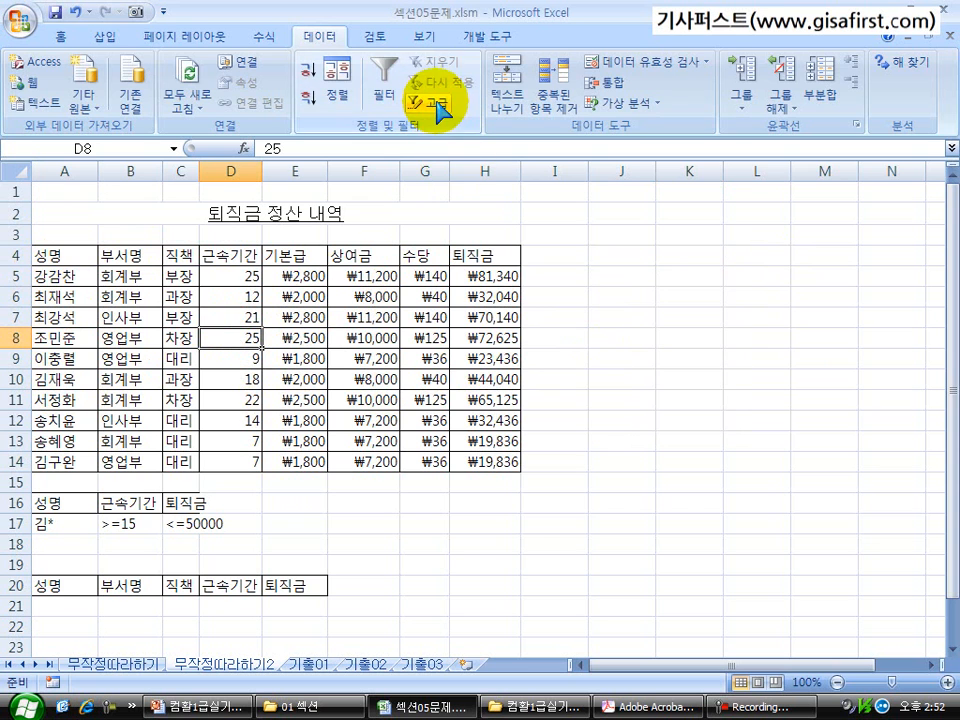
pyautogui.click(268, 358)
pyautogui.click(241, 341)
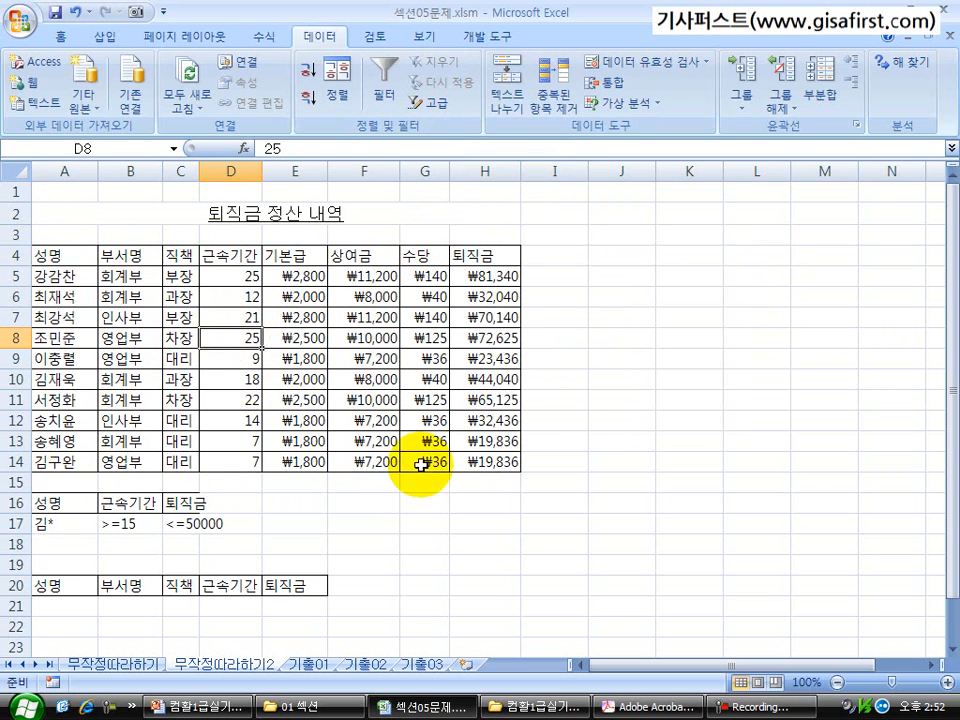
pyautogui.click(290, 338)
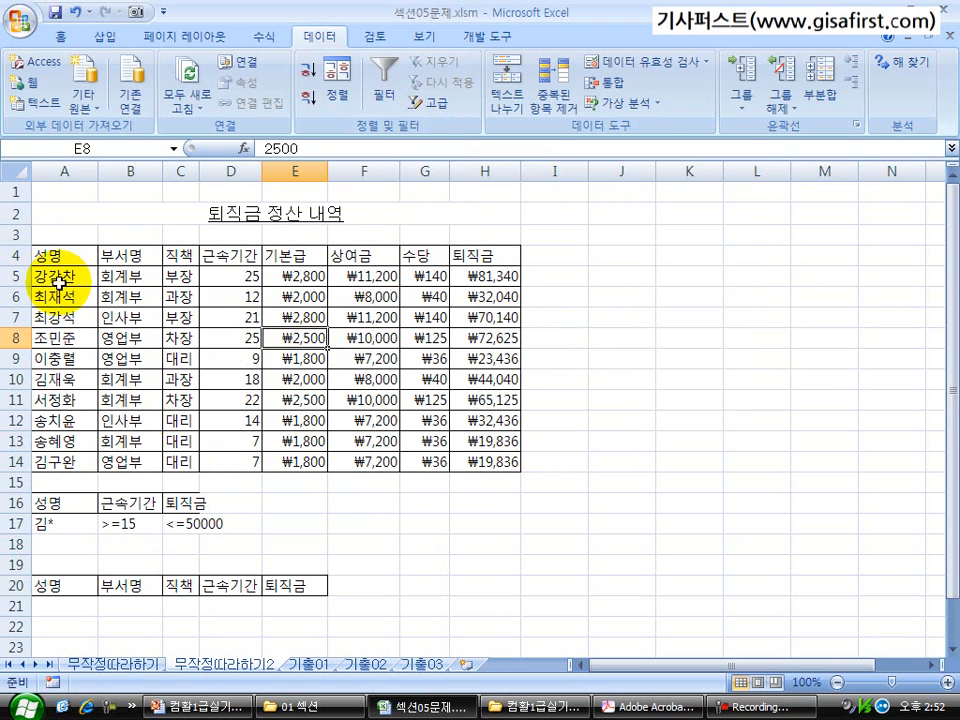
pyautogui.click(437, 104)
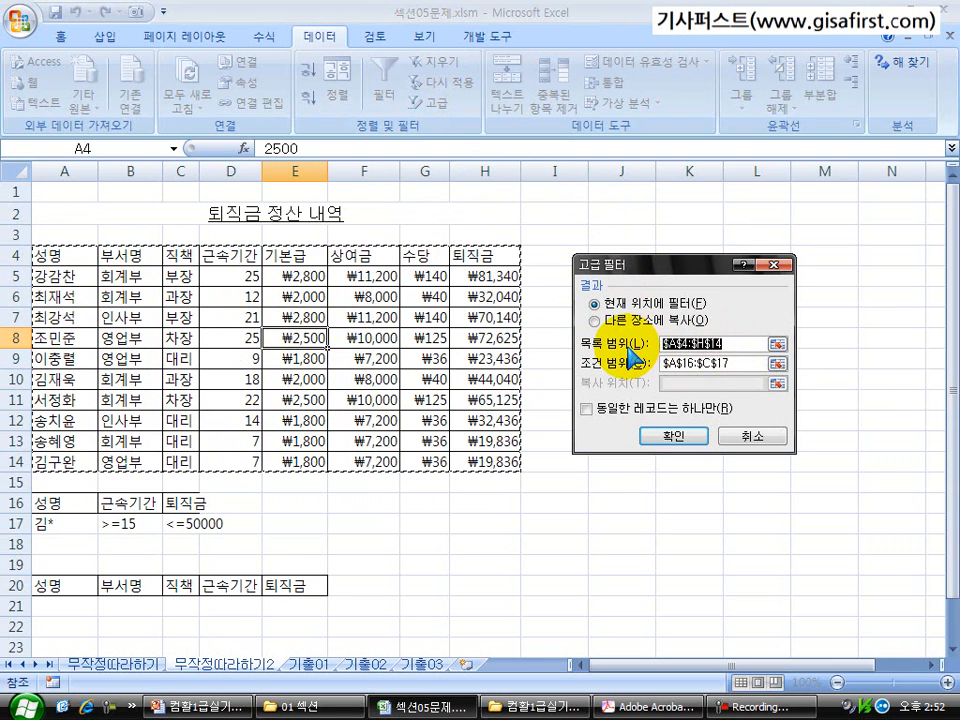
pyautogui.click(777, 344)
pyautogui.moveTo(77, 253); pyautogui.dragTo(480, 458)
pyautogui.click(783, 283)
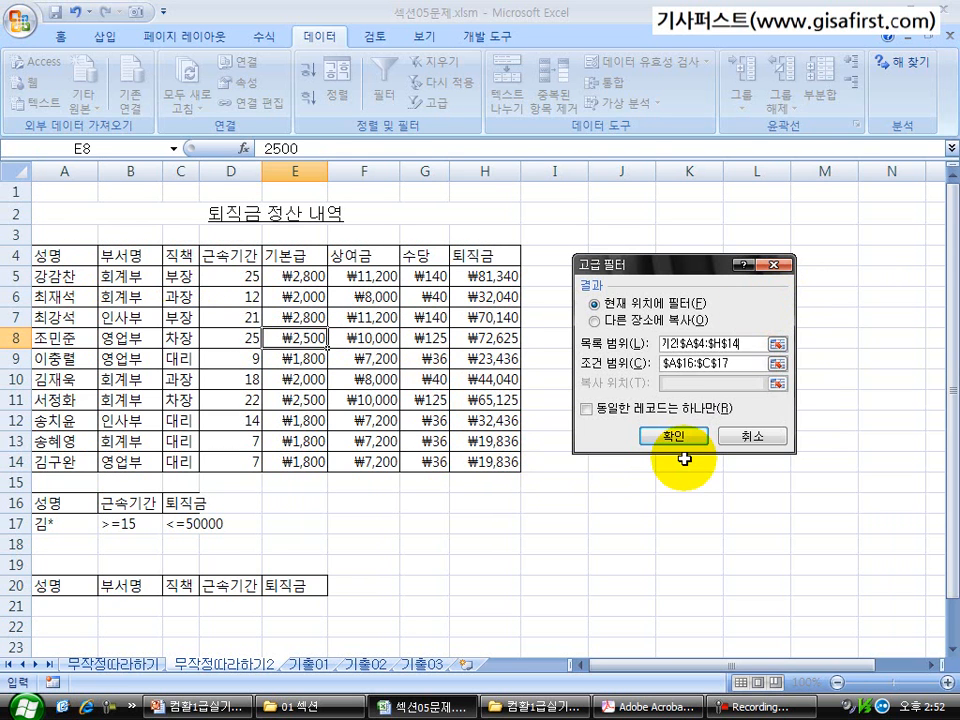
# Step: Set the Advanced Filter criteria range to A16:C17
pyautogui.click(778, 364)
pyautogui.moveTo(57, 503); pyautogui.dragTo(190, 528)
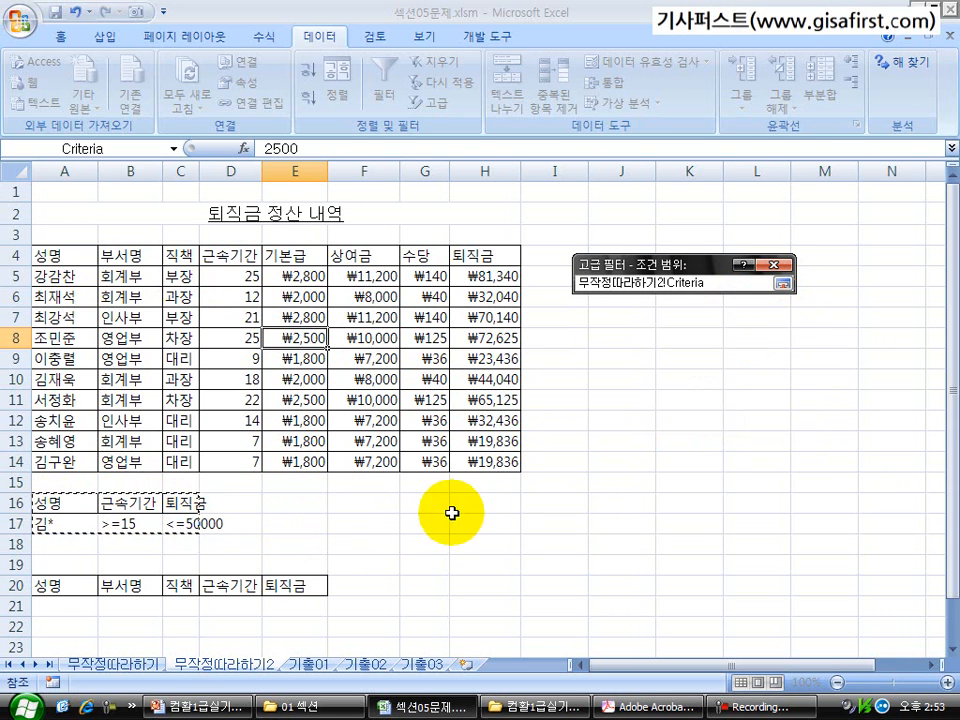
pyautogui.click(783, 285)
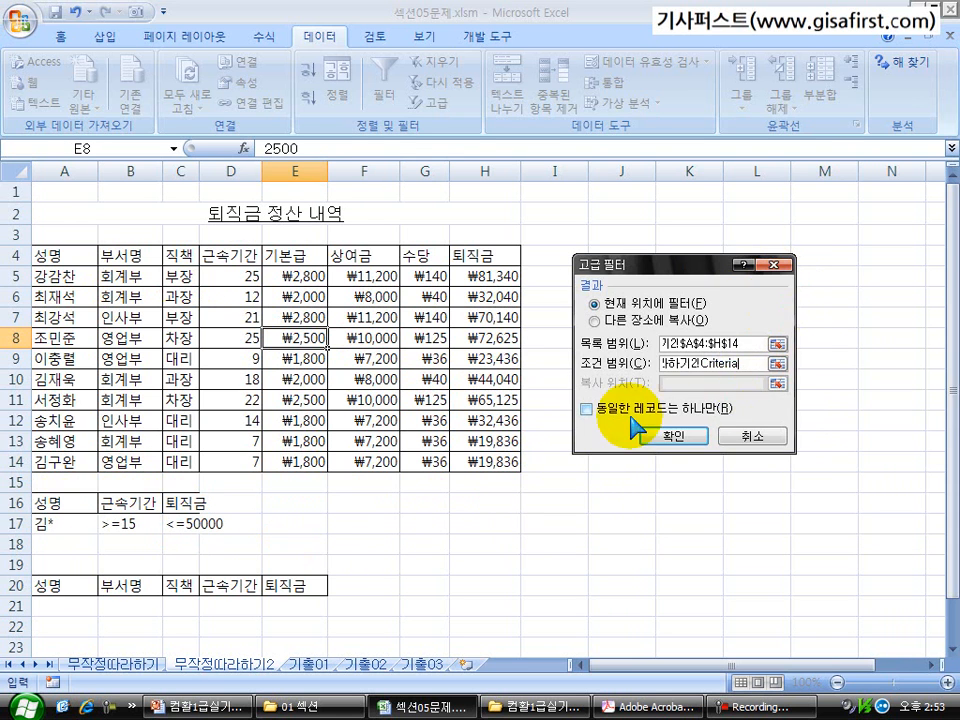
# Step: Choose copying to another location, set the destination to the headings in A20:E20, and run the Advanced Filter
pyautogui.click(595, 320)
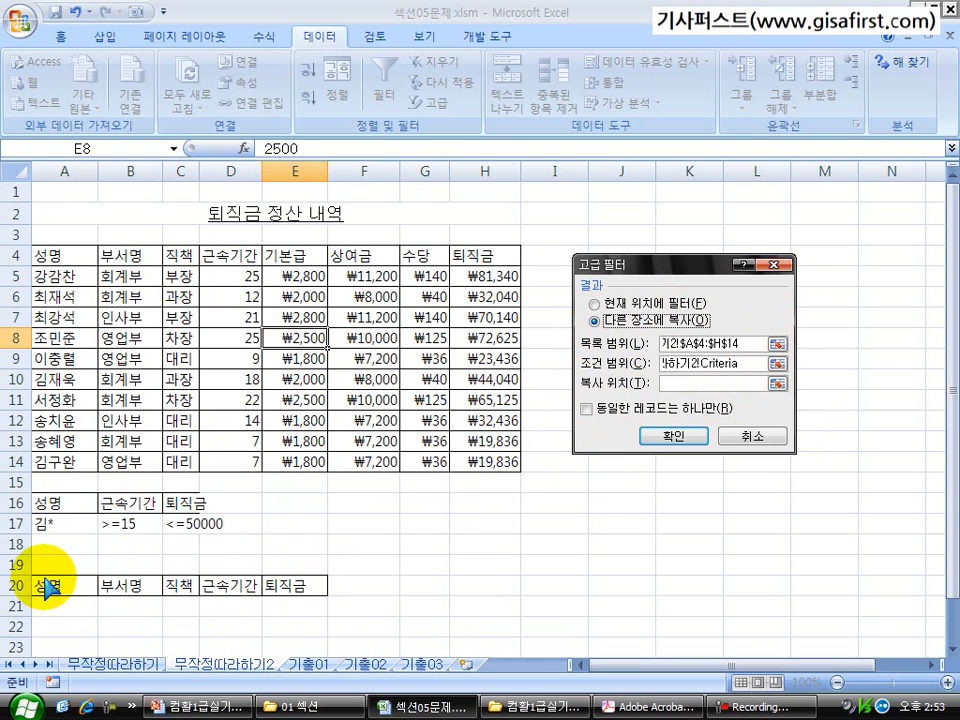
pyautogui.click(783, 393)
pyautogui.moveTo(43, 588); pyautogui.dragTo(284, 585)
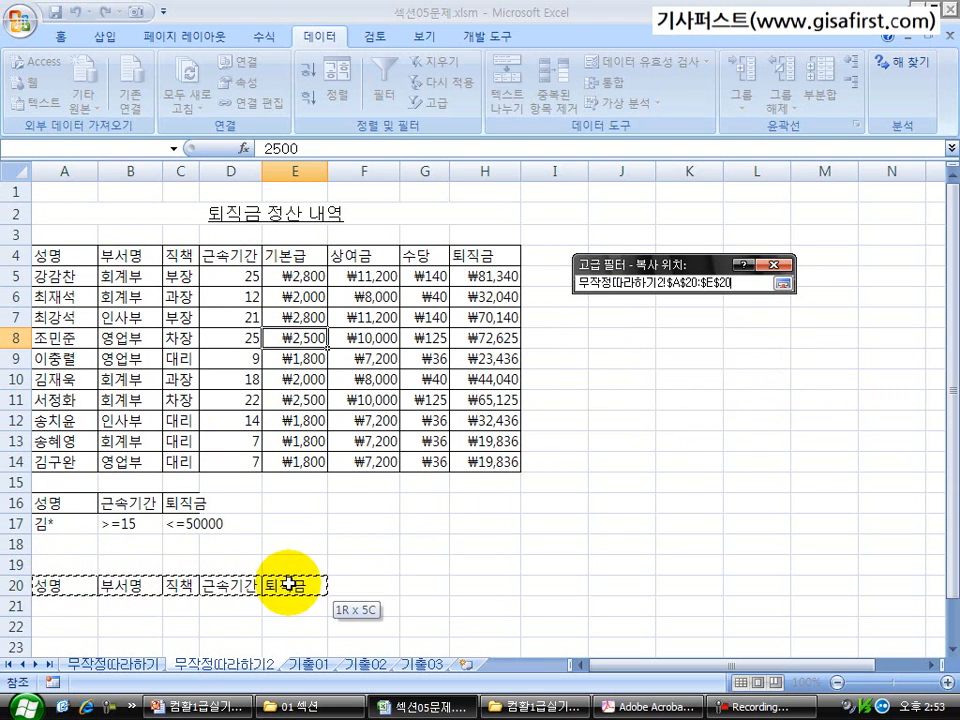
pyautogui.click(786, 285)
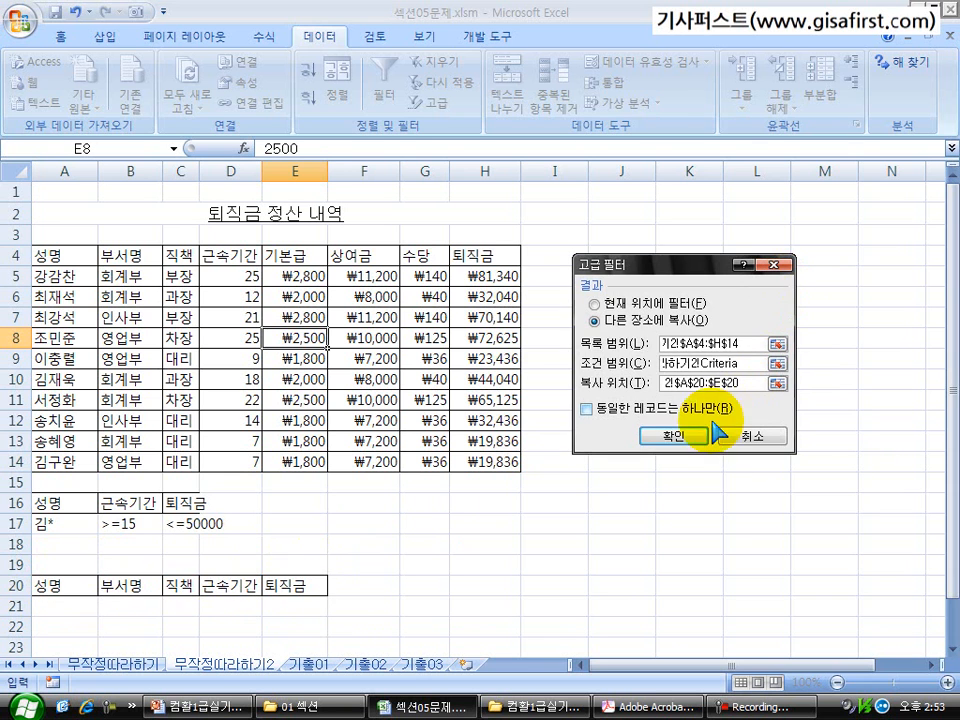
pyautogui.click(671, 438)
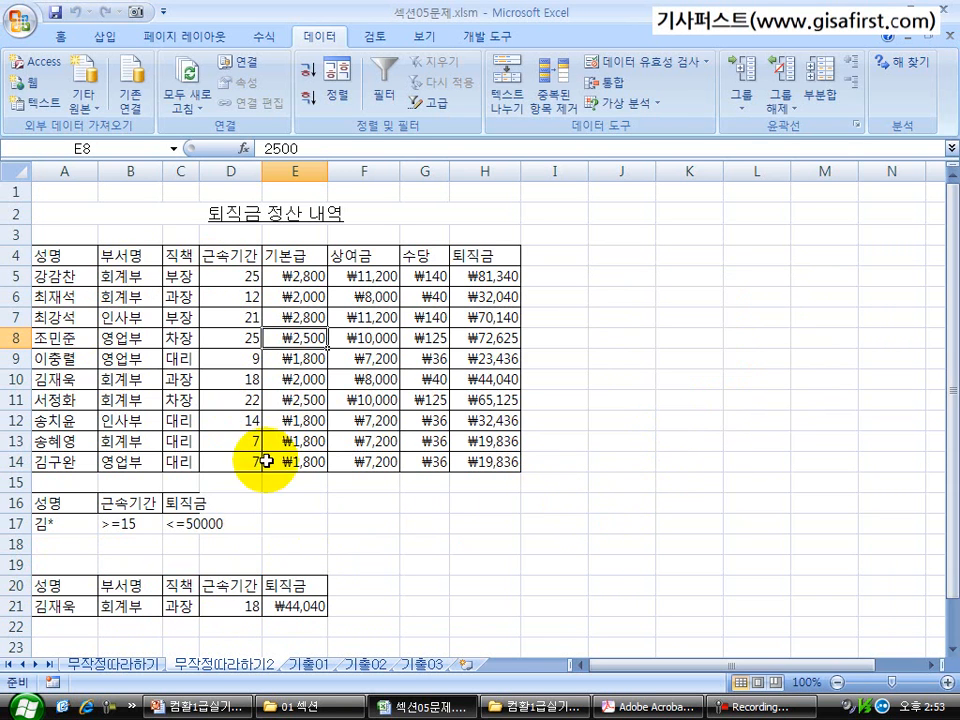
# Step: Compare the criteria in A16:C17 with the extracted records and headings in A20:E21
pyautogui.moveTo(60, 500); pyautogui.dragTo(178, 521)
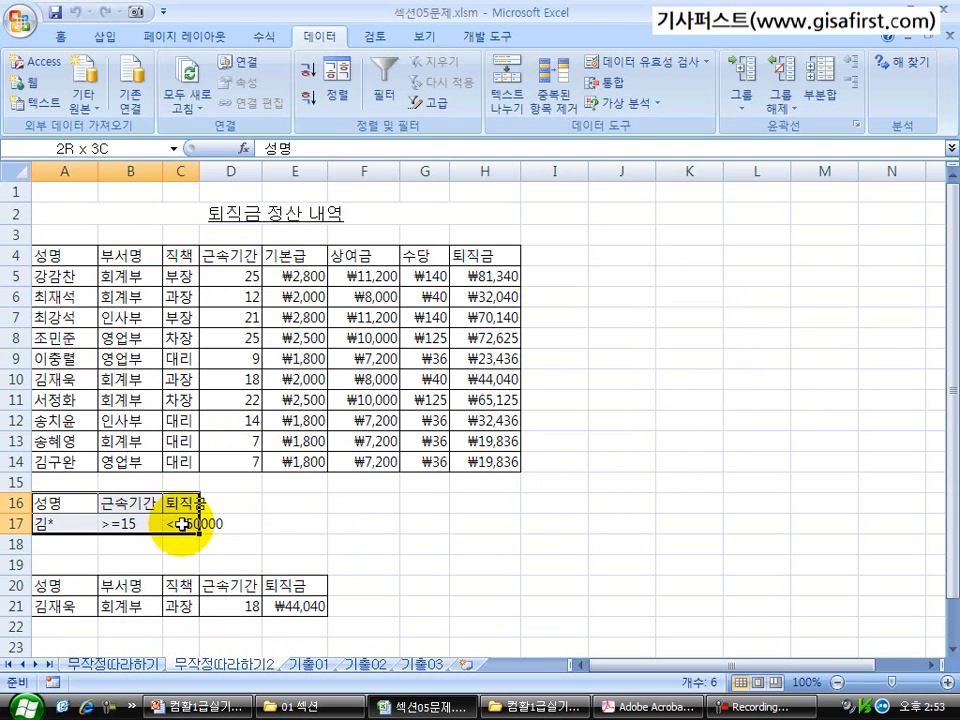
pyautogui.moveTo(65, 588); pyautogui.dragTo(292, 598)
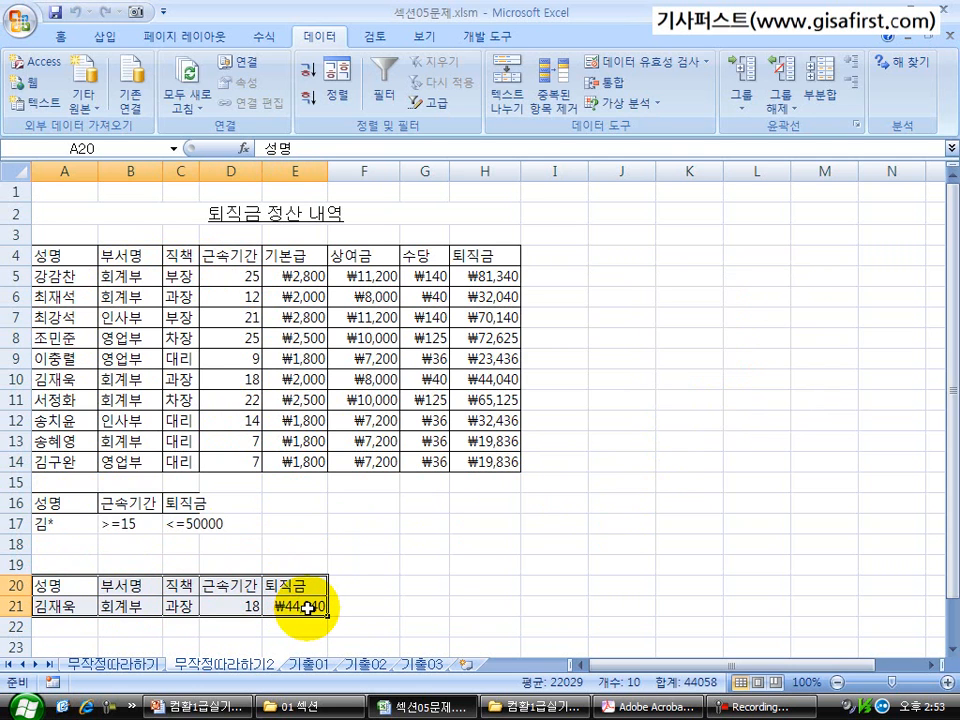
pyautogui.click(303, 540)
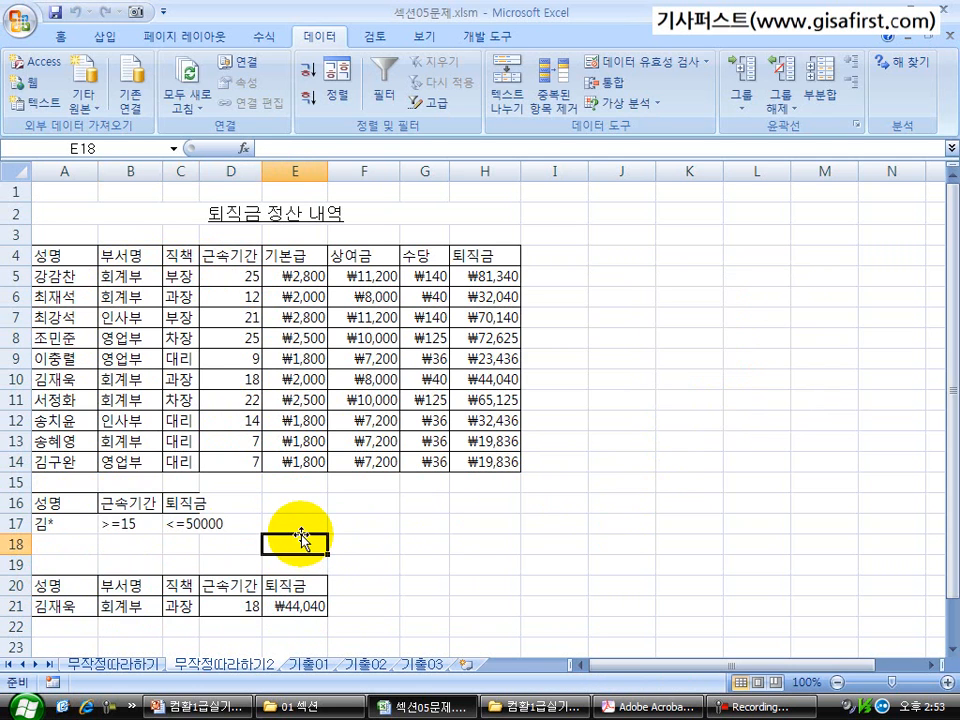
pyautogui.moveTo(75, 585); pyautogui.dragTo(278, 588)
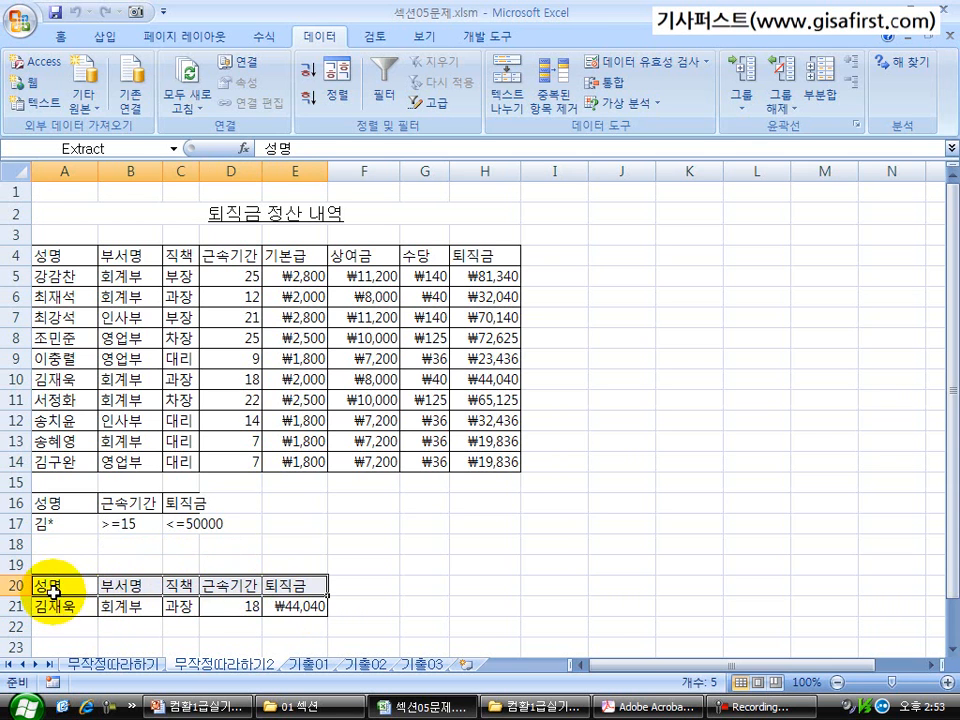
# Step: Clear the contents of rows 20 and 21 to remove the output headings and the extracted record
pyautogui.moveTo(14, 585); pyautogui.dragTo(14, 607)
pyautogui.rightClick(13, 612)
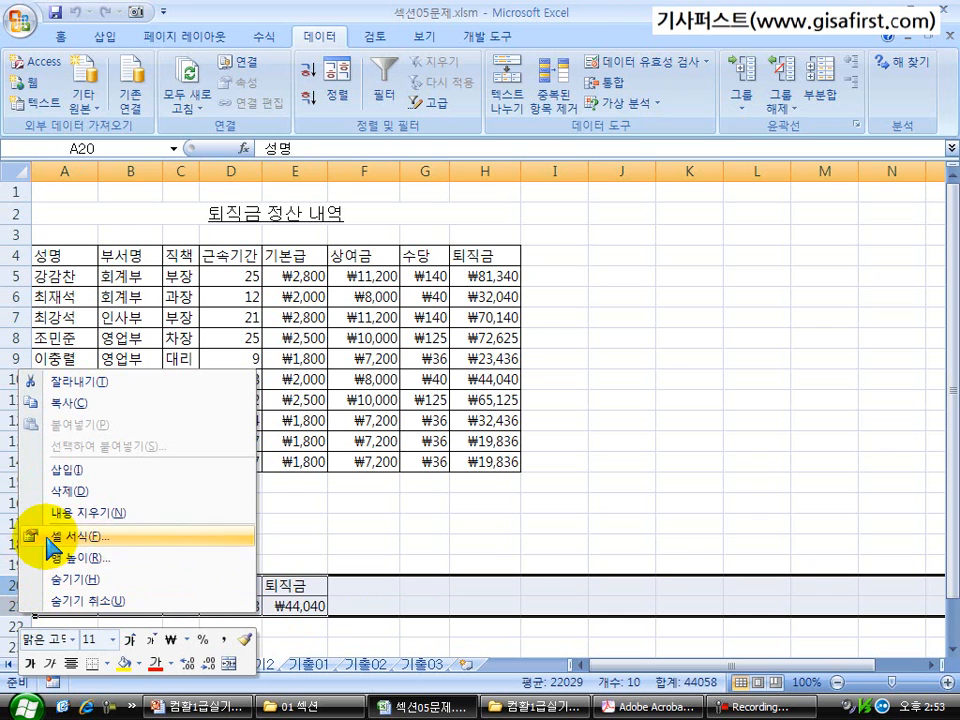
pyautogui.click(78, 513)
pyautogui.click(180, 562)
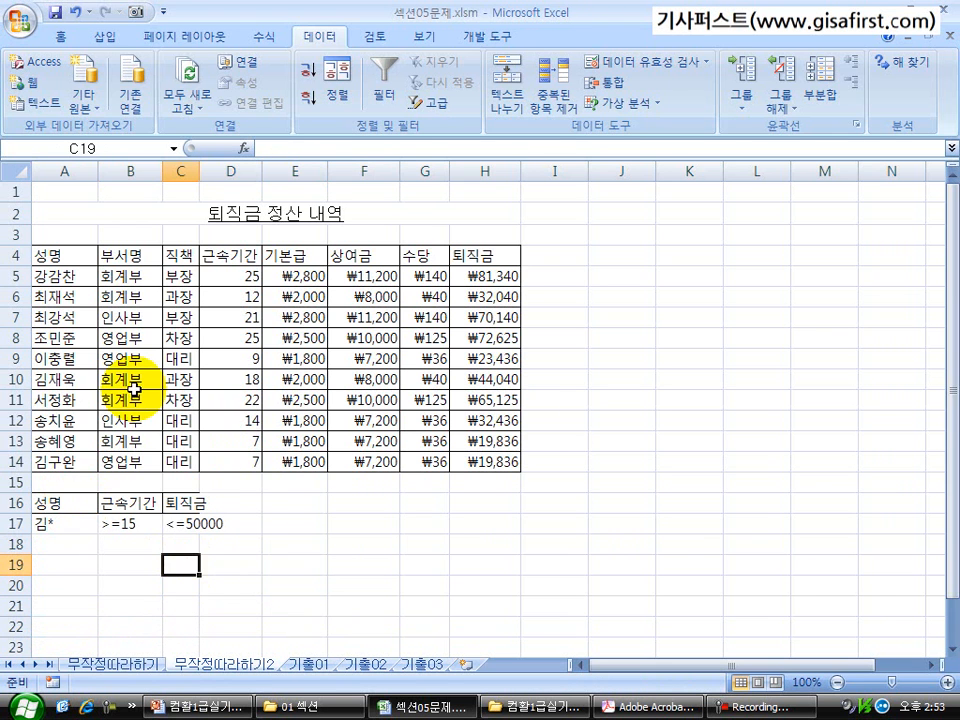
# Step: Run Advanced Filter on A4:H14 with criteria A16:C17, copying all fields to another location starting at A20
pyautogui.moveTo(68, 252); pyautogui.dragTo(493, 254)
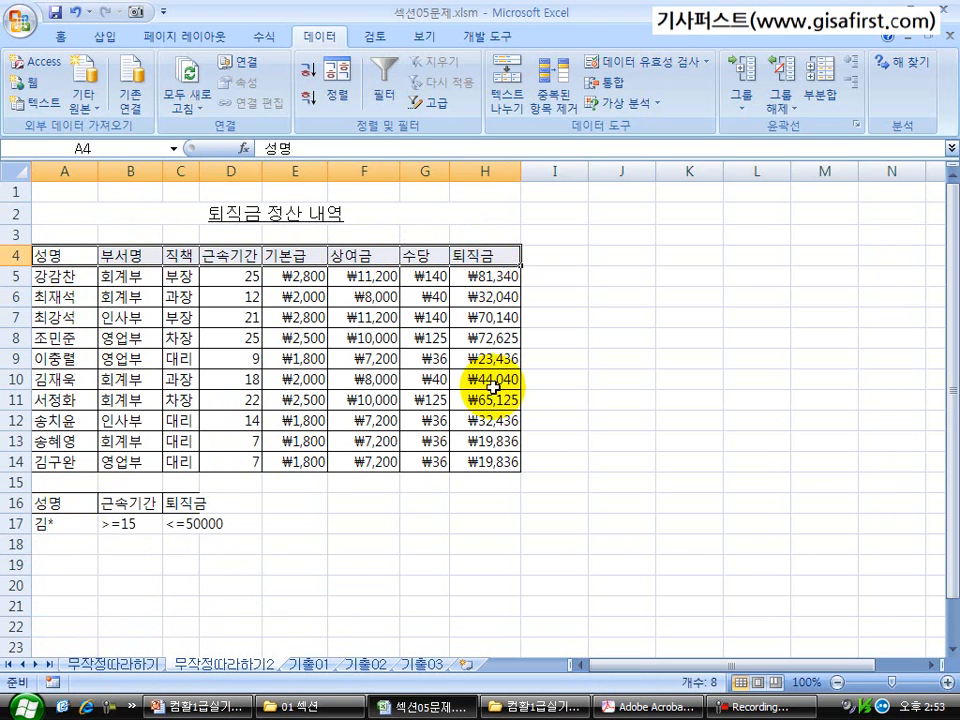
pyautogui.click(300, 359)
pyautogui.click(432, 104)
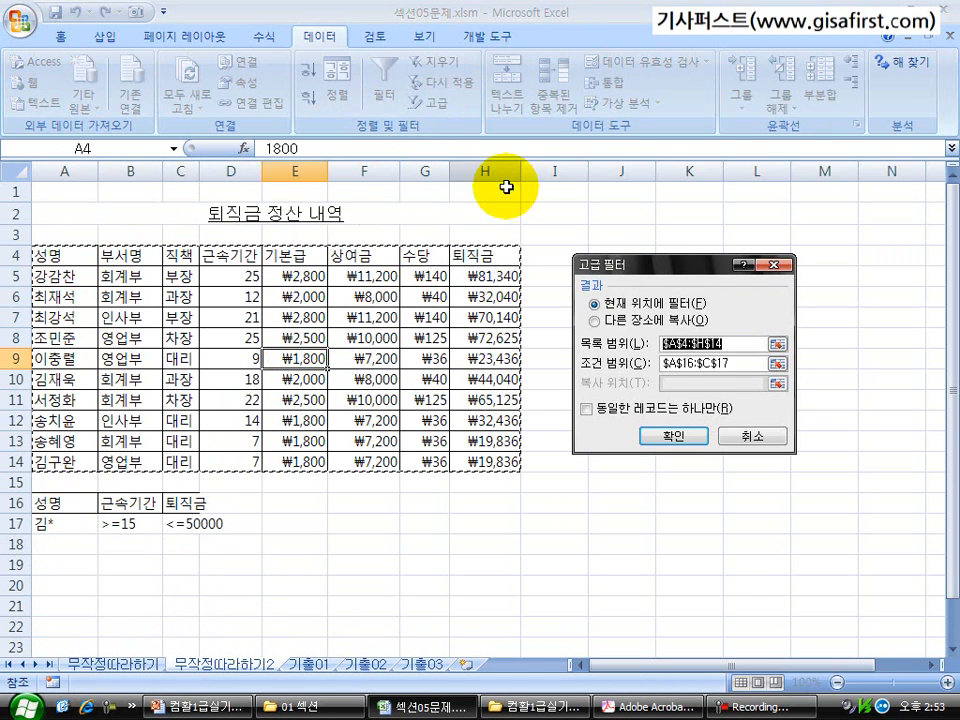
pyautogui.click(598, 321)
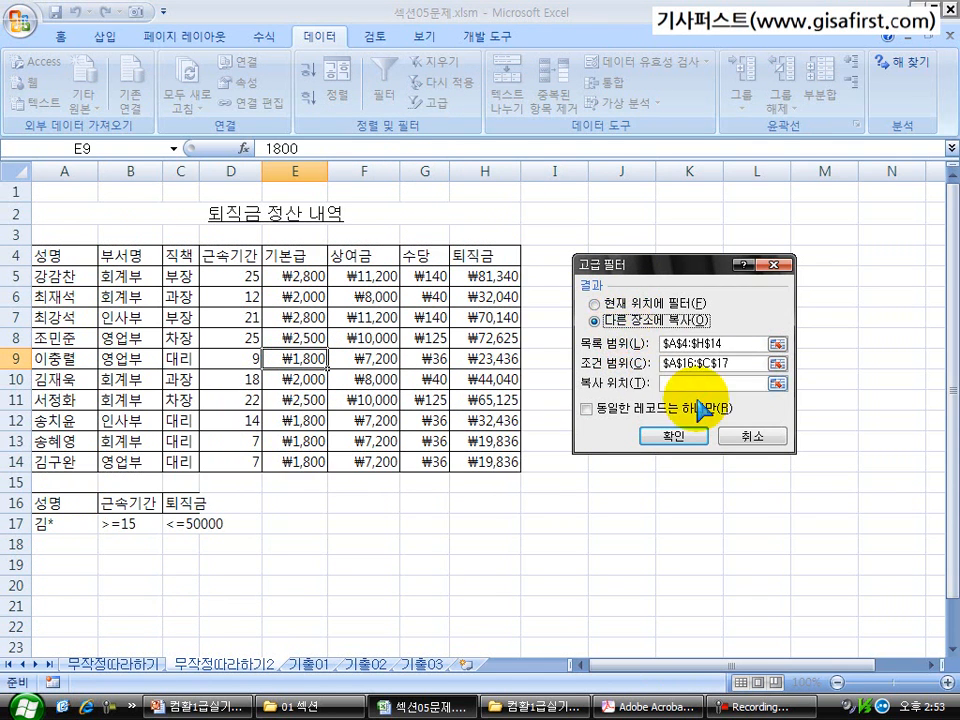
pyautogui.click(777, 383)
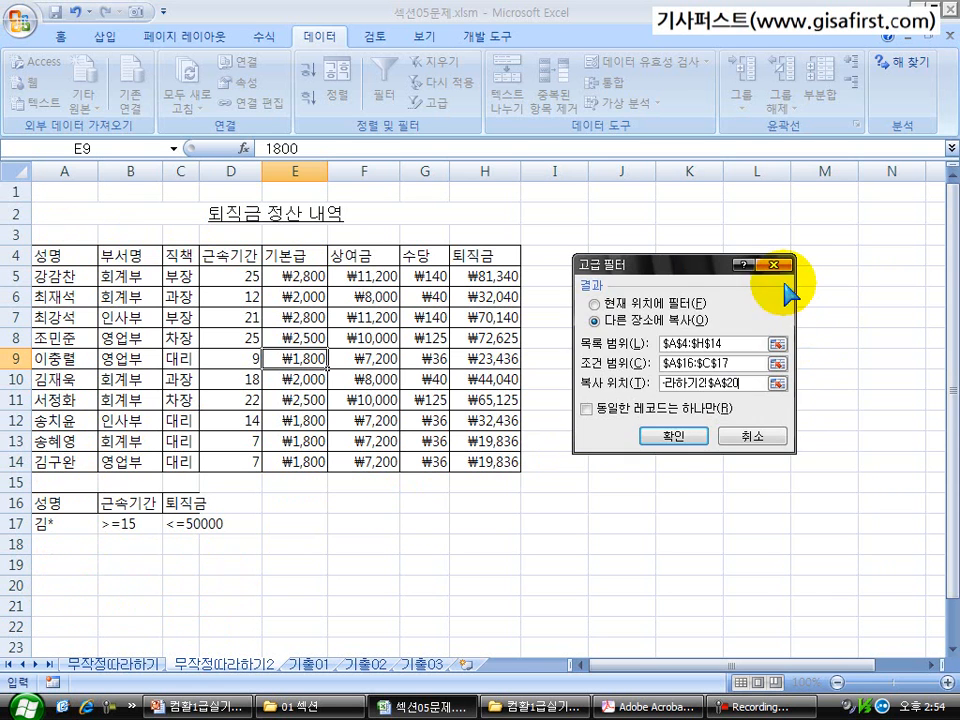
pyautogui.click(786, 288)
pyautogui.click(612, 436)
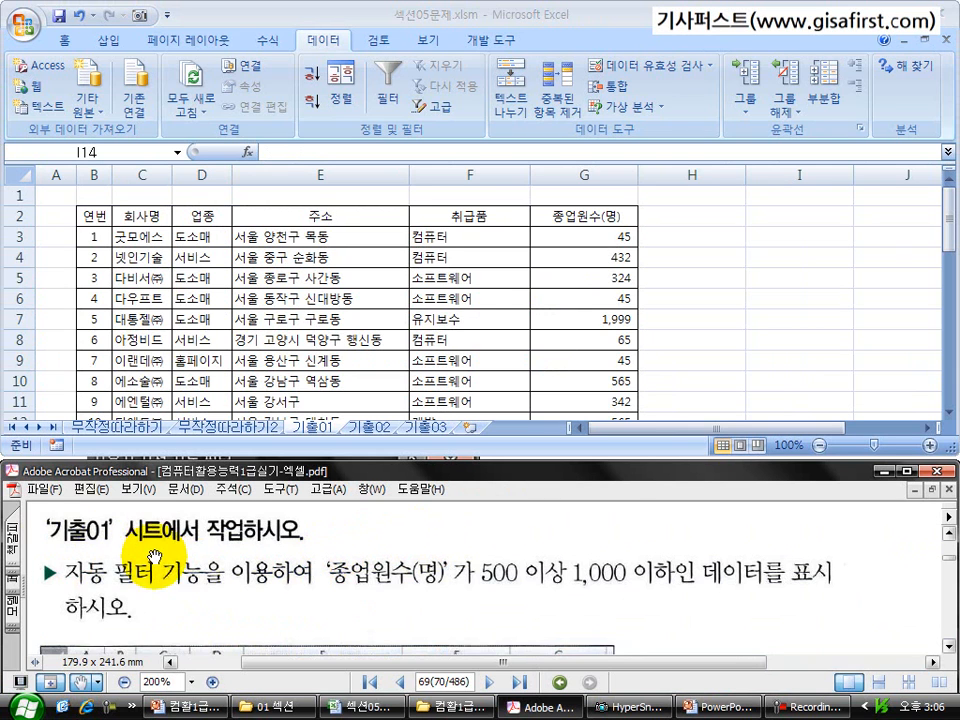
pyautogui.hotkey('ctrl', 'shift', 'd')
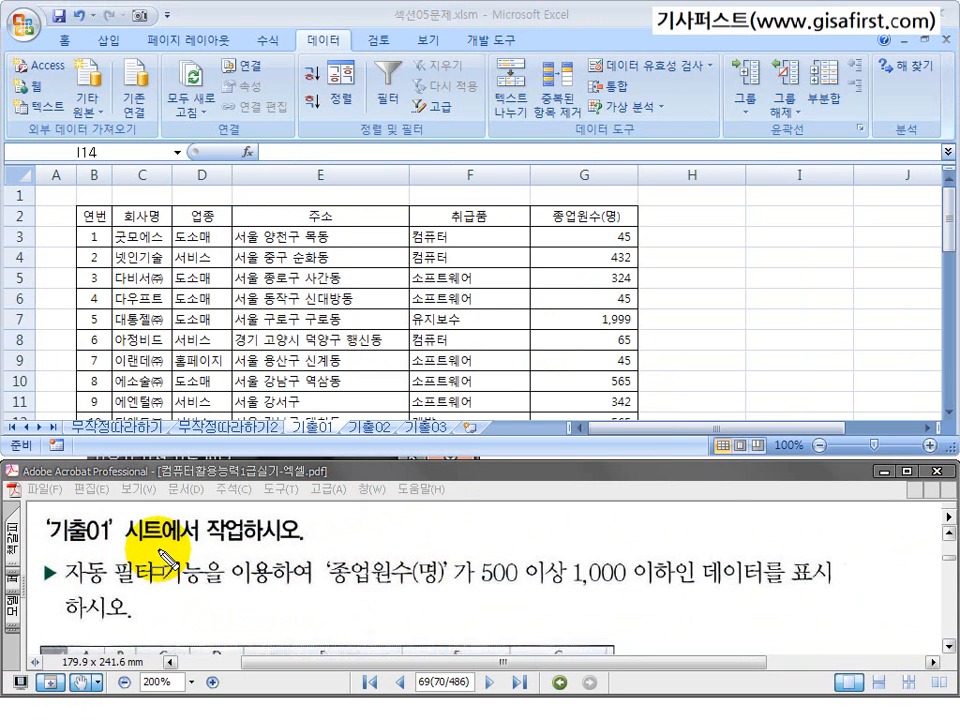
# Step: Read the 기출01 AutoFilter task in the PDF and match its 종업원수(명) condition to column G of the sheet
pyautogui.moveTo(38, 516); pyautogui.dragTo(104, 547)
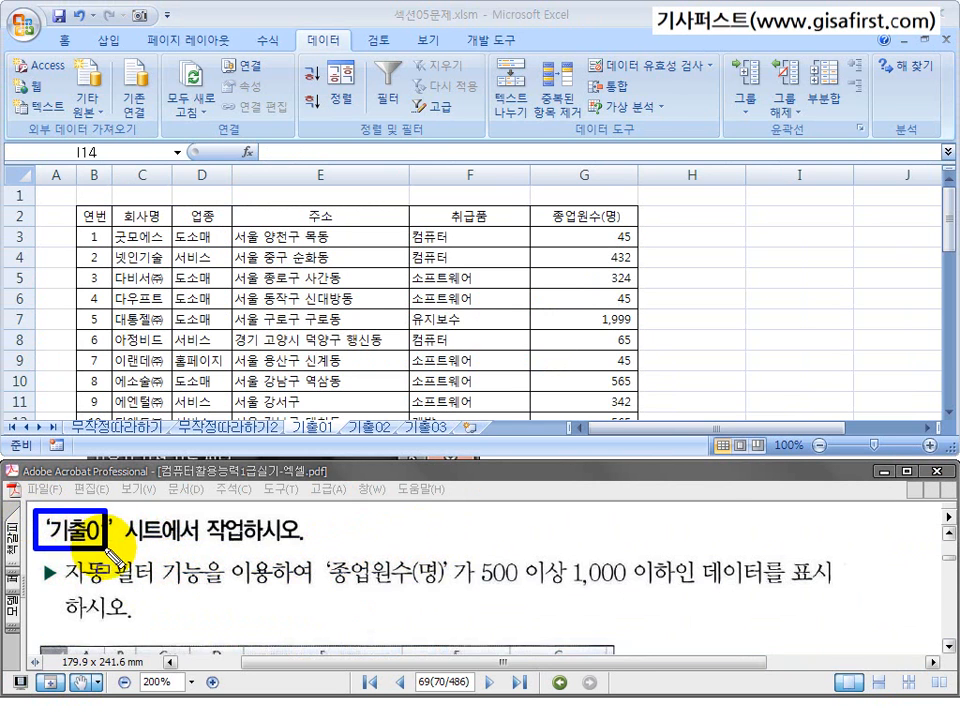
pyautogui.moveTo(278, 412); pyautogui.dragTo(346, 440)
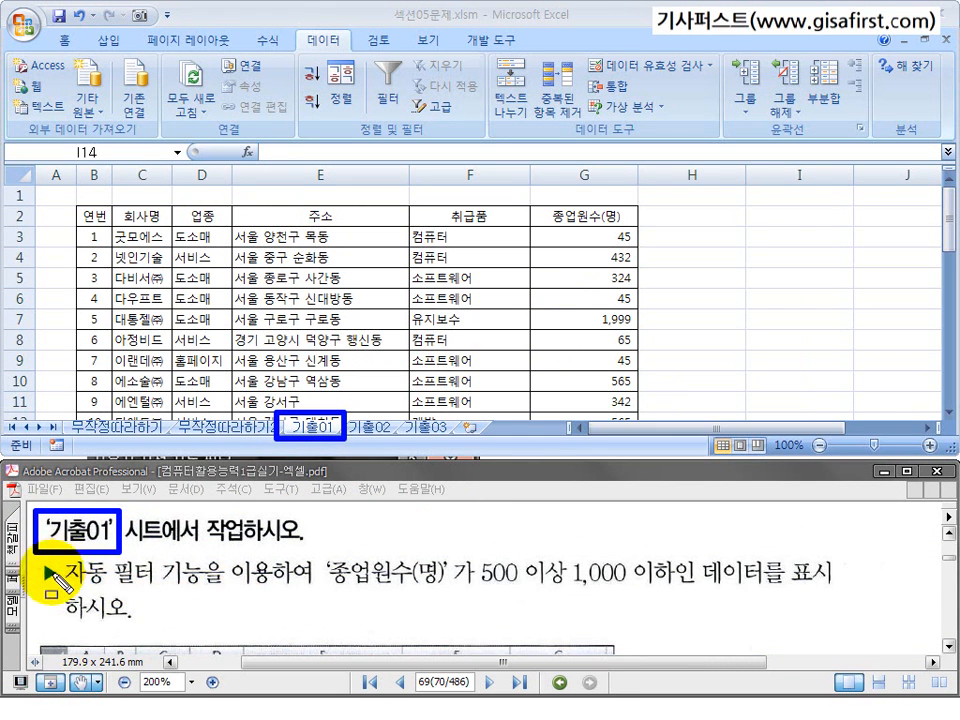
pyautogui.moveTo(76, 590); pyautogui.dragTo(266, 586)
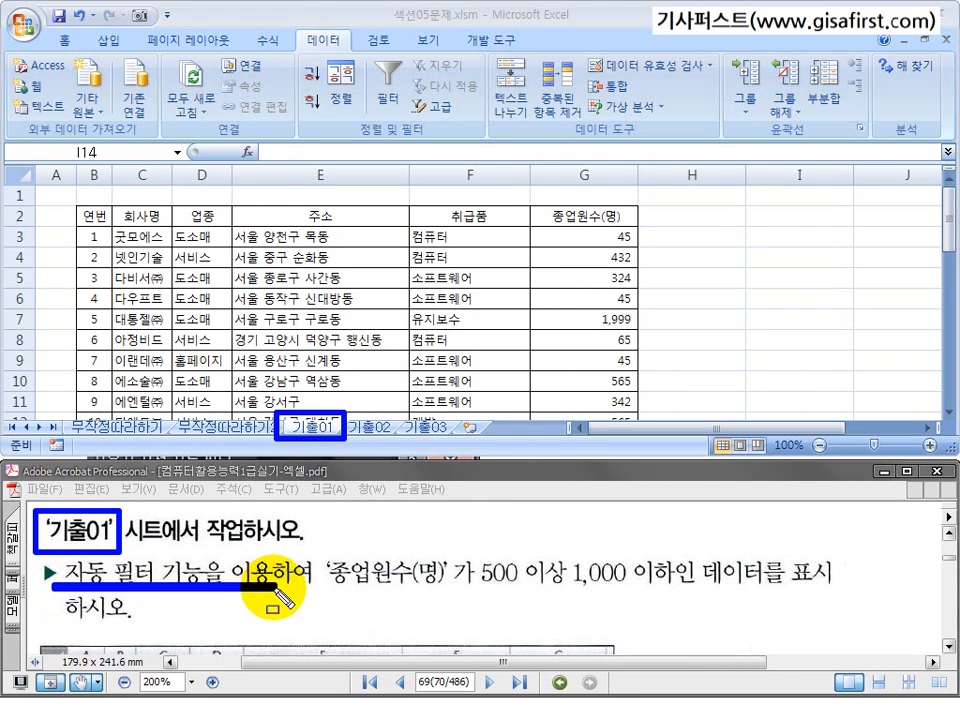
pyautogui.moveTo(315, 547)
pyautogui.mouseDown()
pyautogui.moveTo(352, 600)
pyautogui.moveTo(685, 601)
pyautogui.mouseUp()
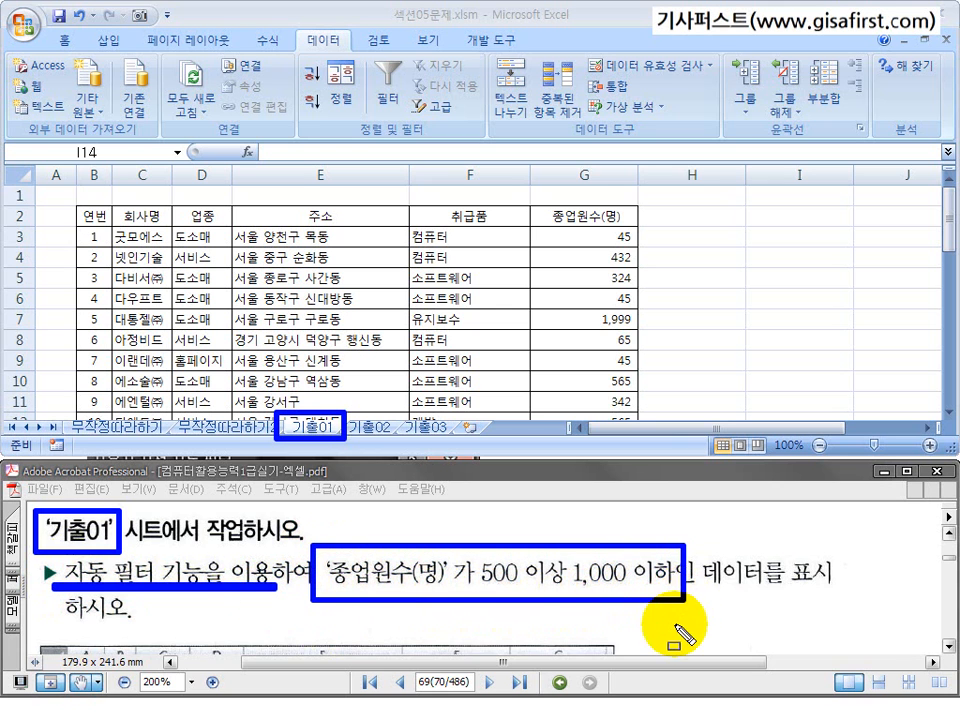
pyautogui.moveTo(527, 199); pyautogui.dragTo(627, 231)
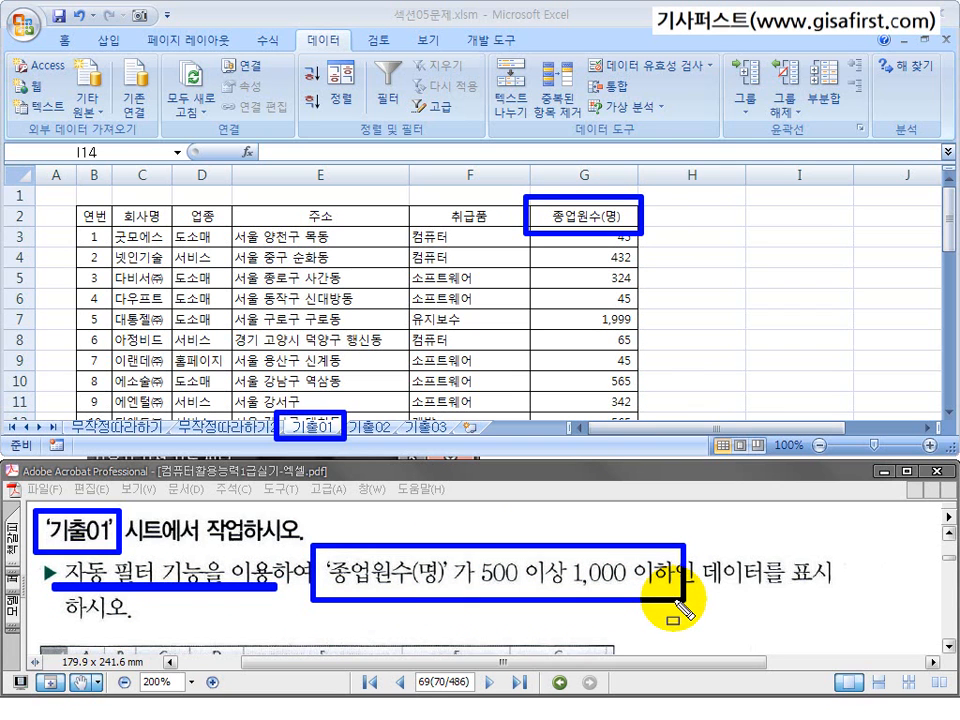
pyautogui.press('Escape')
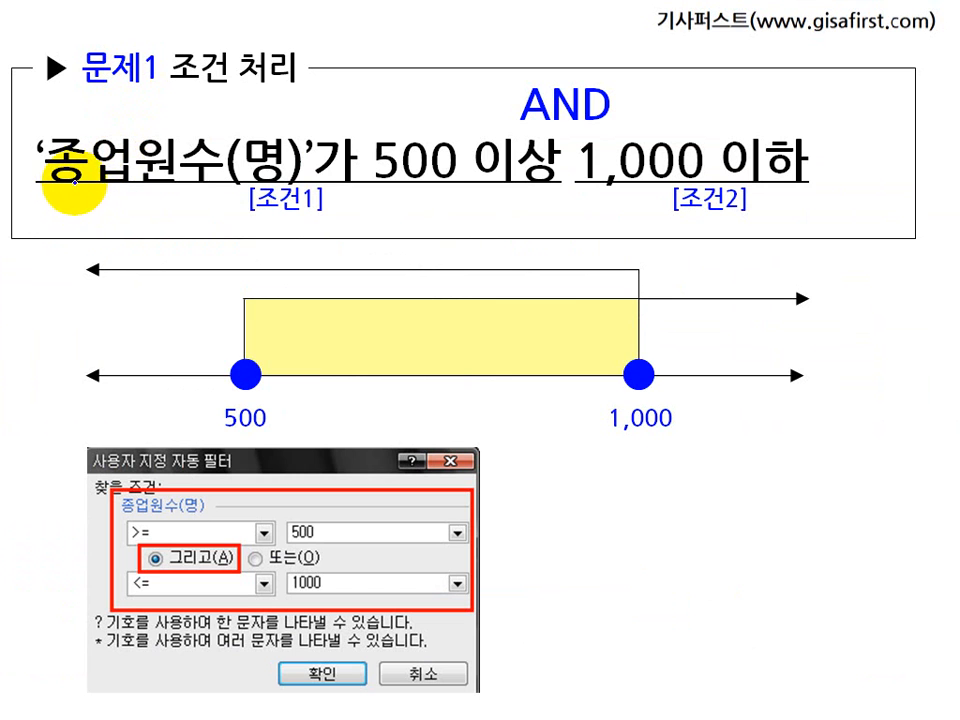
pyautogui.moveTo(45, 186); pyautogui.dragTo(250, 182)
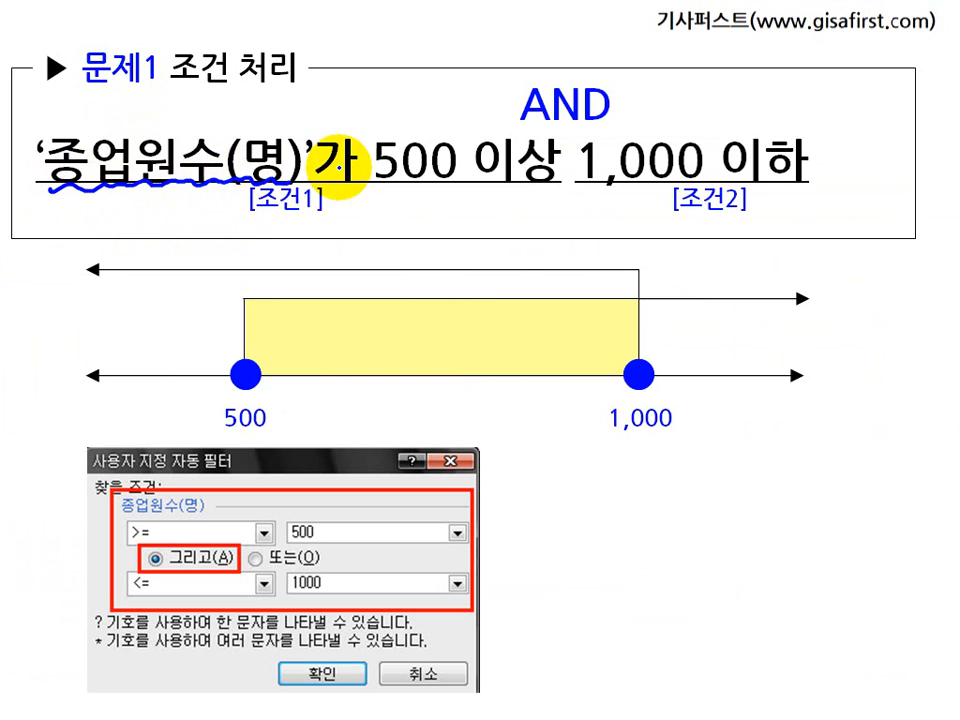
pyautogui.moveTo(525, 199)
pyautogui.mouseDown()
pyautogui.moveTo(542, 96)
pyautogui.moveTo(470, 225)
pyautogui.mouseUp()
pyautogui.moveTo(755, 197)
pyautogui.mouseDown()
pyautogui.moveTo(595, 192)
pyautogui.moveTo(735, 222)
pyautogui.mouseUp()
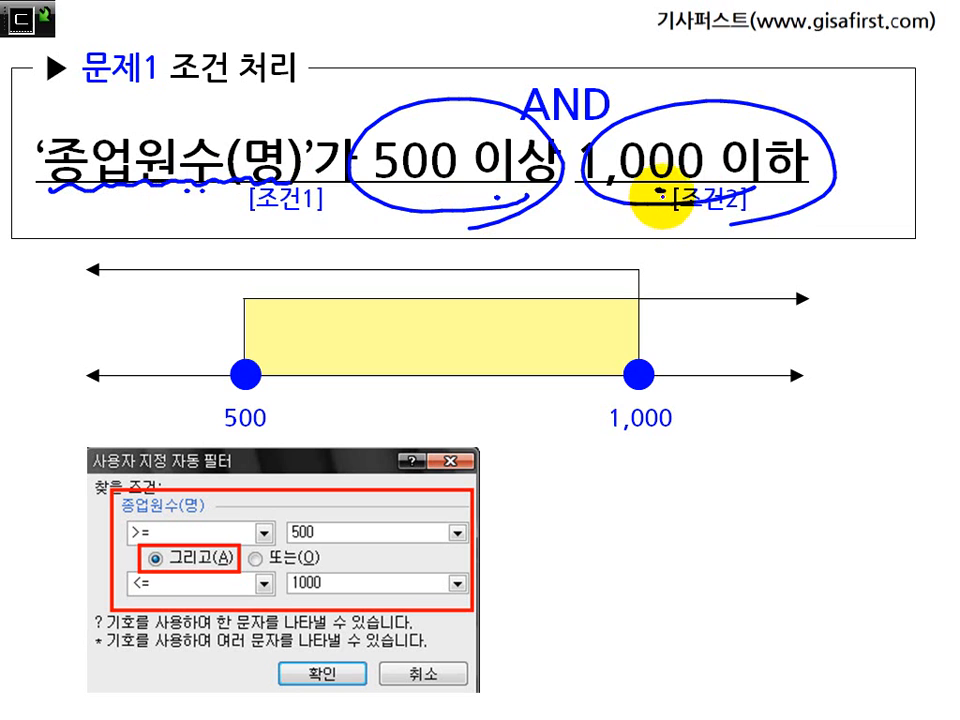
pyautogui.press('e')
pyautogui.moveTo(521, 126); pyautogui.dragTo(603, 127)
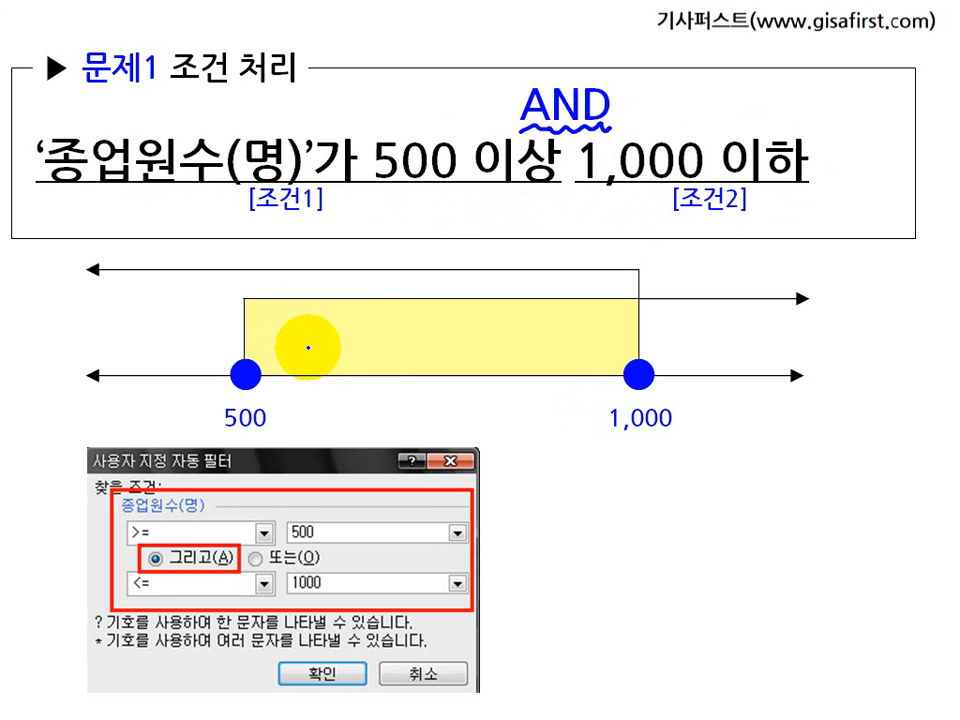
pyautogui.moveTo(257, 392)
pyautogui.mouseDown()
pyautogui.moveTo(281, 332)
pyautogui.moveTo(253, 289)
pyautogui.moveTo(812, 282)
pyautogui.moveTo(797, 322)
pyautogui.mouseUp()
pyautogui.moveTo(639, 381)
pyautogui.mouseDown()
pyautogui.moveTo(669, 364)
pyautogui.moveTo(657, 265)
pyautogui.moveTo(294, 260)
pyautogui.moveTo(80, 290)
pyautogui.mouseUp()
pyautogui.moveTo(265, 360)
pyautogui.mouseDown()
pyautogui.moveTo(358, 302)
pyautogui.moveTo(431, 291)
pyautogui.moveTo(461, 334)
pyautogui.moveTo(553, 351)
pyautogui.moveTo(398, 373)
pyautogui.moveTo(399, 422)
pyautogui.moveTo(471, 420)
pyautogui.moveTo(497, 386)
pyautogui.moveTo(470, 443)
pyautogui.mouseUp()
pyautogui.moveTo(424, 193)
pyautogui.mouseDown()
pyautogui.moveTo(289, 86)
pyautogui.moveTo(452, 160)
pyautogui.mouseUp()
pyautogui.moveTo(776, 199)
pyautogui.mouseDown()
pyautogui.moveTo(707, 64)
pyautogui.moveTo(546, 107)
pyautogui.moveTo(538, 127)
pyautogui.mouseUp()
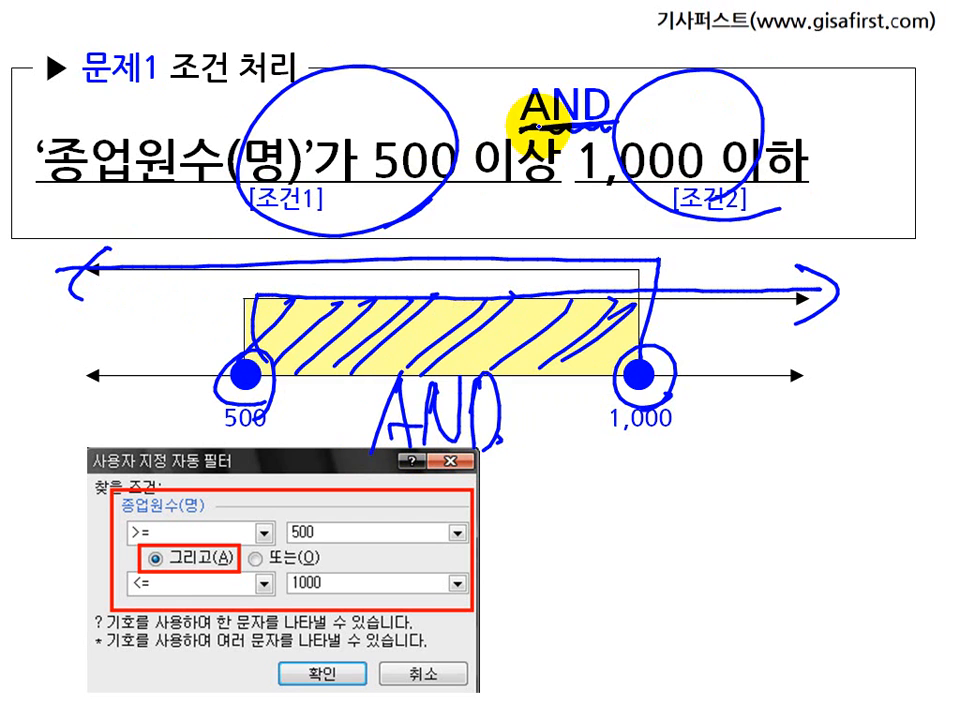
pyautogui.moveTo(48, 92); pyautogui.dragTo(39, 208)
pyautogui.moveTo(265, 104); pyautogui.dragTo(268, 222)
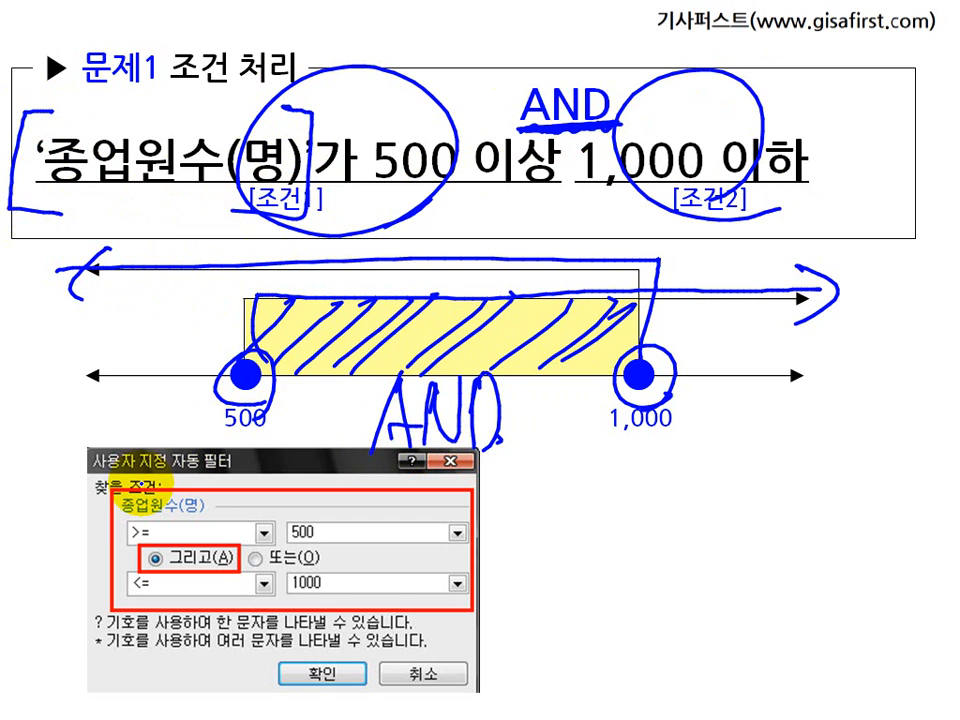
pyautogui.moveTo(70, 468); pyautogui.dragTo(236, 466)
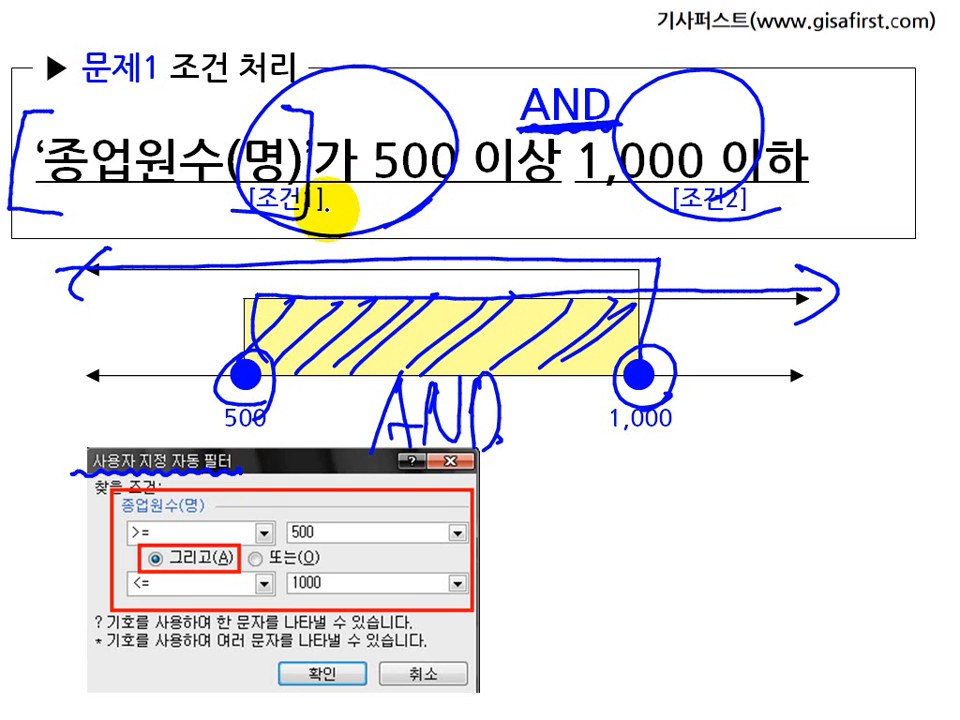
pyautogui.moveTo(189, 201)
pyautogui.mouseDown()
pyautogui.moveTo(206, 82)
pyautogui.moveTo(236, 167)
pyautogui.mouseUp()
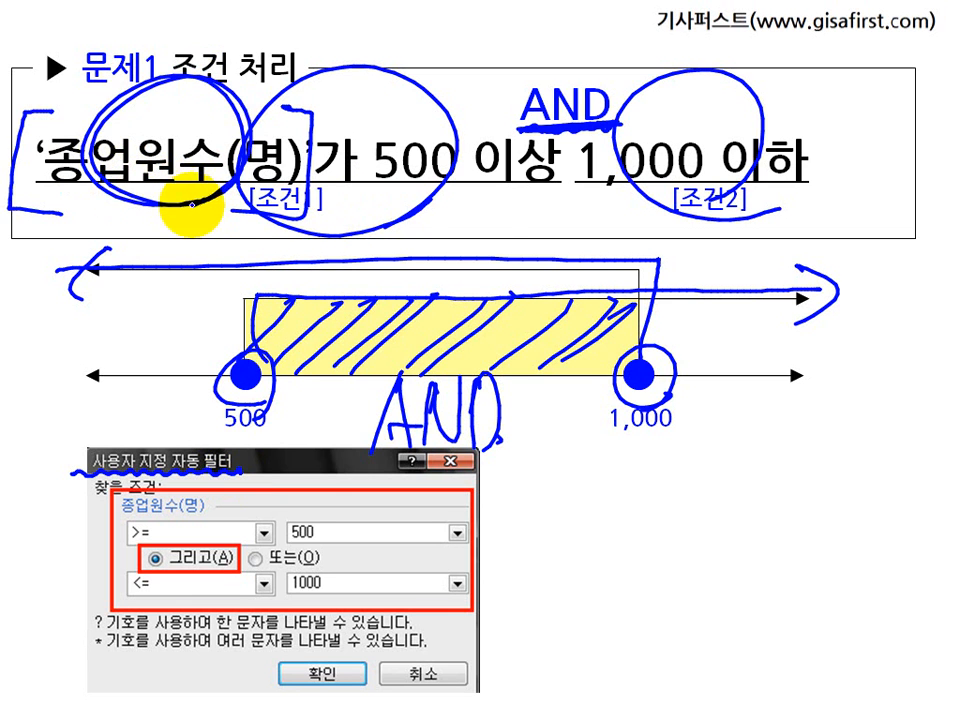
pyautogui.moveTo(623, 185)
pyautogui.mouseDown()
pyautogui.moveTo(764, 203)
pyautogui.moveTo(708, 210)
pyautogui.mouseUp()
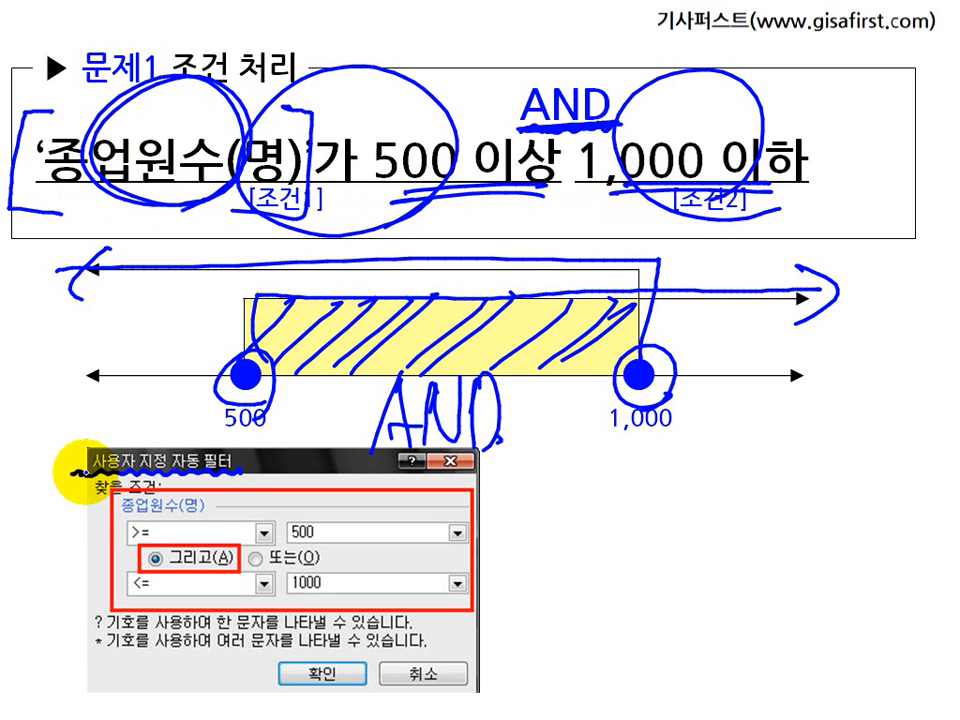
pyautogui.moveTo(169, 474); pyautogui.dragTo(206, 477)
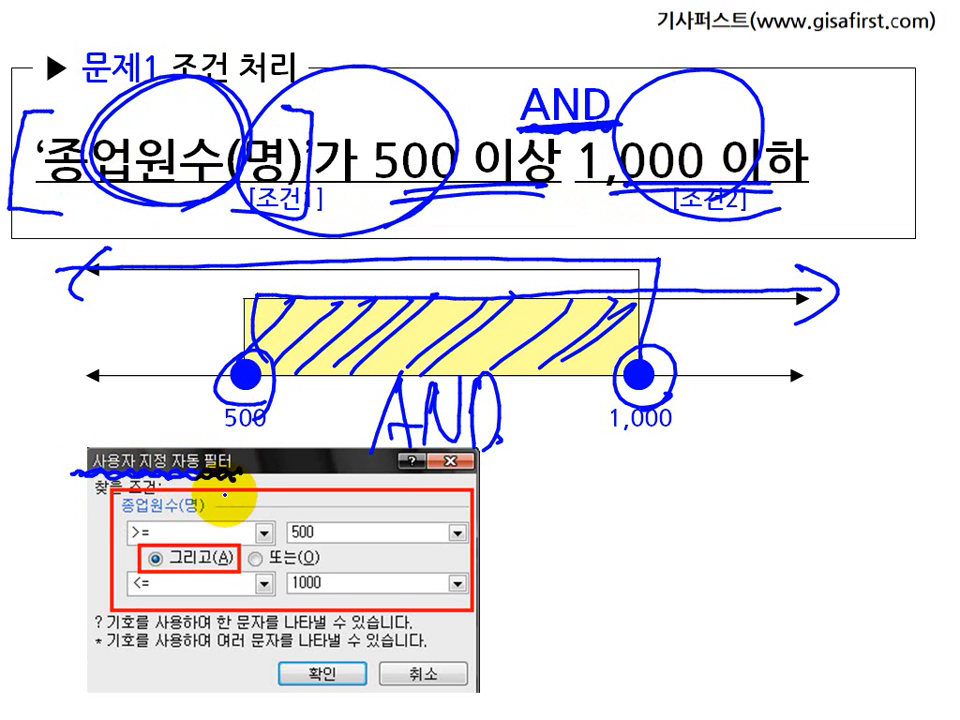
pyautogui.moveTo(122, 515); pyautogui.dragTo(208, 514)
pyautogui.moveTo(108, 517); pyautogui.dragTo(123, 511)
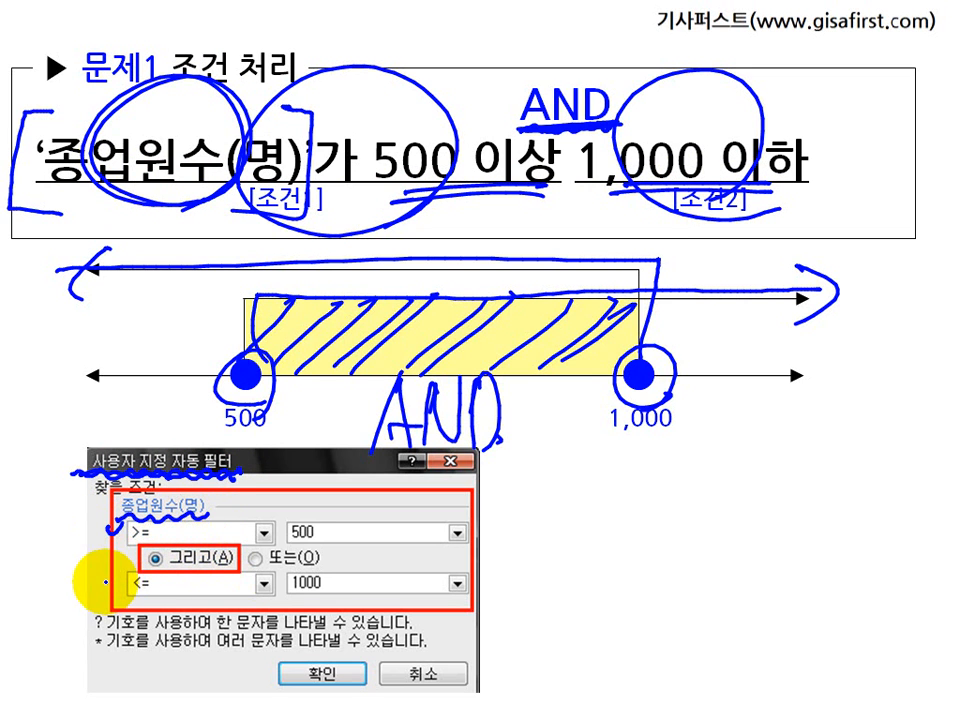
pyautogui.moveTo(106, 576); pyautogui.dragTo(124, 573)
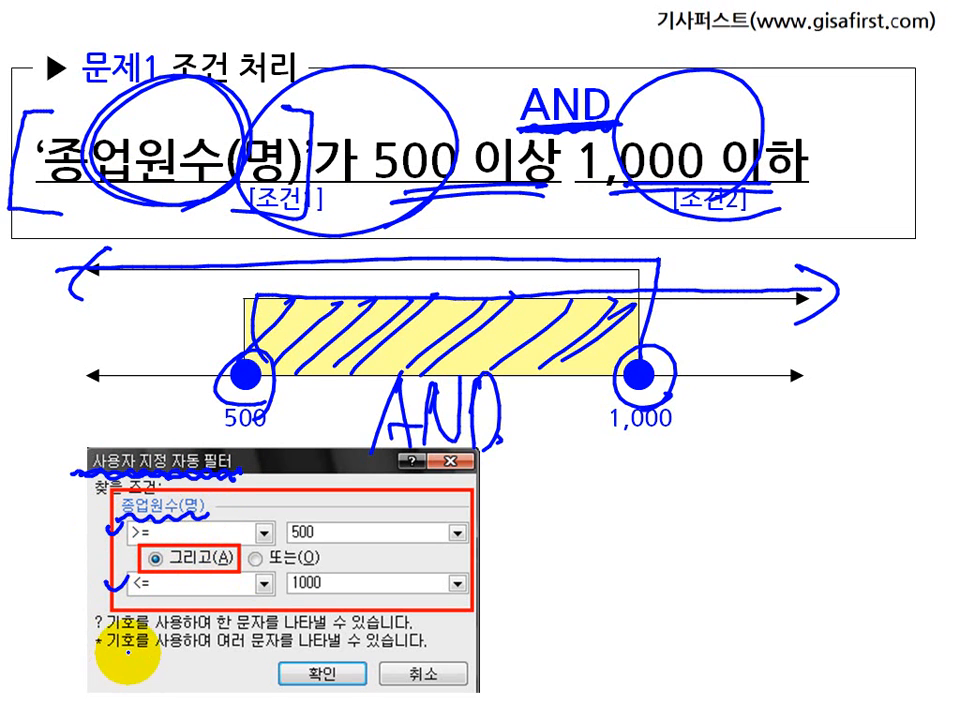
pyautogui.moveTo(536, 105); pyautogui.dragTo(568, 150)
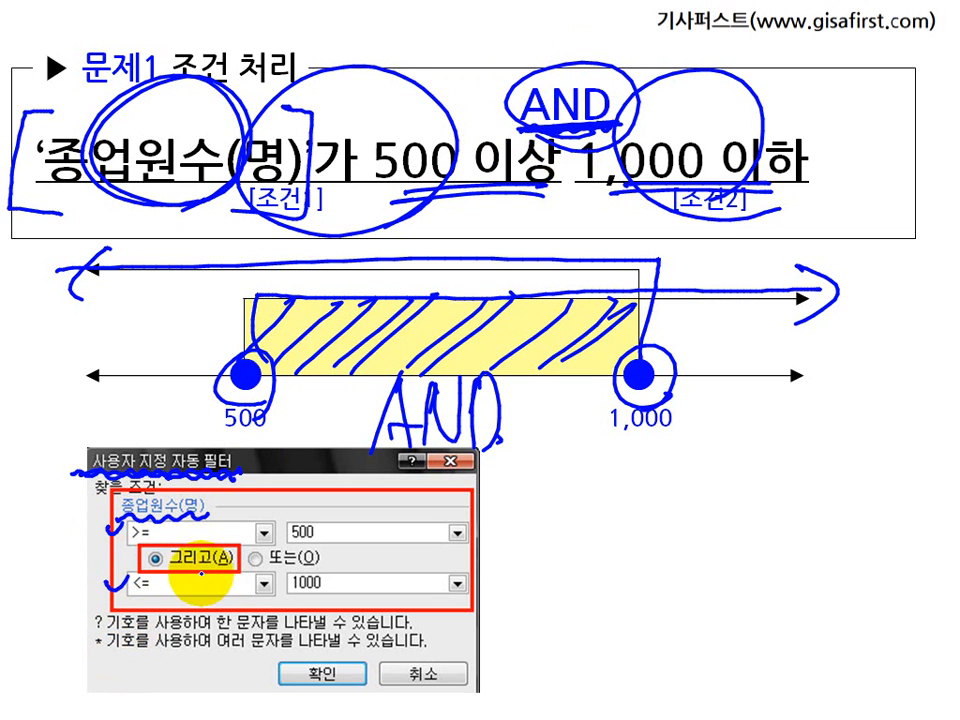
pyautogui.moveTo(166, 576); pyautogui.dragTo(240, 570)
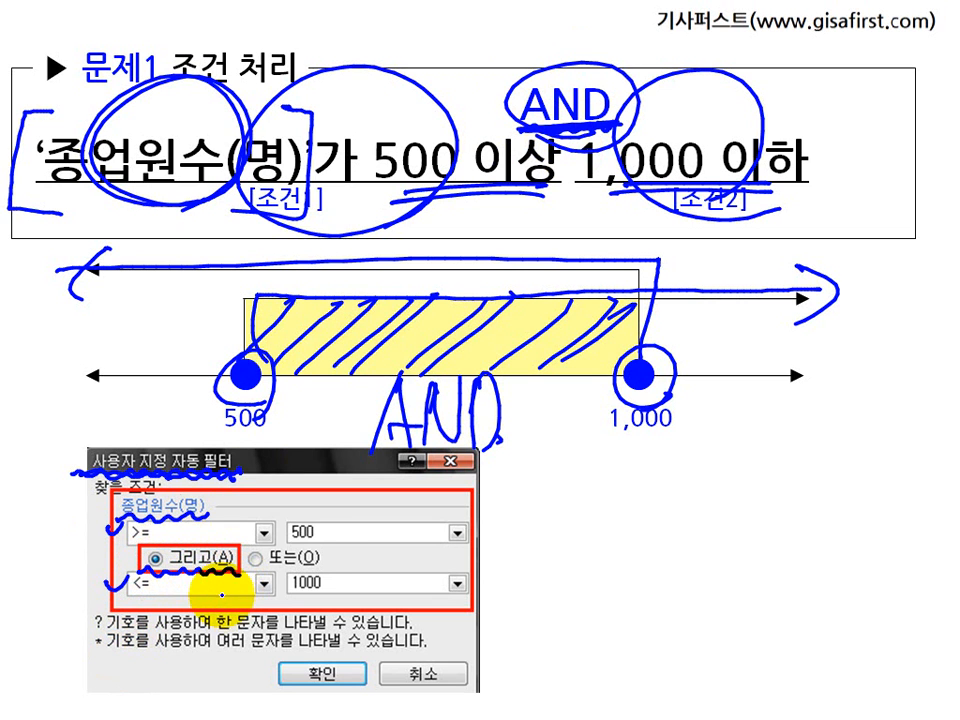
pyautogui.moveTo(288, 544); pyautogui.dragTo(336, 540)
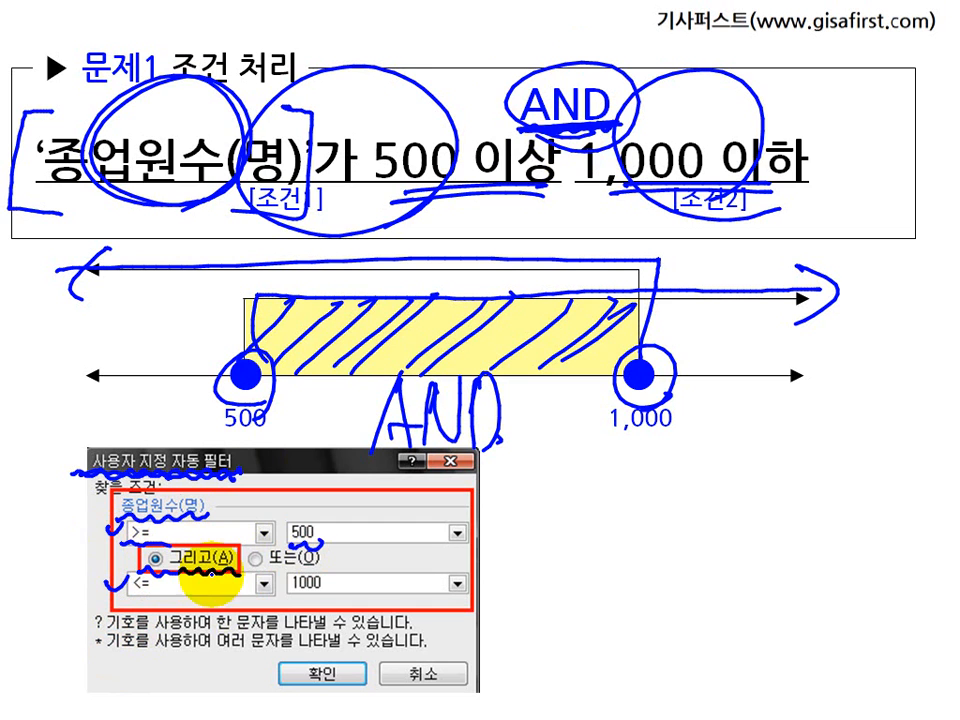
pyautogui.moveTo(290, 593); pyautogui.dragTo(332, 590)
pyautogui.moveTo(118, 582)
pyautogui.mouseDown()
pyautogui.moveTo(145, 576)
pyautogui.moveTo(148, 598)
pyautogui.moveTo(172, 597)
pyautogui.mouseUp()
pyautogui.moveTo(468, 161); pyautogui.dragTo(471, 191)
pyautogui.moveTo(740, 135); pyautogui.dragTo(745, 182)
pyautogui.moveTo(511, 175); pyautogui.dragTo(530, 184)
pyautogui.moveTo(736, 187); pyautogui.dragTo(766, 186)
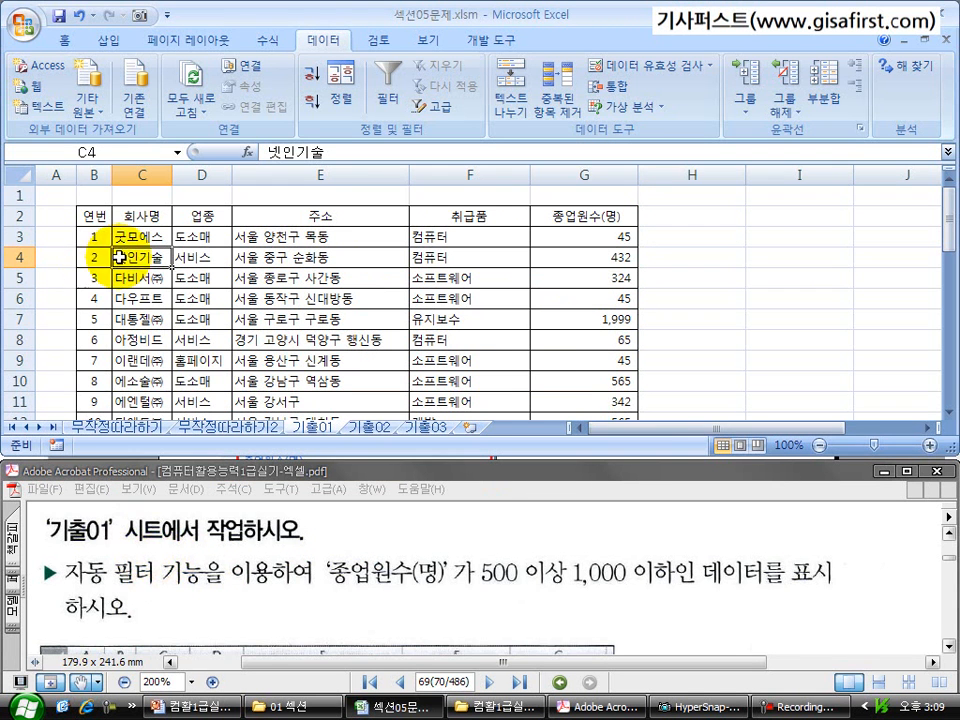
# Step: Turn on AutoFilter for the table headings in B2:G2 of the 기출01 sheet
pyautogui.moveTo(95, 216); pyautogui.dragTo(563, 221)
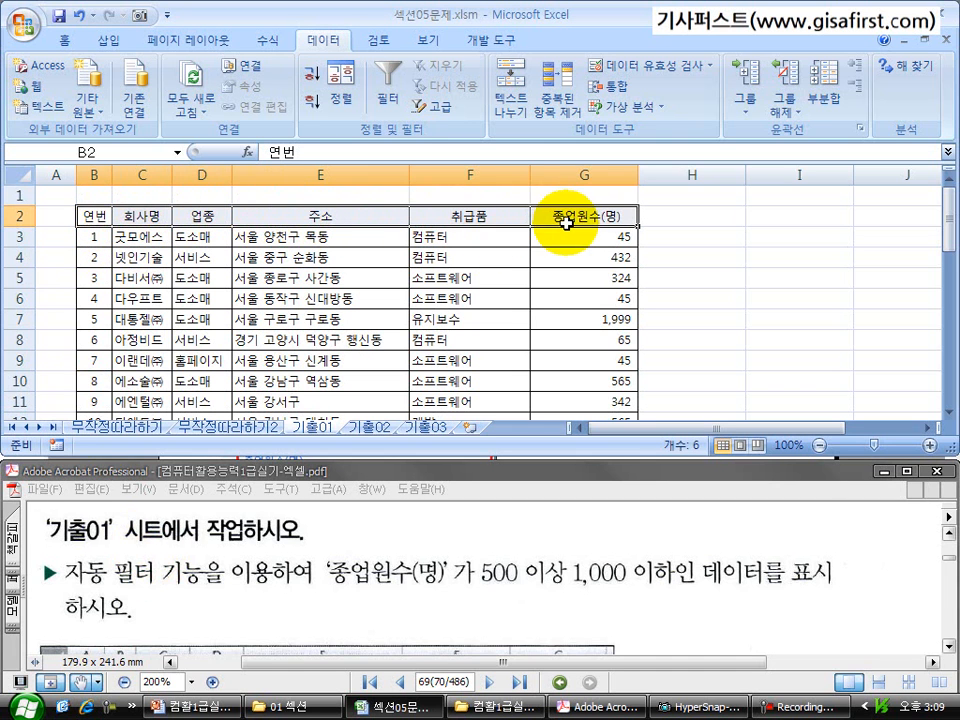
pyautogui.click(387, 80)
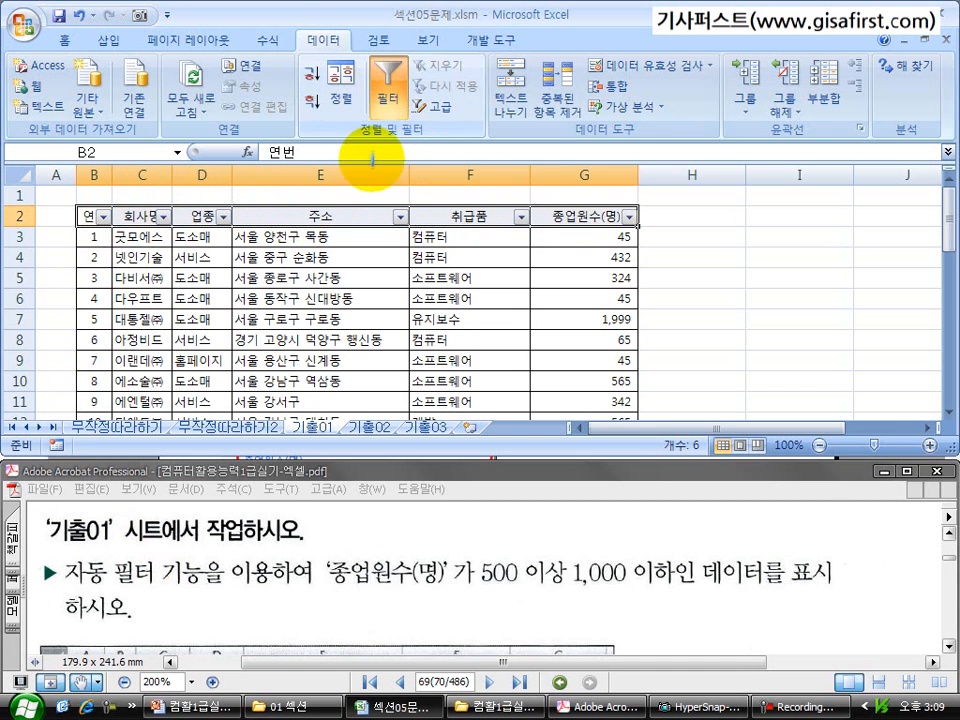
pyautogui.click(397, 280)
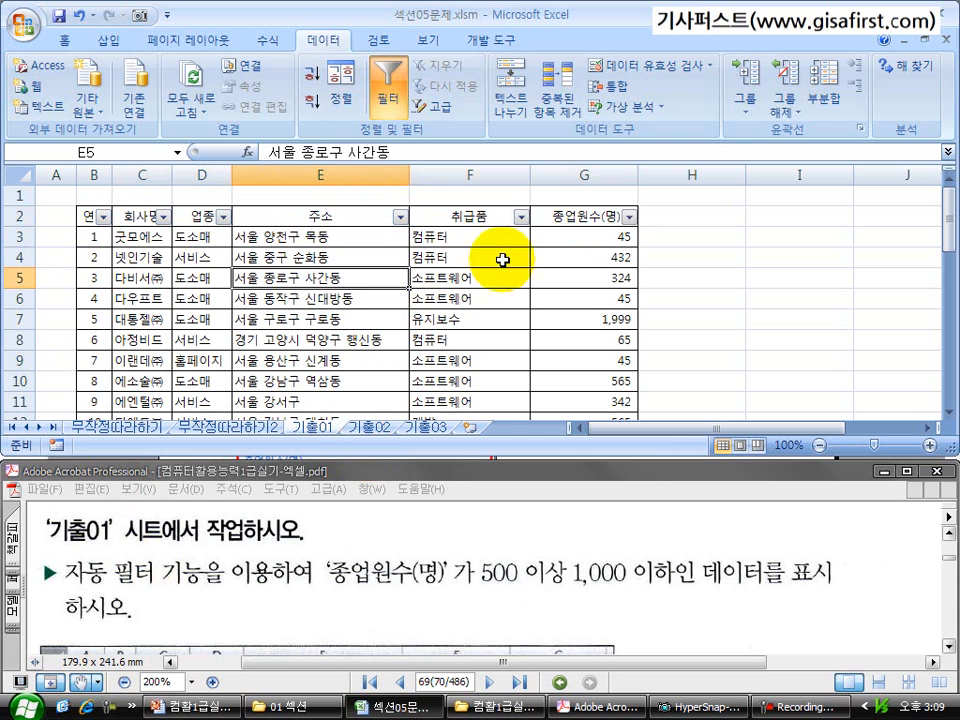
# Step: Start a custom number filter on 종업원수(명) and set its first condition to >= 500
pyautogui.click(628, 217)
pyautogui.moveTo(542, 345)
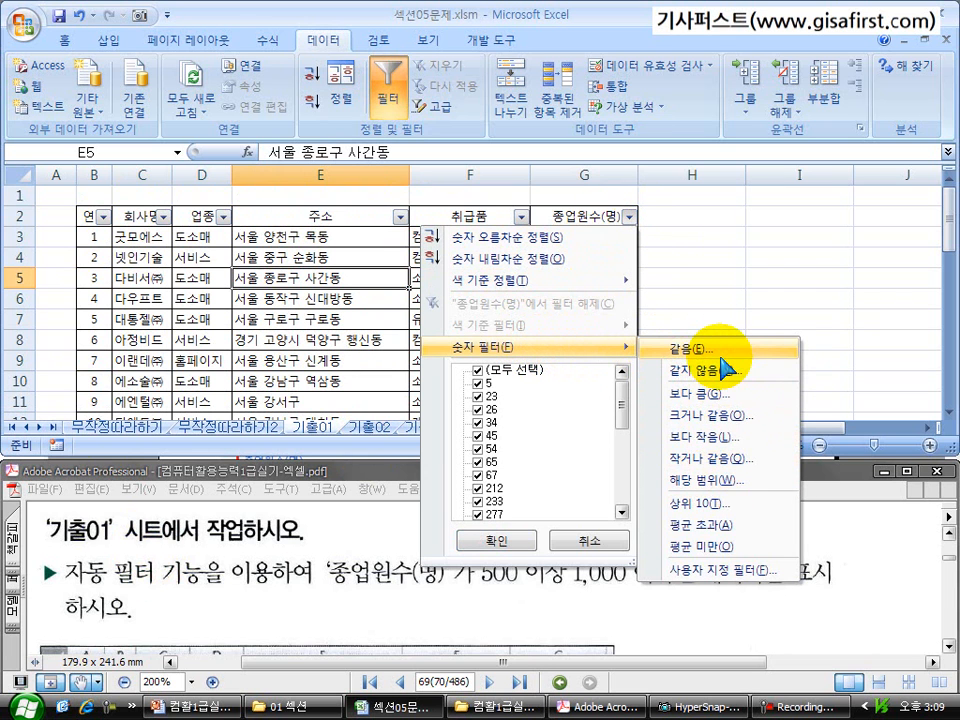
pyautogui.click(730, 574)
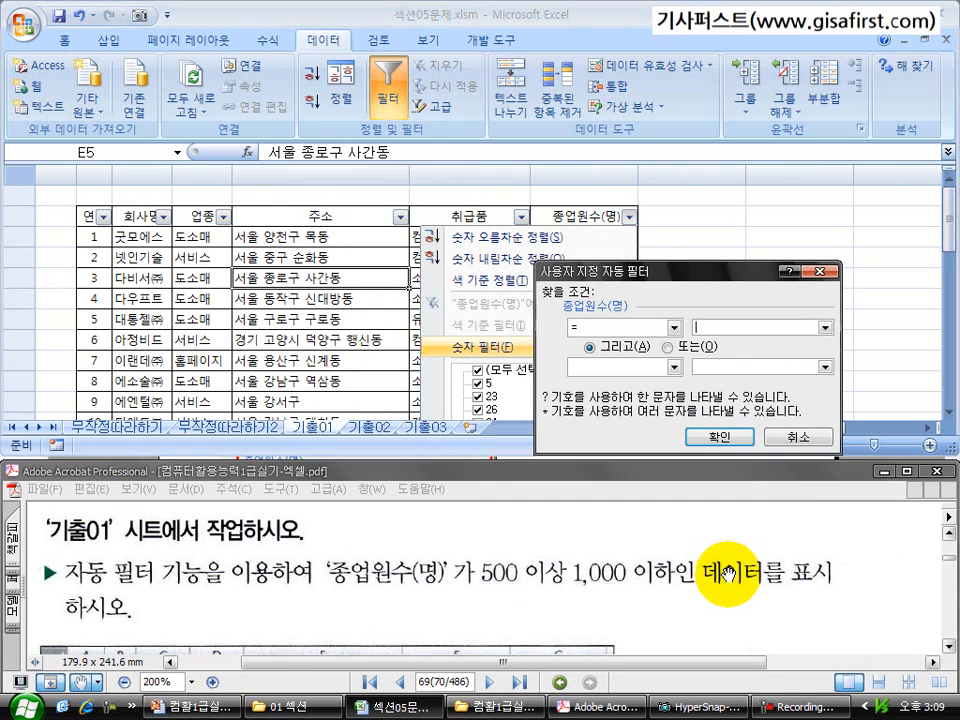
pyautogui.click(676, 330)
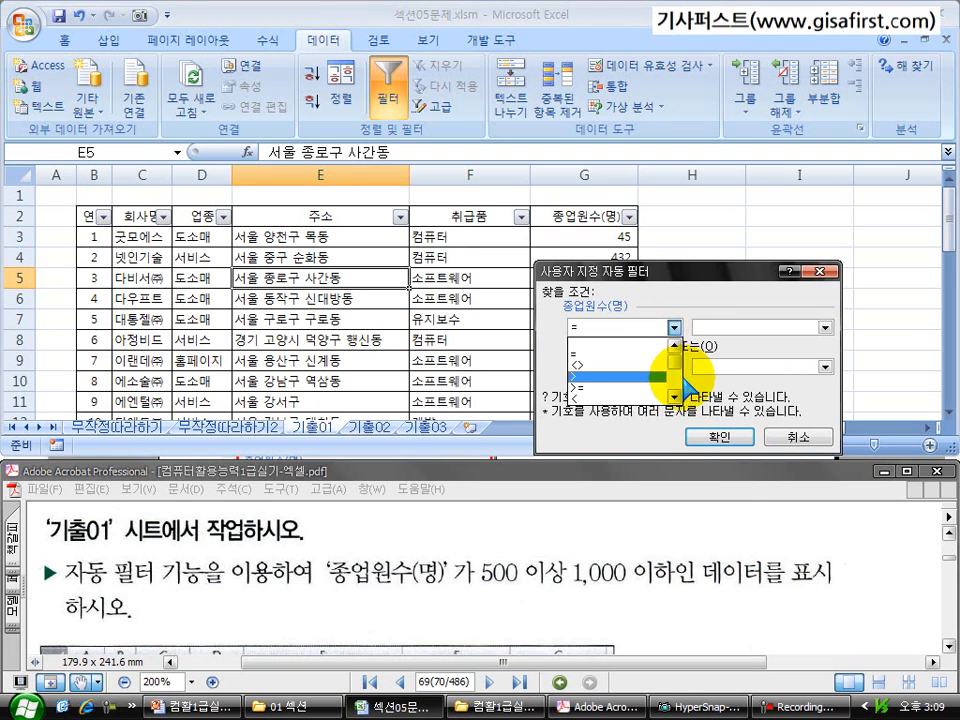
pyautogui.scroll(-1, 678, 372)
pyautogui.scroll(1, 679, 379)
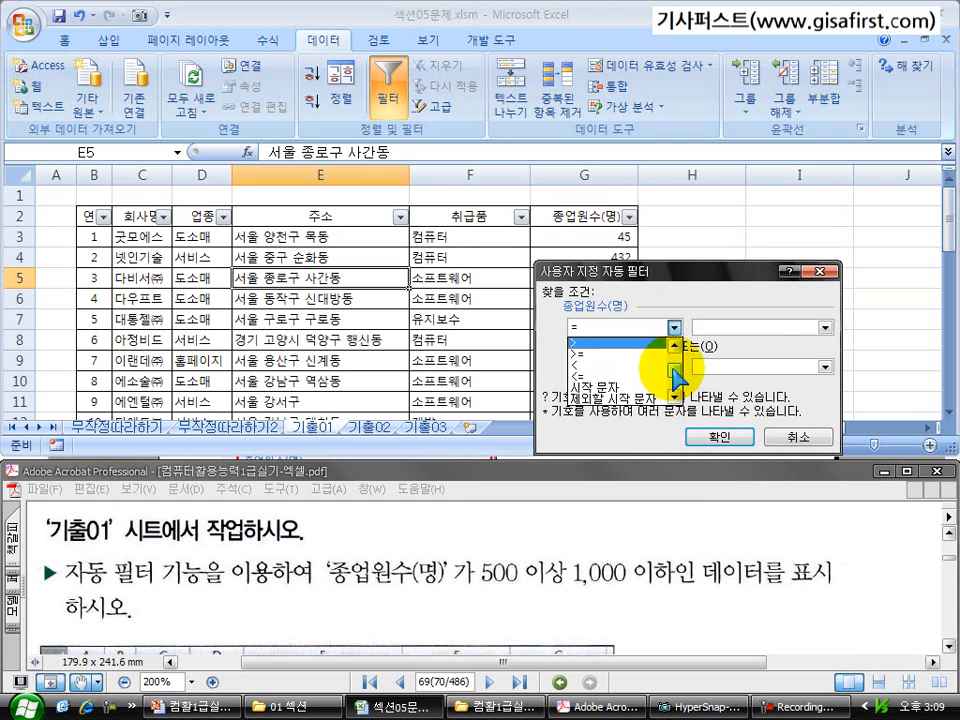
pyautogui.click(620, 354)
pyautogui.click(710, 327)
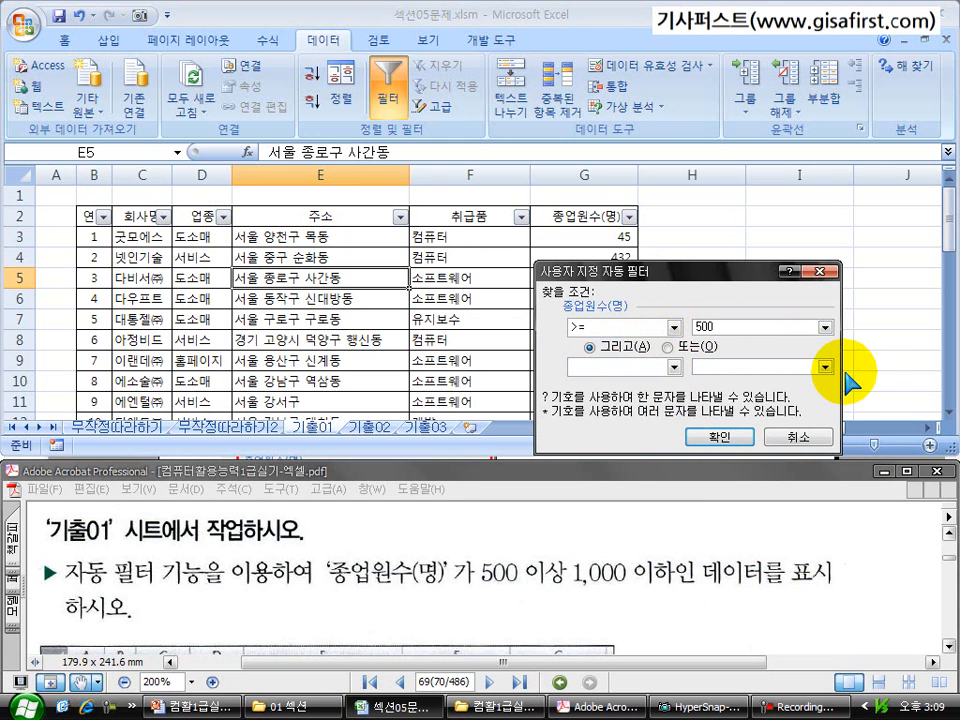
# Step: Add the second condition <= 1000 joined with 그리고 (AND), apply the custom filter, and check the filtered 종업원수(명) values
pyautogui.click(674, 367)
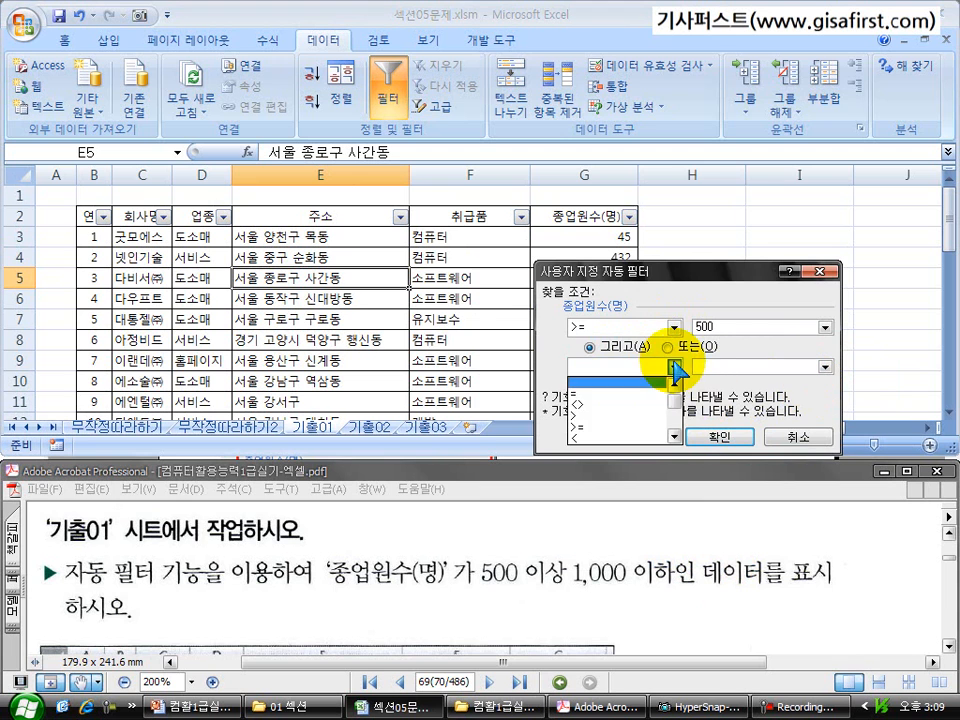
pyautogui.click(675, 437)
pyautogui.click(675, 437)
pyautogui.click(649, 427)
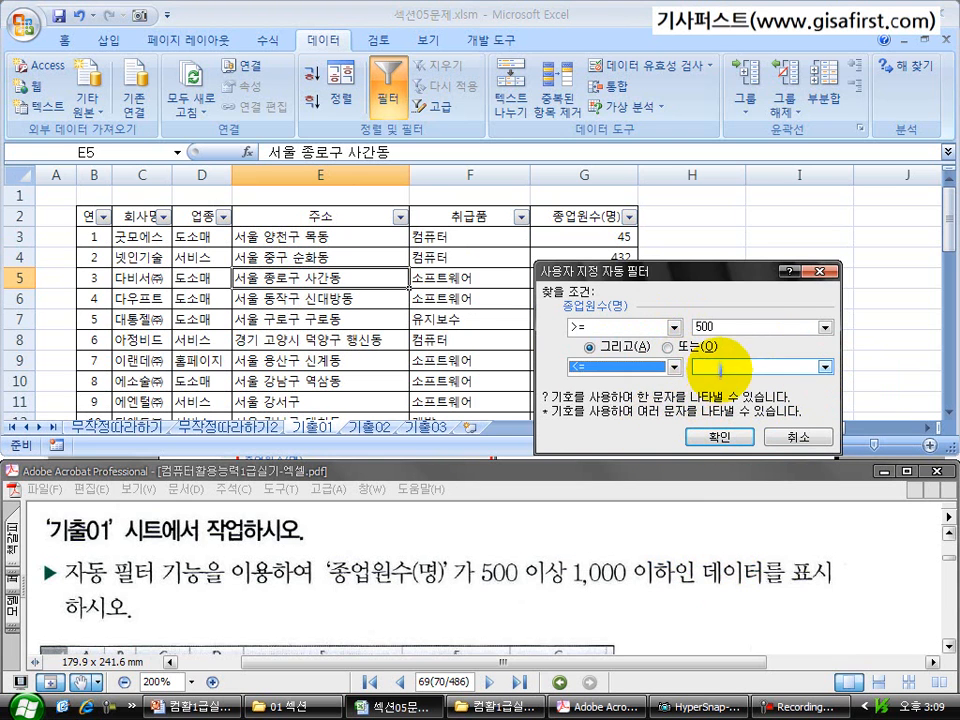
pyautogui.click(718, 364)
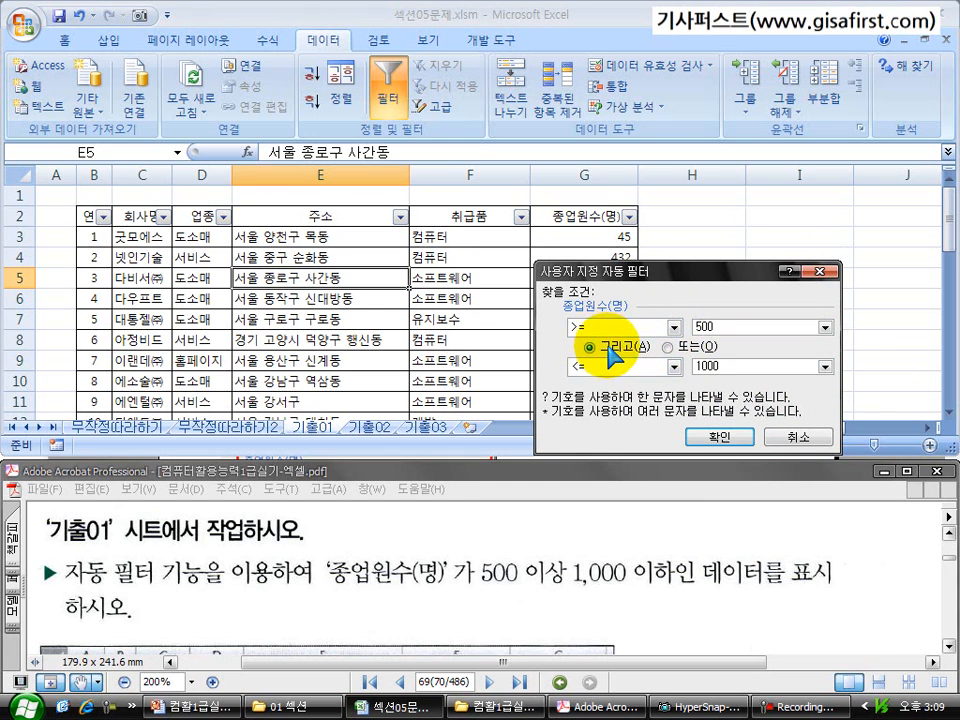
pyautogui.click(719, 437)
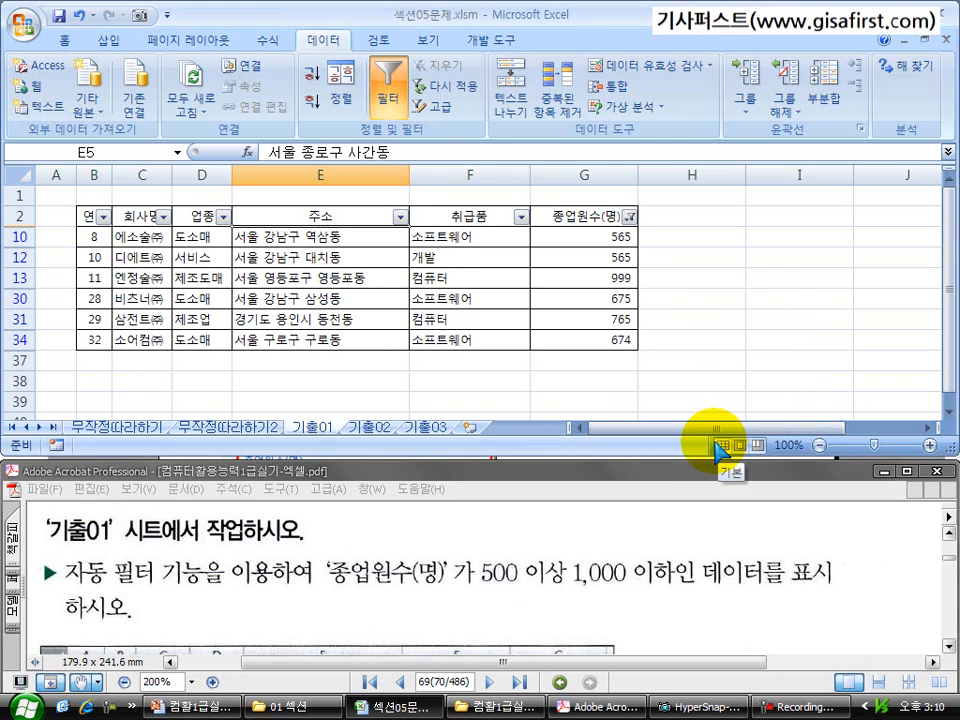
pyautogui.moveTo(606, 236); pyautogui.dragTo(587, 316)
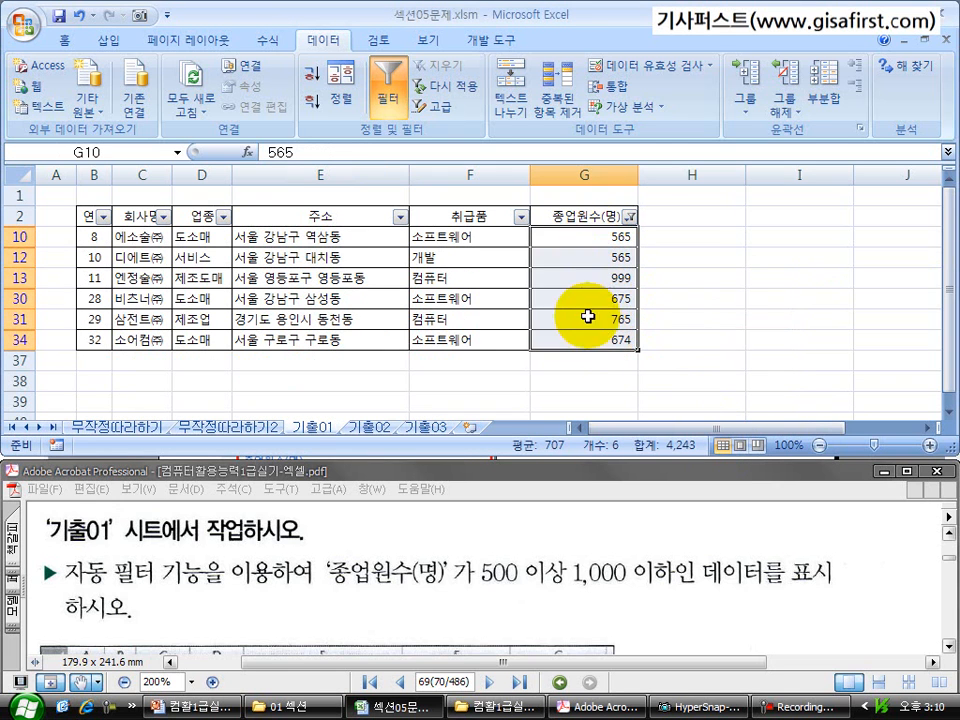
pyautogui.click(328, 279)
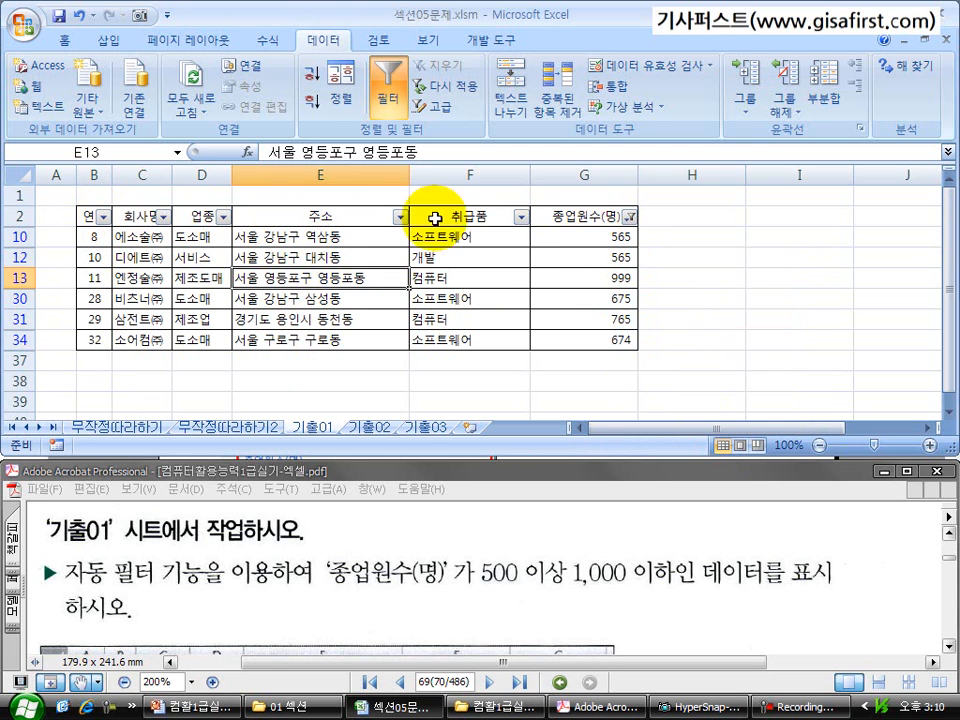
# Step: Turn off AutoFilter for the company table on the 기출01 sheet
pyautogui.click(266, 257)
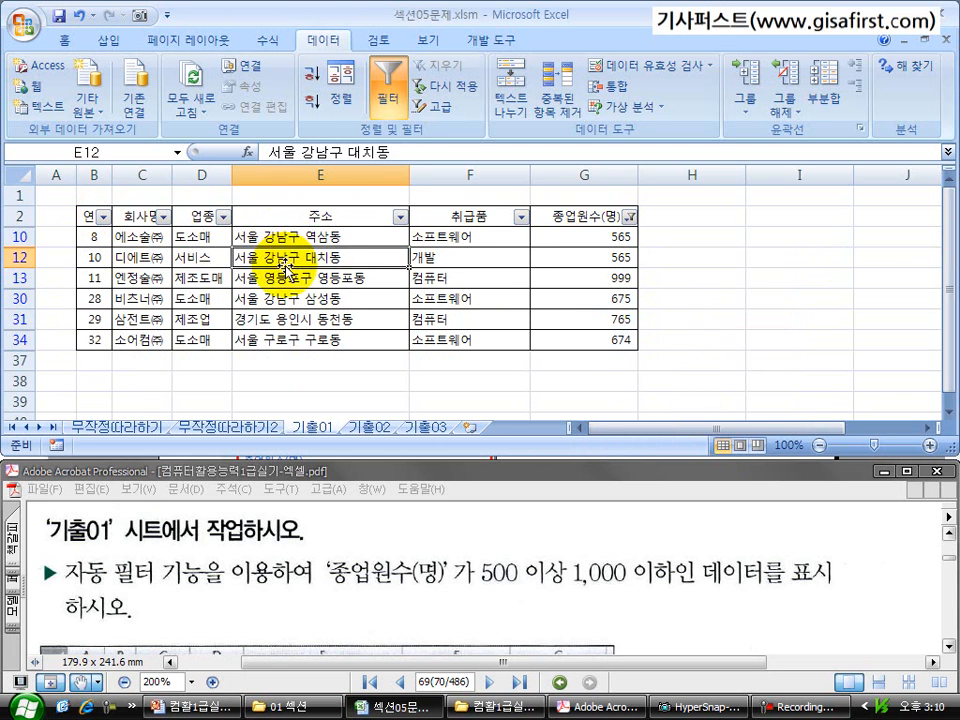
pyautogui.click(393, 104)
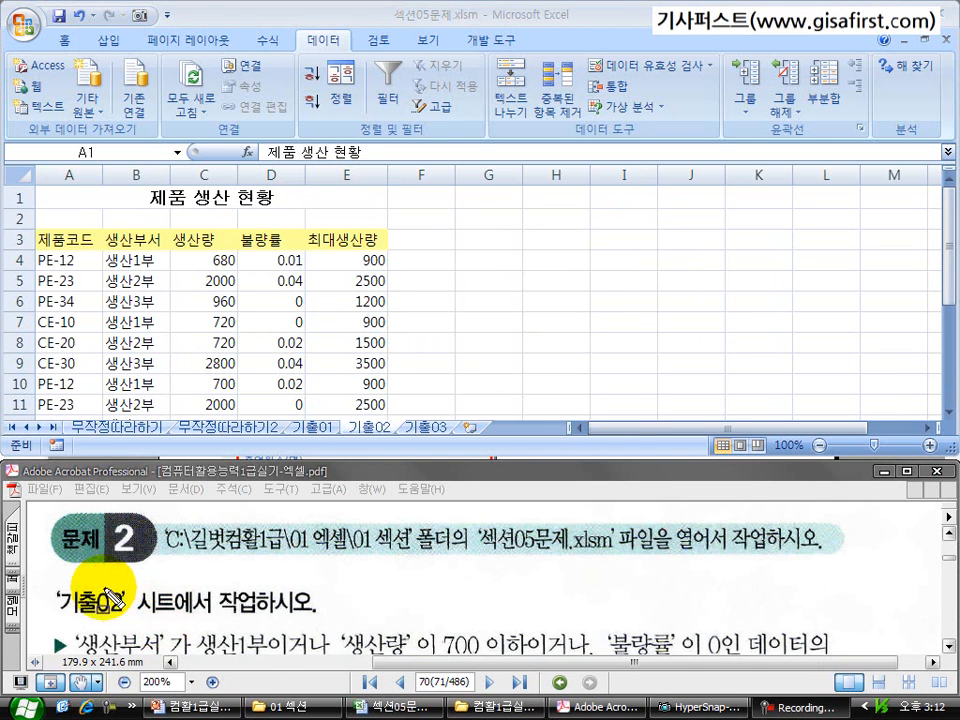
# Step: Read the 기출02 task in the PDF, marking the 생산부서, 생산량 and 불량률 conditions and the fields to output
pyautogui.moveTo(46, 580)
pyautogui.mouseDown()
pyautogui.moveTo(79, 615)
pyautogui.moveTo(176, 628)
pyautogui.mouseUp()
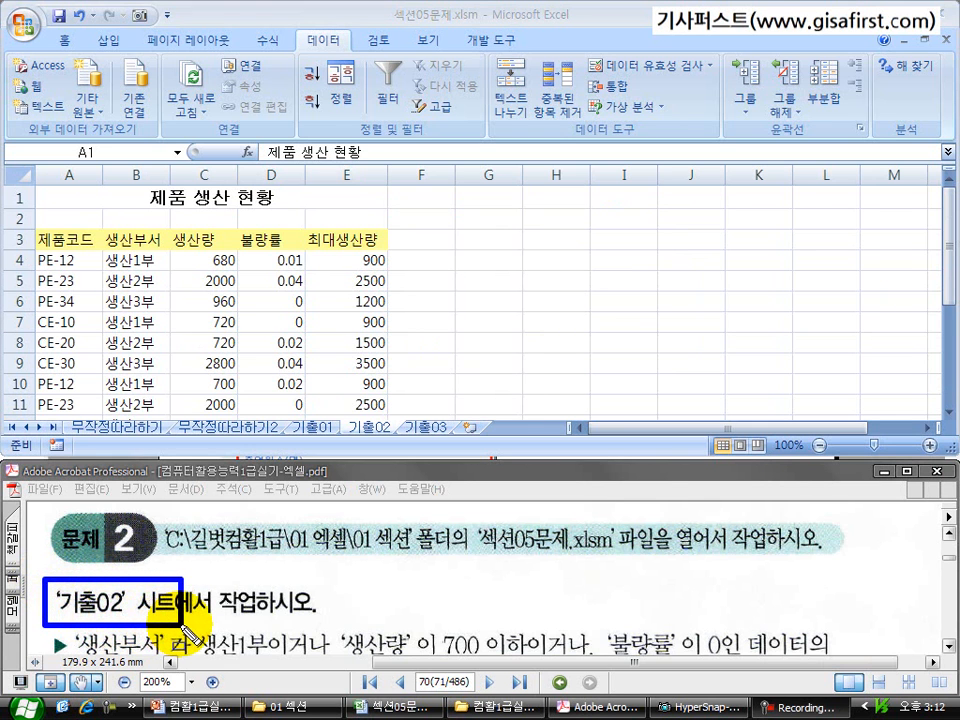
pyautogui.scroll(-3, 236, 600)
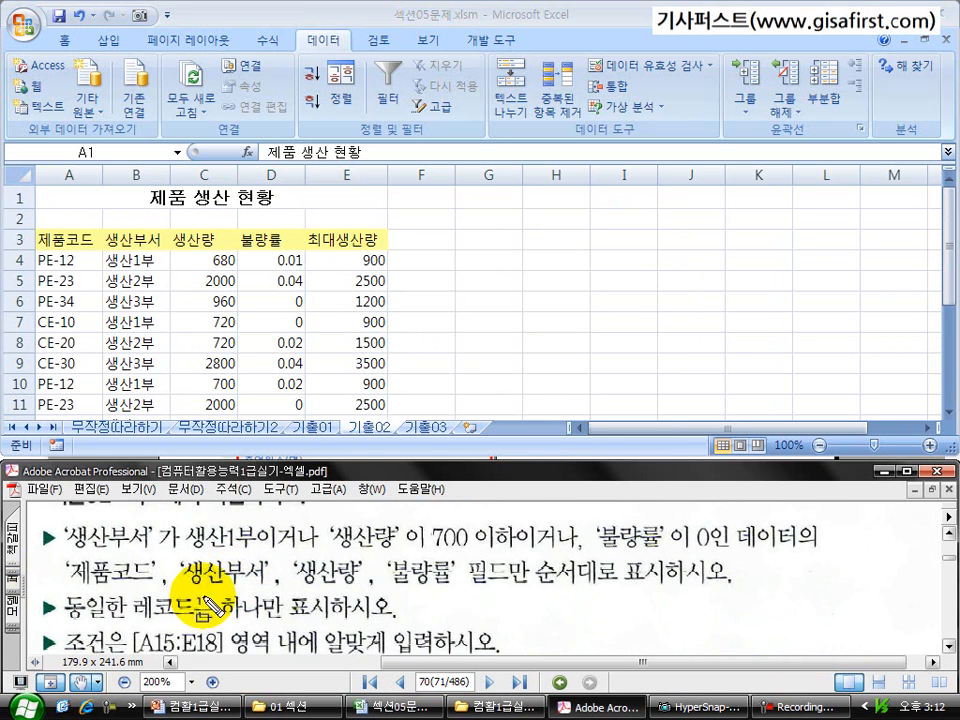
pyautogui.moveTo(50, 516)
pyautogui.mouseDown()
pyautogui.moveTo(75, 546)
pyautogui.moveTo(176, 566)
pyautogui.moveTo(256, 552)
pyautogui.mouseUp()
pyautogui.moveTo(314, 510)
pyautogui.mouseDown()
pyautogui.moveTo(439, 557)
pyautogui.moveTo(520, 557)
pyautogui.mouseUp()
pyautogui.moveTo(587, 511); pyautogui.dragTo(727, 556)
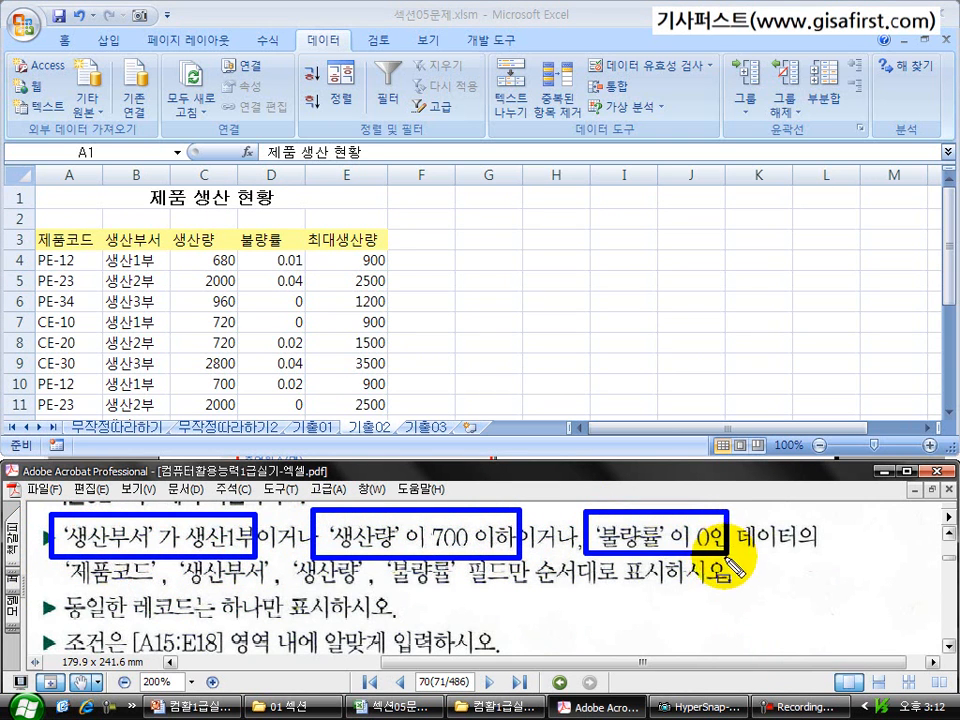
pyautogui.moveTo(58, 589); pyautogui.dragTo(447, 590)
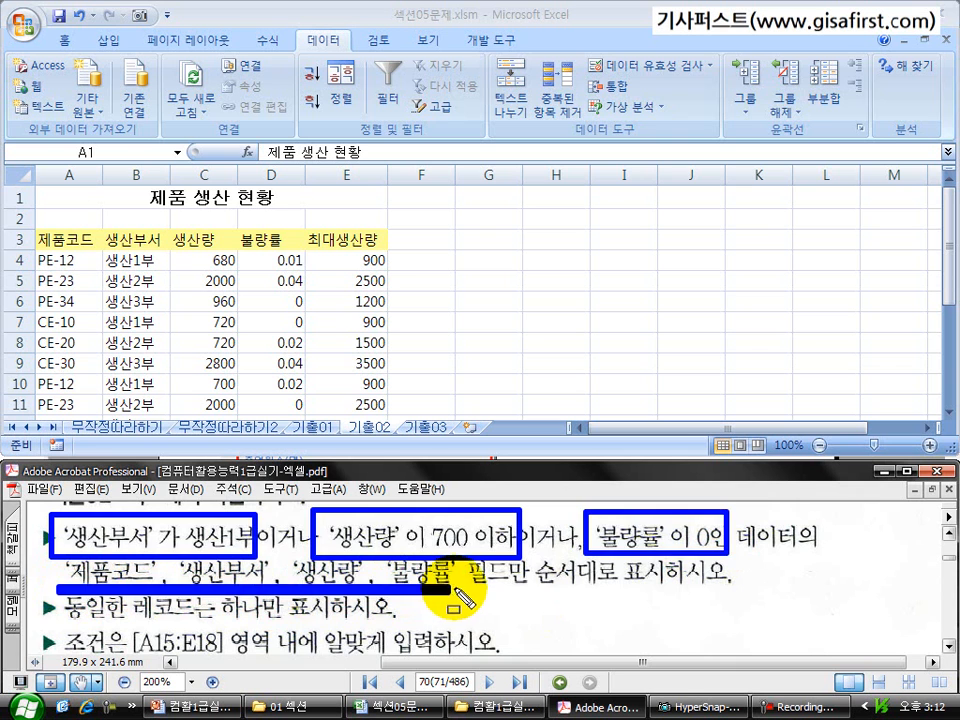
pyautogui.press('Escape')
pyautogui.scroll(-3, 452, 590)
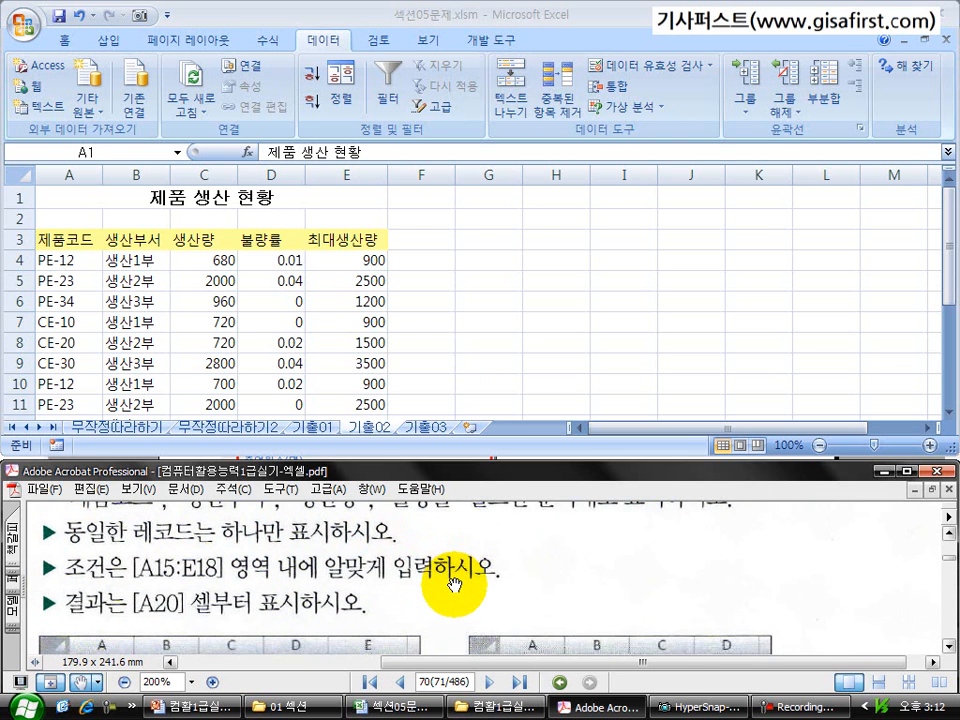
# Step: Mark the duplicate-record rule, the criteria range and the result location in the 기출02 task text
pyautogui.hotkey('ctrl', 'shift', 'd')
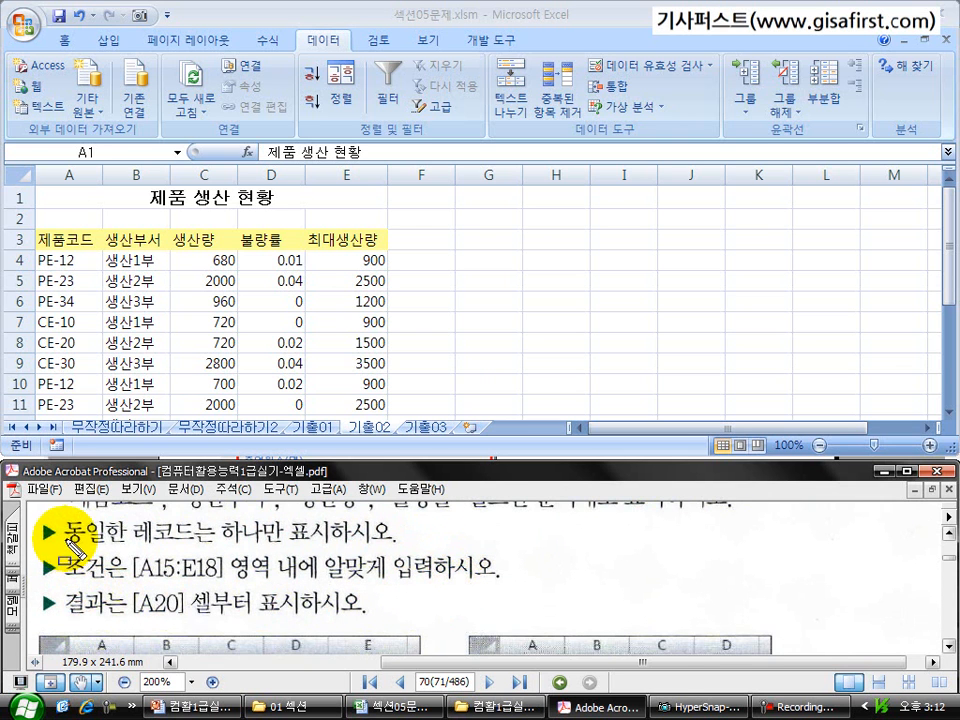
pyautogui.moveTo(54, 518)
pyautogui.mouseDown()
pyautogui.moveTo(69, 546)
pyautogui.moveTo(394, 548)
pyautogui.mouseUp()
pyautogui.moveTo(52, 583); pyautogui.dragTo(226, 583)
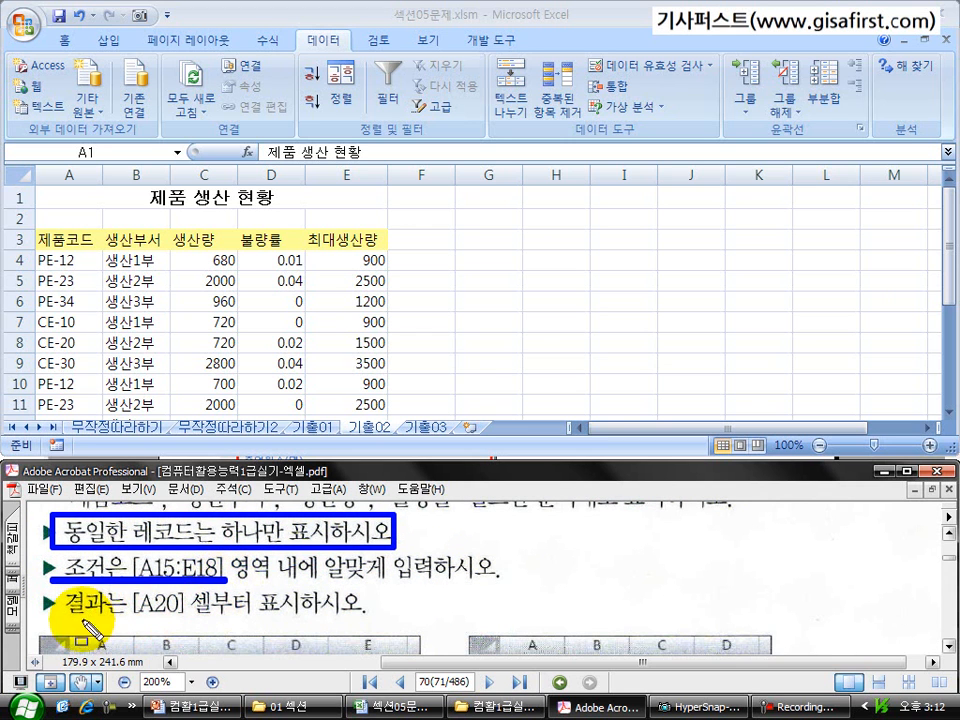
pyautogui.moveTo(55, 617); pyautogui.dragTo(268, 630)
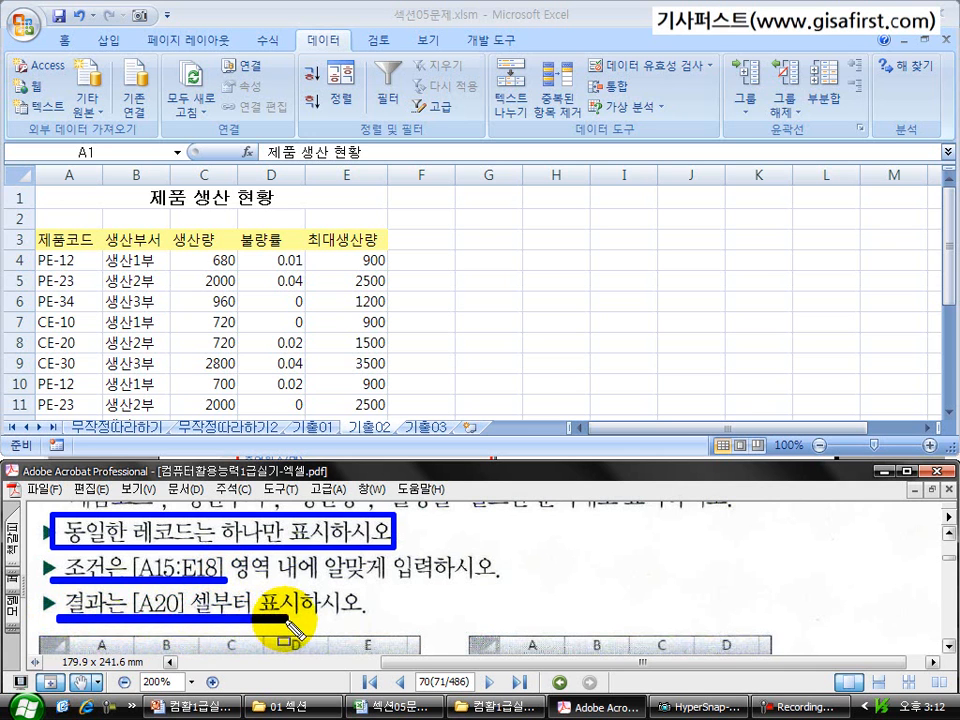
pyautogui.moveTo(48, 551)
pyautogui.mouseDown()
pyautogui.moveTo(48, 574)
pyautogui.moveTo(232, 577)
pyautogui.mouseUp()
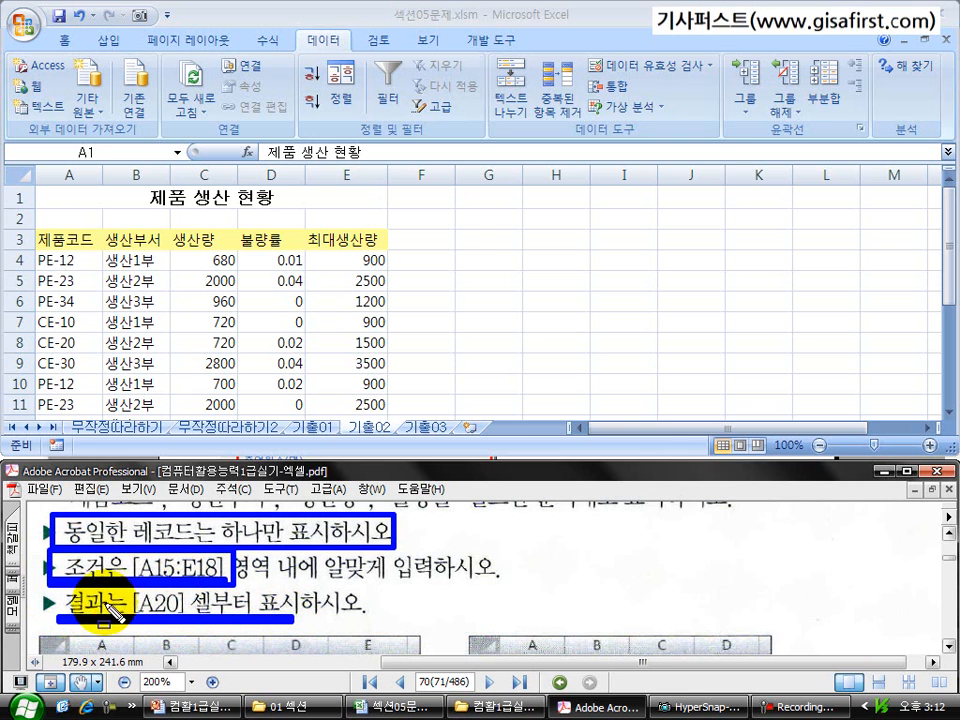
pyautogui.moveTo(34, 585); pyautogui.dragTo(300, 616)
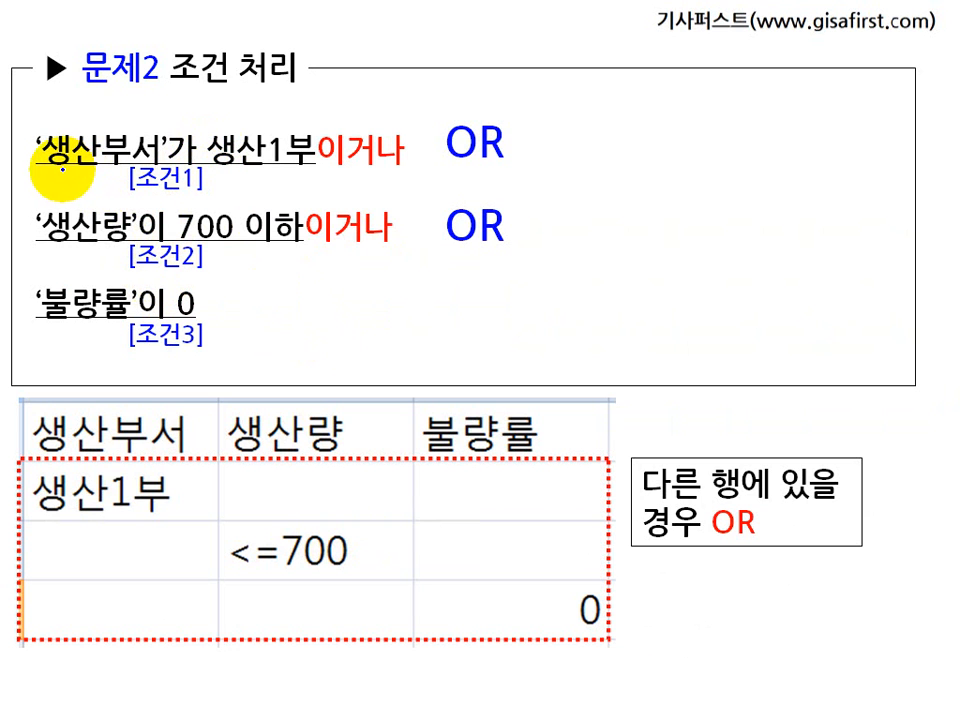
pyautogui.moveTo(46, 170); pyautogui.dragTo(135, 168)
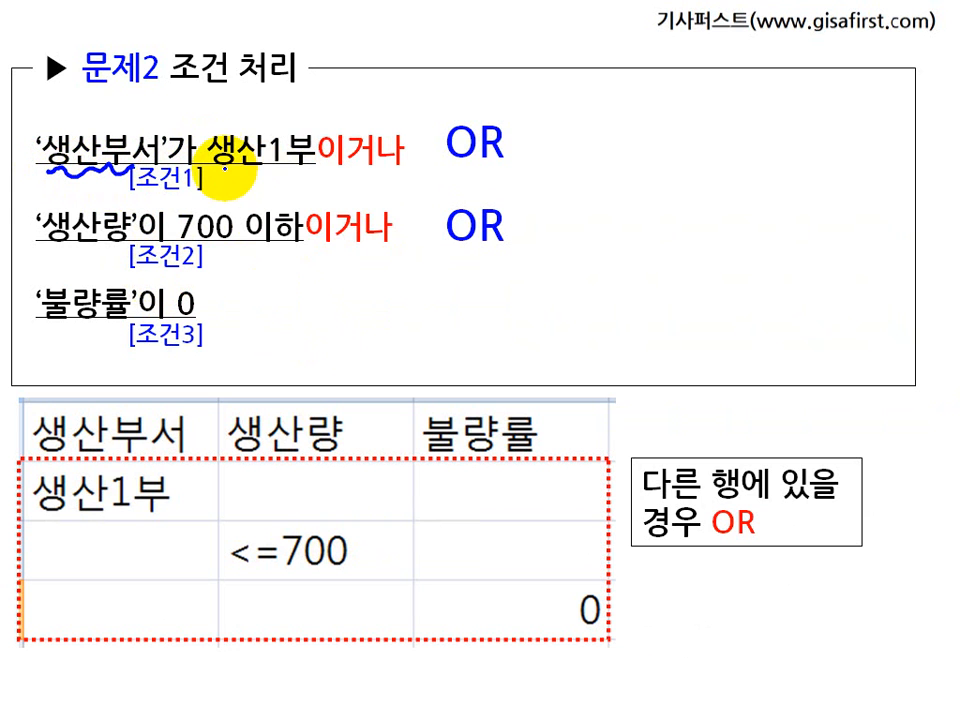
pyautogui.moveTo(225, 170); pyautogui.dragTo(393, 175)
pyautogui.moveTo(450, 165)
pyautogui.mouseDown()
pyautogui.moveTo(444, 101)
pyautogui.moveTo(502, 172)
pyautogui.mouseUp()
pyautogui.moveTo(55, 242); pyautogui.dragTo(380, 249)
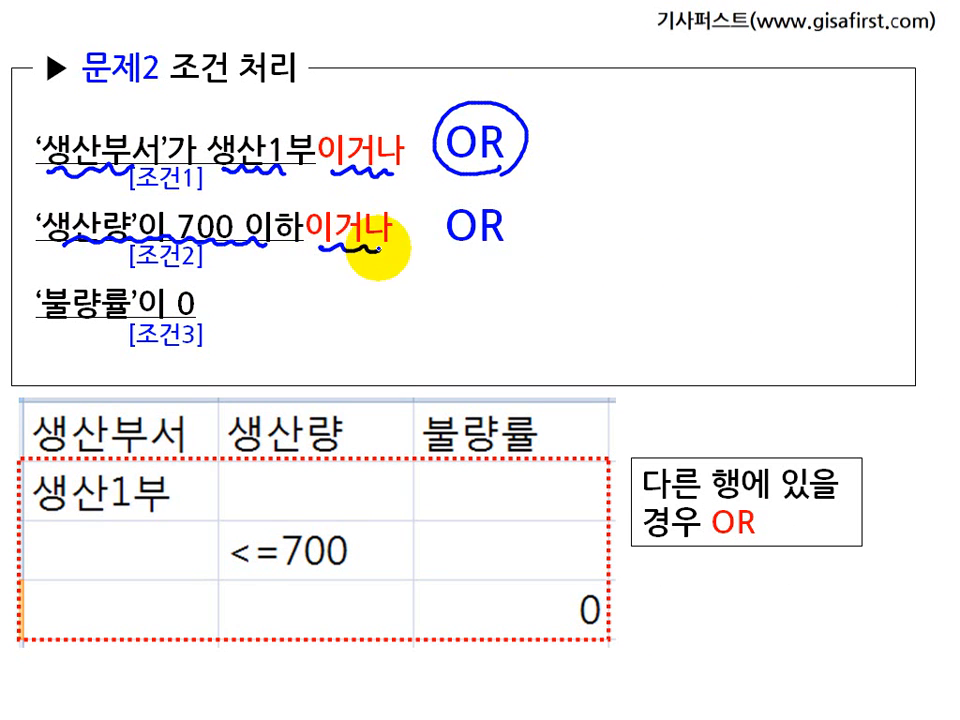
pyautogui.moveTo(45, 316); pyautogui.dragTo(196, 316)
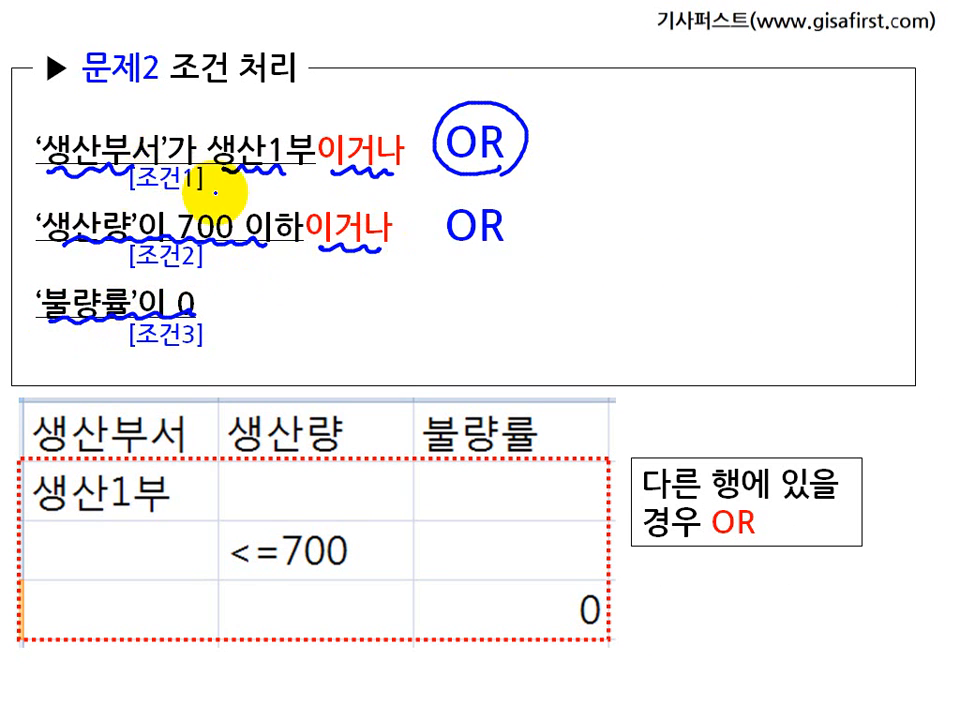
pyautogui.moveTo(447, 245)
pyautogui.mouseDown()
pyautogui.moveTo(439, 189)
pyautogui.moveTo(506, 261)
pyautogui.moveTo(476, 262)
pyautogui.mouseUp()
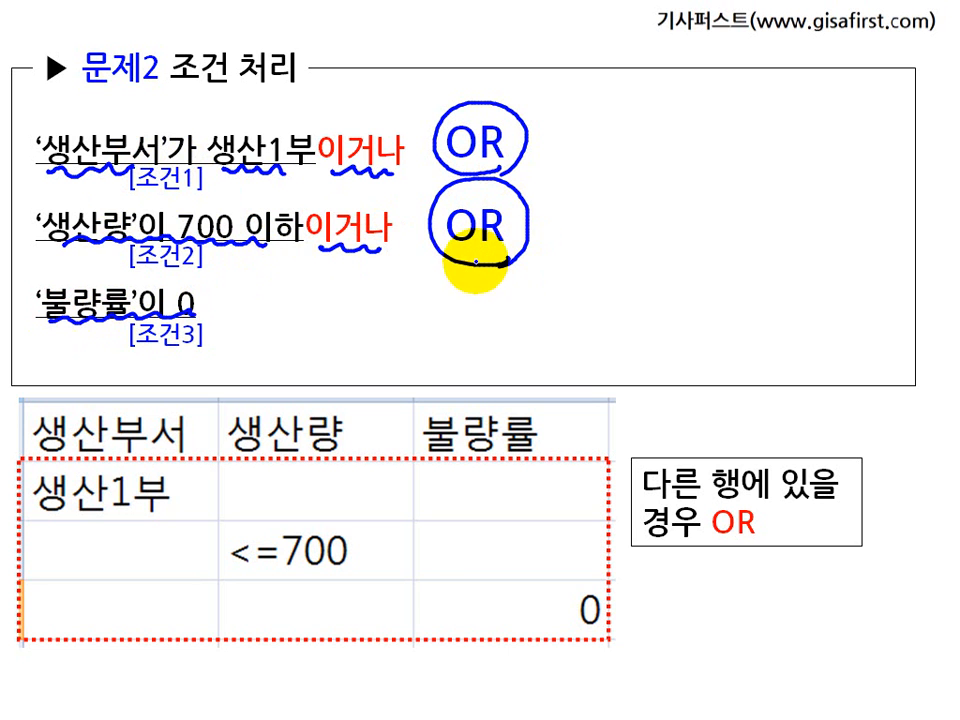
pyautogui.moveTo(267, 185)
pyautogui.mouseDown()
pyautogui.moveTo(236, 195)
pyautogui.moveTo(121, 125)
pyautogui.mouseUp()
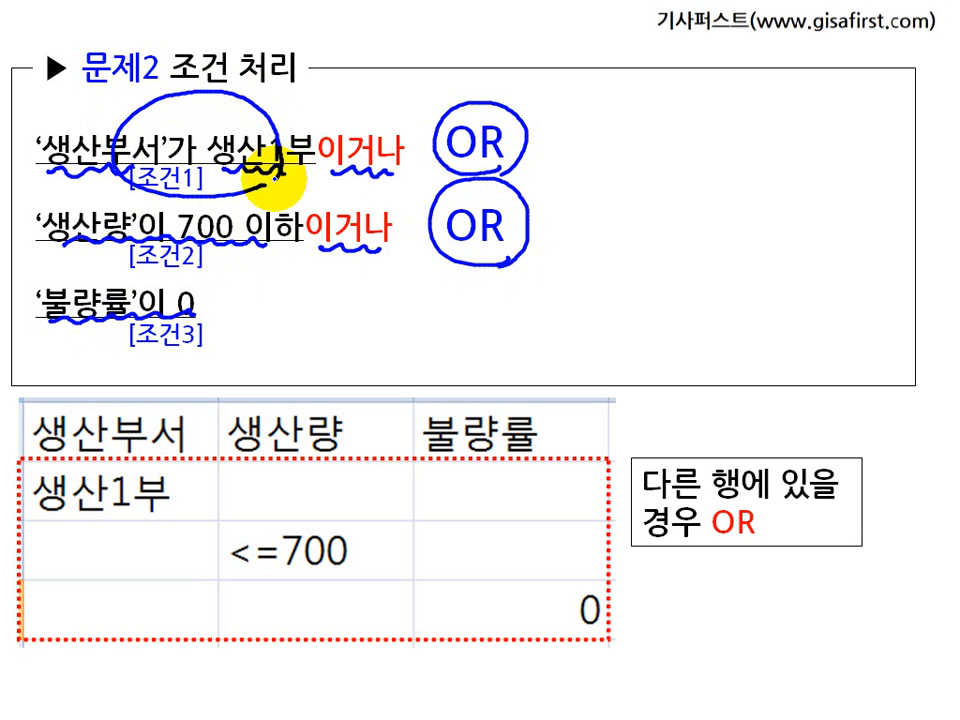
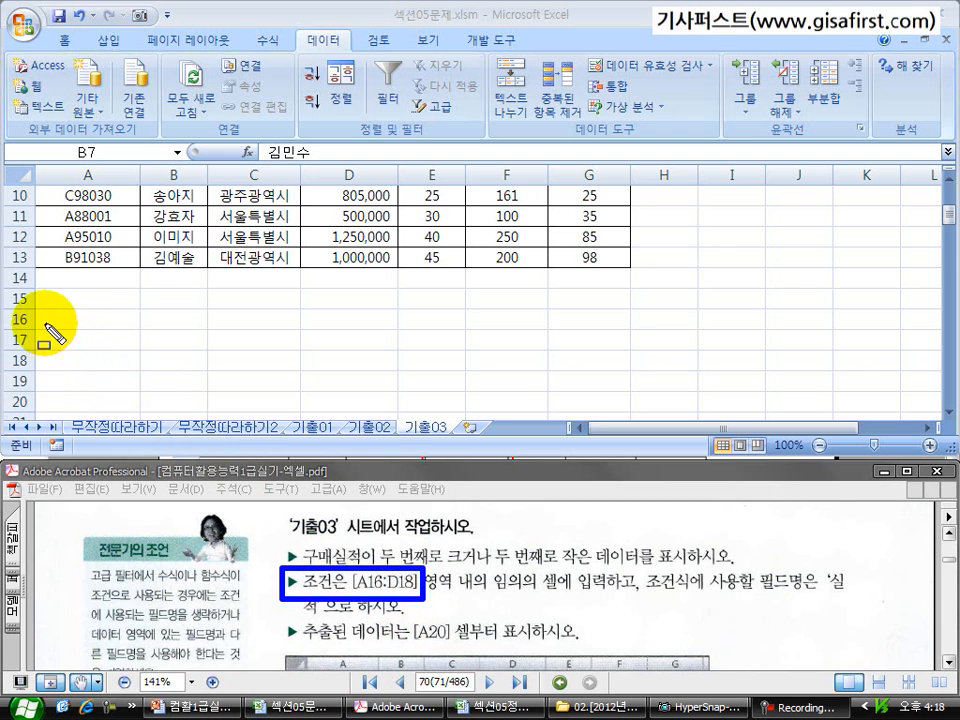
# Step: Mark the criteria range A16:D18 on the 기출03 sheet and the criteria field-name instruction in the PDF
pyautogui.moveTo(32, 306)
pyautogui.mouseDown()
pyautogui.moveTo(94, 369)
pyautogui.moveTo(143, 390)
pyautogui.moveTo(377, 388)
pyautogui.moveTo(400, 375)
pyautogui.mouseUp()
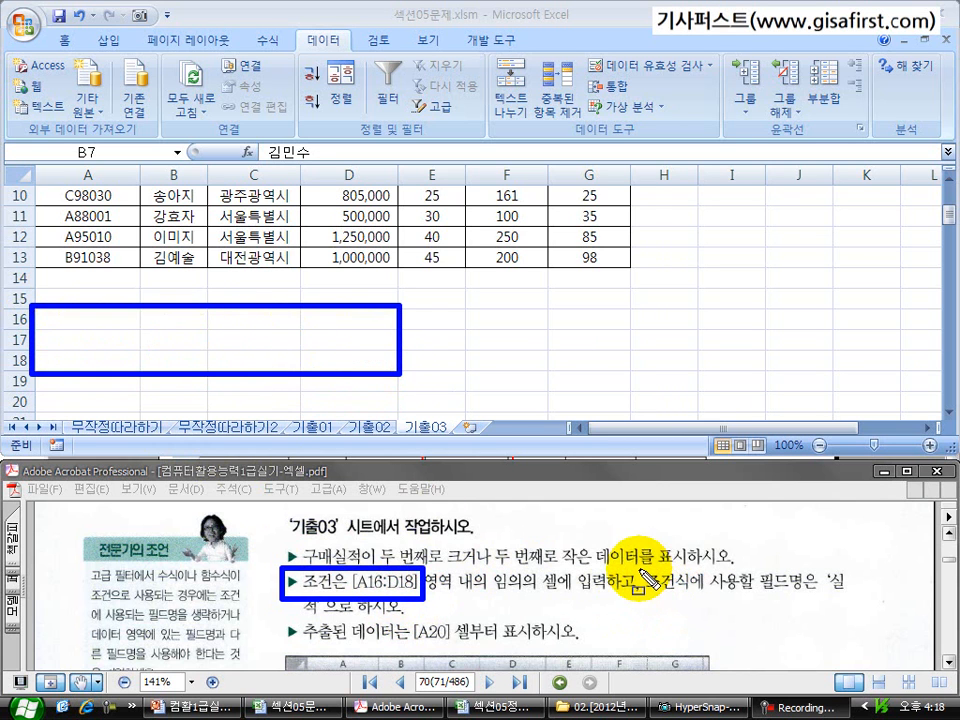
pyautogui.moveTo(640, 573)
pyautogui.mouseDown()
pyautogui.moveTo(681, 590)
pyautogui.moveTo(808, 598)
pyautogui.moveTo(823, 572)
pyautogui.moveTo(872, 598)
pyautogui.mouseUp()
pyautogui.press('Escape')
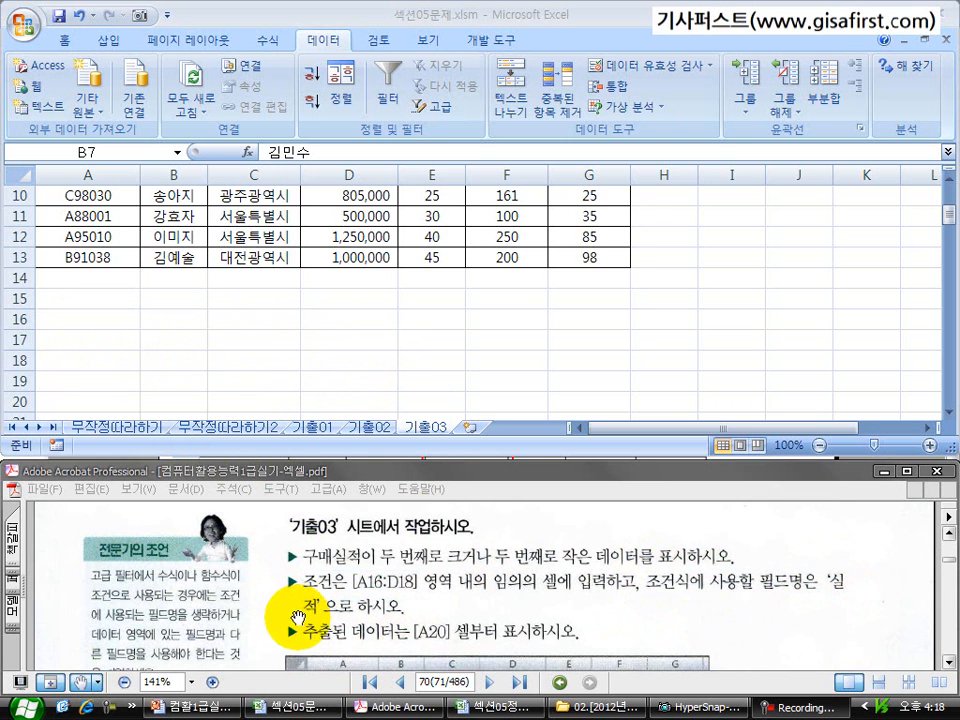
# Step: Enter the criteria heading 실적 in both A16 and B16 of the 기출03 sheet, checking it against the table's field names
pyautogui.click(102, 322)
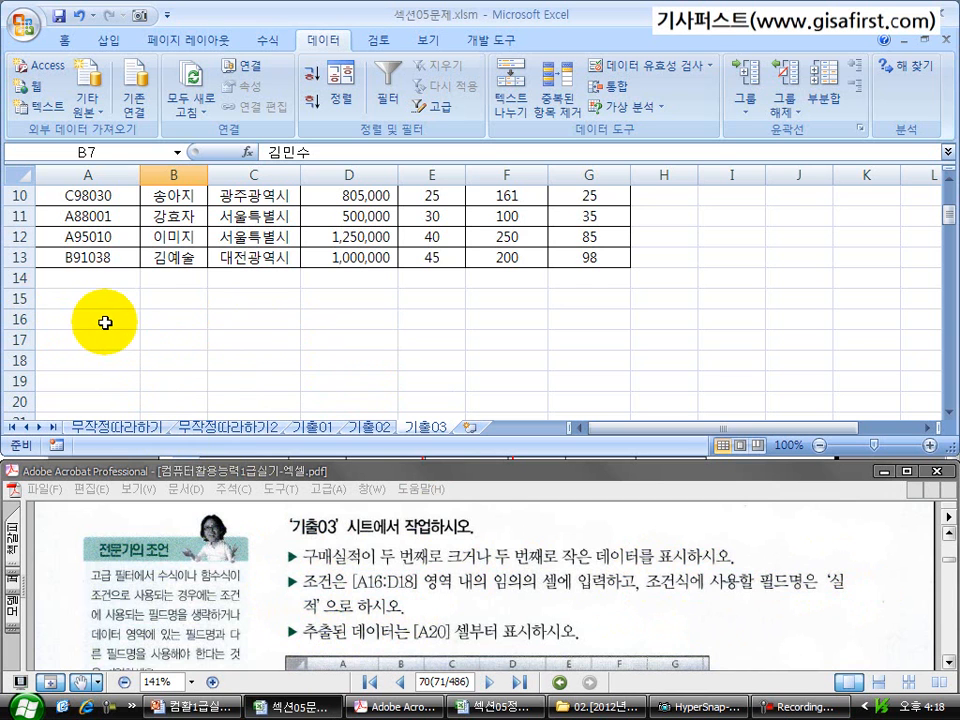
pyautogui.click(107, 321)
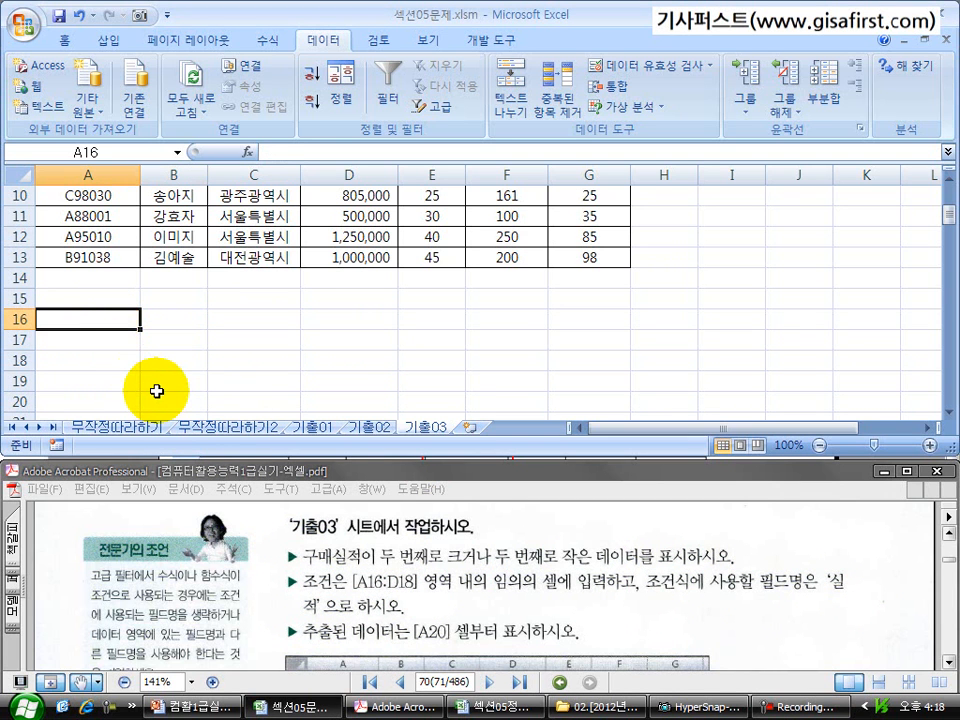
pyautogui.write('ㅅ')
pyautogui.press('Tab')
pyautogui.write('실저')
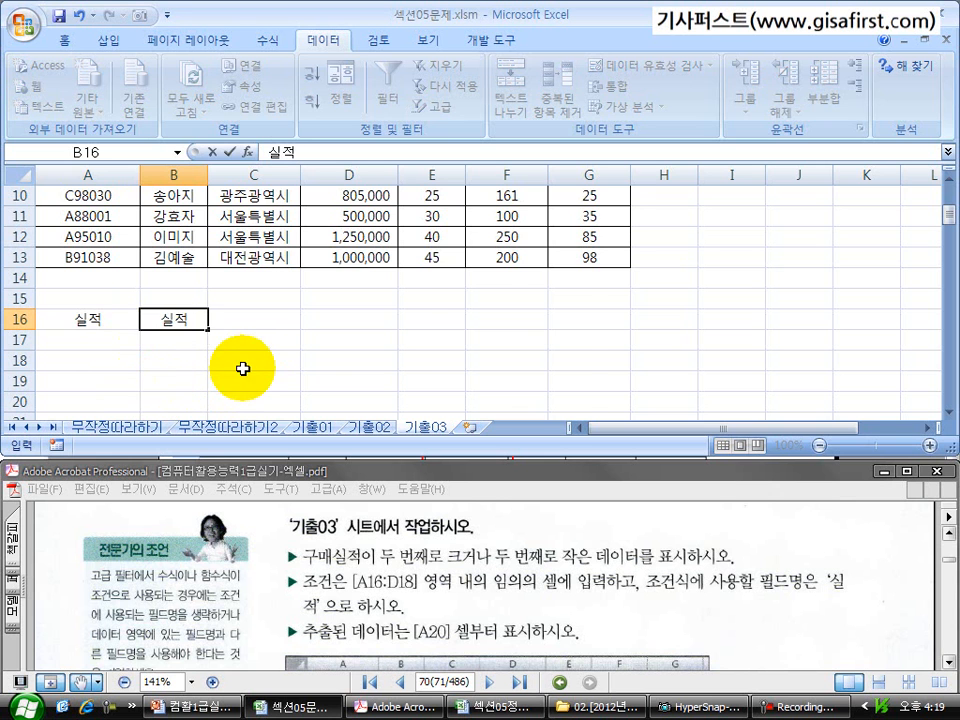
pyautogui.scroll(3, 150, 290)
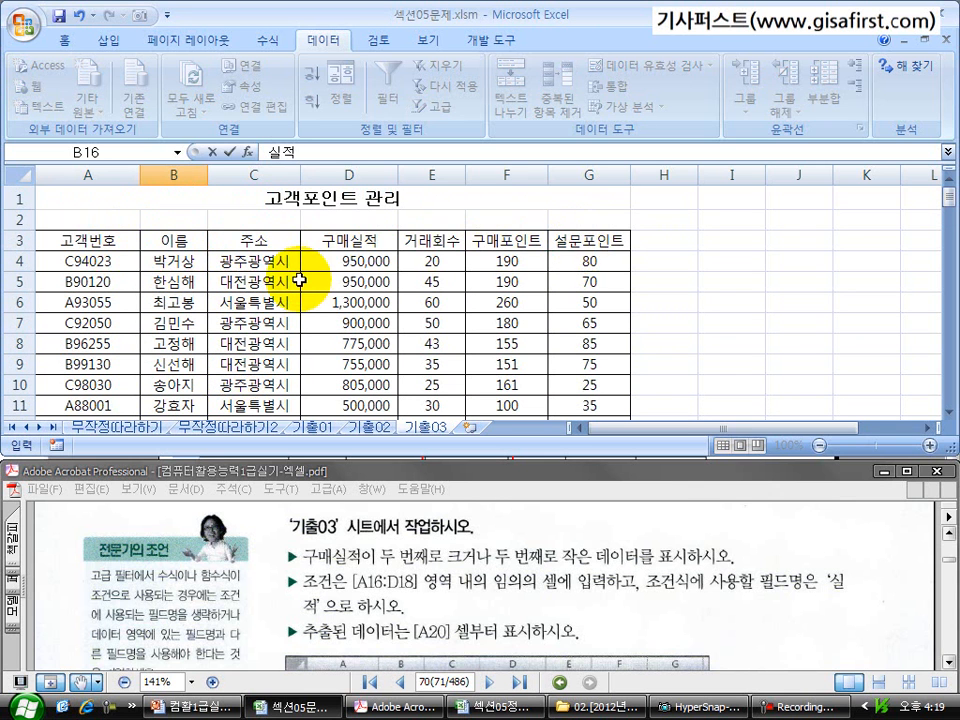
pyautogui.scroll(-2, 298, 282)
pyautogui.scroll(-1, 298, 282)
pyautogui.click(115, 318)
pyautogui.click(167, 318)
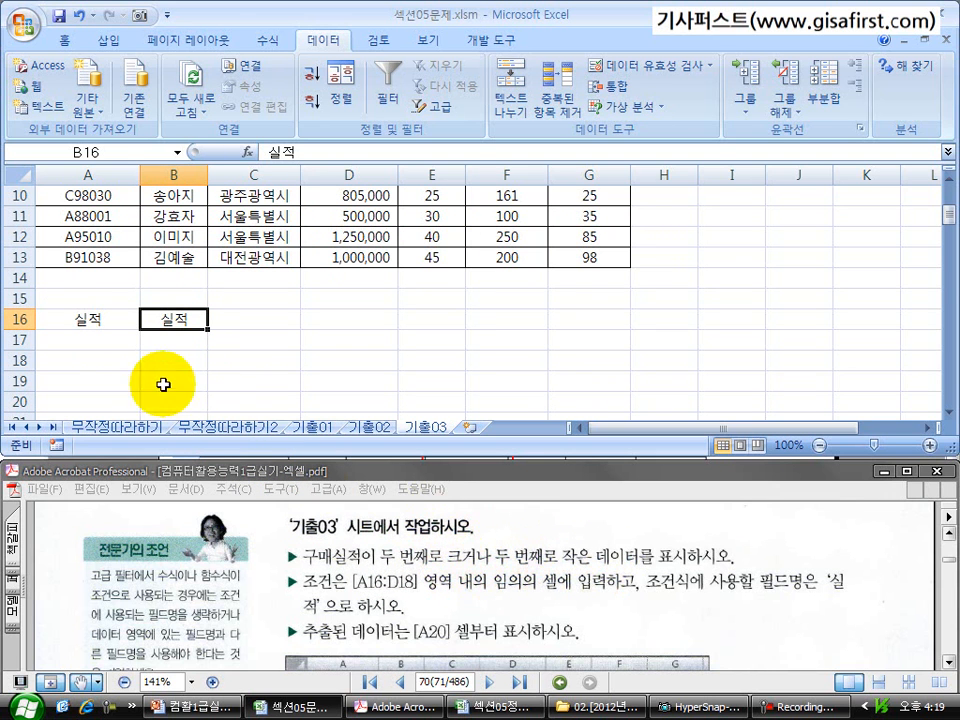
pyautogui.click(21, 341)
pyautogui.click(15, 360)
pyautogui.click(18, 340)
pyautogui.click(20, 360)
# Step: Start a formula in A17 and insert the LARGE function from the list of all functions
pyautogui.click(57, 342)
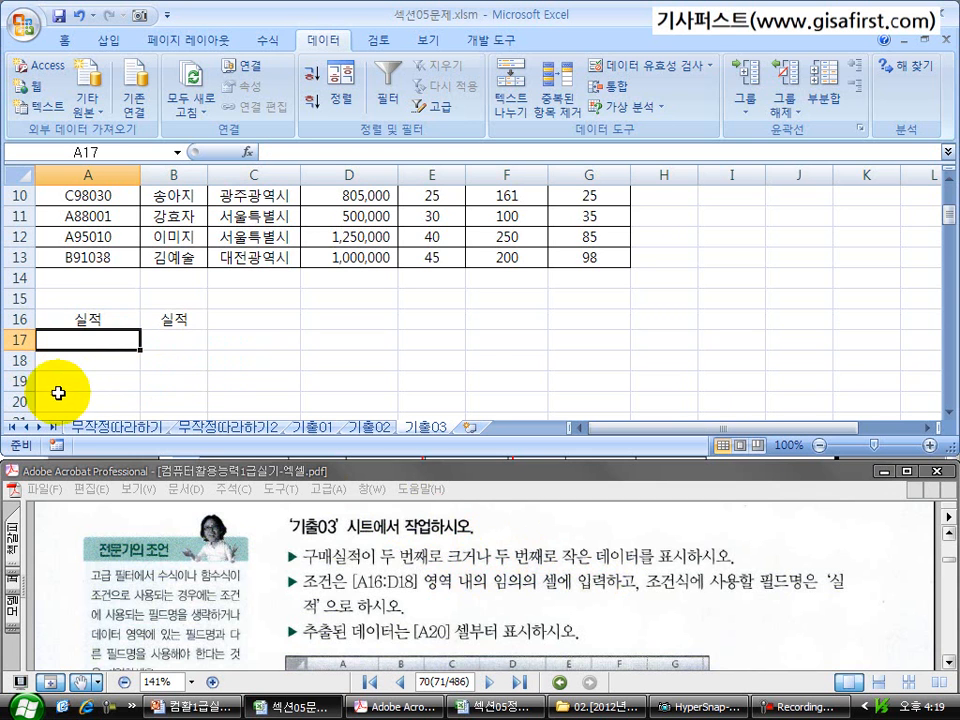
pyautogui.write('=')
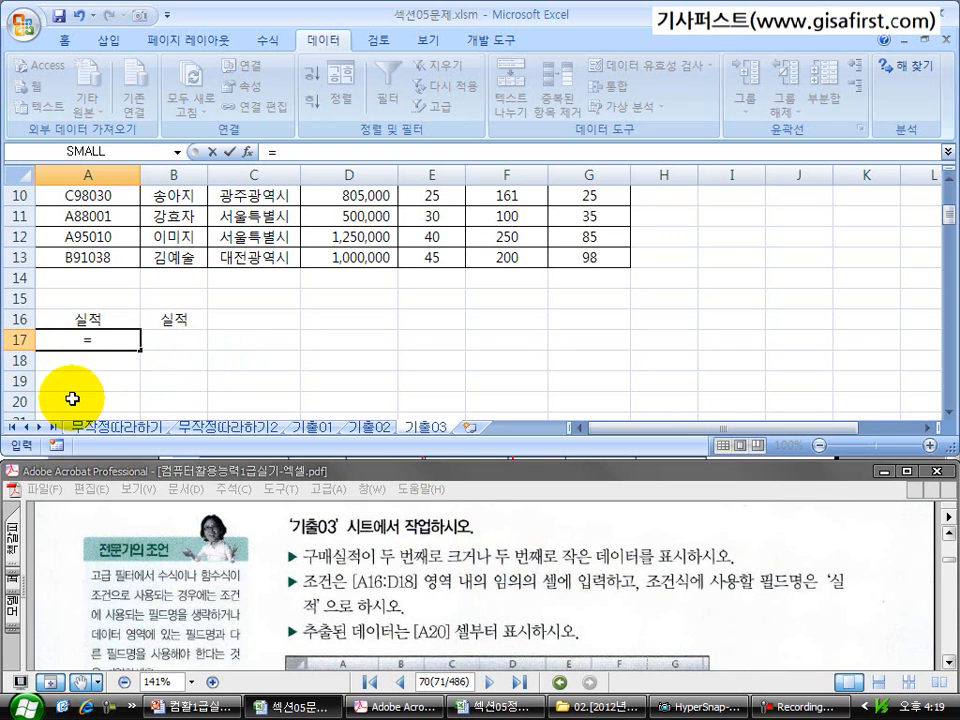
pyautogui.click(247, 152)
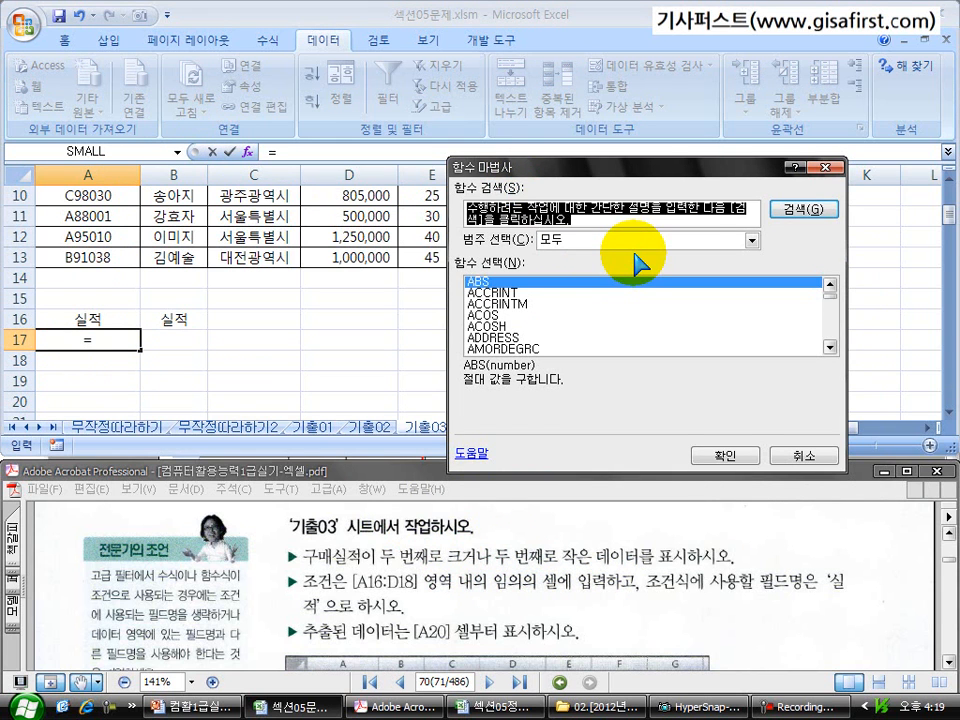
pyautogui.click(559, 316)
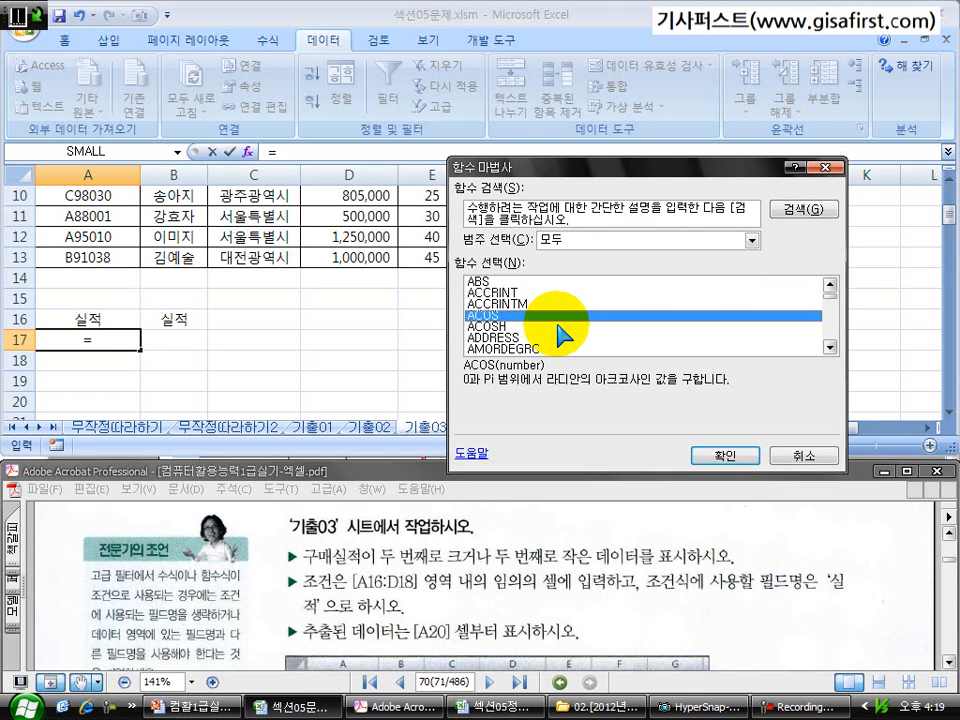
pyautogui.press('l')
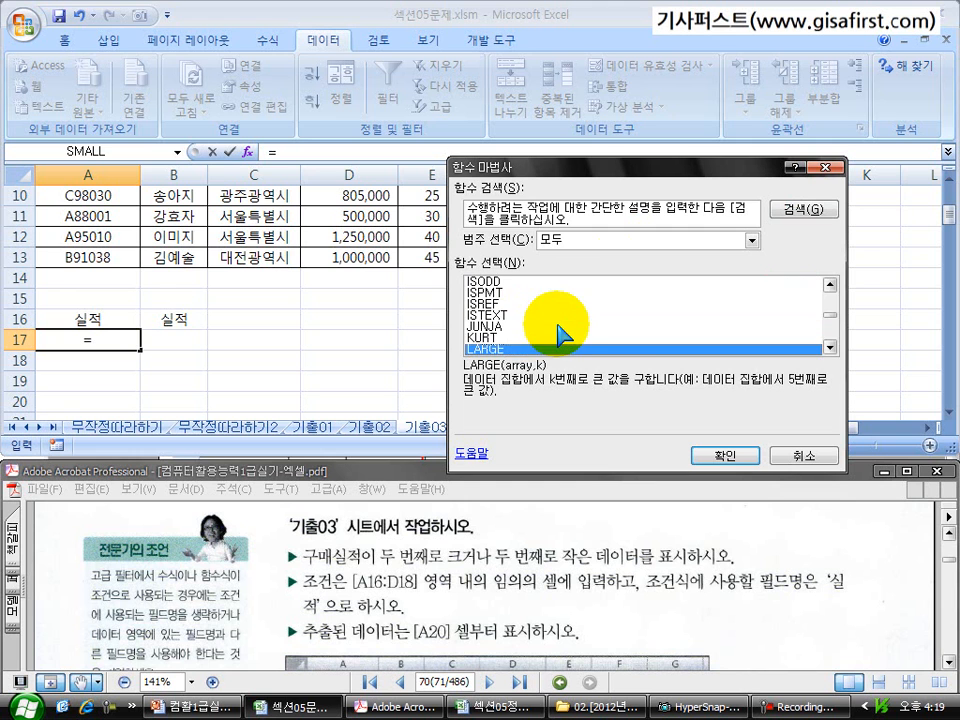
pyautogui.click(829, 347)
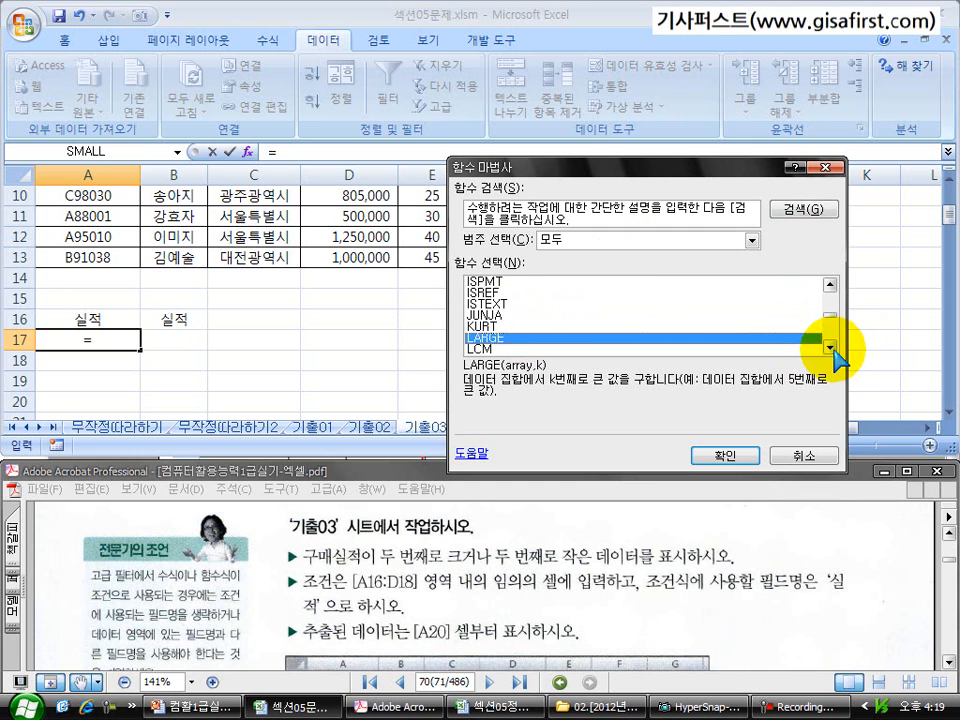
pyautogui.click(829, 347)
pyautogui.click(722, 455)
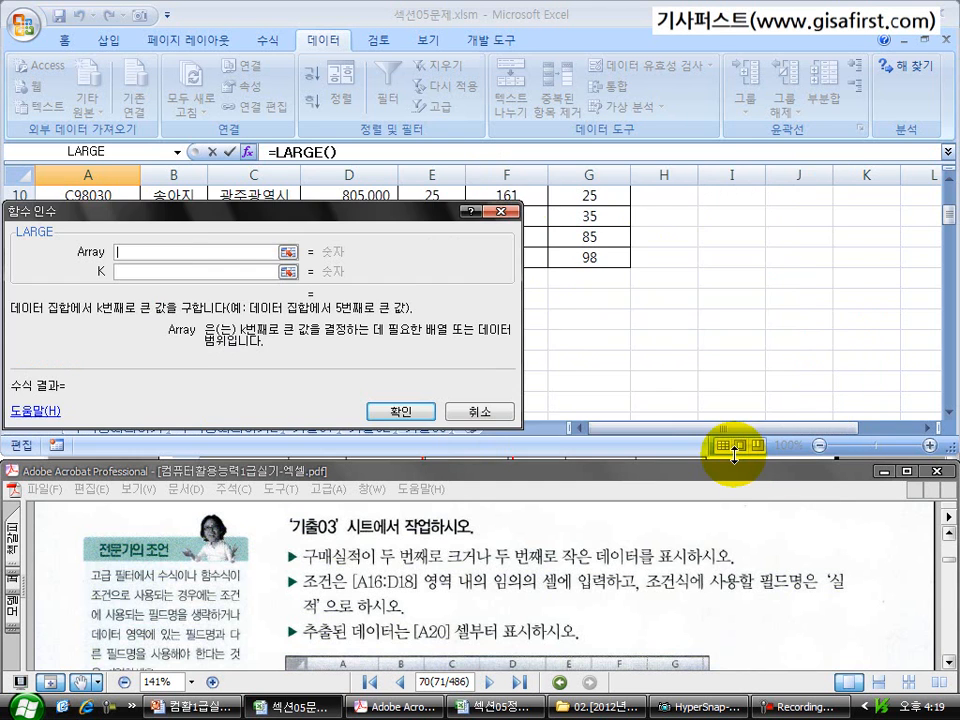
pyautogui.moveTo(189, 211); pyautogui.dragTo(591, 180)
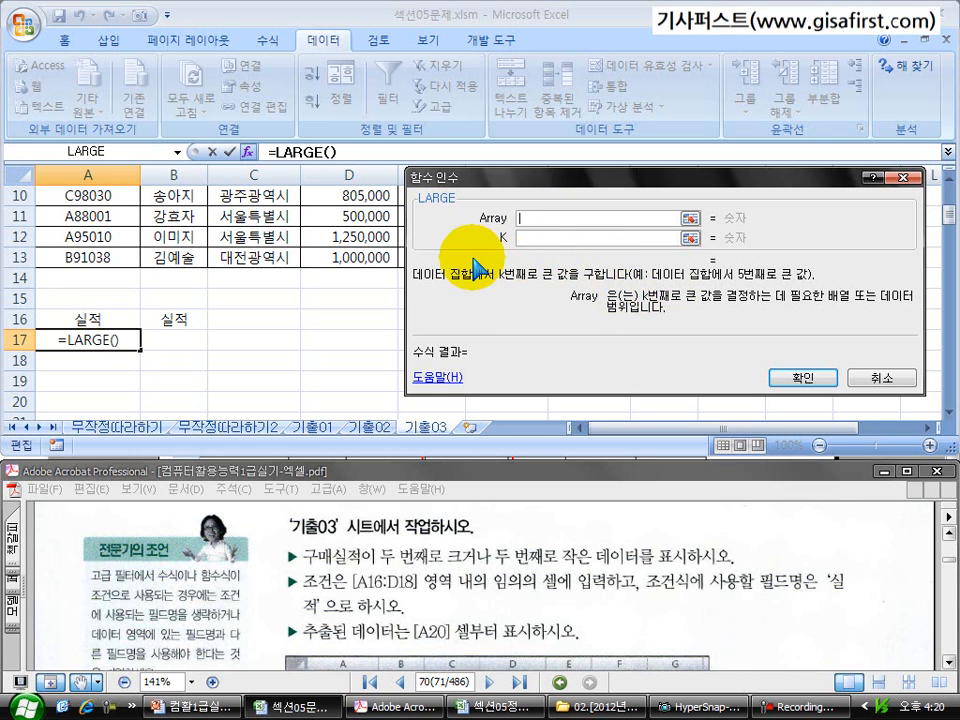
pyautogui.moveTo(572, 172); pyautogui.dragTo(441, 374)
pyautogui.moveTo(940, 214); pyautogui.dragTo(948, 205)
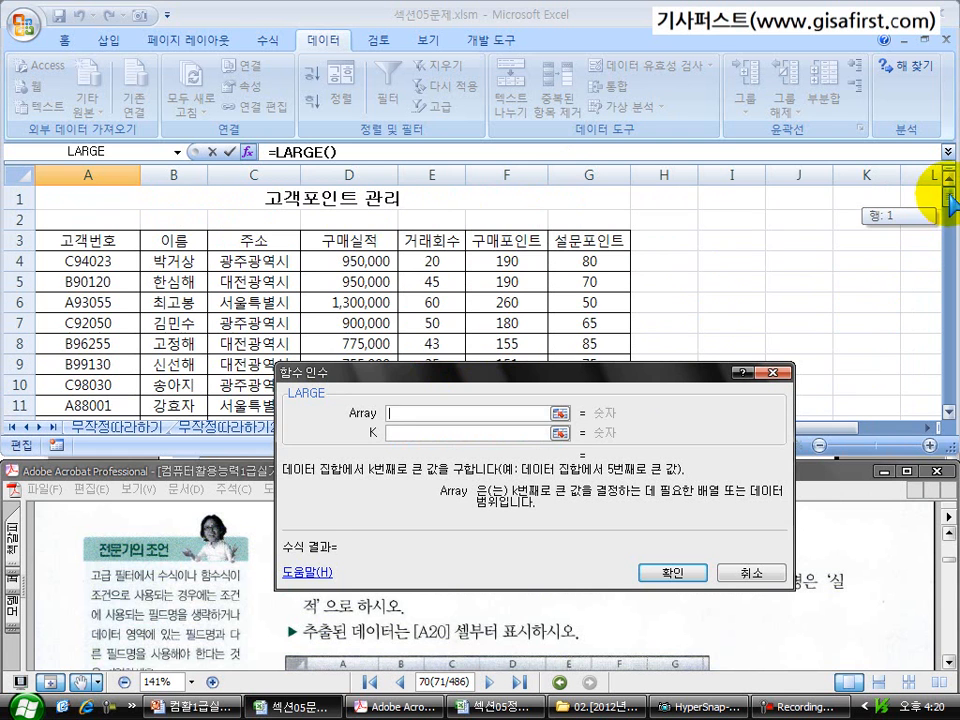
pyautogui.moveTo(360, 261); pyautogui.dragTo(576, 280)
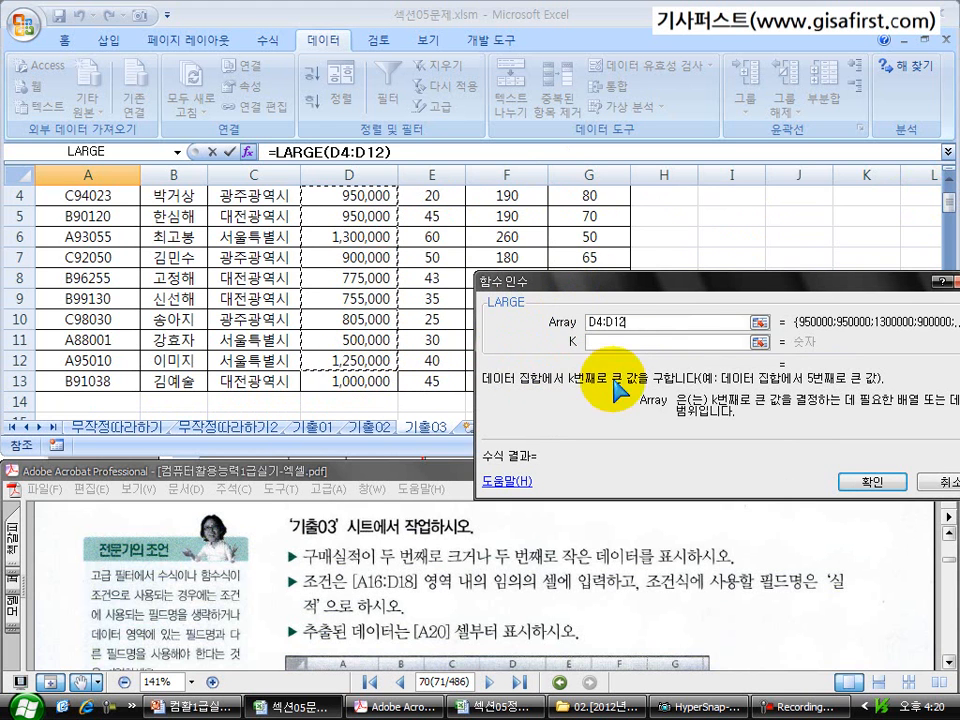
pyautogui.click(758, 322)
pyautogui.write('+')
pyautogui.moveTo(355, 381); pyautogui.dragTo(356, 236)
pyautogui.scroll(-2, 360, 298)
pyautogui.scroll(1, 360, 298)
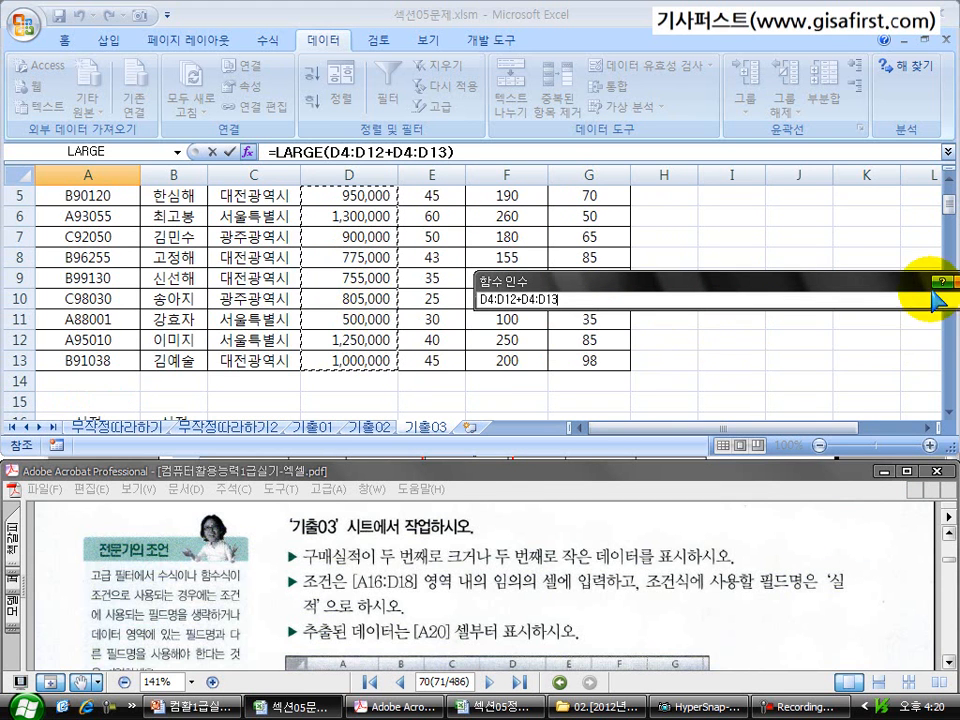
pyautogui.moveTo(786, 281); pyautogui.dragTo(667, 281)
pyautogui.click(860, 299)
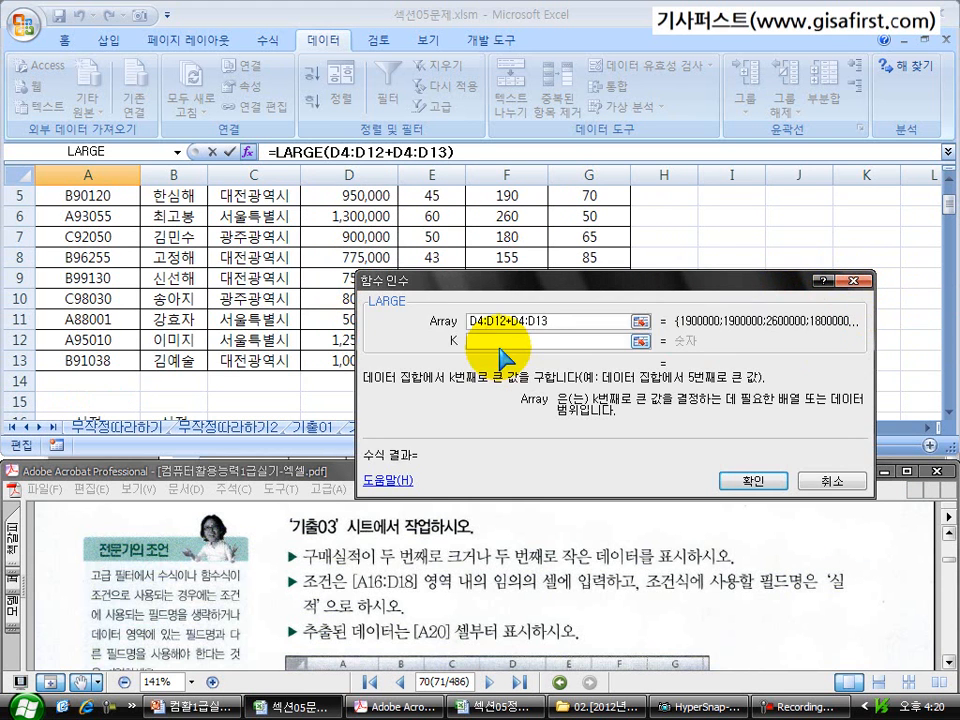
pyautogui.moveTo(571, 322); pyautogui.dragTo(457, 325)
pyautogui.press('Delete')
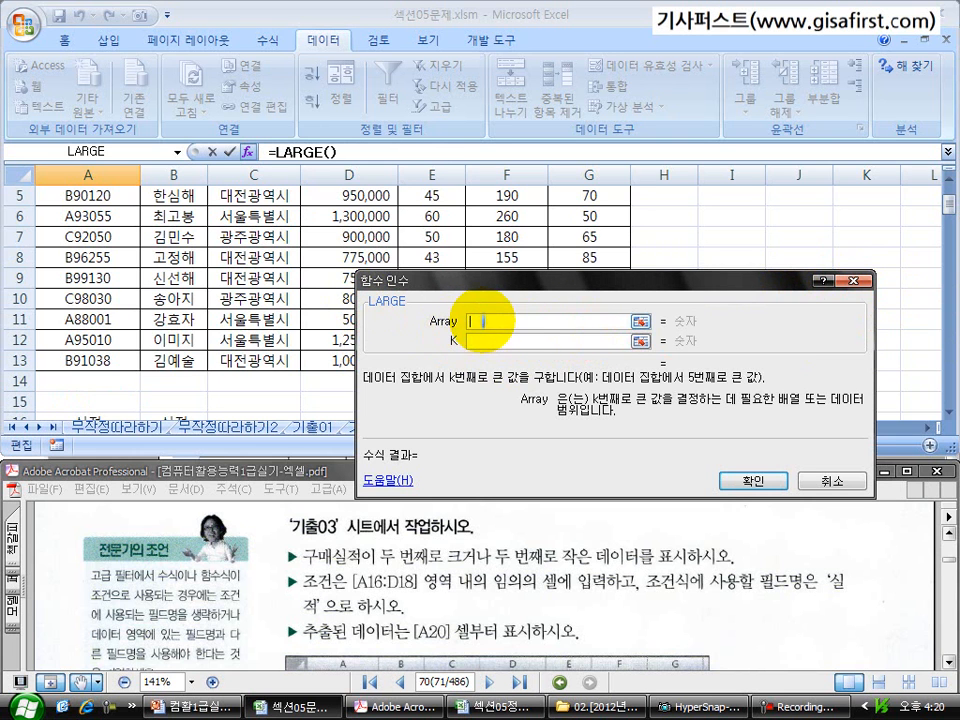
# Step: Give the LARGE function in A17 the absolute array $D$4:$D$13 and a K of 2
pyautogui.click(639, 321)
pyautogui.moveTo(402, 358); pyautogui.dragTo(362, 237)
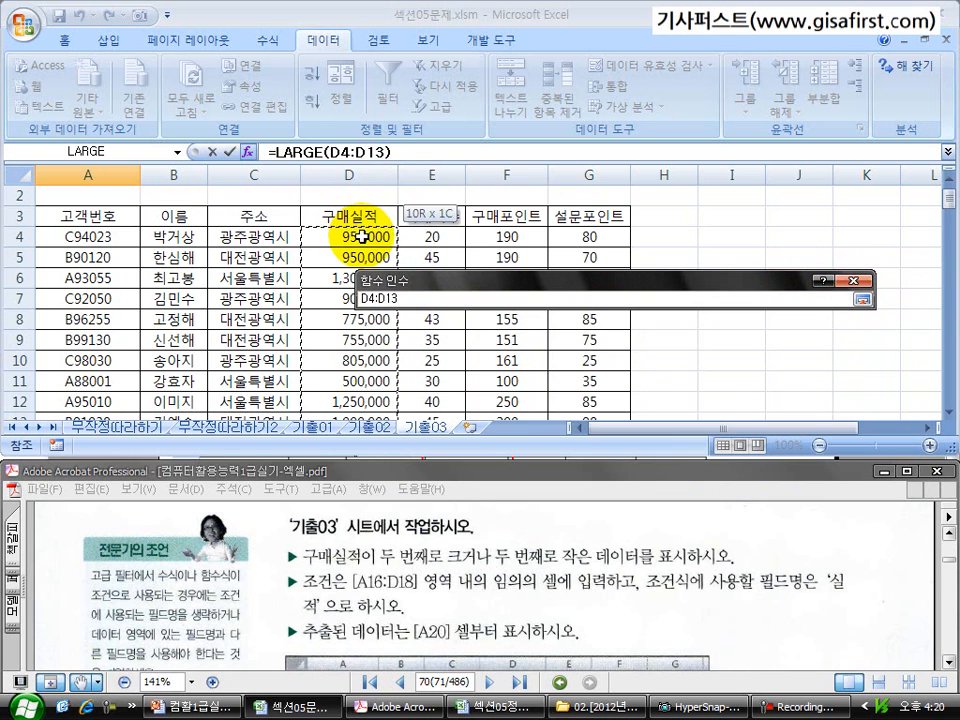
pyautogui.click(862, 299)
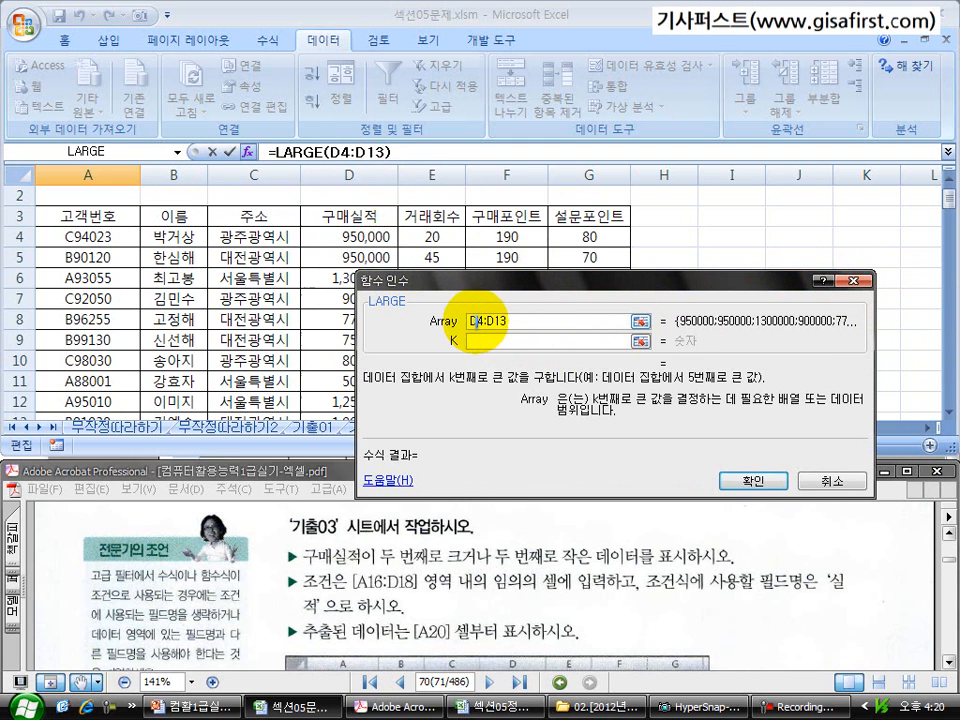
pyautogui.click(480, 340)
pyautogui.click(470, 321)
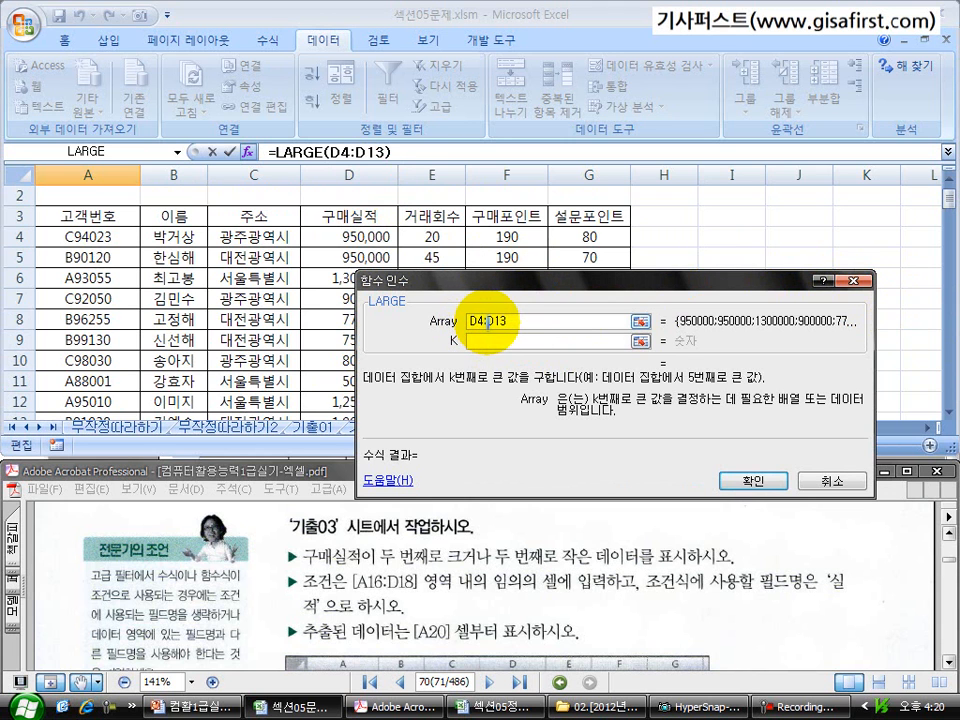
pyautogui.press('F4')
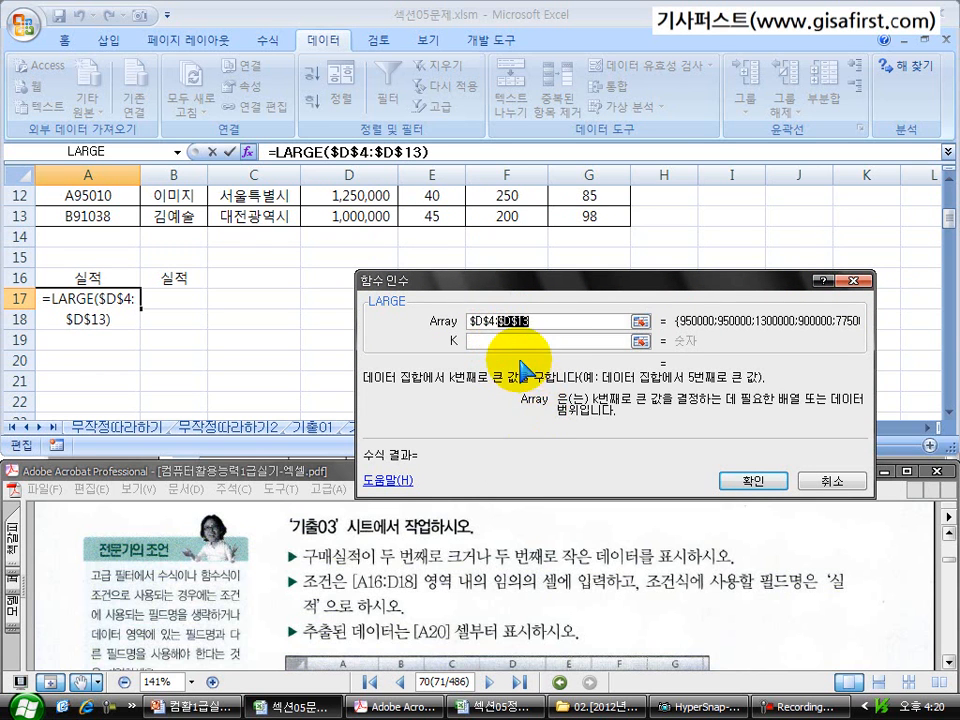
pyautogui.click(511, 341)
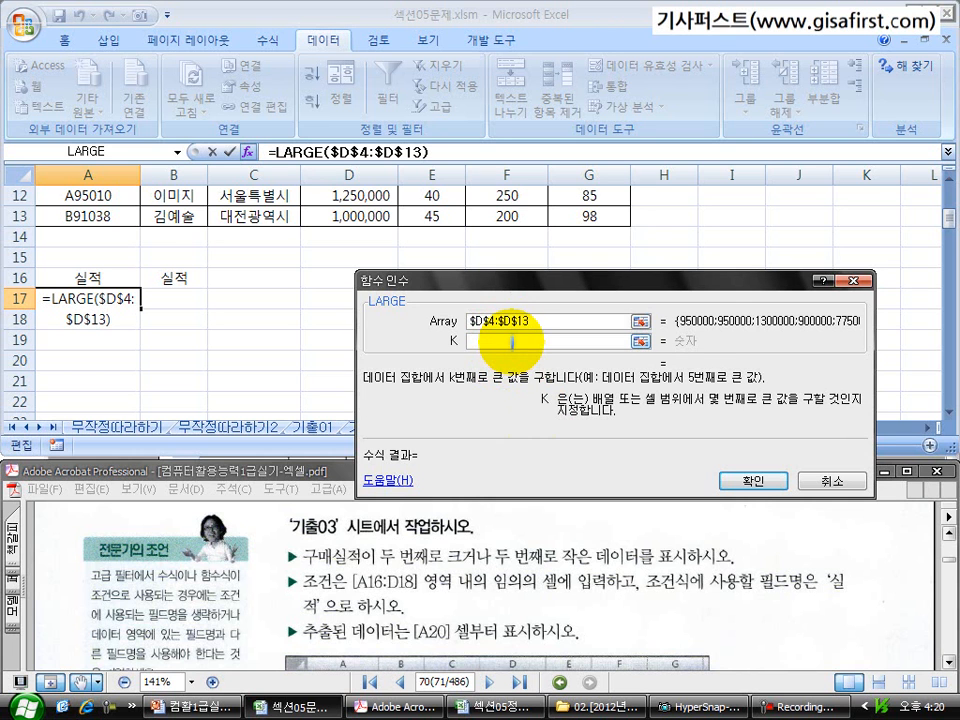
pyautogui.click(745, 483)
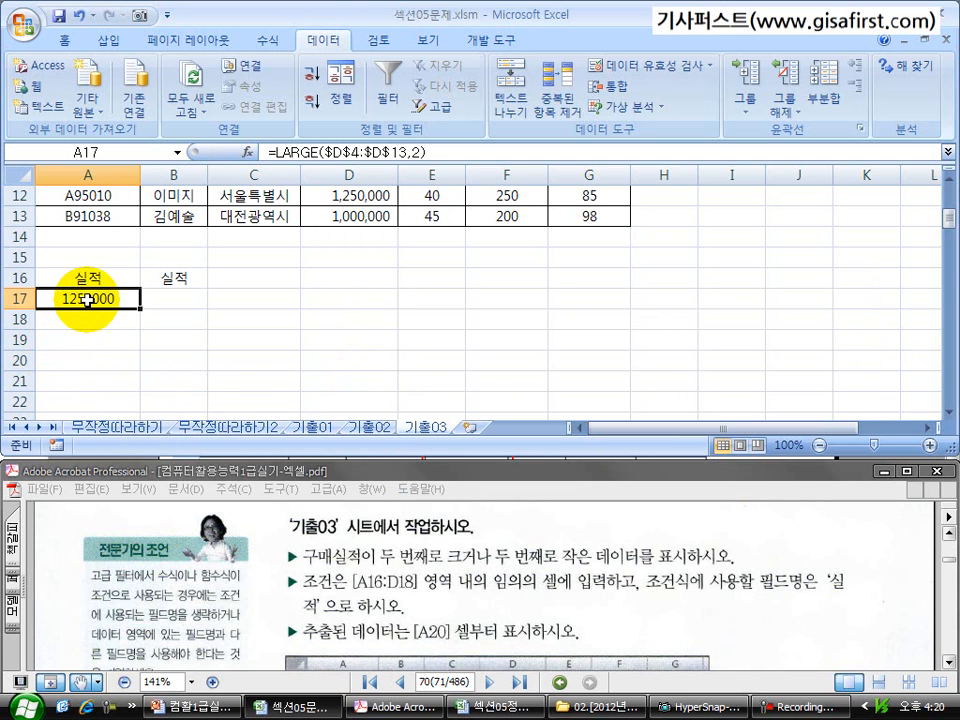
# Step: Turn the A17 formula into a comparison with the first 구매실적 value, =D4=LARGE($D$4:$D$13,2), after checking its result against the table
pyautogui.scroll(1, 146, 368)
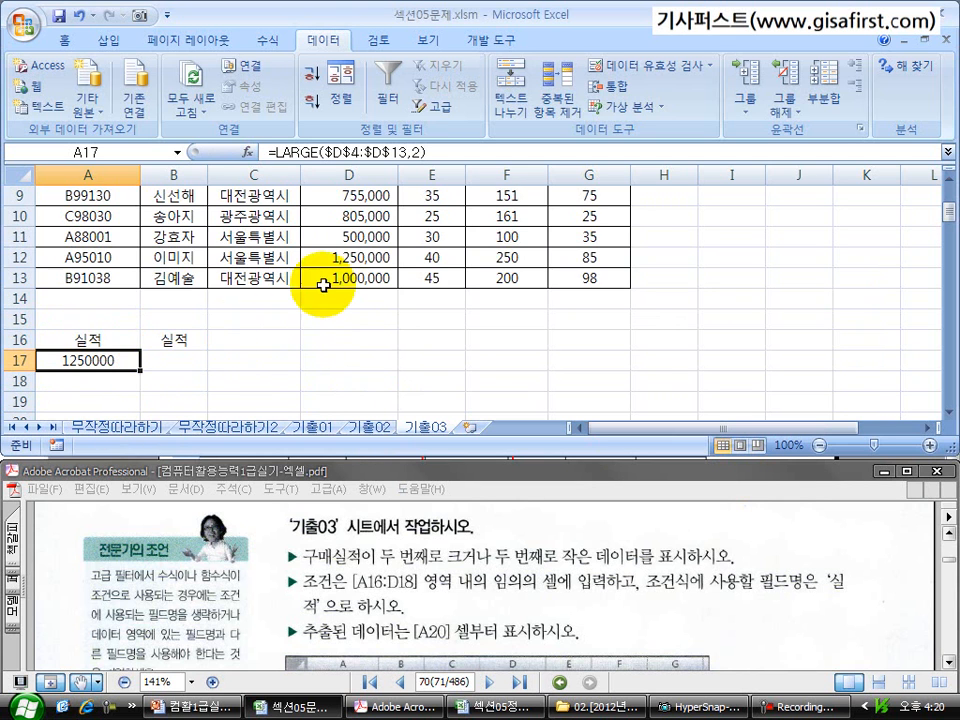
pyautogui.click(348, 258)
pyautogui.click(105, 361)
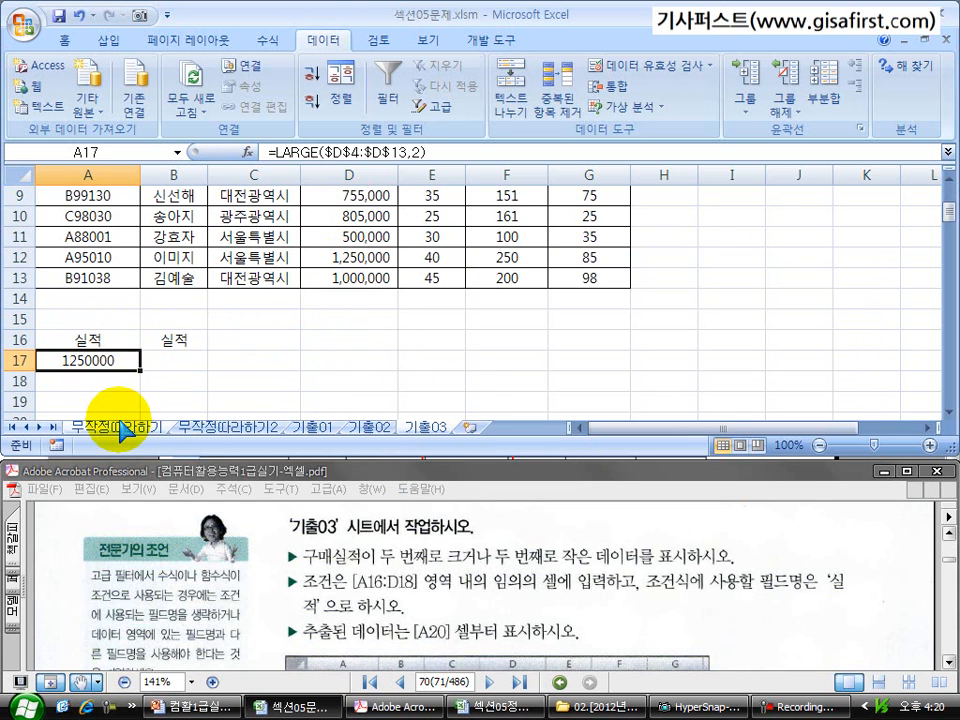
pyautogui.click(265, 152)
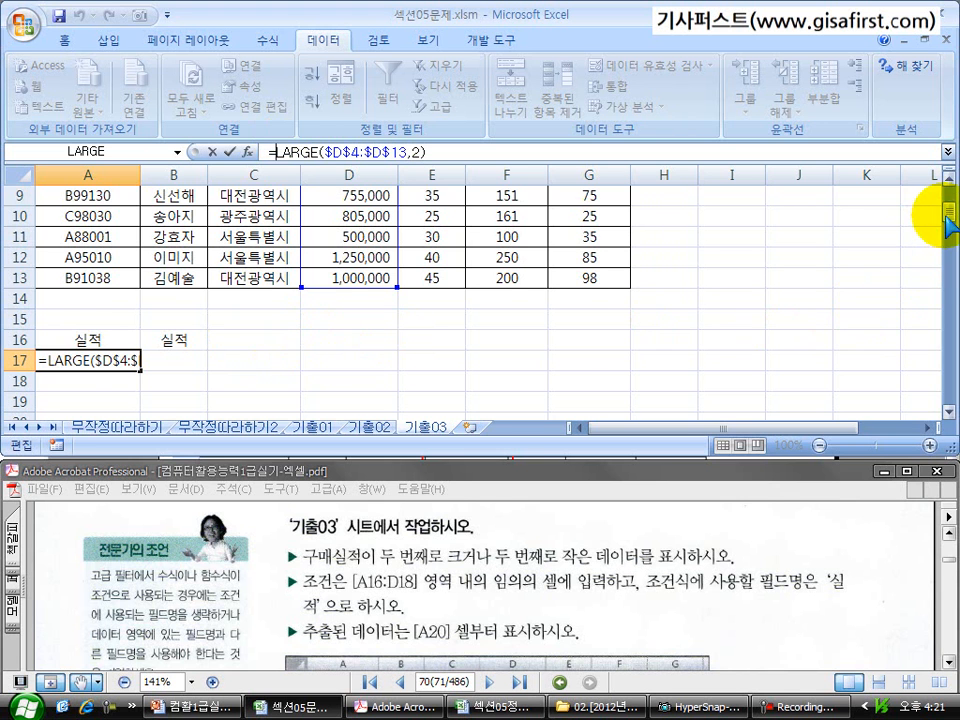
pyautogui.moveTo(940, 208); pyautogui.dragTo(940, 186)
pyautogui.click(357, 256)
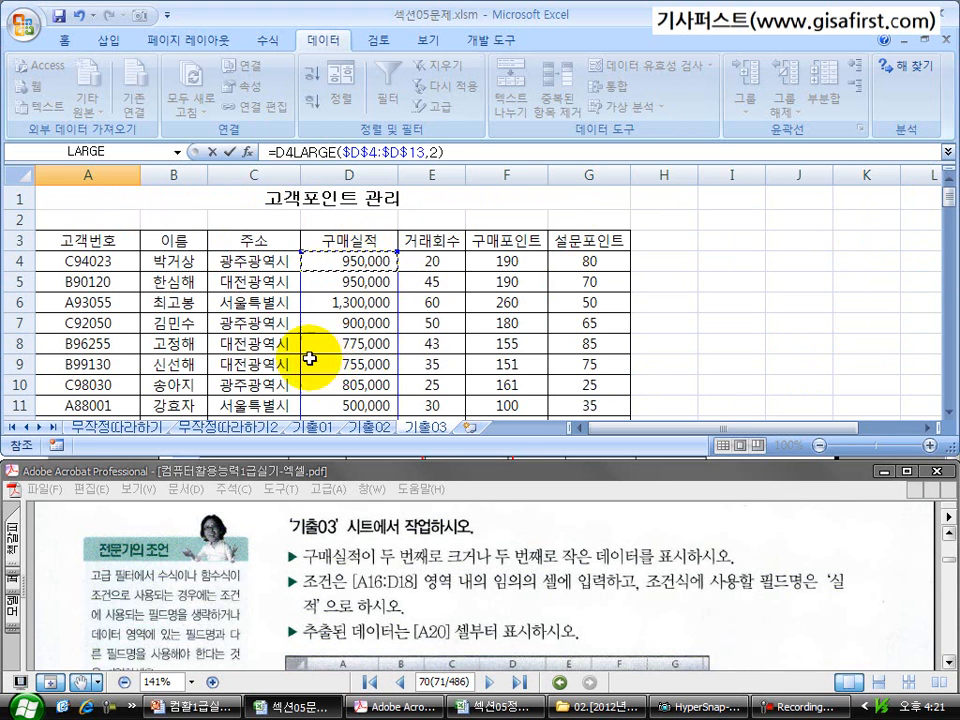
pyautogui.write('=')
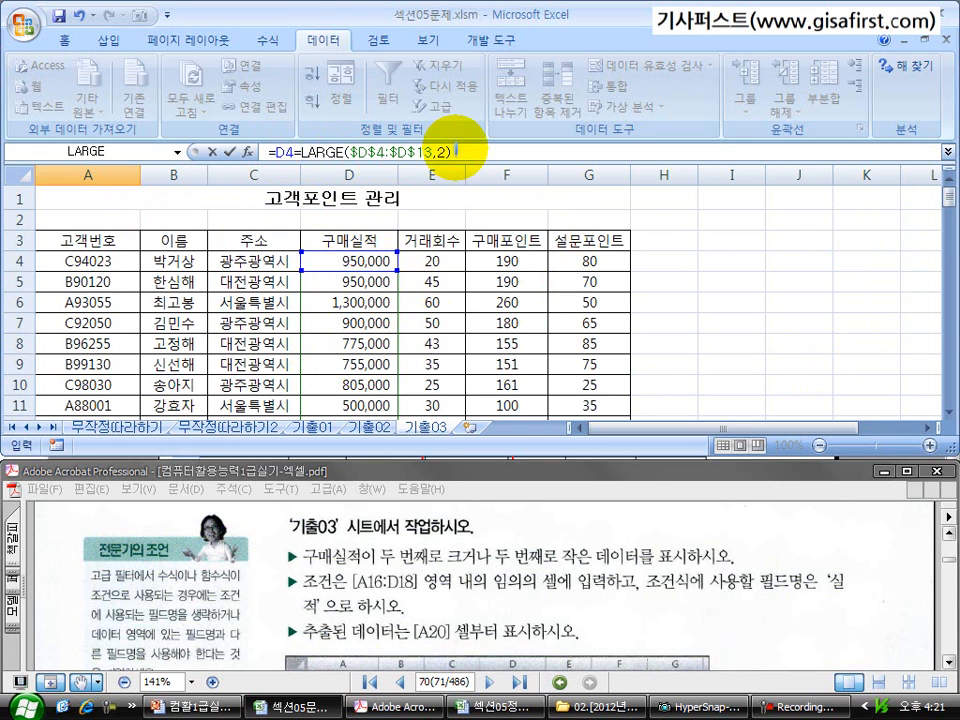
pyautogui.press('Return')
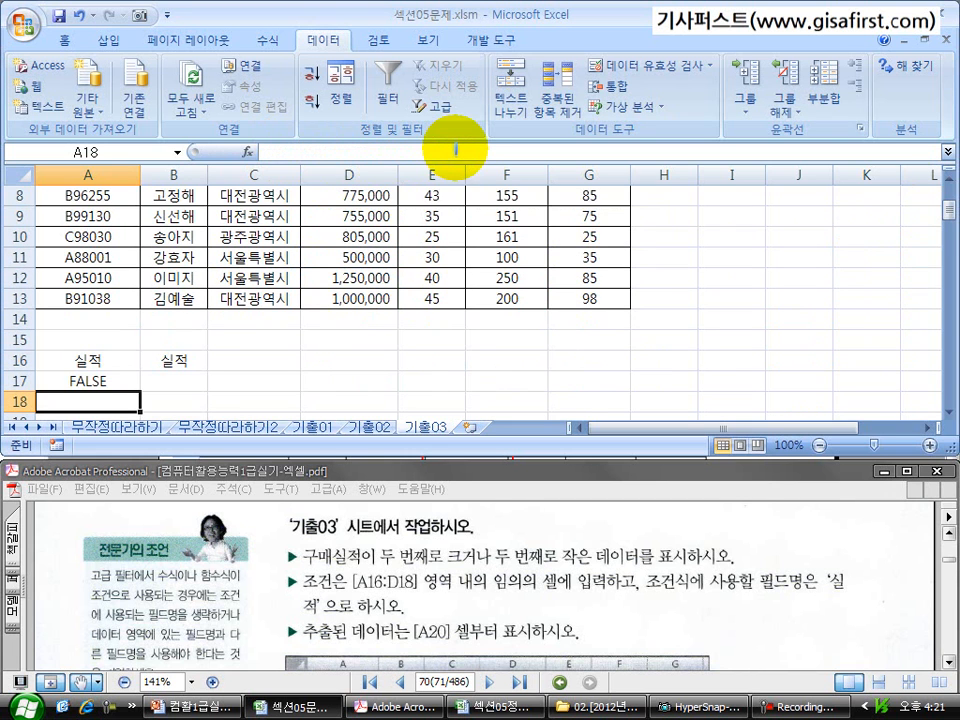
# Step: Start a formula in B18 with the SMALL function chosen from the list of all functions
pyautogui.click(173, 405)
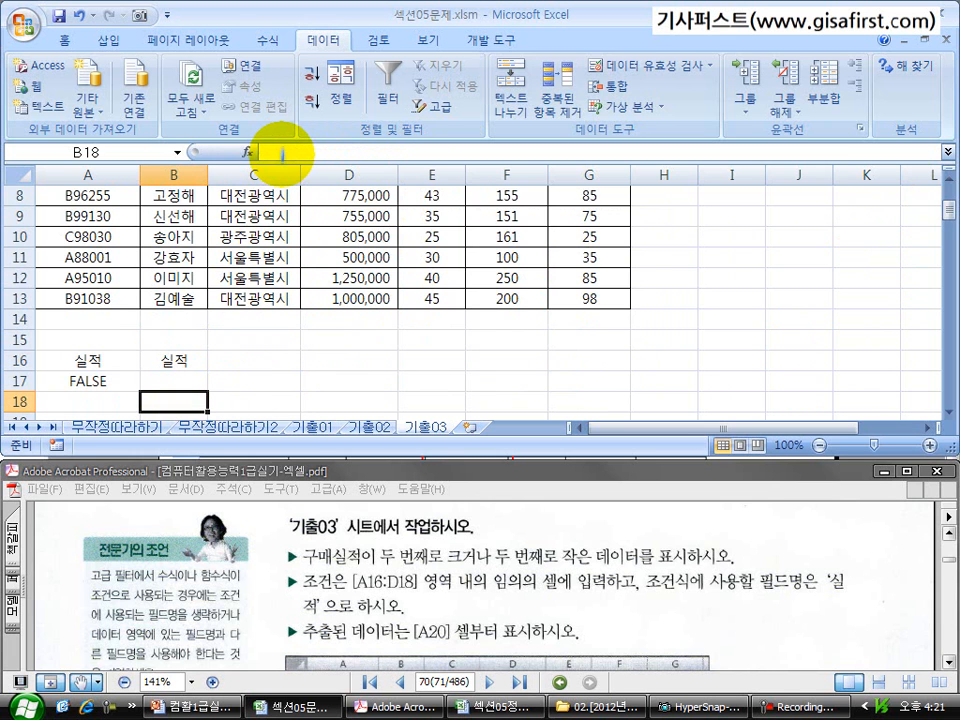
pyautogui.click(247, 152)
pyautogui.click(524, 317)
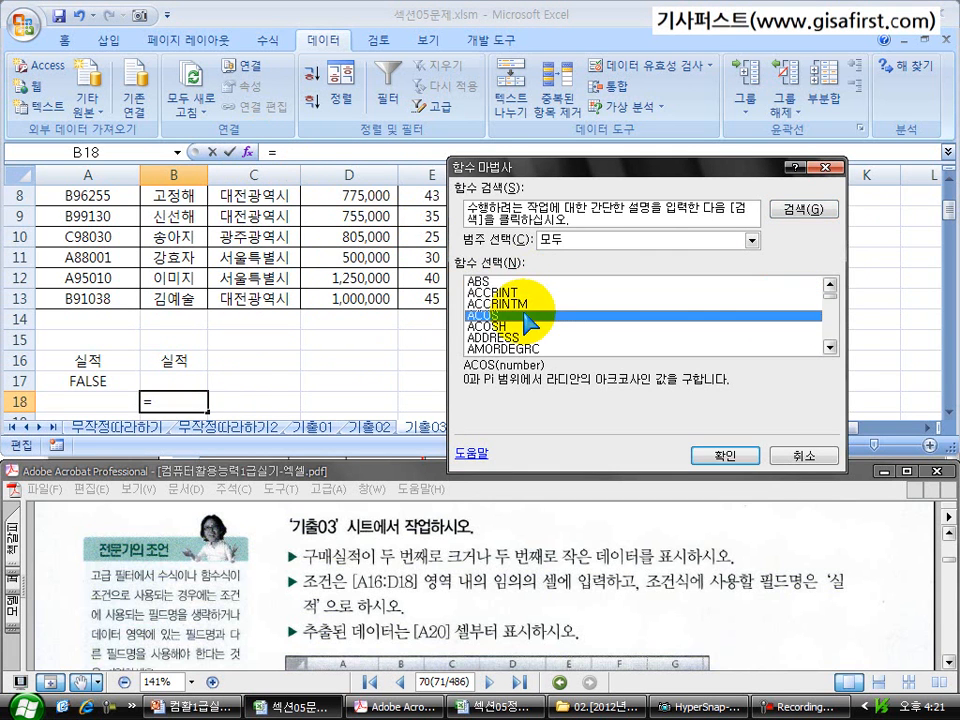
pyautogui.press('s')
pyautogui.click(829, 346)
pyautogui.click(829, 346)
pyautogui.click(829, 346)
pyautogui.click(829, 346)
pyautogui.click(829, 346)
pyautogui.click(829, 346)
pyautogui.click(829, 346)
pyautogui.click(829, 346)
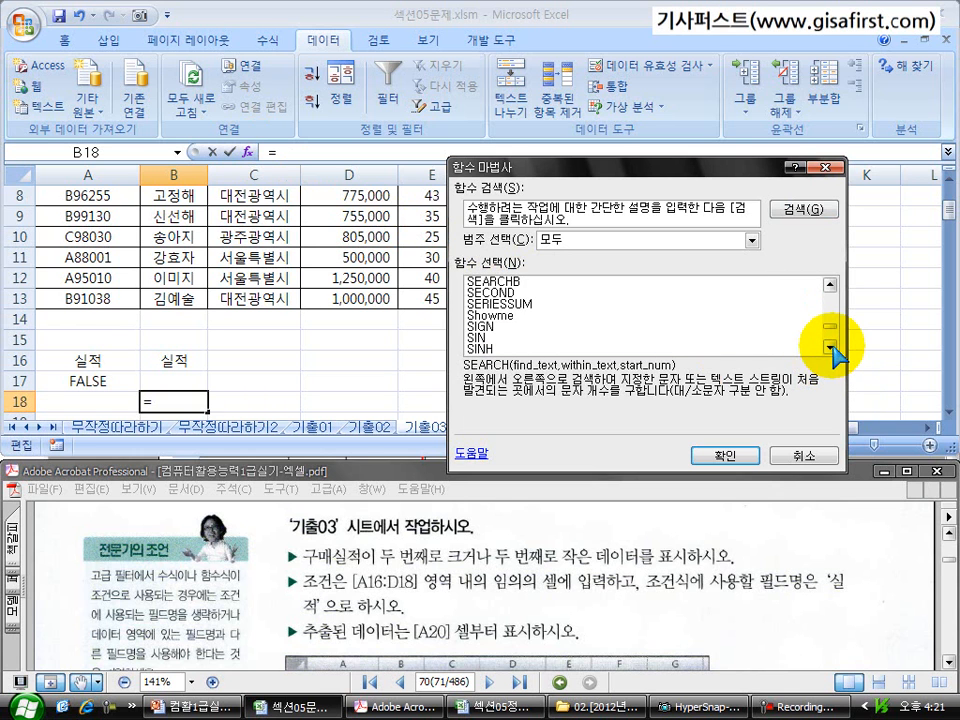
pyautogui.click(829, 346)
pyautogui.click(829, 346)
pyautogui.click(829, 346)
pyautogui.click(497, 327)
pyautogui.click(722, 453)
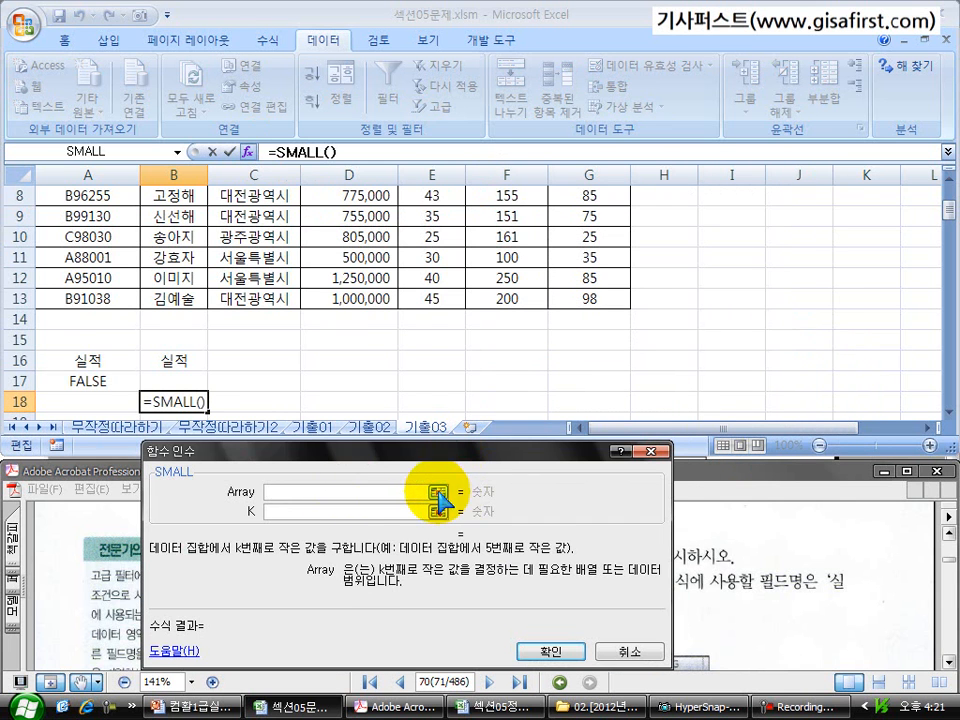
# Step: Give the SMALL function in B18 the absolute array $D$4:$D$13 and a K of 2
pyautogui.click(437, 493)
pyautogui.moveTo(342, 299); pyautogui.dragTo(330, 240)
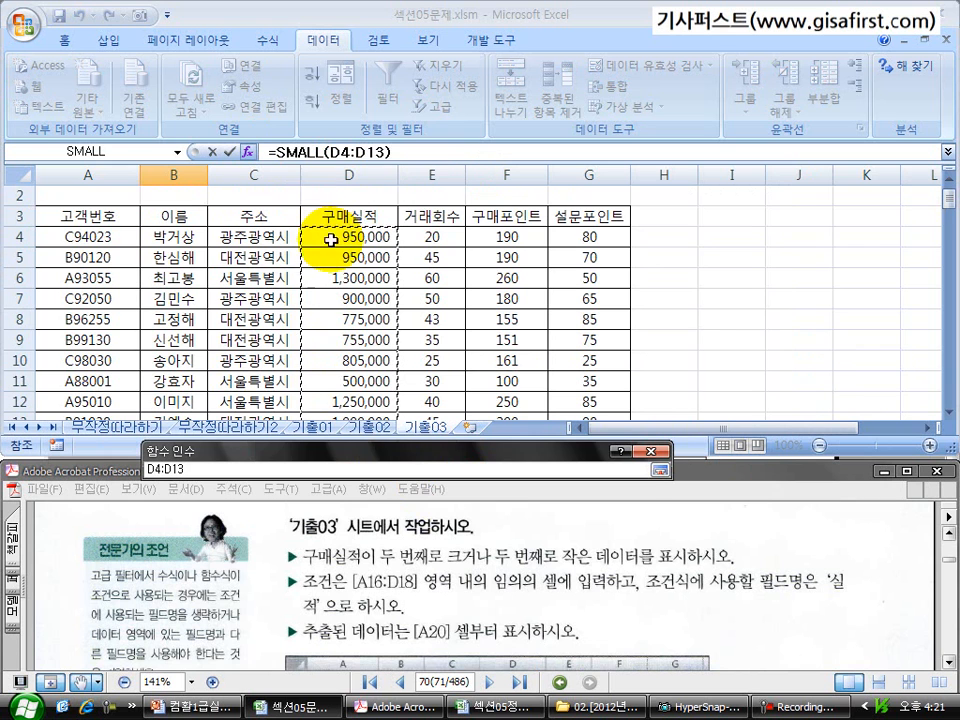
pyautogui.click(660, 469)
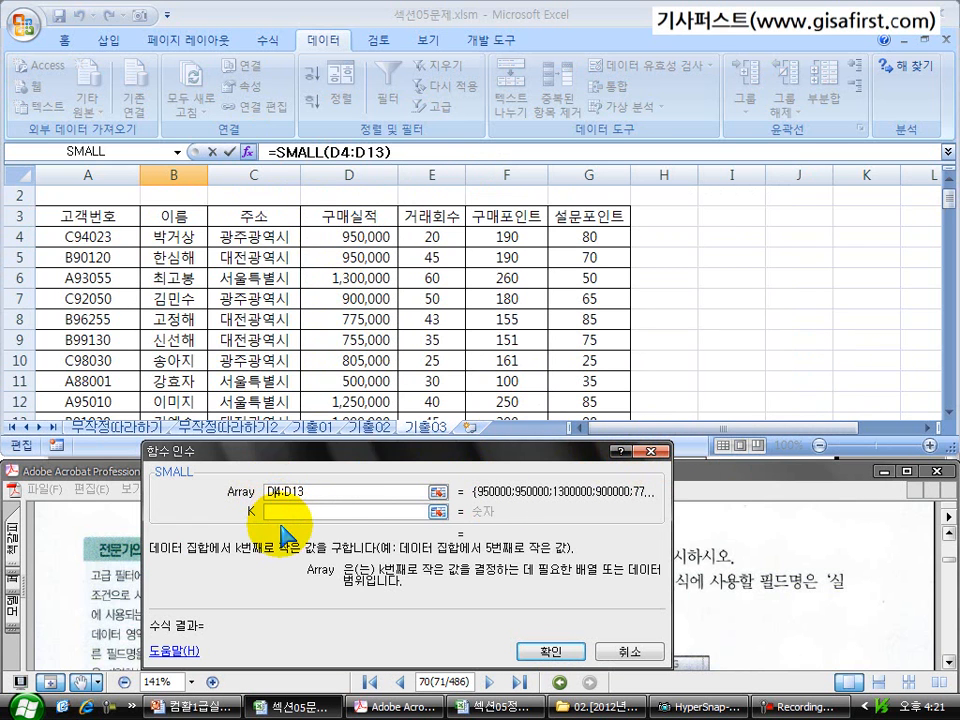
pyautogui.press('F4')
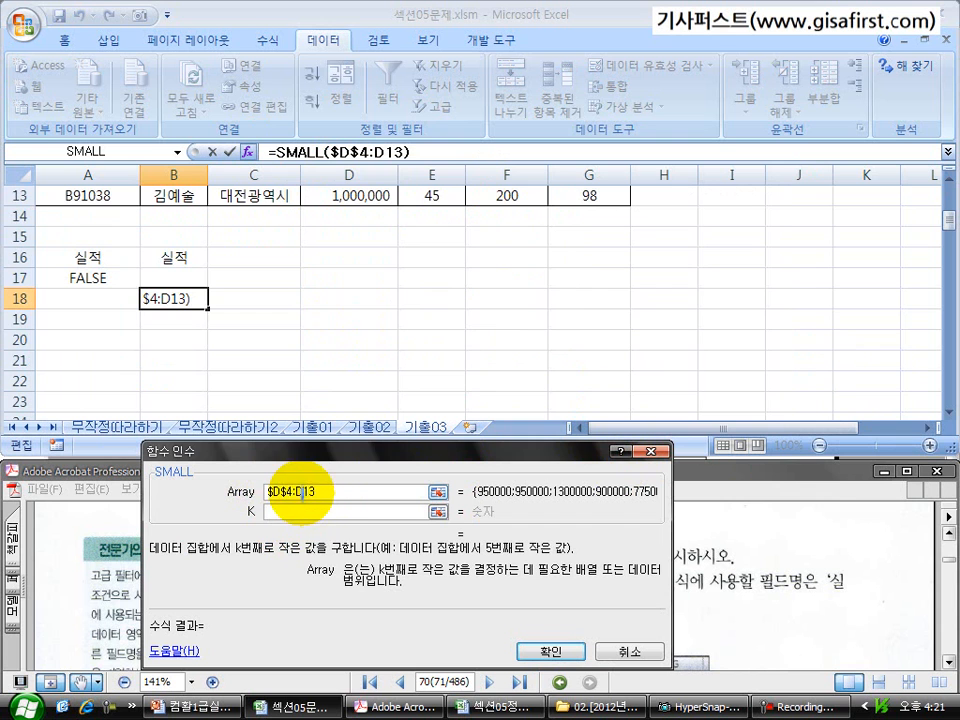
pyautogui.press('F4')
pyautogui.click(307, 513)
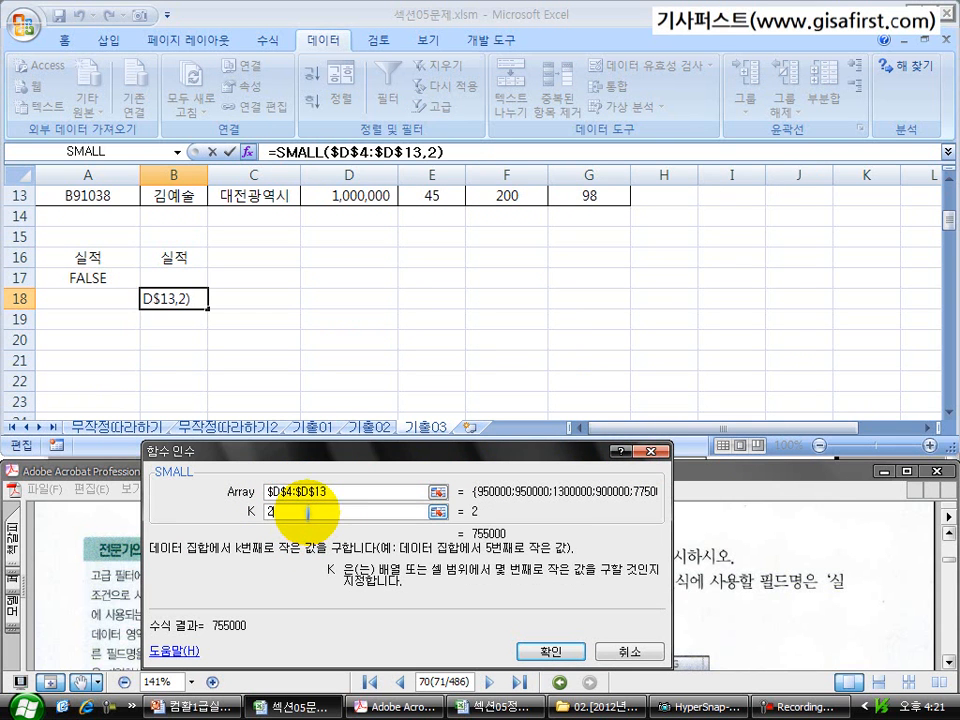
pyautogui.click(553, 653)
# Step: Check the B18 result against the 구매실적 column and extend the formula to =D4=SMALL($D$4:$D$13,2)
pyautogui.scroll(3, 318, 348)
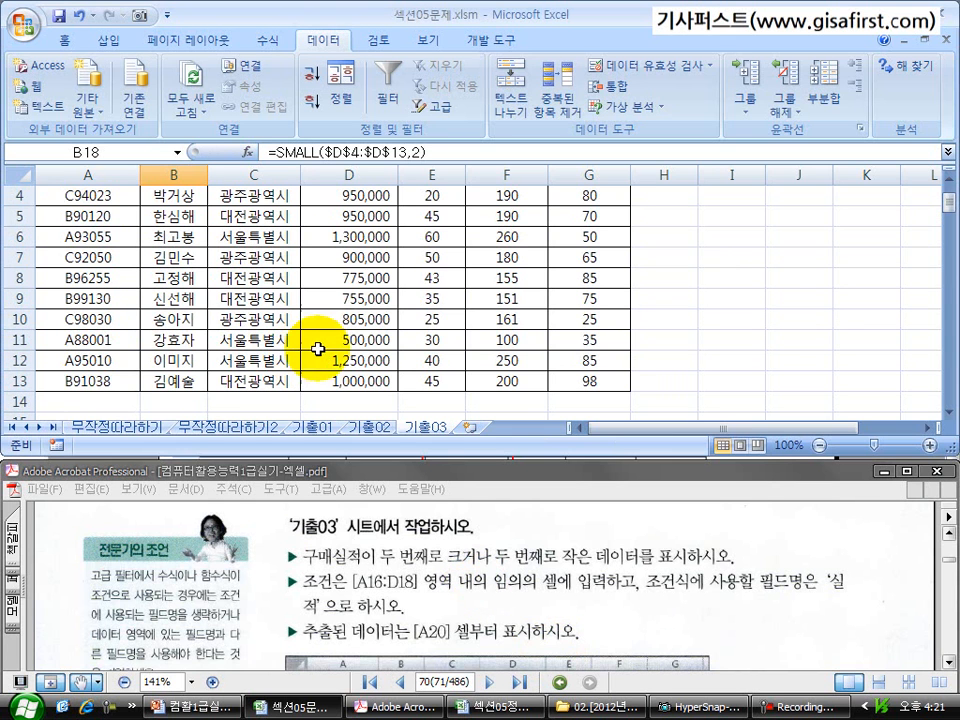
pyautogui.click(369, 297)
pyautogui.scroll(-2, 339, 339)
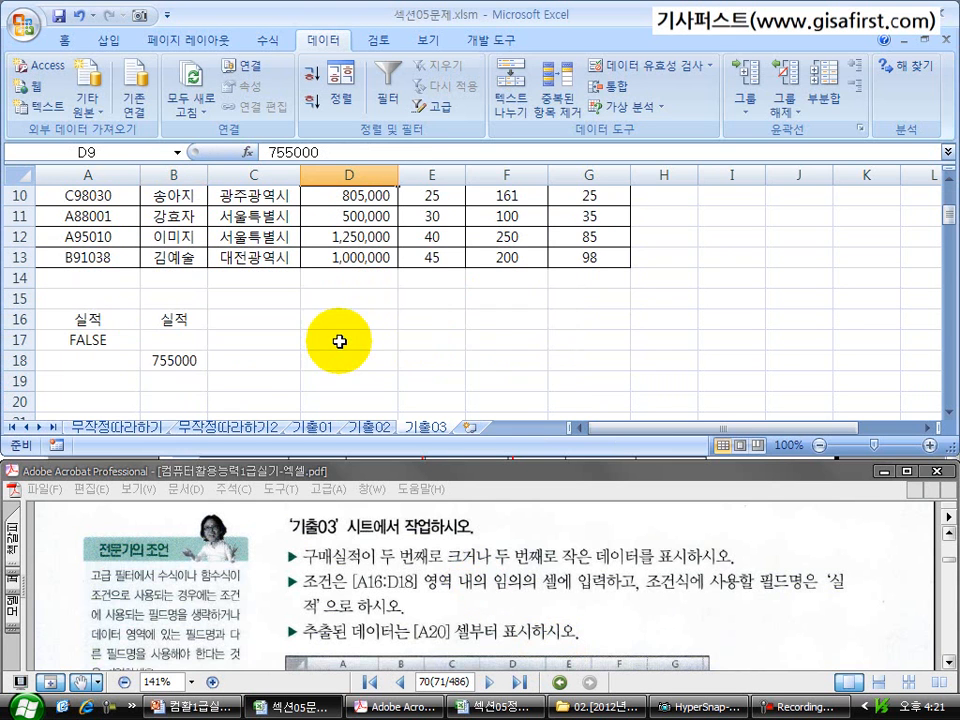
pyautogui.click(180, 365)
pyautogui.click(272, 151)
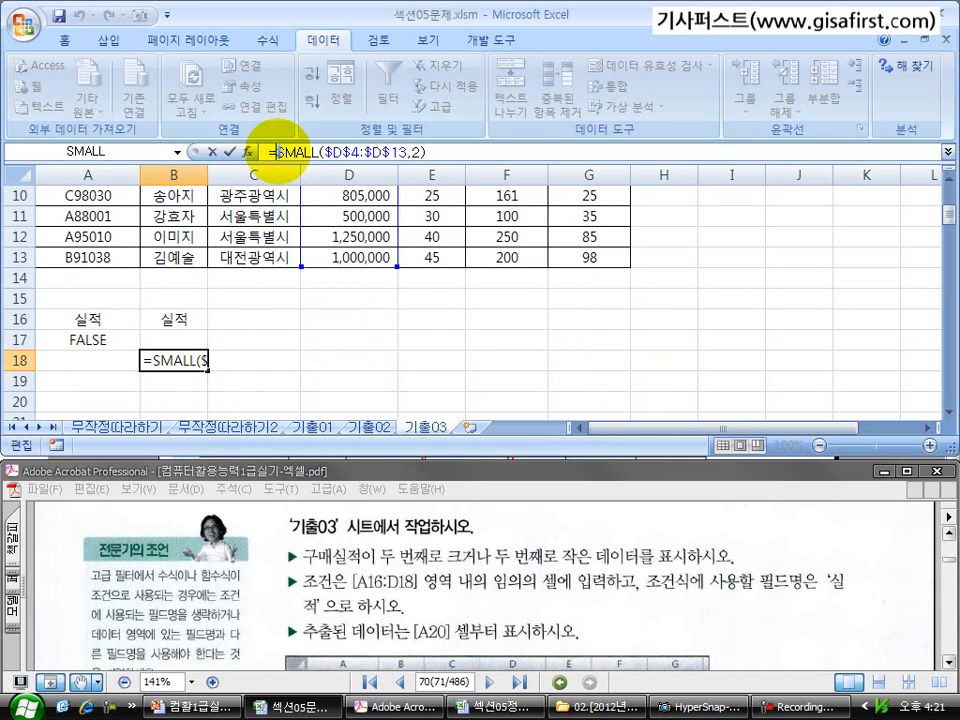
pyautogui.moveTo(947, 214); pyautogui.dragTo(950, 203)
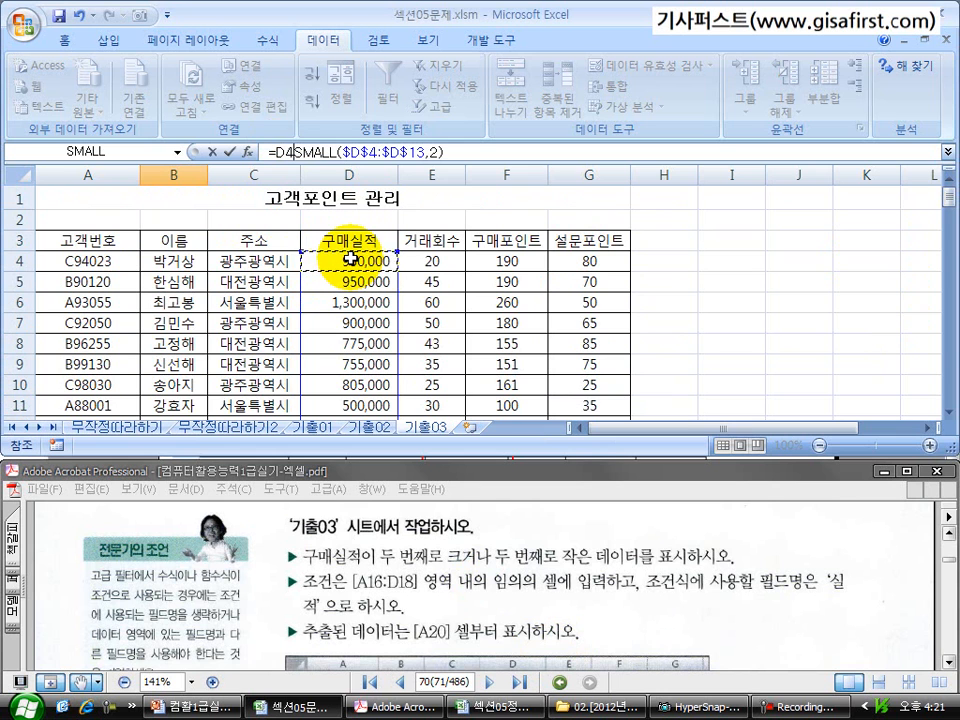
pyautogui.write('=')
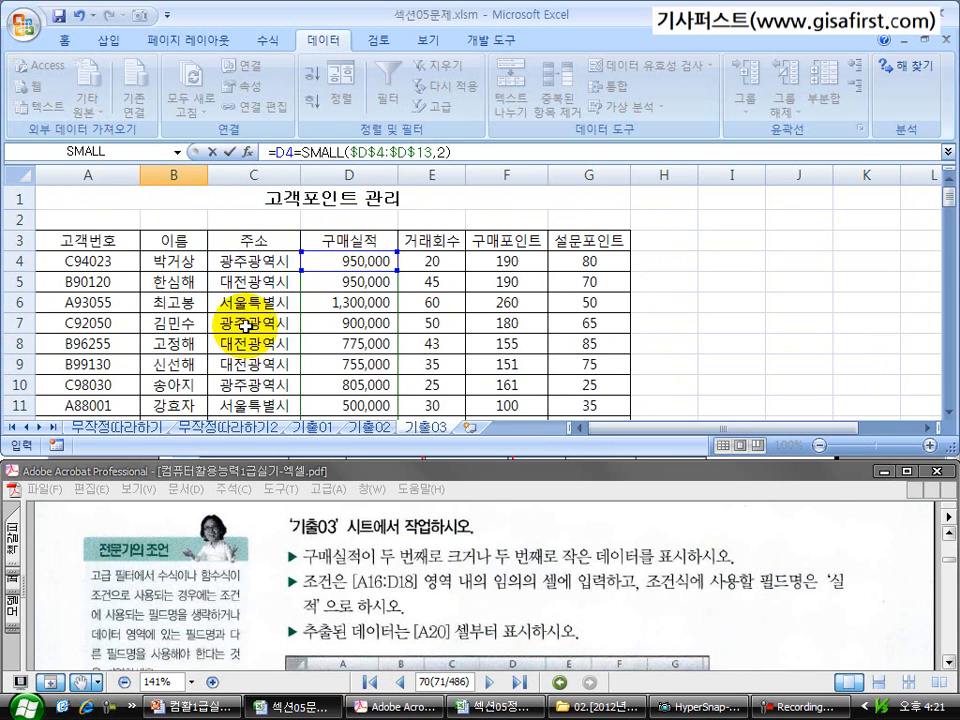
pyautogui.press('Return')
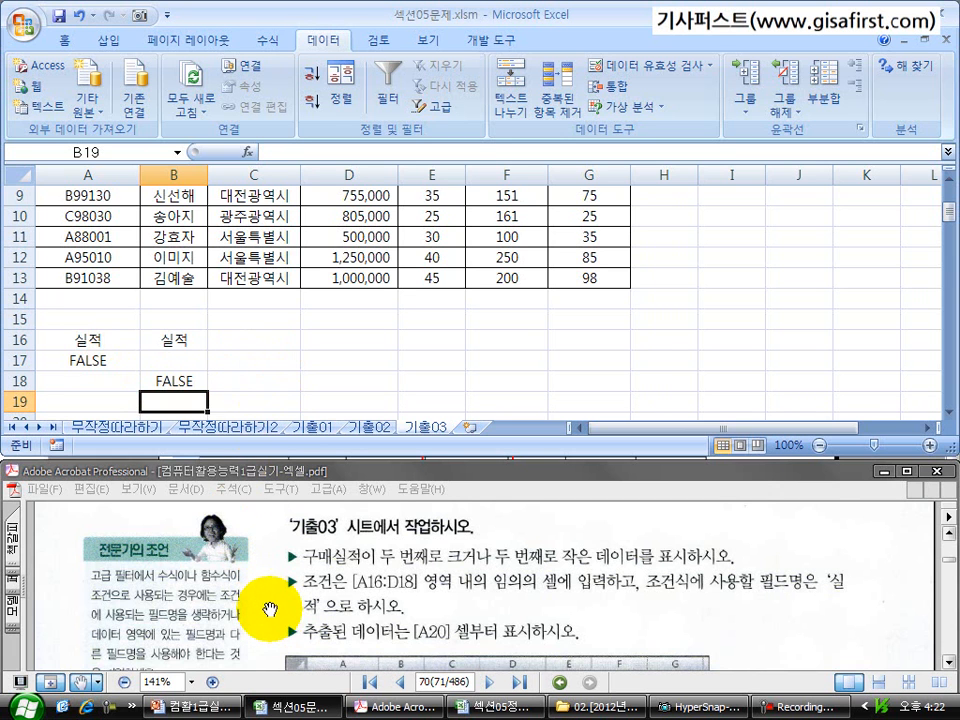
# Step: Review the 기출03 task text and its expected extraction result in the PDF
pyautogui.moveTo(268, 606)
pyautogui.mouseDown()
pyautogui.moveTo(385, 650)
pyautogui.moveTo(589, 658)
pyautogui.mouseUp()
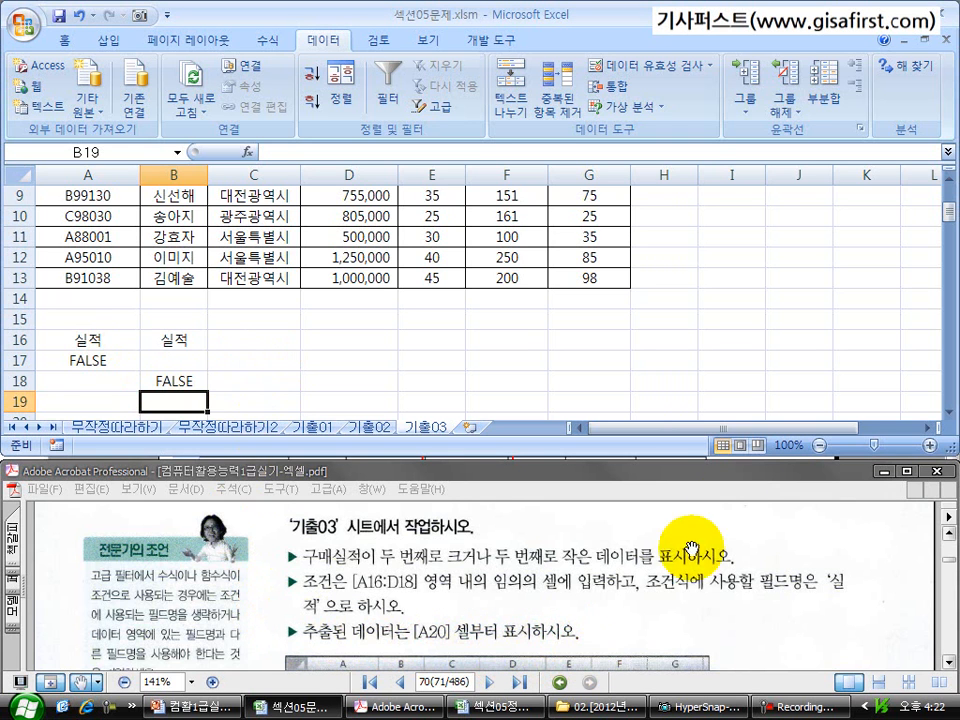
pyautogui.click(948, 410)
pyautogui.click(948, 410)
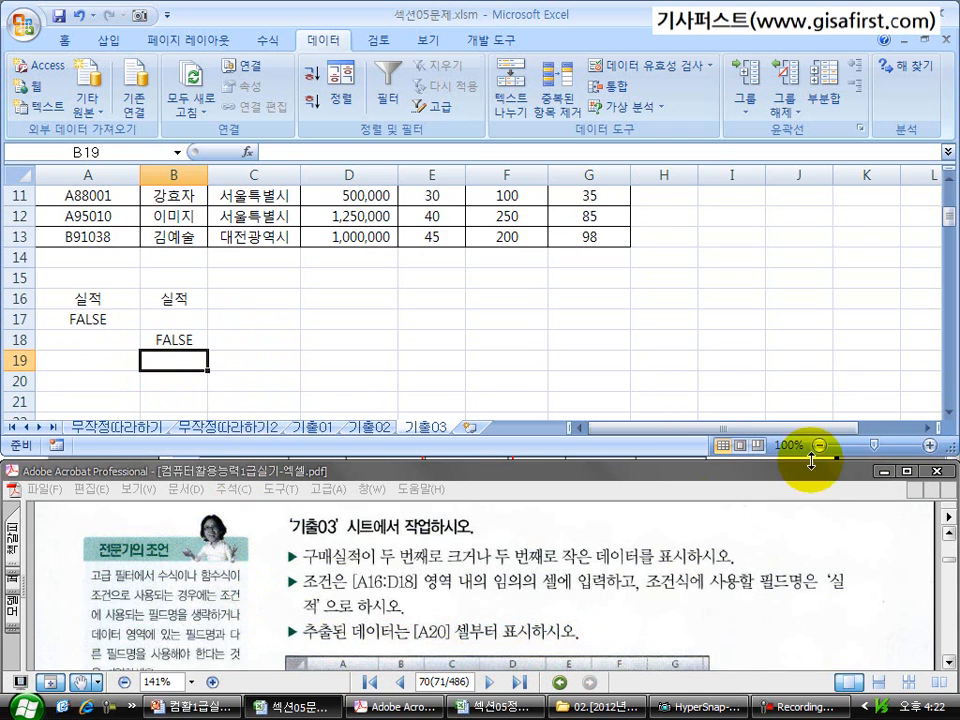
pyautogui.click(948, 660)
pyautogui.moveTo(948, 660); pyautogui.dragTo(948, 660)
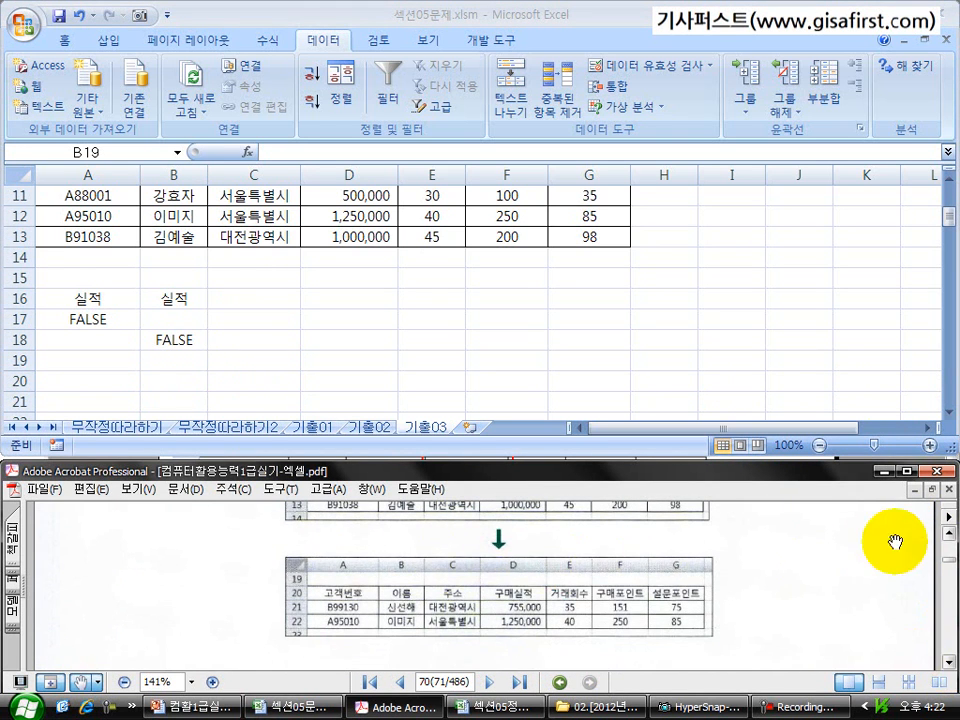
# Step: Set up an Advanced Filter on the 기출03 table that copies to another location, using A16:B18 as the criteria range
pyautogui.moveTo(947, 518); pyautogui.dragTo(948, 535)
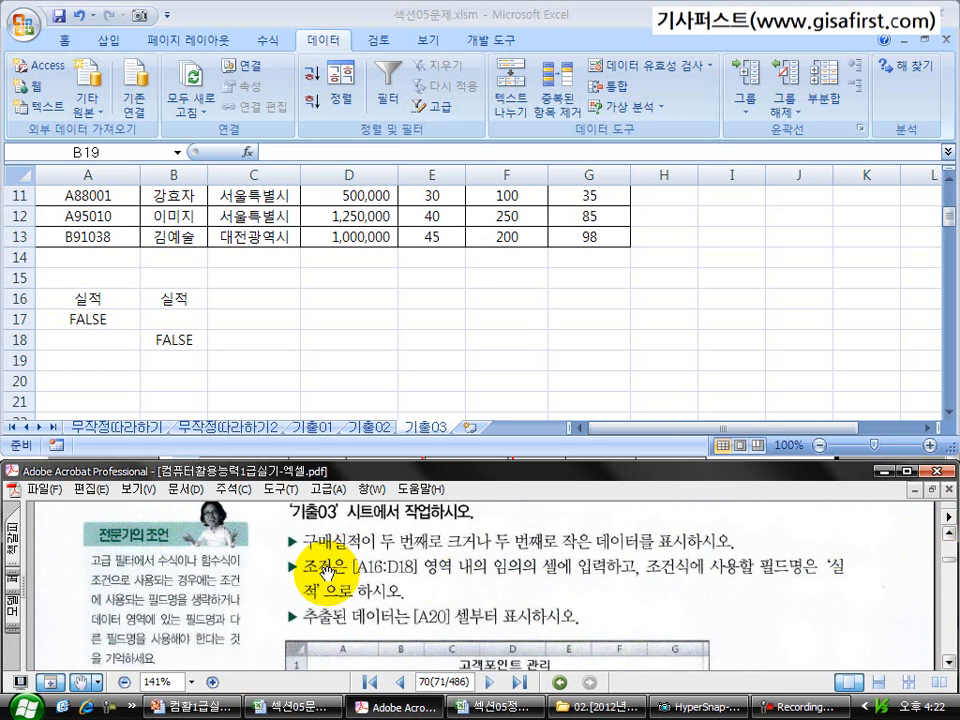
pyautogui.click(100, 320)
pyautogui.scroll(4, 120, 345)
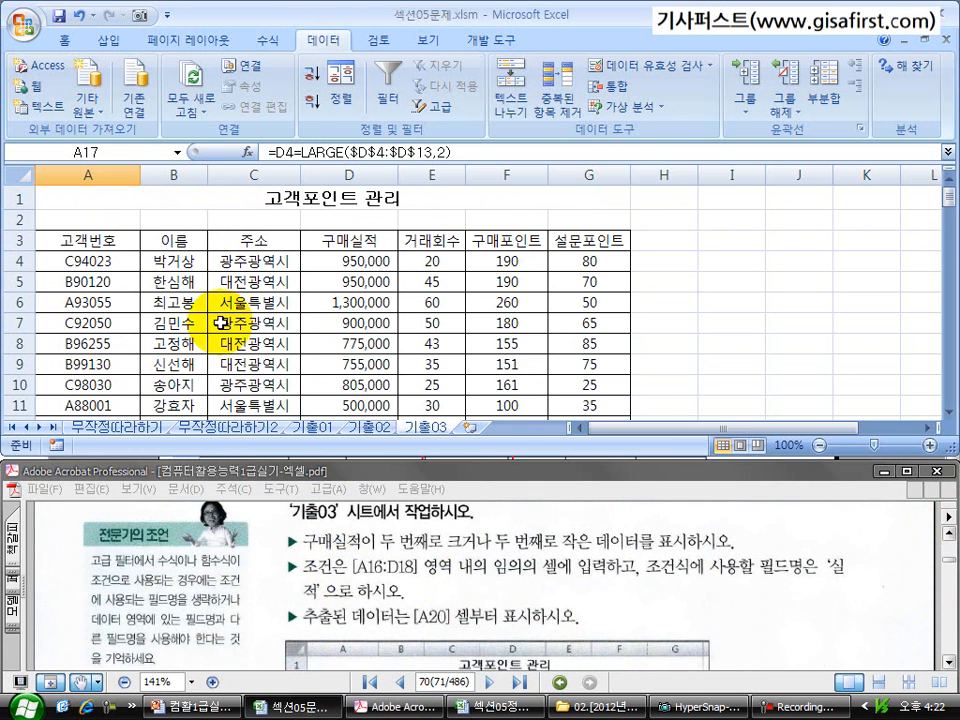
pyautogui.scroll(-1, 220, 322)
pyautogui.click(175, 279)
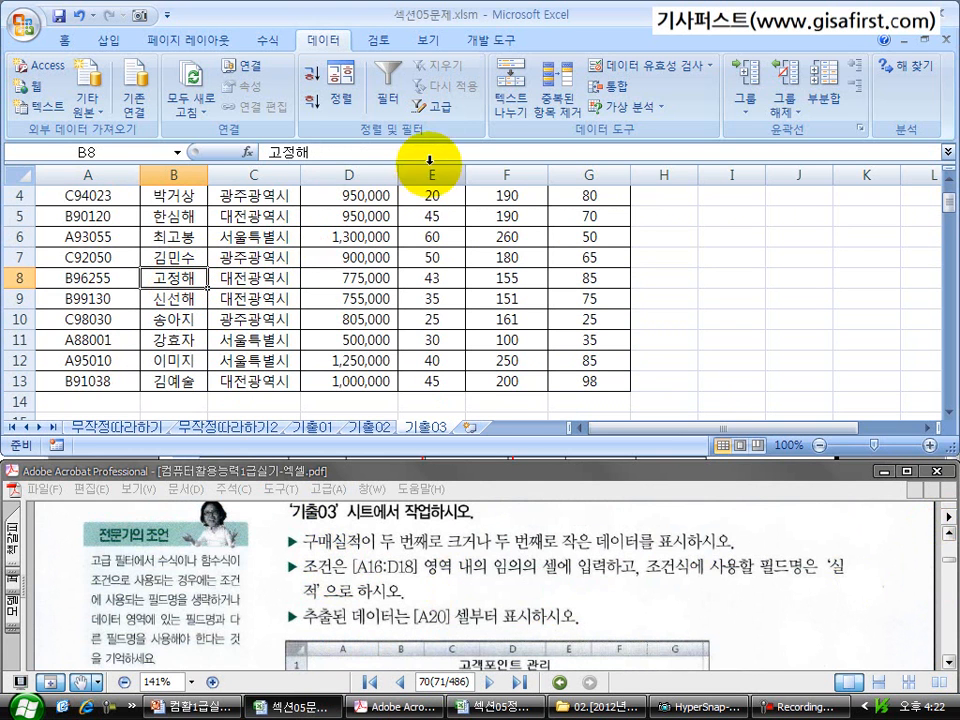
pyautogui.click(438, 106)
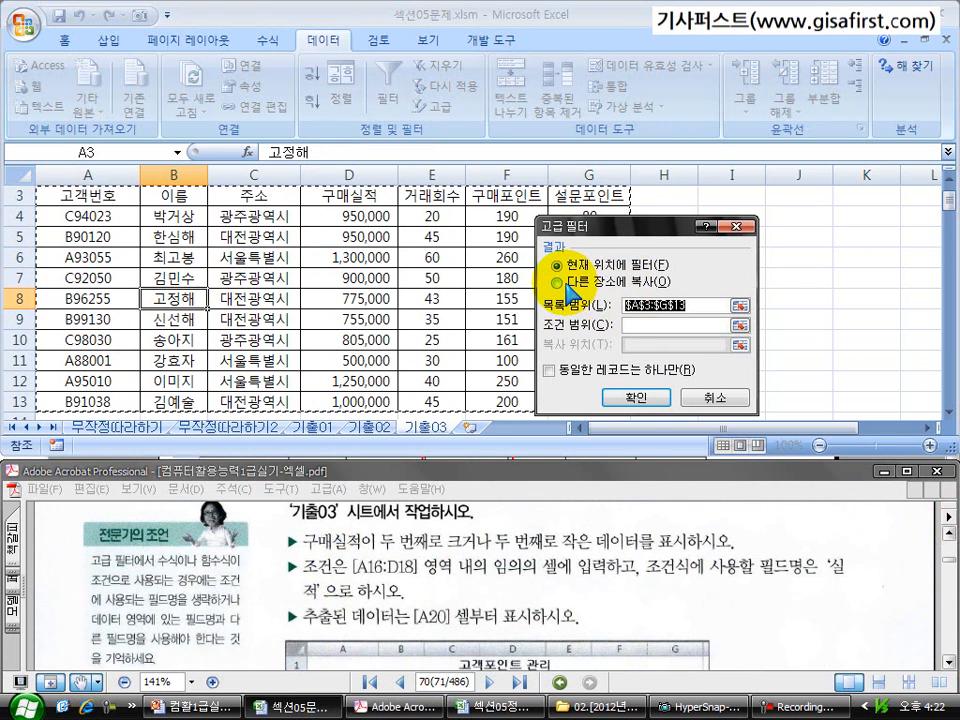
pyautogui.click(557, 282)
pyautogui.click(739, 325)
pyautogui.scroll(-3, 311, 354)
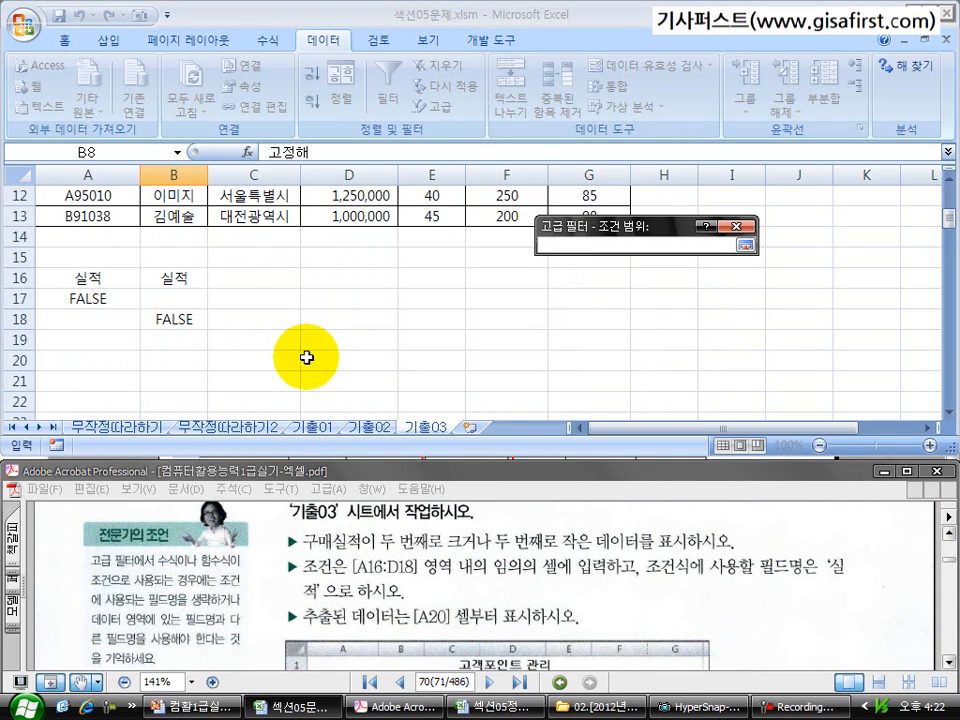
pyautogui.moveTo(118, 285); pyautogui.dragTo(174, 316)
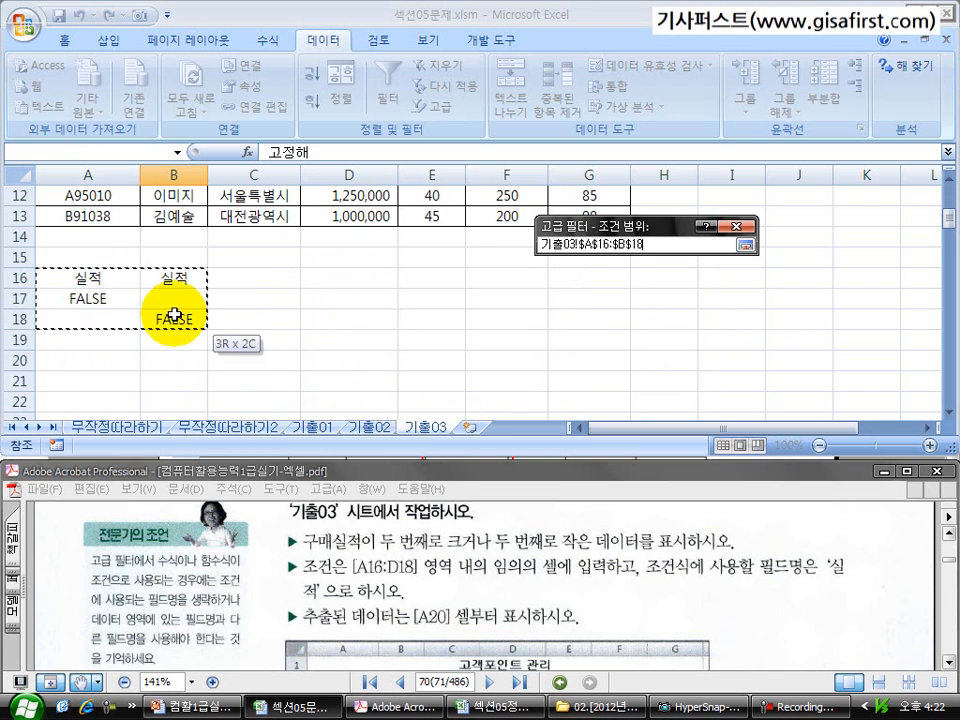
pyautogui.click(745, 244)
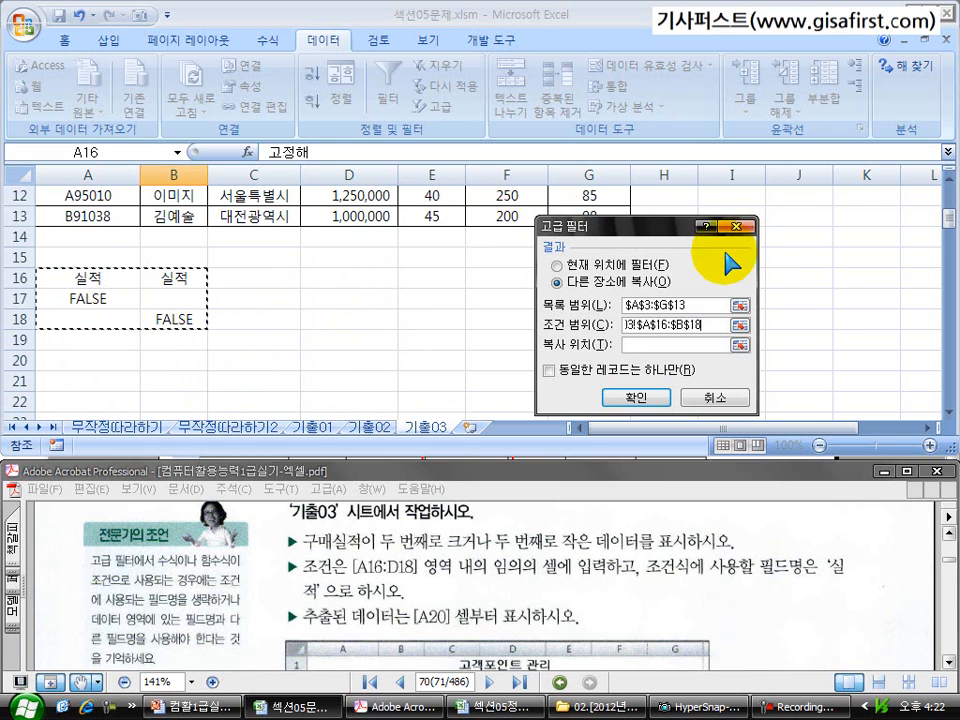
# Step: Set the Advanced Filter's copy destination to A20 and run the extraction
pyautogui.click(739, 346)
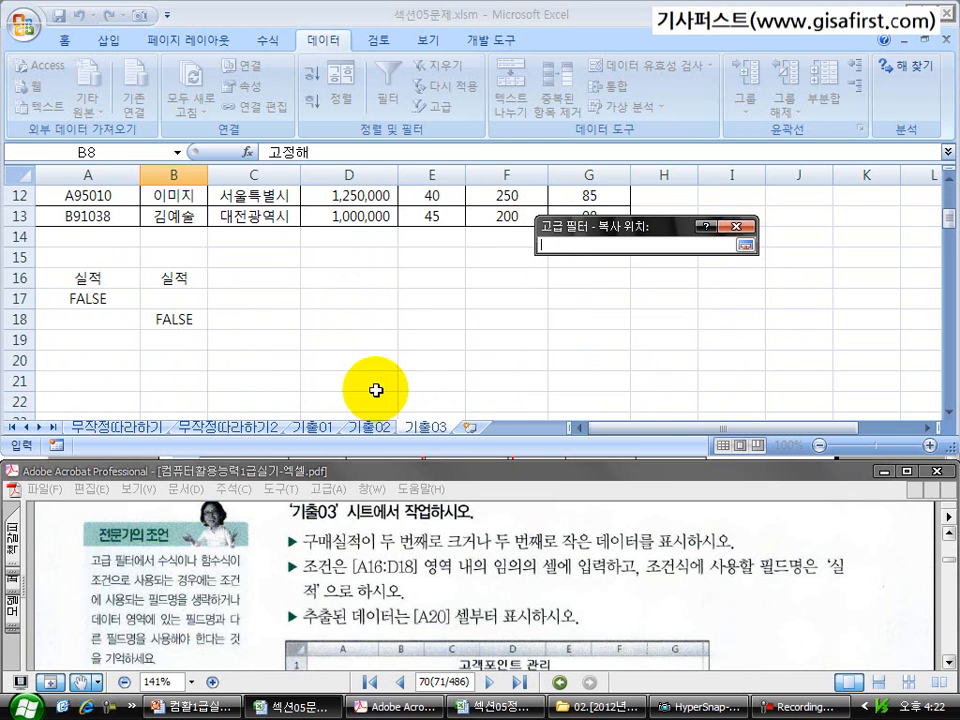
pyautogui.click(75, 359)
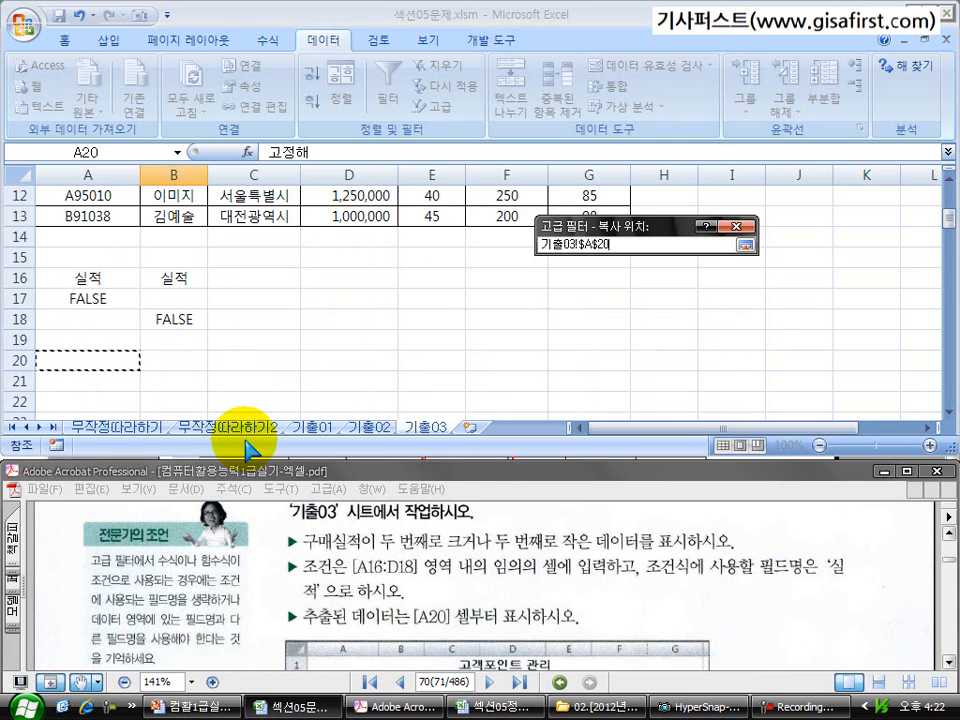
pyautogui.click(745, 244)
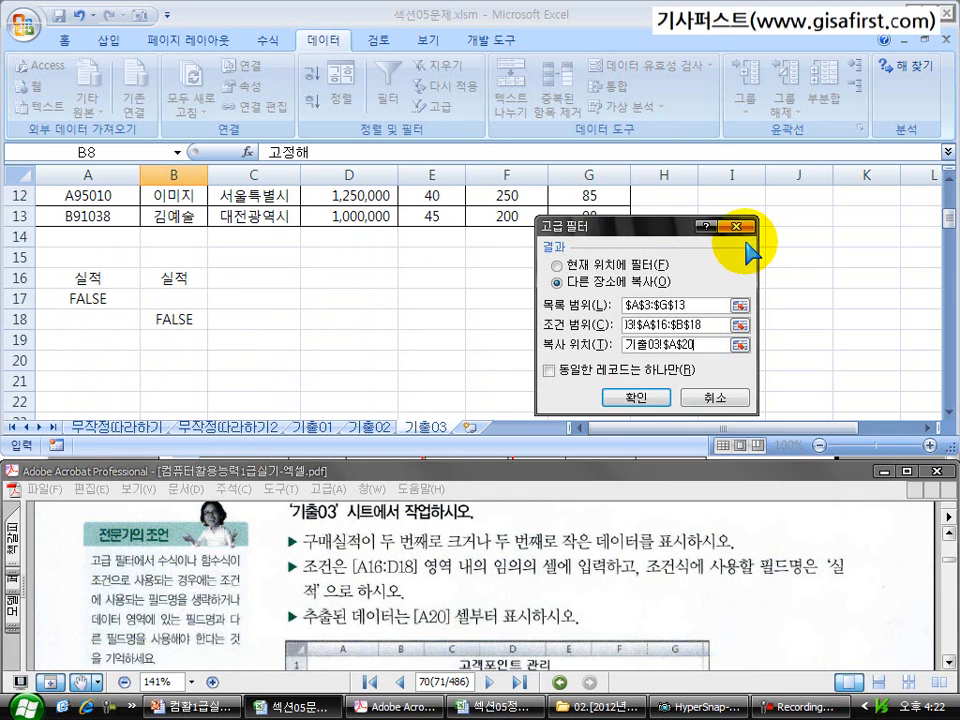
pyautogui.click(637, 398)
# Step: Check the extracted records below A20, especially their 구매실적 values, against the task
pyautogui.scroll(-3, 637, 398)
pyautogui.moveTo(126, 259); pyautogui.dragTo(574, 294)
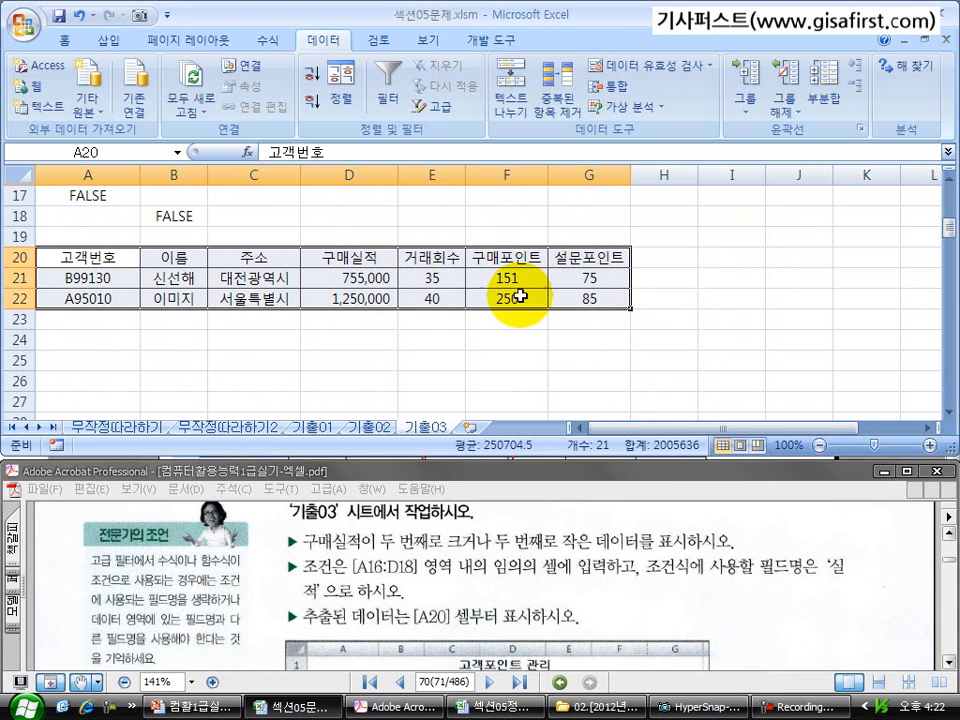
pyautogui.click(376, 300)
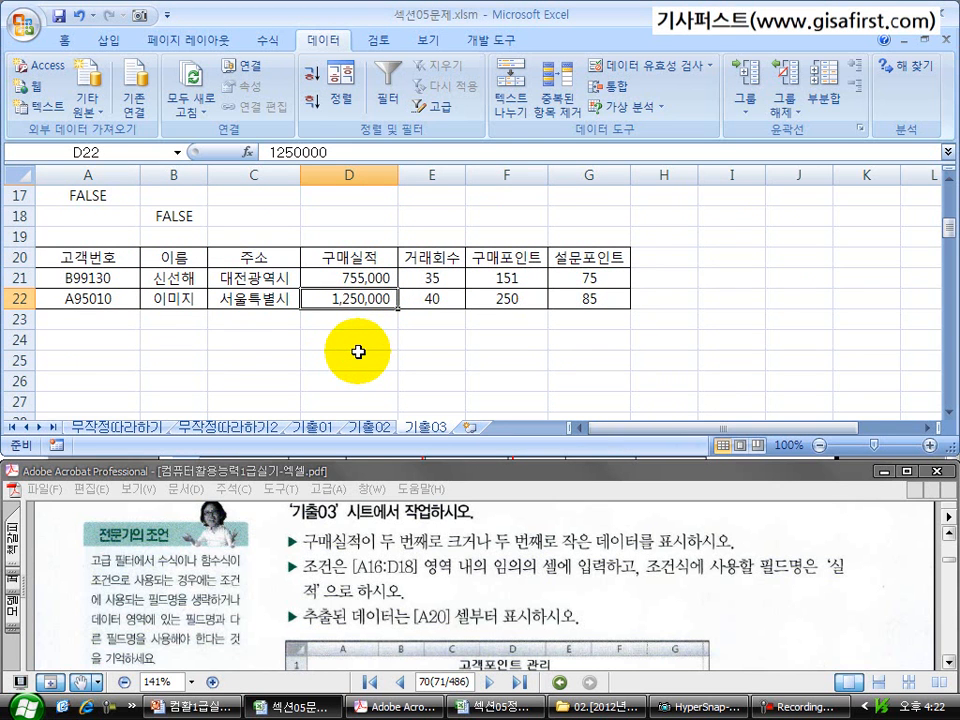
pyautogui.click(364, 280)
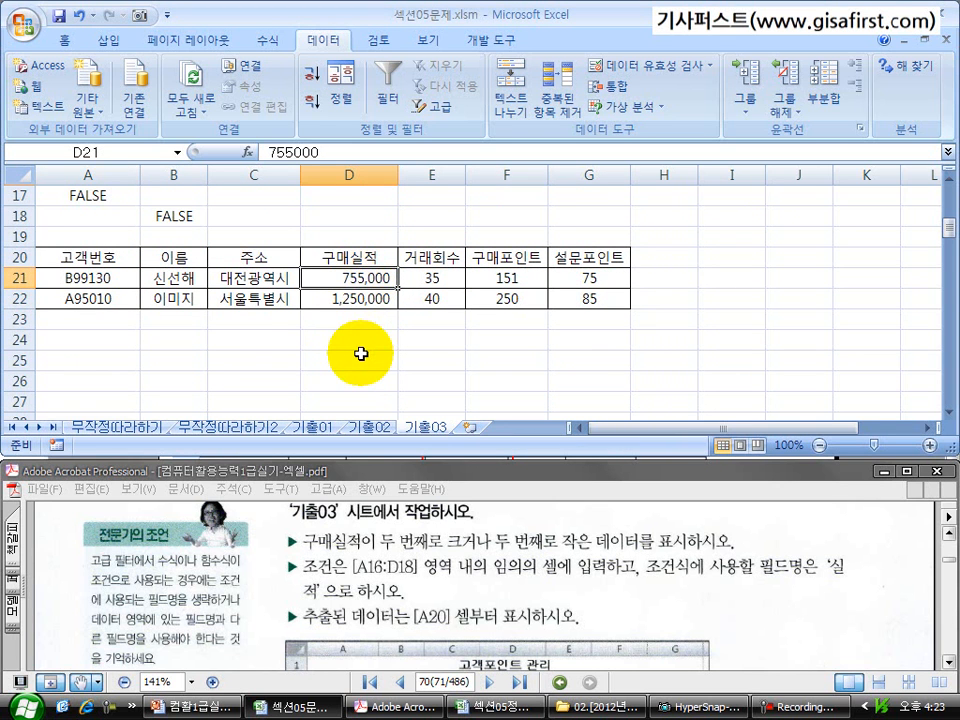
pyautogui.scroll(1, 361, 353)
pyautogui.scroll(1, 358, 354)
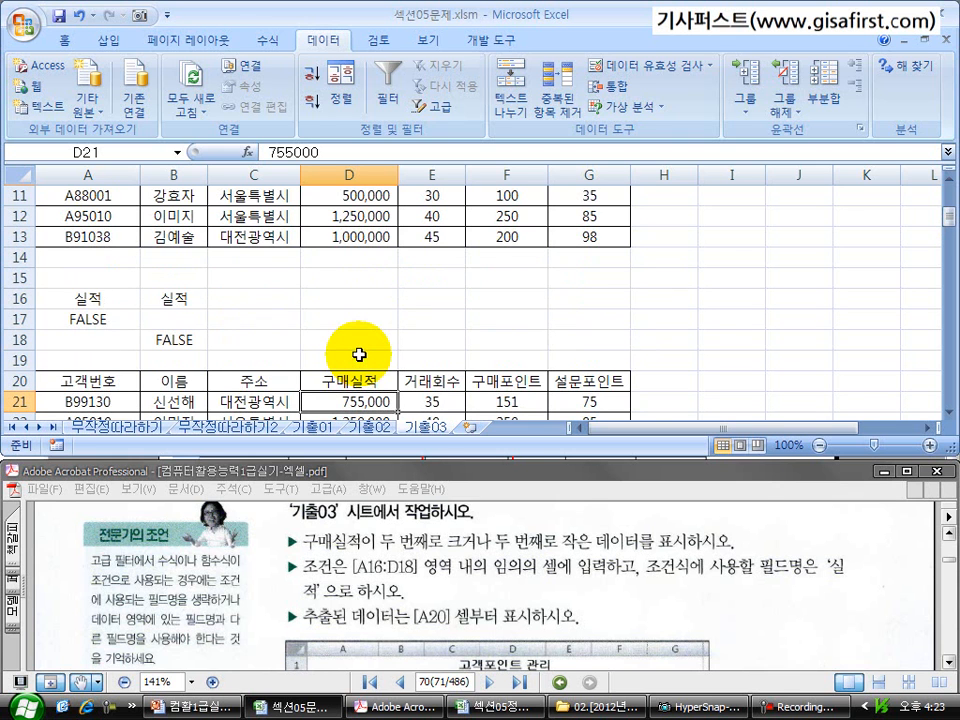
# Step: Compare the 실적 criteria headings with the table's field names and review the placement of the LARGE and SMALL conditions
pyautogui.click(77, 300)
pyautogui.click(166, 298)
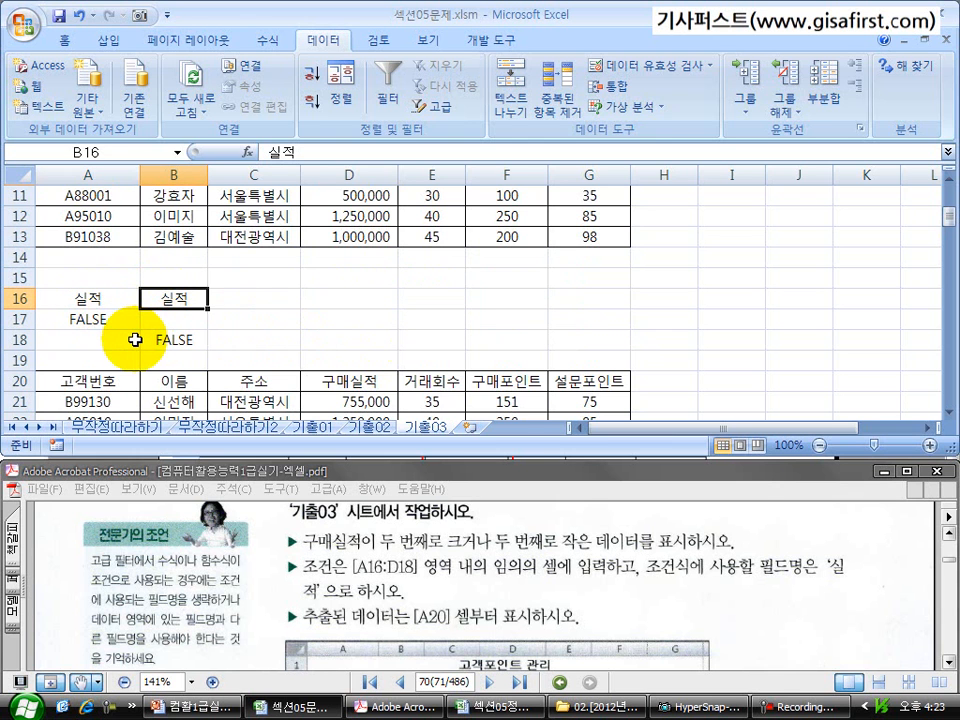
pyautogui.click(82, 299)
pyautogui.click(166, 298)
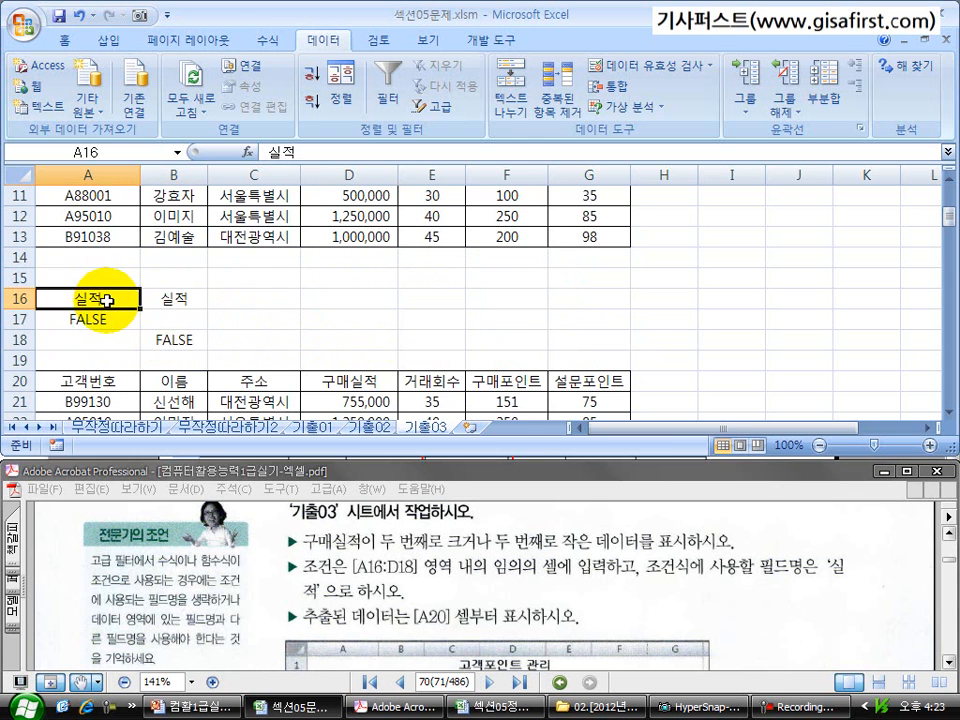
pyautogui.scroll(4, 162, 320)
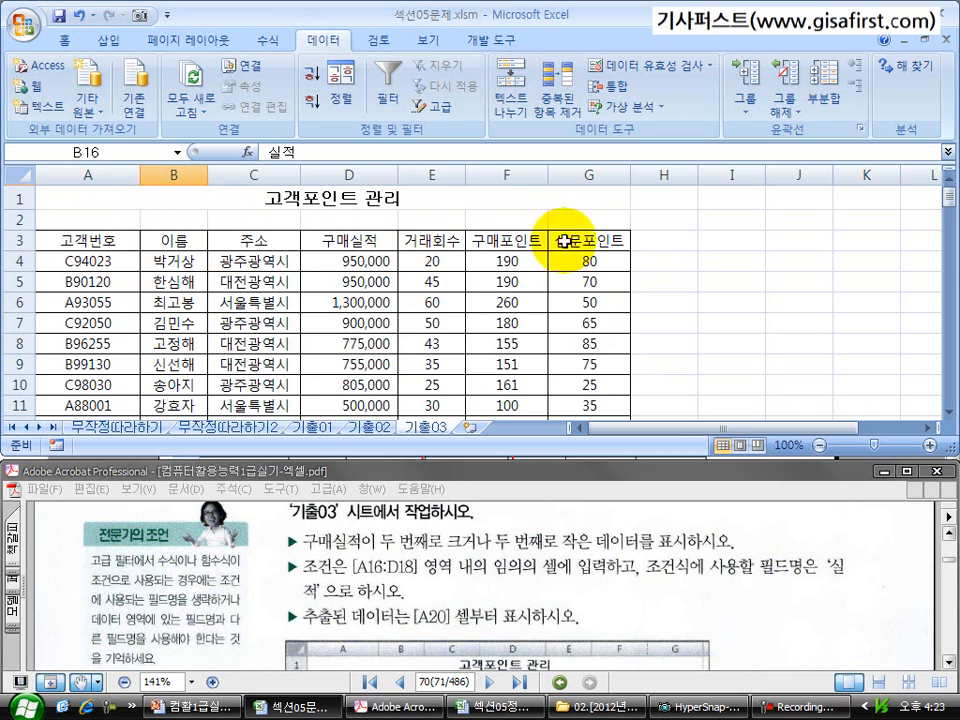
pyautogui.scroll(-3, 480, 280)
pyautogui.click(80, 318)
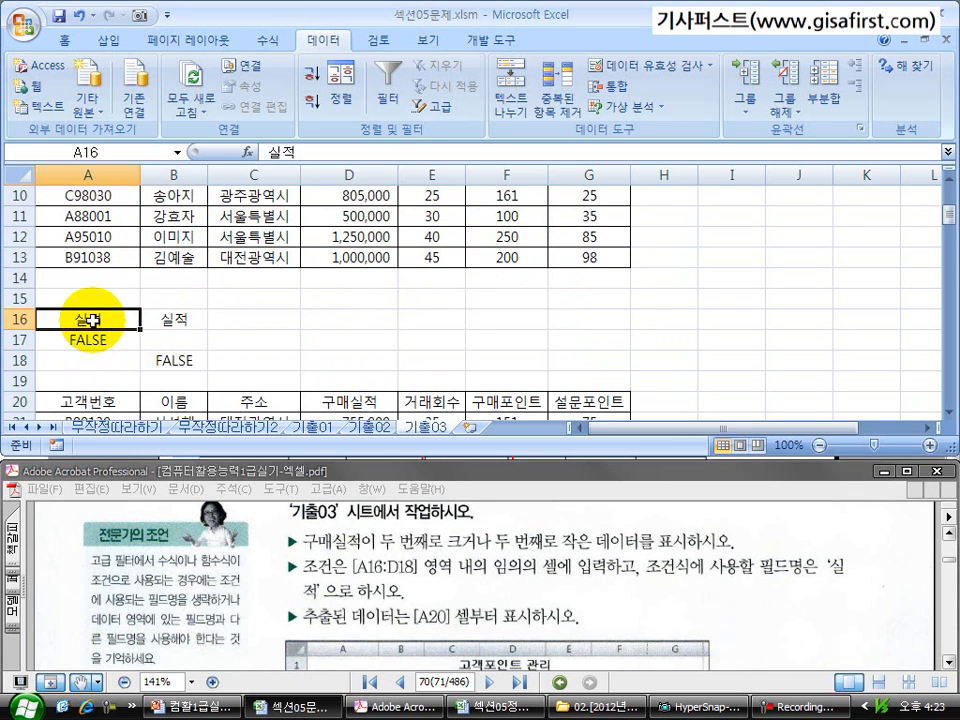
pyautogui.click(147, 316)
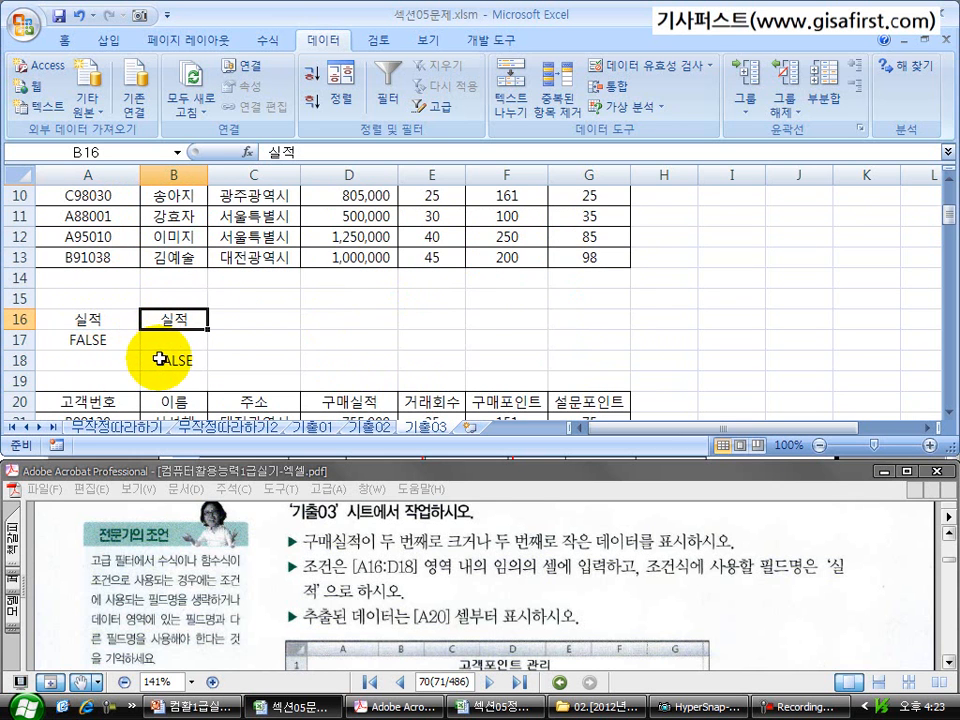
pyautogui.click(160, 360)
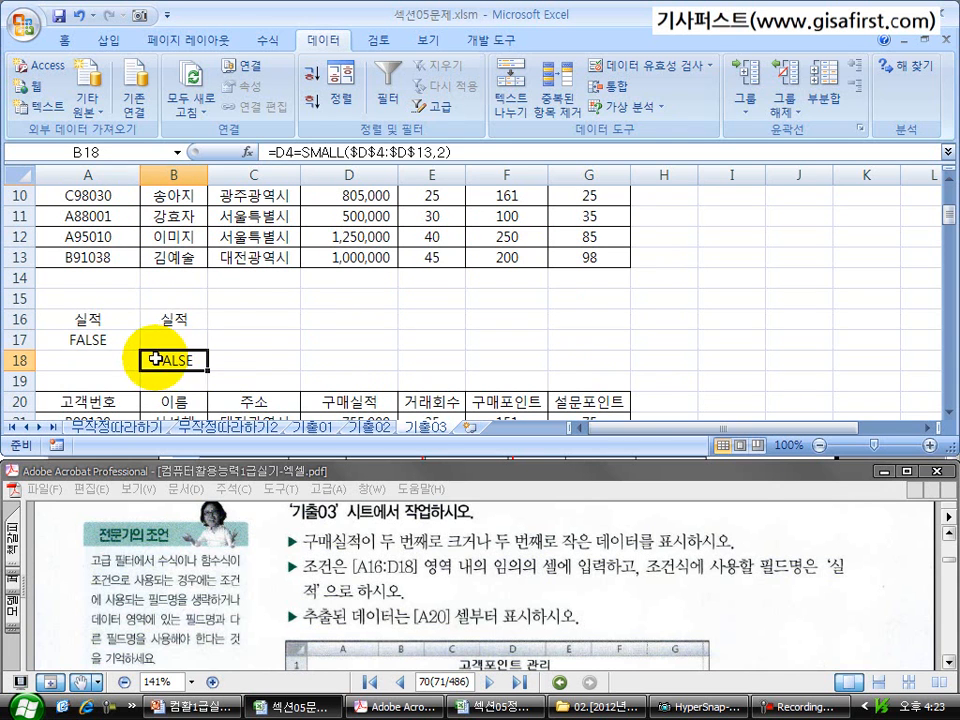
pyautogui.click(87, 363)
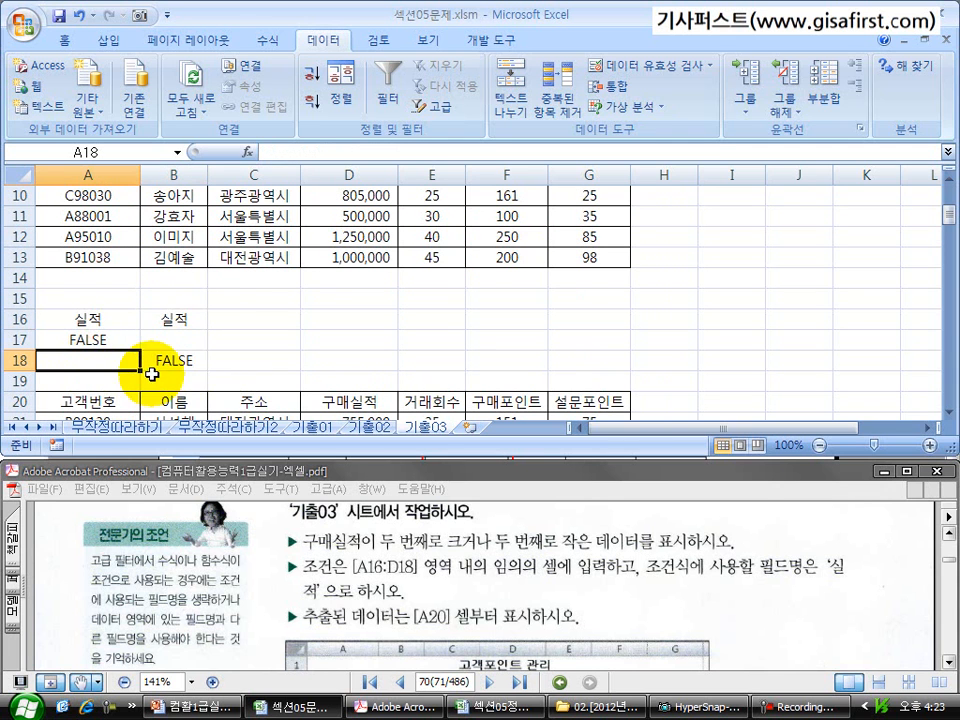
# Step: Copy the formula =D4=SMALL($D$4:$D$13,2) from B18 into A18 with its references unchanged
pyautogui.click(180, 361)
pyautogui.moveTo(465, 160); pyautogui.dragTo(207, 160)
pyautogui.hotkey('ctrl', 'c')
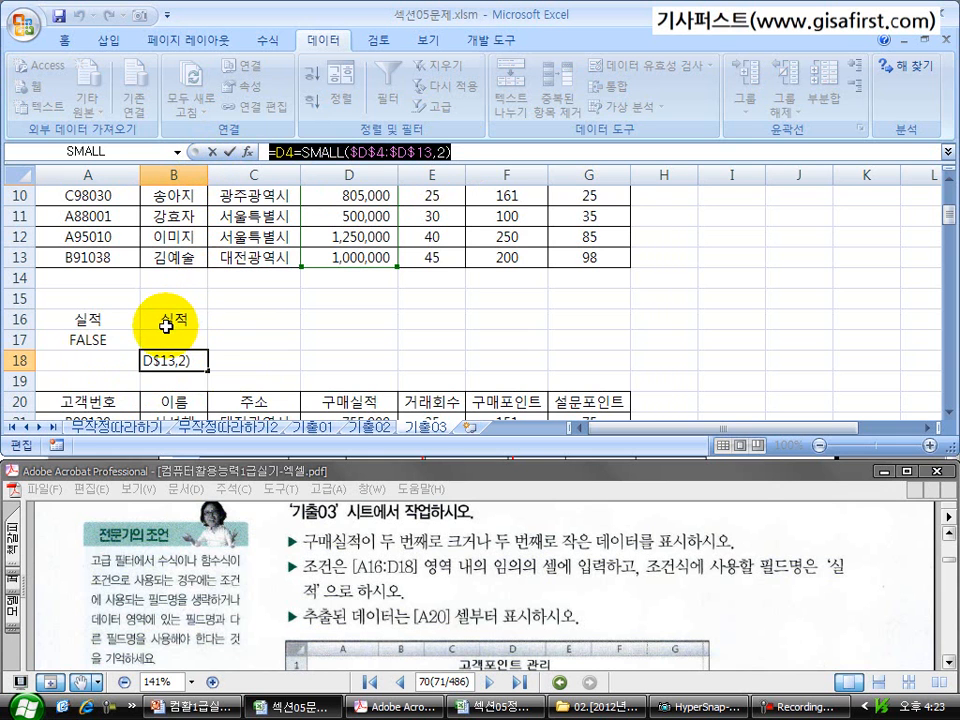
pyautogui.press('Escape')
pyautogui.click(101, 364)
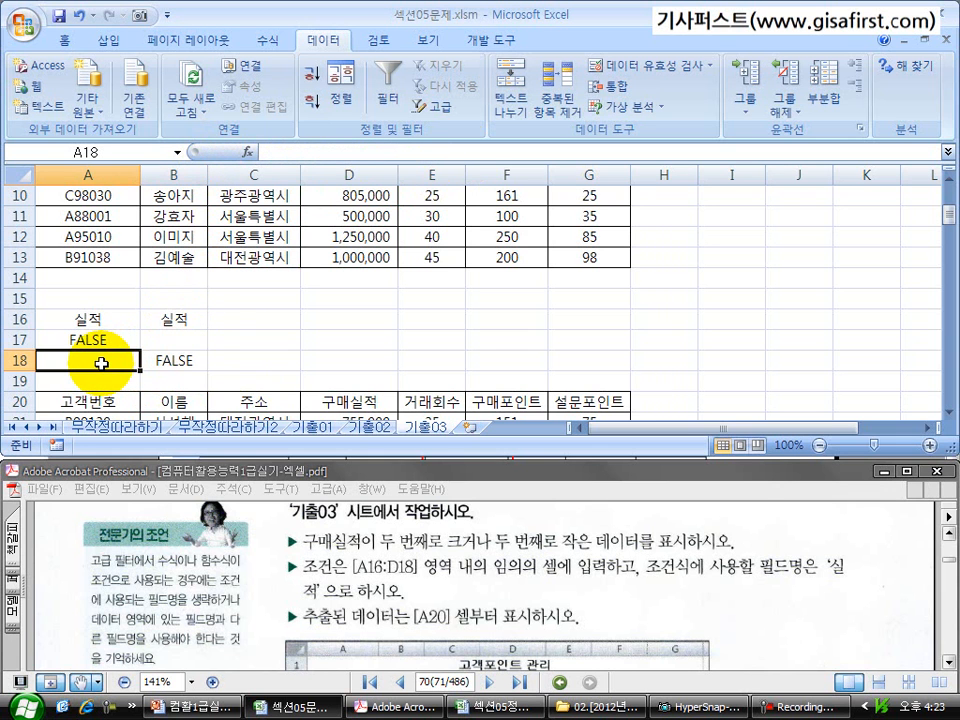
pyautogui.hotkey('ctrl', 'v')
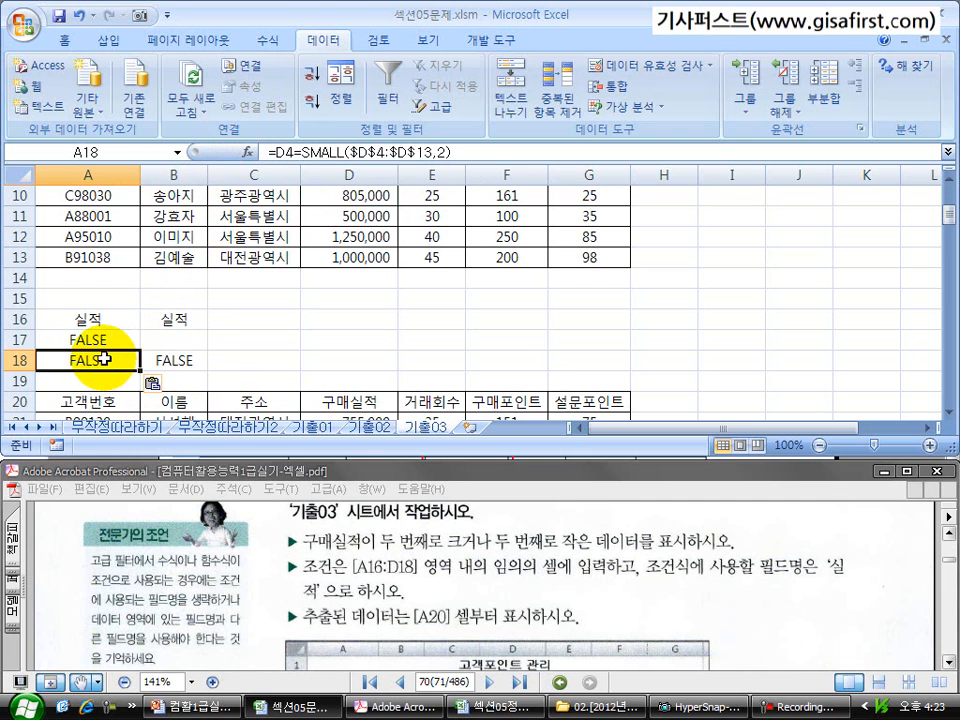
pyautogui.press('Down')
# Step: Clear the duplicate 실적 criteria in B16:B18 and check the remaining single-column criteria in A16:A18
pyautogui.moveTo(178, 318); pyautogui.dragTo(162, 358)
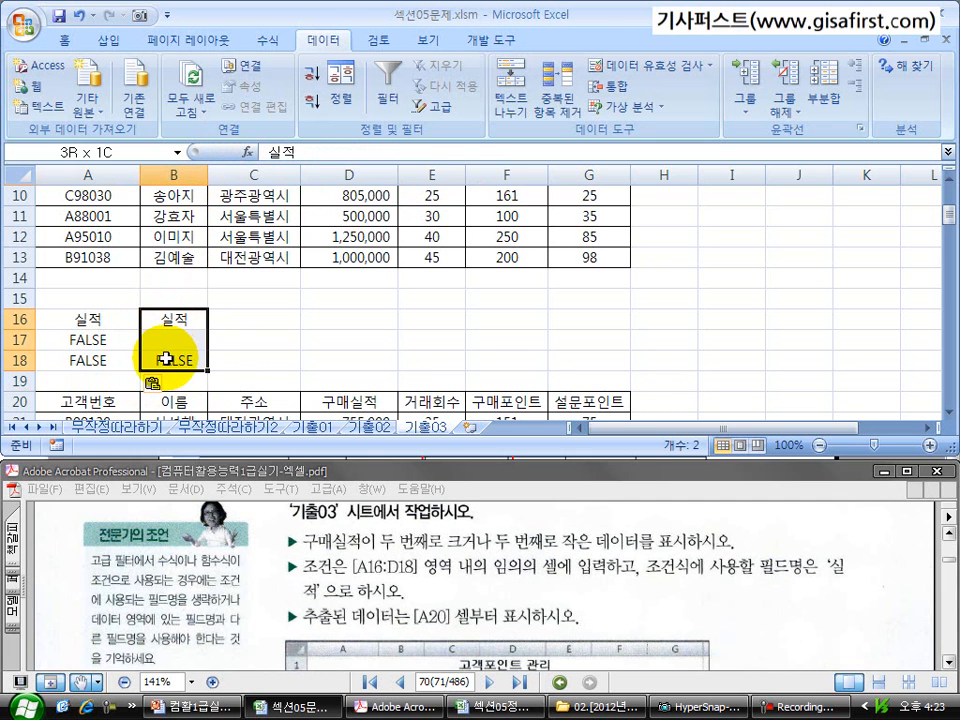
pyautogui.click(154, 336)
pyautogui.click(94, 317)
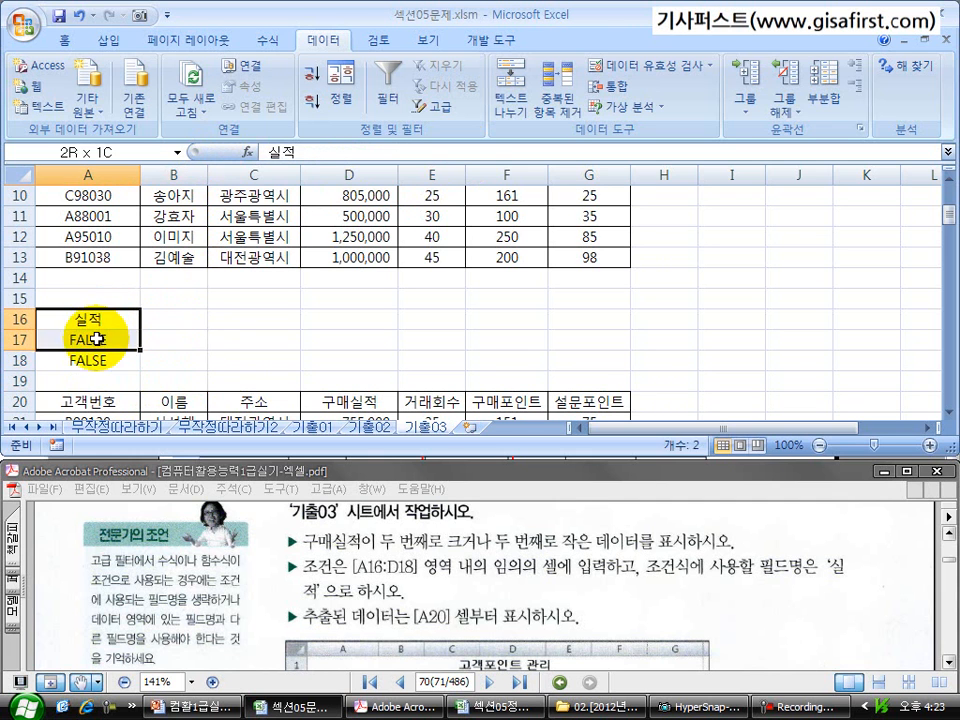
pyautogui.moveTo(94, 317); pyautogui.dragTo(92, 359)
pyautogui.click(197, 321)
pyautogui.click(125, 322)
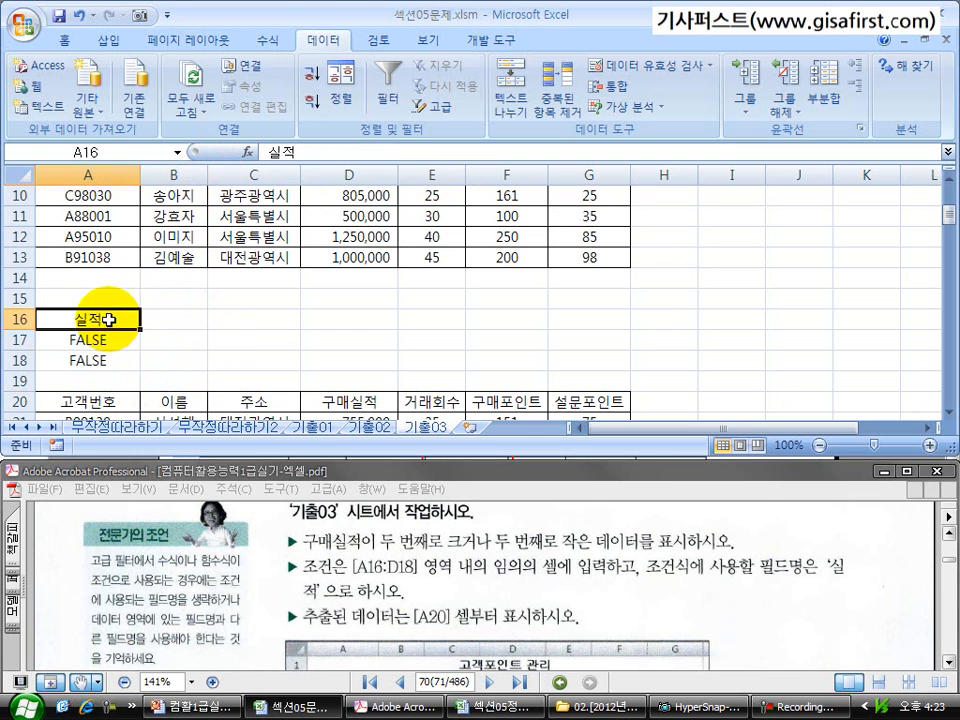
pyautogui.moveTo(10, 340); pyautogui.dragTo(12, 362)
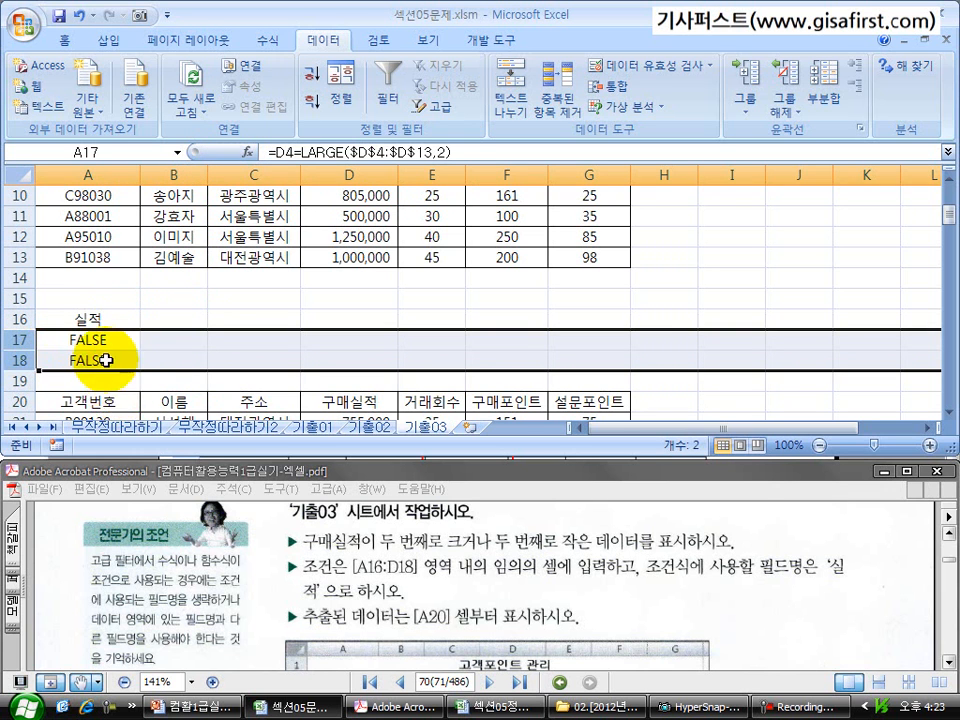
pyautogui.moveTo(11, 340); pyautogui.dragTo(10, 357)
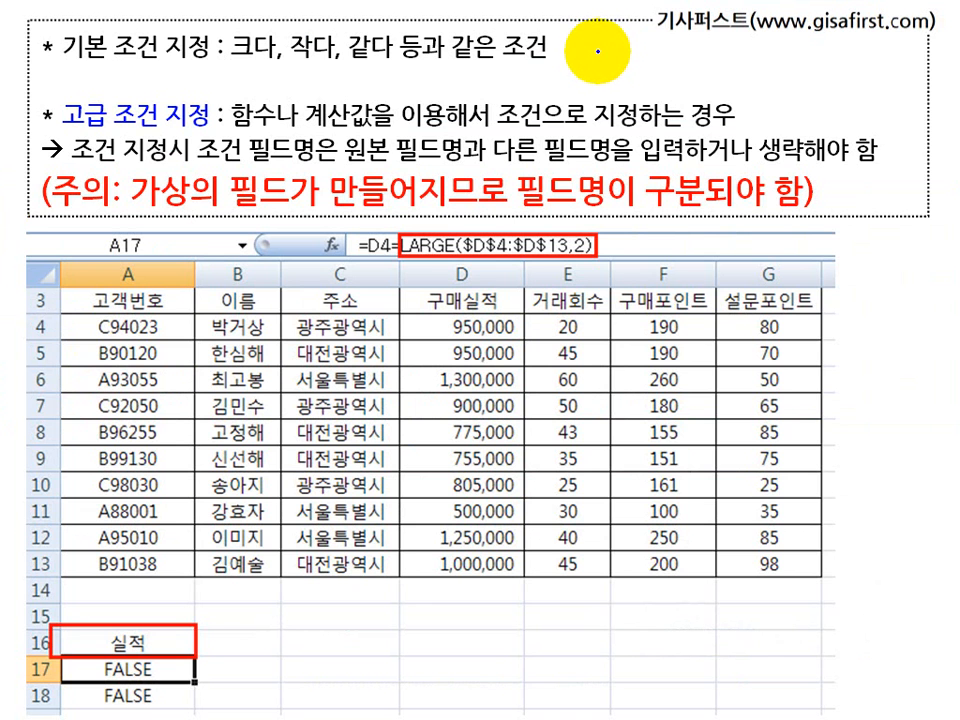
pyautogui.moveTo(598, 43)
pyautogui.mouseDown()
pyautogui.moveTo(610, 78)
pyautogui.moveTo(628, 57)
pyautogui.moveTo(611, 88)
pyautogui.mouseUp()
pyautogui.moveTo(692, 46); pyautogui.dragTo(710, 66)
pyautogui.moveTo(702, 57)
pyautogui.mouseDown()
pyautogui.moveTo(702, 72)
pyautogui.moveTo(716, 74)
pyautogui.mouseUp()
pyautogui.moveTo(716, 84)
pyautogui.mouseDown()
pyautogui.moveTo(678, 65)
pyautogui.moveTo(700, 46)
pyautogui.mouseUp()
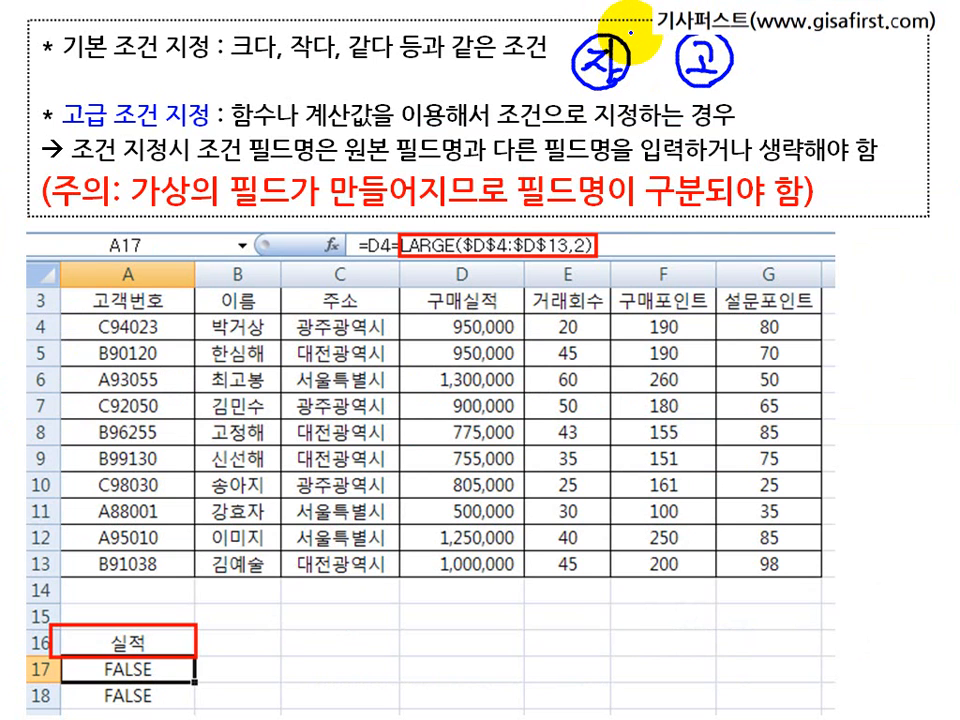
pyautogui.moveTo(682, 100); pyautogui.dragTo(733, 98)
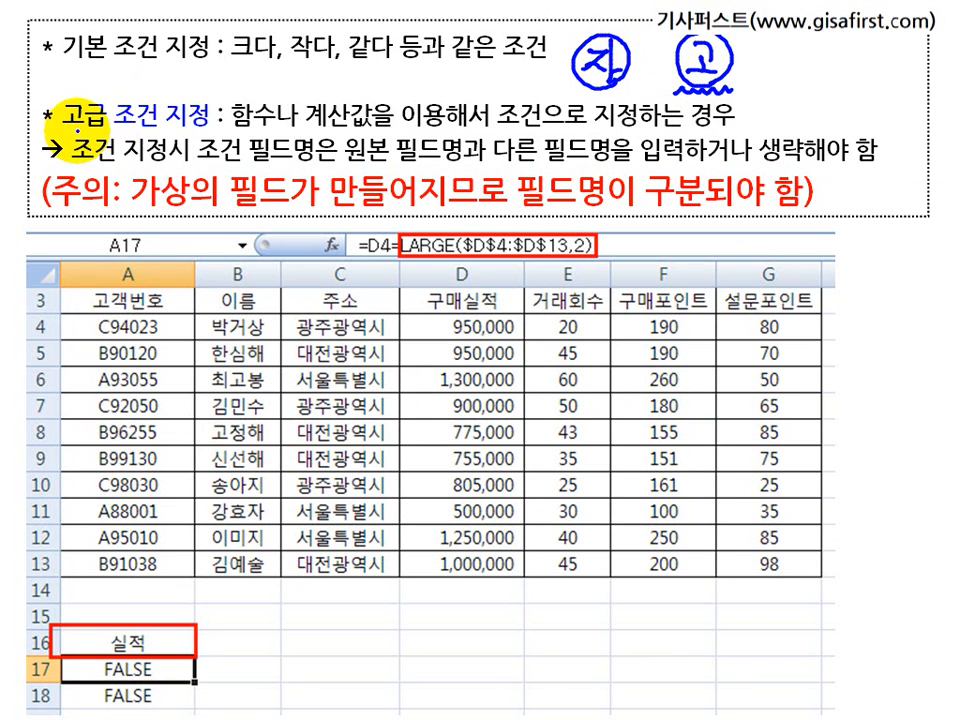
pyautogui.moveTo(64, 125); pyautogui.dragTo(205, 127)
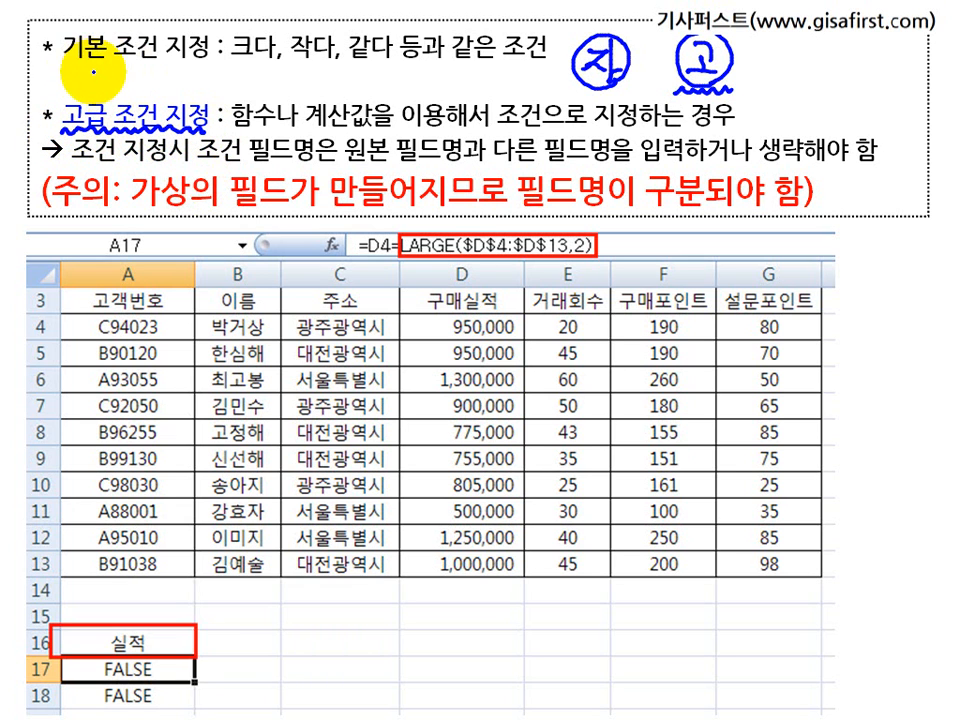
pyautogui.moveTo(66, 60); pyautogui.dragTo(385, 62)
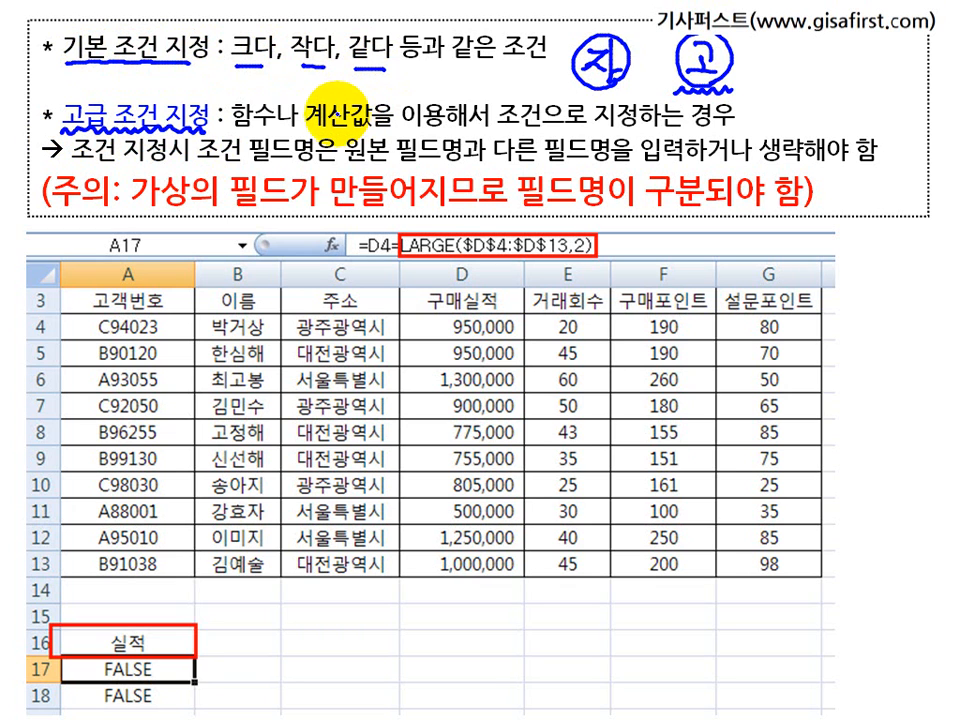
pyautogui.moveTo(266, 131)
pyautogui.mouseDown()
pyautogui.moveTo(222, 102)
pyautogui.moveTo(275, 96)
pyautogui.moveTo(264, 133)
pyautogui.mouseUp()
pyautogui.moveTo(361, 131)
pyautogui.mouseDown()
pyautogui.moveTo(331, 137)
pyautogui.moveTo(305, 100)
pyautogui.moveTo(372, 124)
pyautogui.mouseUp()
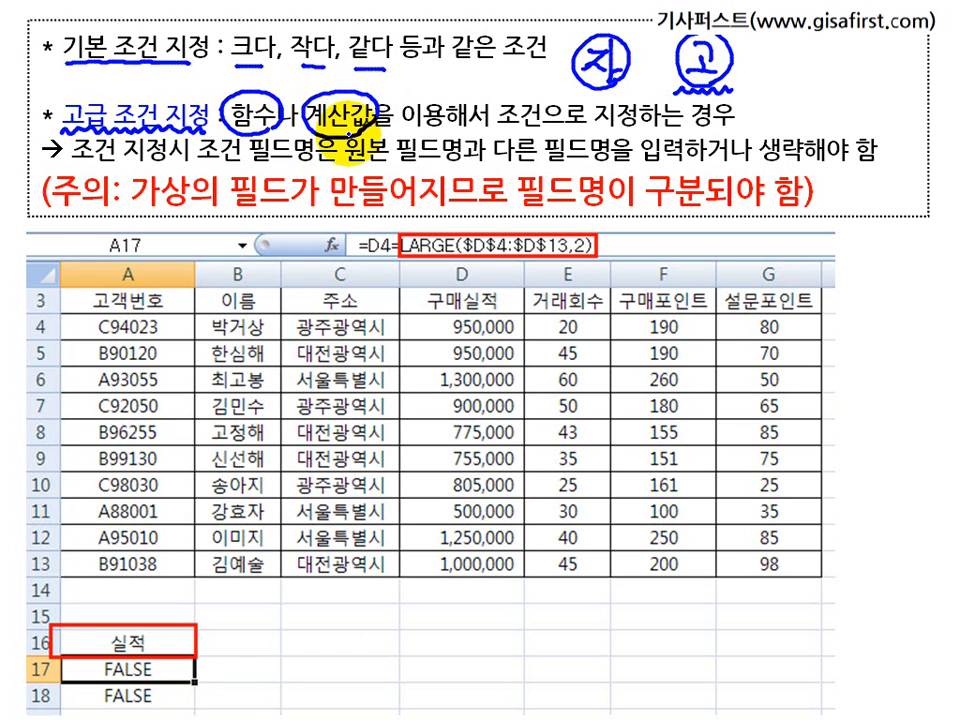
pyautogui.press('e')
pyautogui.moveTo(76, 163); pyautogui.dragTo(297, 163)
pyautogui.moveTo(358, 166); pyautogui.dragTo(403, 166)
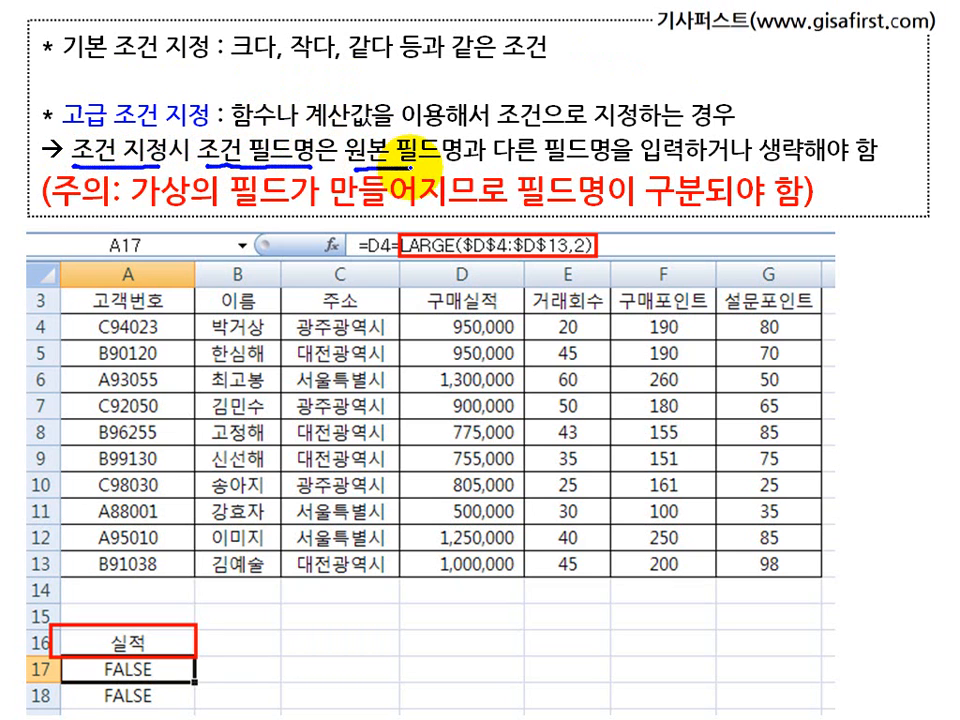
pyautogui.moveTo(493, 140); pyautogui.dragTo(488, 165)
pyautogui.moveTo(607, 140)
pyautogui.mouseDown()
pyautogui.moveTo(612, 162)
pyautogui.moveTo(672, 164)
pyautogui.mouseUp()
pyautogui.moveTo(771, 163); pyautogui.dragTo(843, 163)
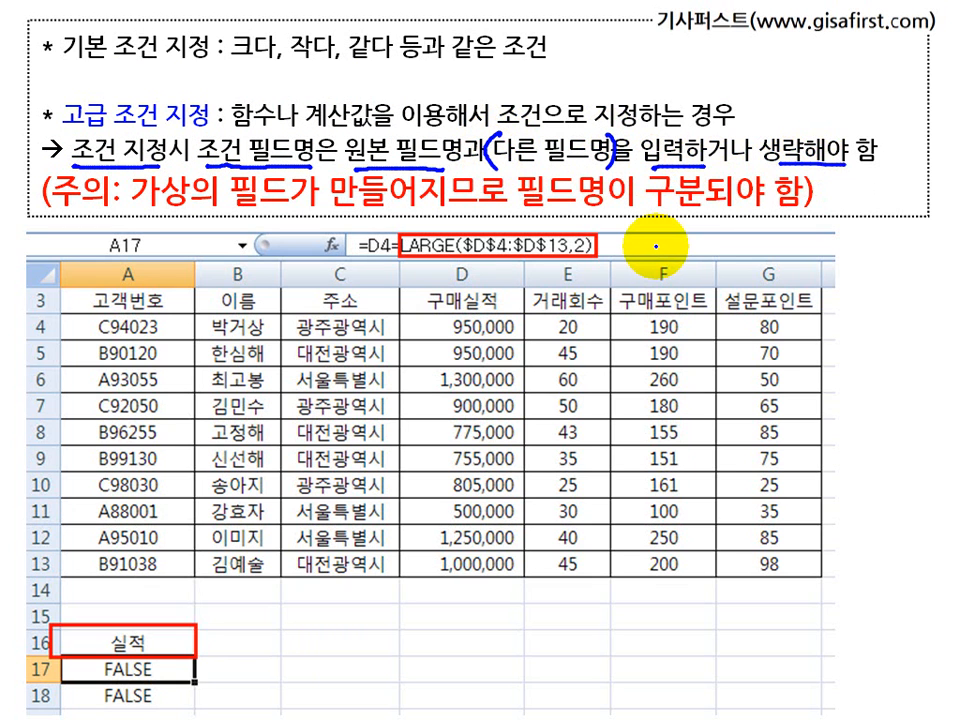
pyautogui.moveTo(88, 617)
pyautogui.mouseDown()
pyautogui.moveTo(91, 626)
pyautogui.moveTo(104, 619)
pyautogui.mouseUp()
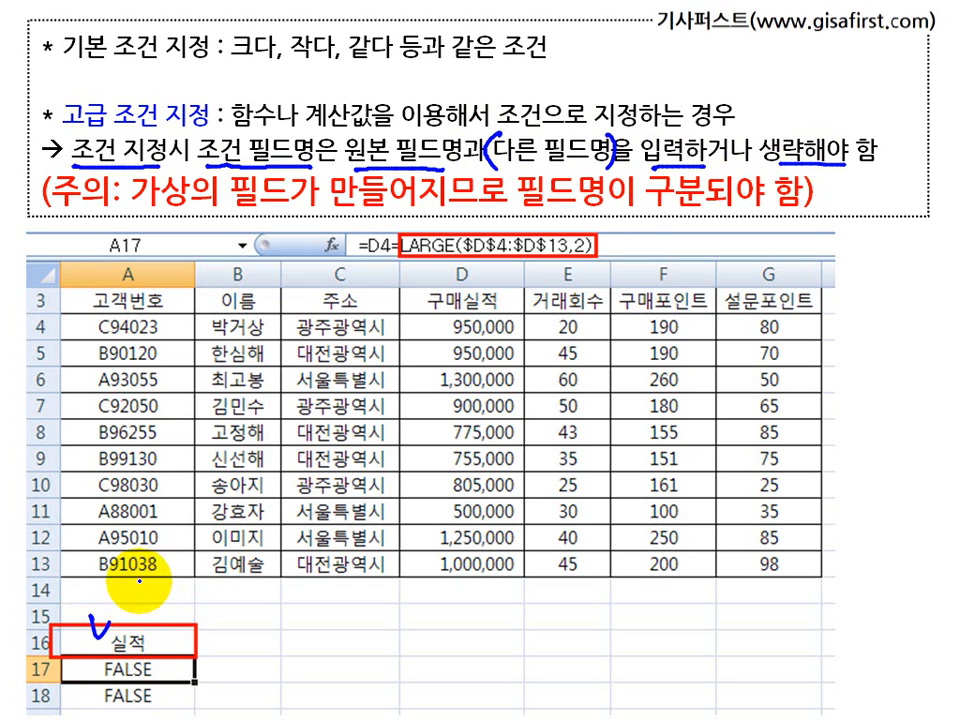
pyautogui.moveTo(72, 281); pyautogui.dragTo(68, 322)
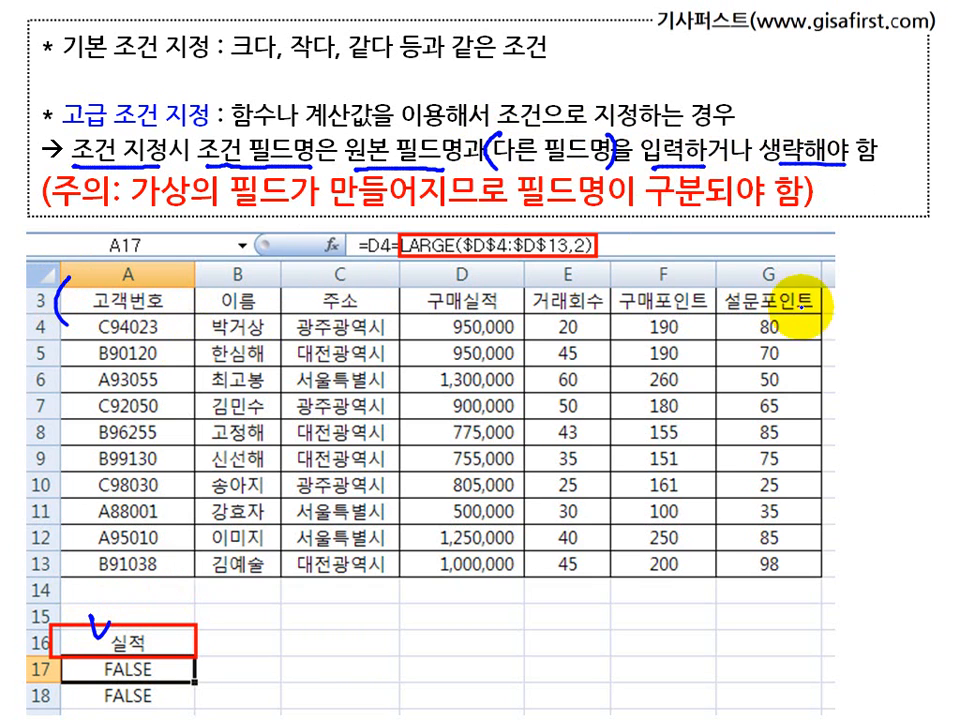
pyautogui.moveTo(822, 276); pyautogui.dragTo(823, 320)
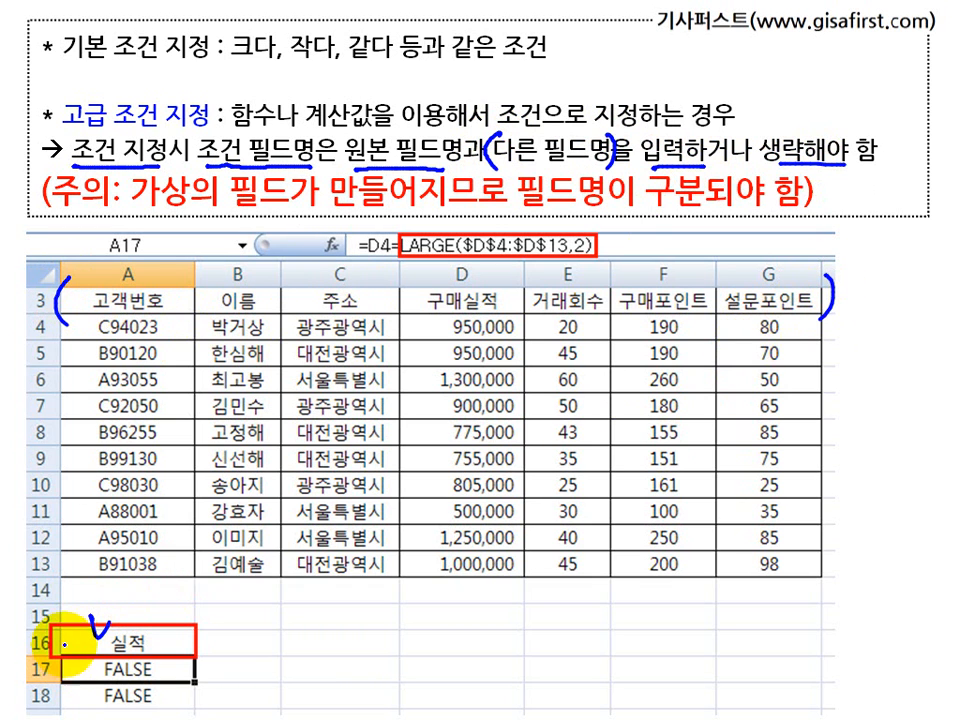
pyautogui.moveTo(62, 623); pyautogui.dragTo(59, 655)
pyautogui.moveTo(183, 622)
pyautogui.mouseDown()
pyautogui.moveTo(186, 654)
pyautogui.moveTo(112, 653)
pyautogui.moveTo(141, 655)
pyautogui.mouseUp()
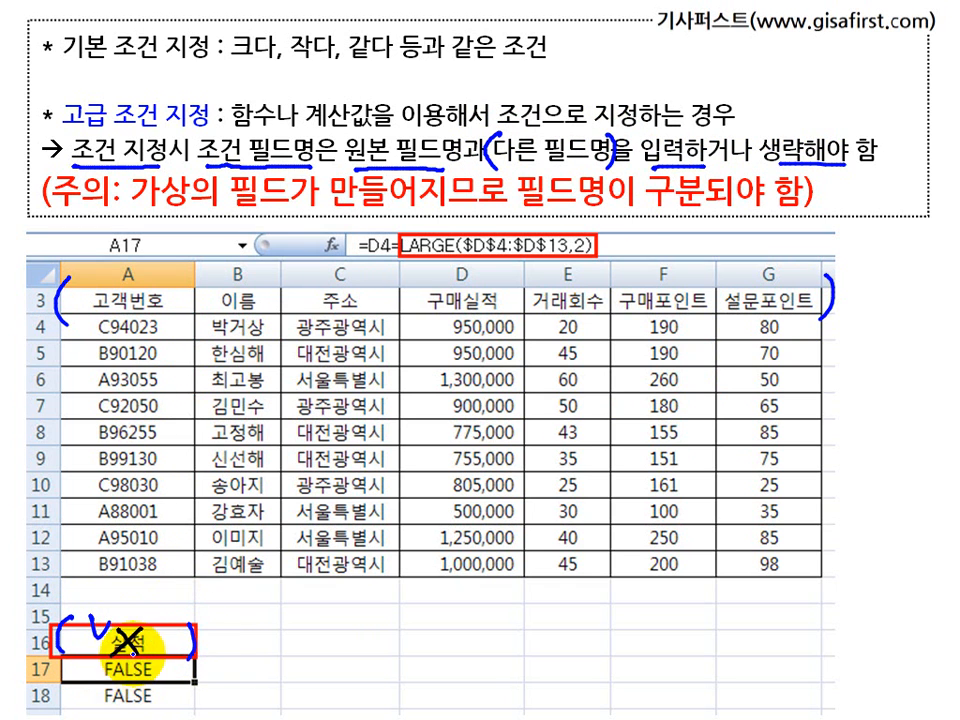
pyautogui.press('e')
pyautogui.moveTo(110, 654); pyautogui.dragTo(146, 655)
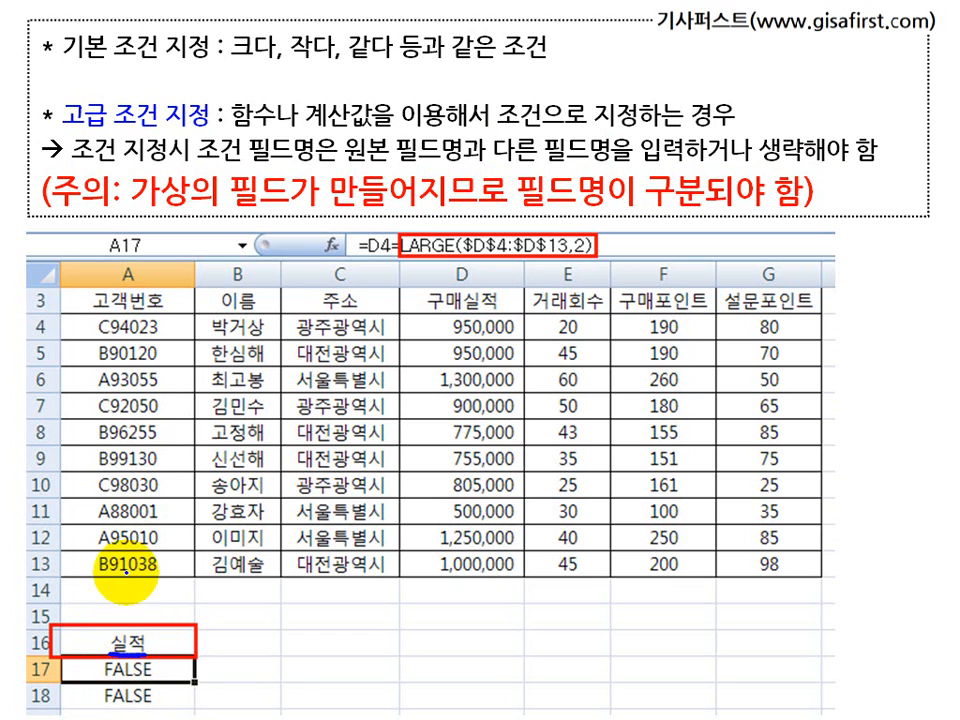
pyautogui.click(256, 67)
pyautogui.moveTo(302, 66); pyautogui.dragTo(318, 70)
pyautogui.click(346, 72)
pyautogui.moveTo(236, 70); pyautogui.dragTo(377, 67)
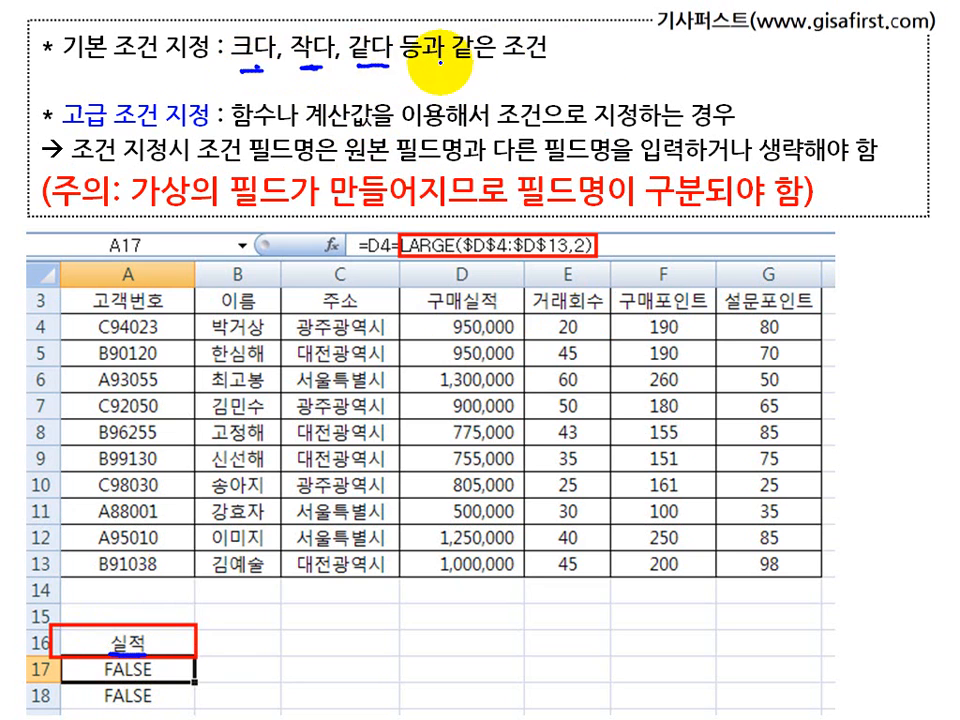
pyautogui.moveTo(250, 72)
pyautogui.mouseDown()
pyautogui.moveTo(272, 16)
pyautogui.moveTo(358, 84)
pyautogui.moveTo(438, 80)
pyautogui.mouseUp()
pyautogui.moveTo(430, 71)
pyautogui.mouseDown()
pyautogui.moveTo(430, 95)
pyautogui.moveTo(481, 70)
pyautogui.mouseUp()
pyautogui.moveTo(467, 73)
pyautogui.mouseDown()
pyautogui.moveTo(467, 96)
pyautogui.moveTo(484, 97)
pyautogui.mouseUp()
pyautogui.moveTo(504, 67)
pyautogui.mouseDown()
pyautogui.moveTo(529, 67)
pyautogui.moveTo(509, 96)
pyautogui.mouseUp()
pyautogui.moveTo(511, 80); pyautogui.dragTo(526, 79)
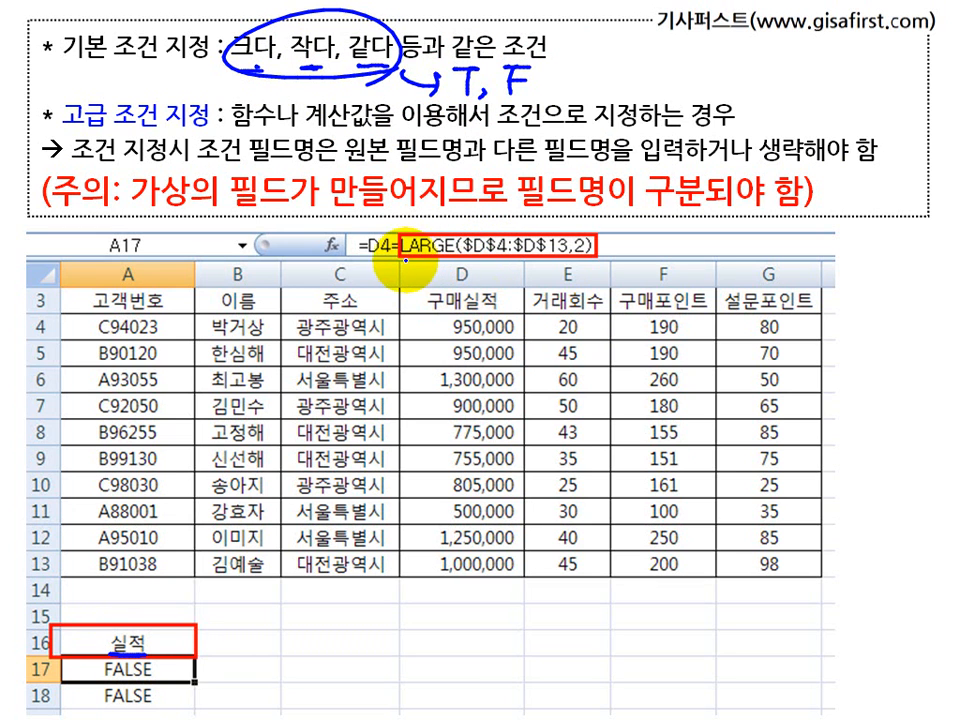
pyautogui.moveTo(445, 259); pyautogui.dragTo(457, 261)
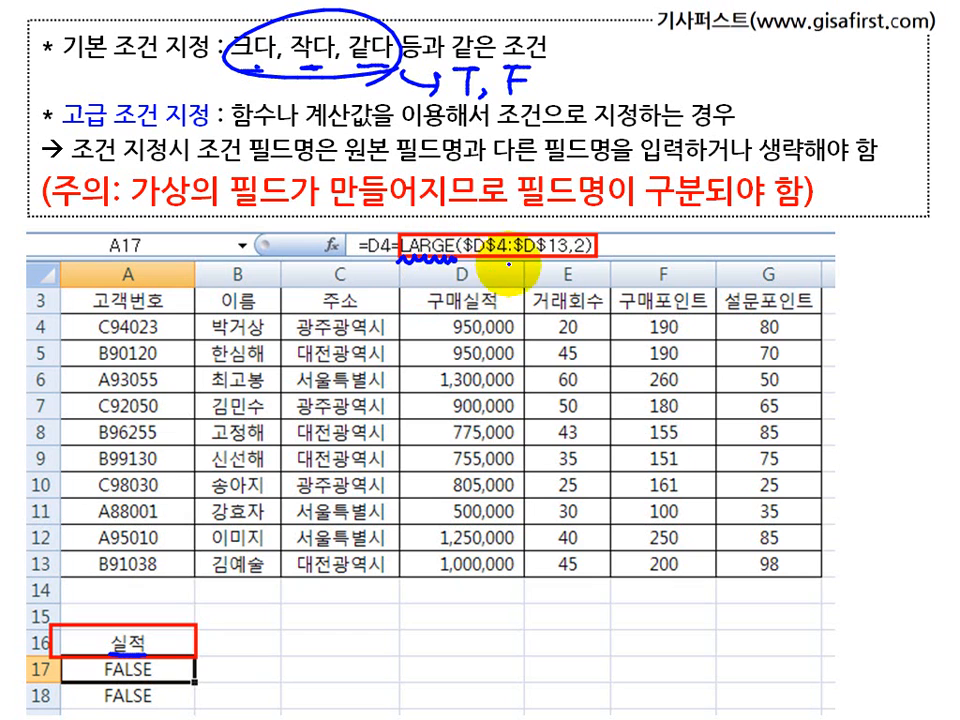
pyautogui.moveTo(582, 252)
pyautogui.mouseDown()
pyautogui.moveTo(461, 269)
pyautogui.moveTo(438, 222)
pyautogui.moveTo(558, 219)
pyautogui.moveTo(580, 260)
pyautogui.moveTo(621, 264)
pyautogui.moveTo(615, 273)
pyautogui.mouseUp()
pyautogui.moveTo(650, 254)
pyautogui.mouseDown()
pyautogui.moveTo(635, 279)
pyautogui.moveTo(670, 286)
pyautogui.moveTo(688, 268)
pyautogui.moveTo(632, 268)
pyautogui.mouseUp()
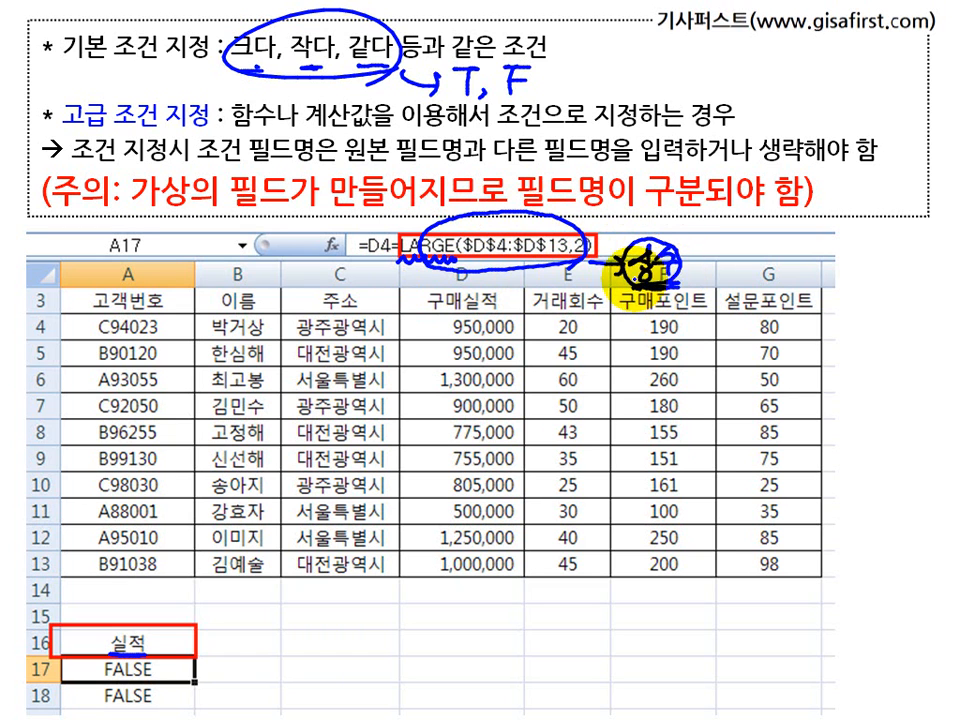
pyautogui.press('e')
pyautogui.moveTo(411, 259); pyautogui.dragTo(593, 259)
pyautogui.moveTo(482, 268); pyautogui.dragTo(482, 286)
pyautogui.moveTo(497, 264)
pyautogui.mouseDown()
pyautogui.moveTo(498, 290)
pyautogui.moveTo(527, 298)
pyautogui.moveTo(525, 262)
pyautogui.moveTo(490, 268)
pyautogui.moveTo(510, 298)
pyautogui.moveTo(537, 305)
pyautogui.mouseUp()
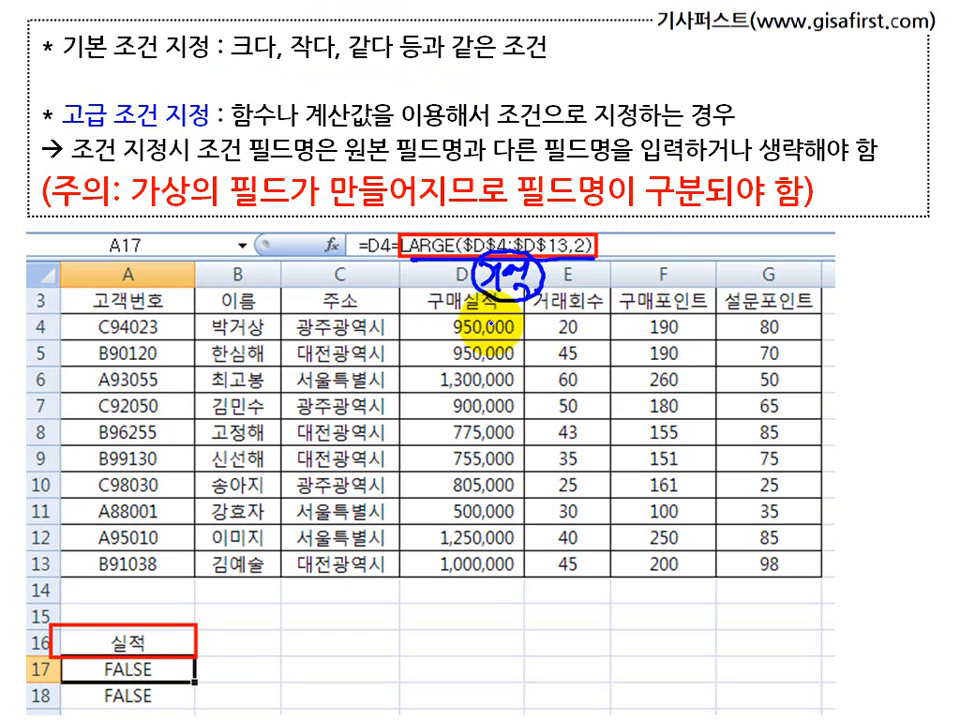
pyautogui.press('e')
pyautogui.moveTo(415, 313); pyautogui.dragTo(520, 312)
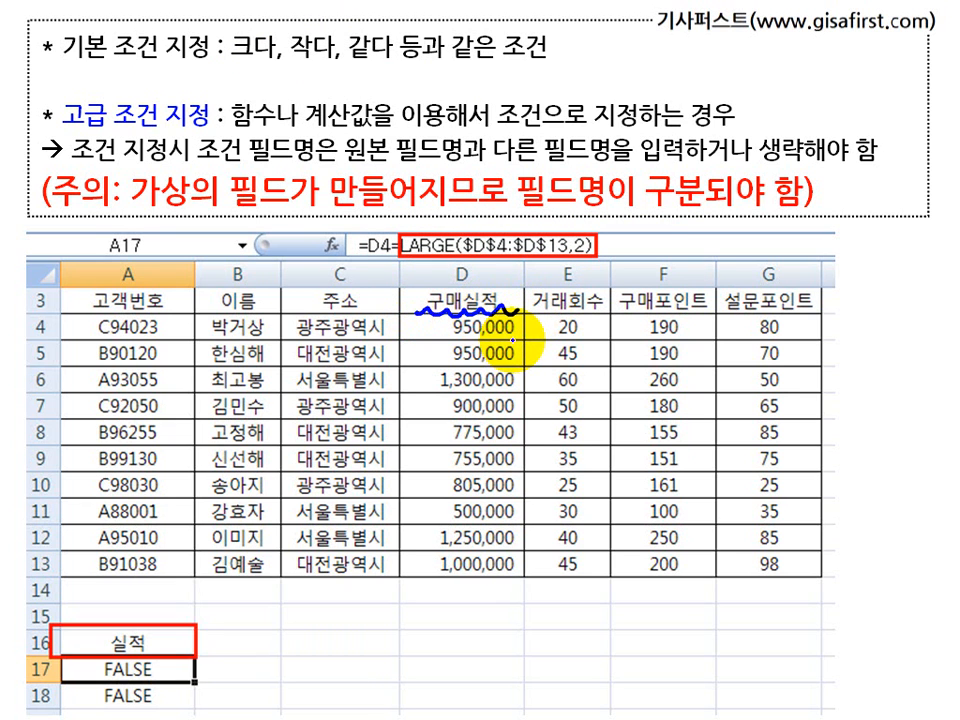
pyautogui.click(428, 327)
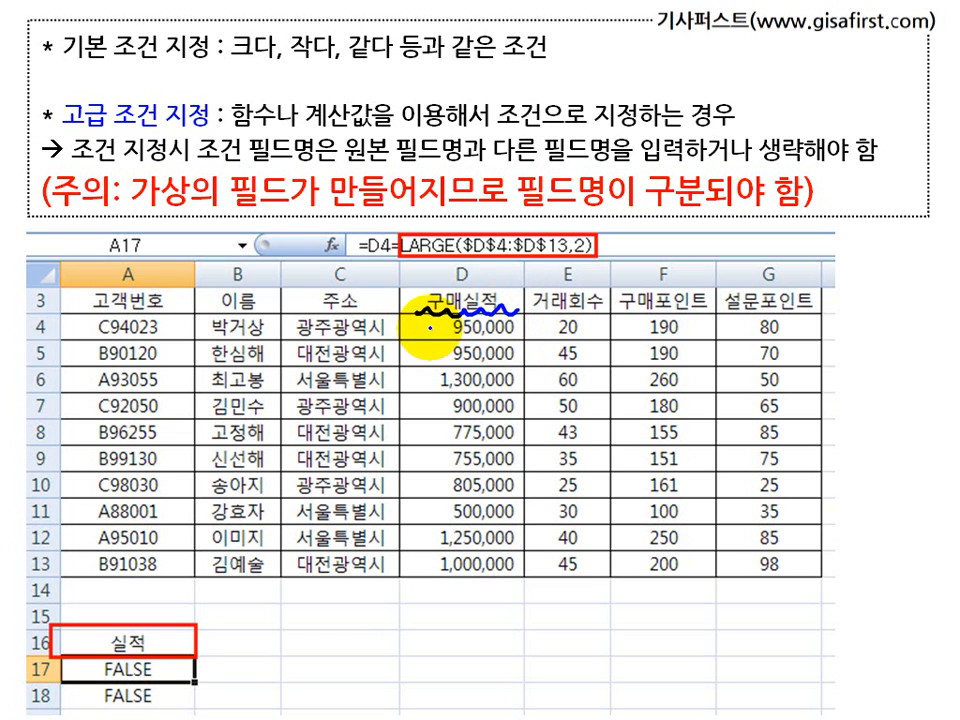
pyautogui.click(428, 357)
pyautogui.click(427, 380)
pyautogui.click(427, 408)
pyautogui.click(427, 438)
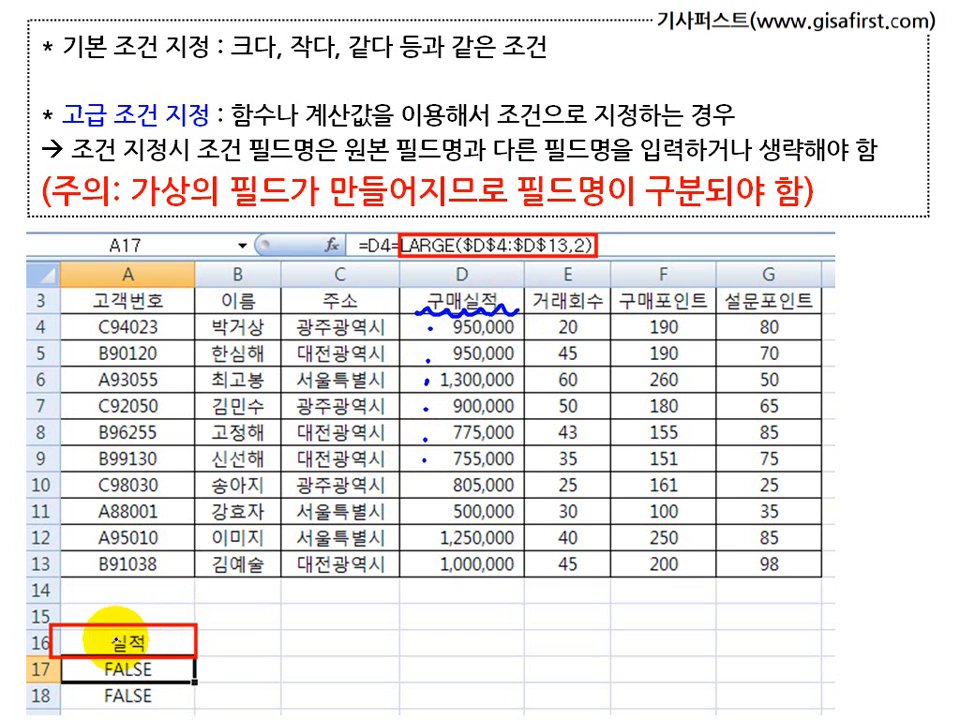
pyautogui.moveTo(74, 634)
pyautogui.mouseDown()
pyautogui.moveTo(98, 654)
pyautogui.moveTo(141, 618)
pyautogui.moveTo(58, 652)
pyautogui.mouseUp()
pyautogui.click(157, 671)
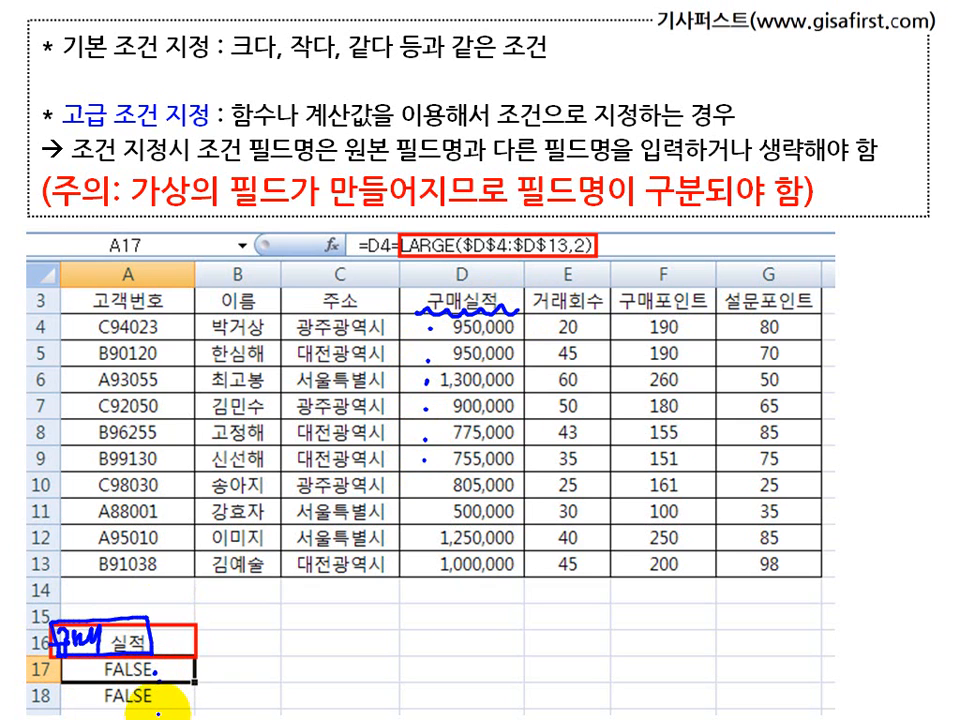
pyautogui.moveTo(405, 253); pyautogui.dragTo(566, 255)
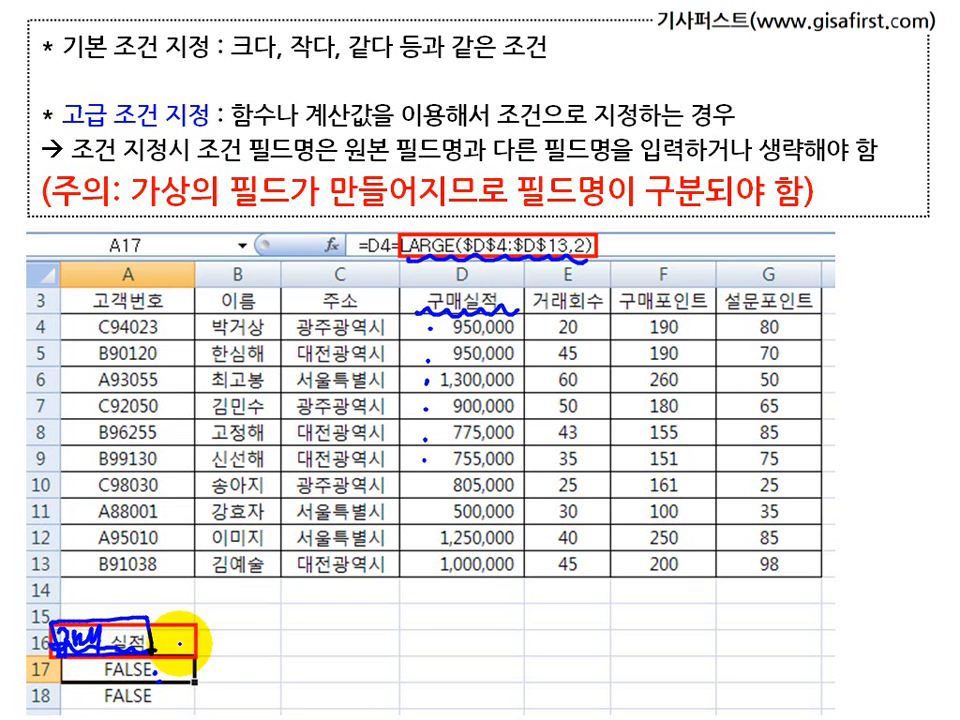
pyautogui.moveTo(428, 310)
pyautogui.mouseDown()
pyautogui.moveTo(393, 312)
pyautogui.moveTo(390, 358)
pyautogui.mouseUp()
pyautogui.moveTo(530, 562); pyautogui.dragTo(471, 596)
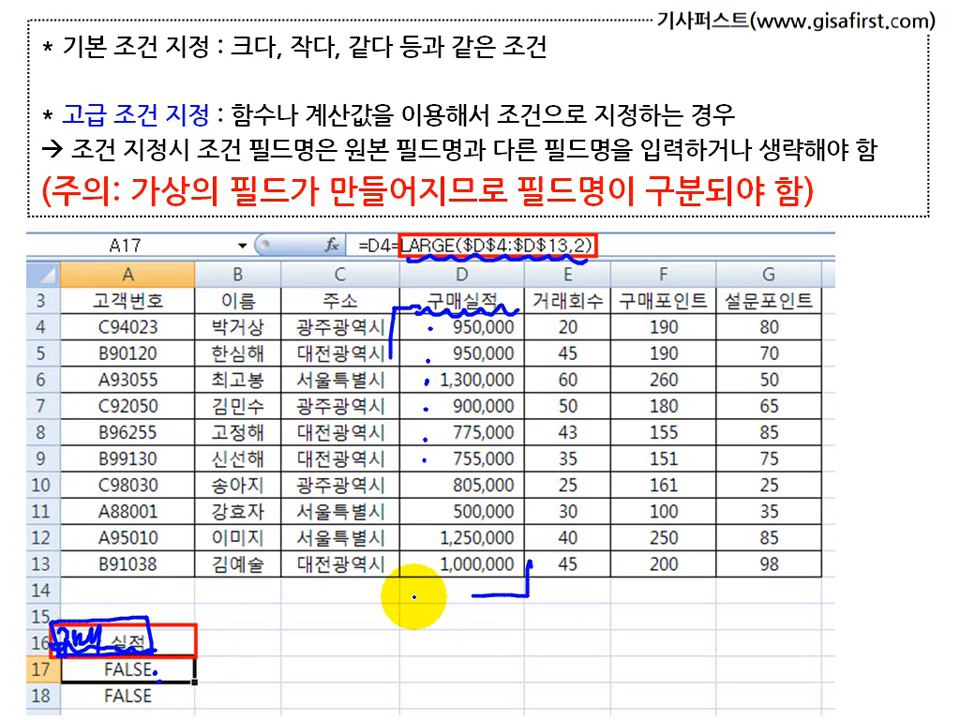
pyautogui.moveTo(58, 300); pyautogui.dragTo(85, 279)
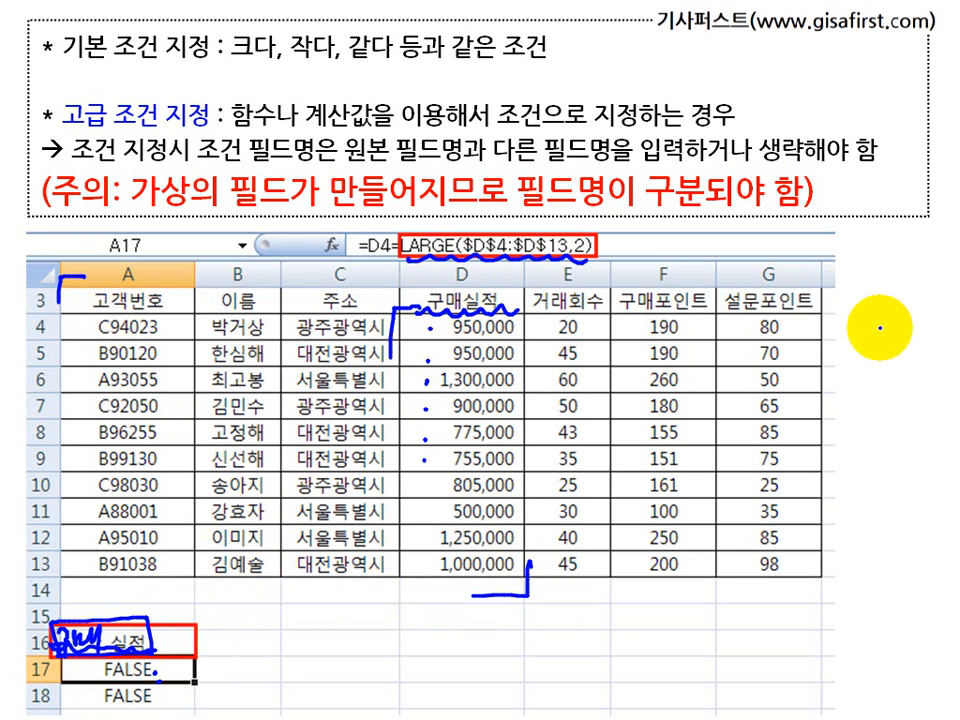
pyautogui.press('e')
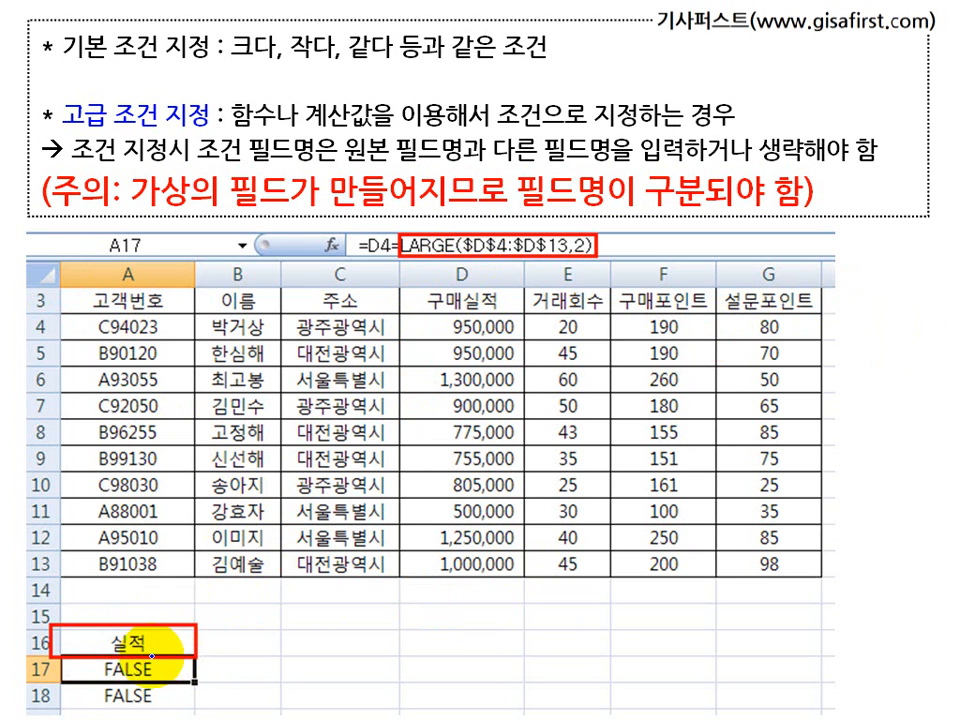
pyautogui.moveTo(100, 642); pyautogui.dragTo(152, 622)
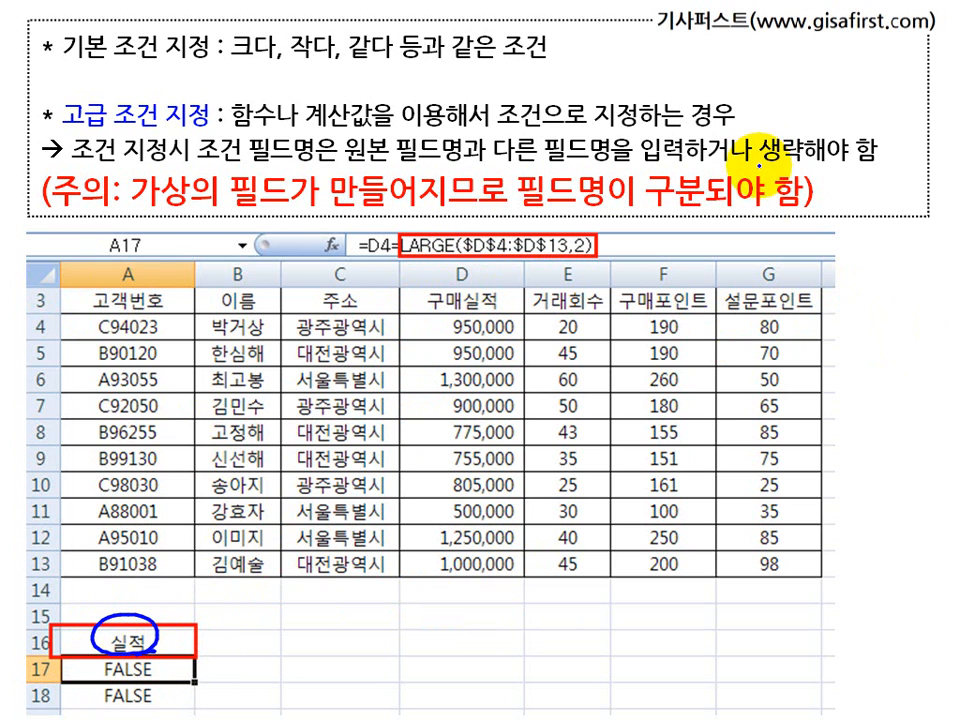
pyautogui.moveTo(760, 156); pyautogui.dragTo(820, 150)
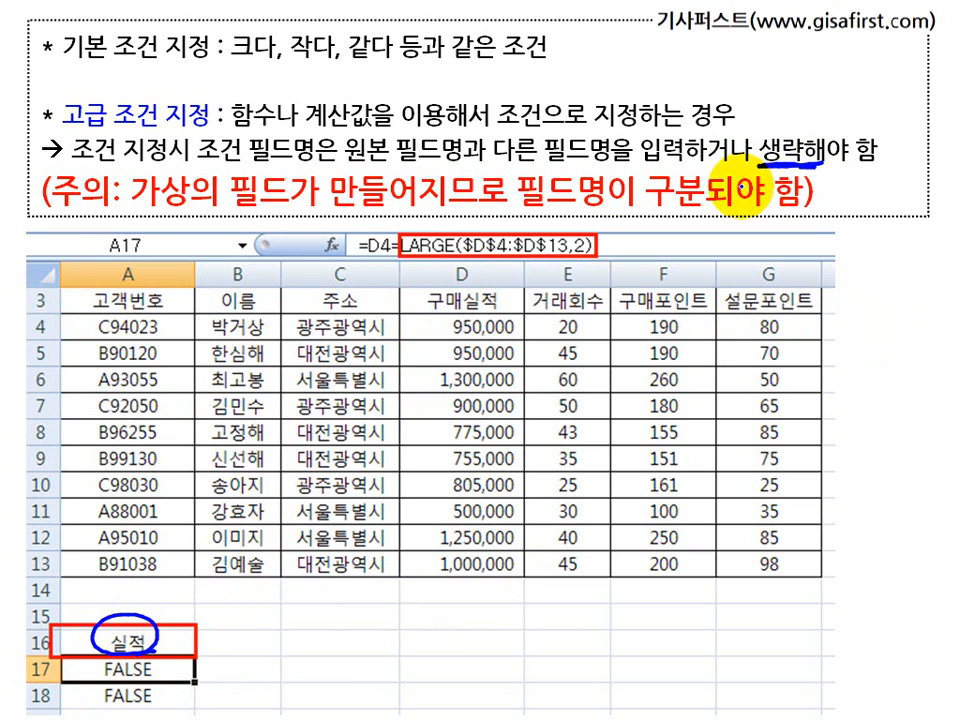
pyautogui.moveTo(130, 212); pyautogui.dragTo(485, 210)
pyautogui.moveTo(545, 212); pyautogui.dragTo(655, 212)
pyautogui.moveTo(402, 258); pyautogui.dragTo(598, 250)
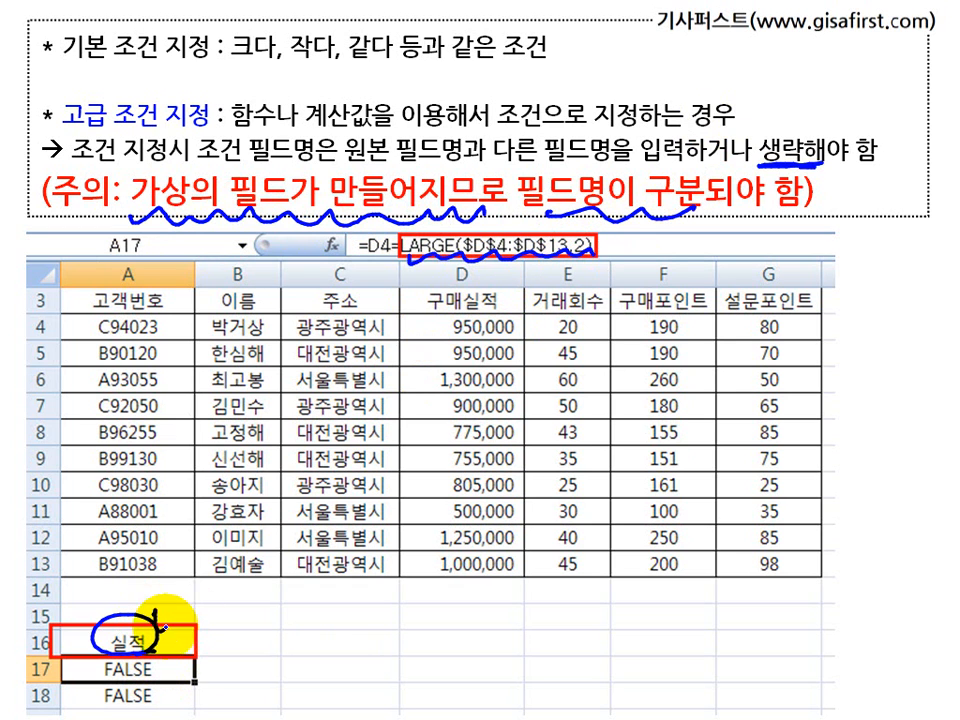
pyautogui.moveTo(155, 611); pyautogui.dragTo(186, 600)
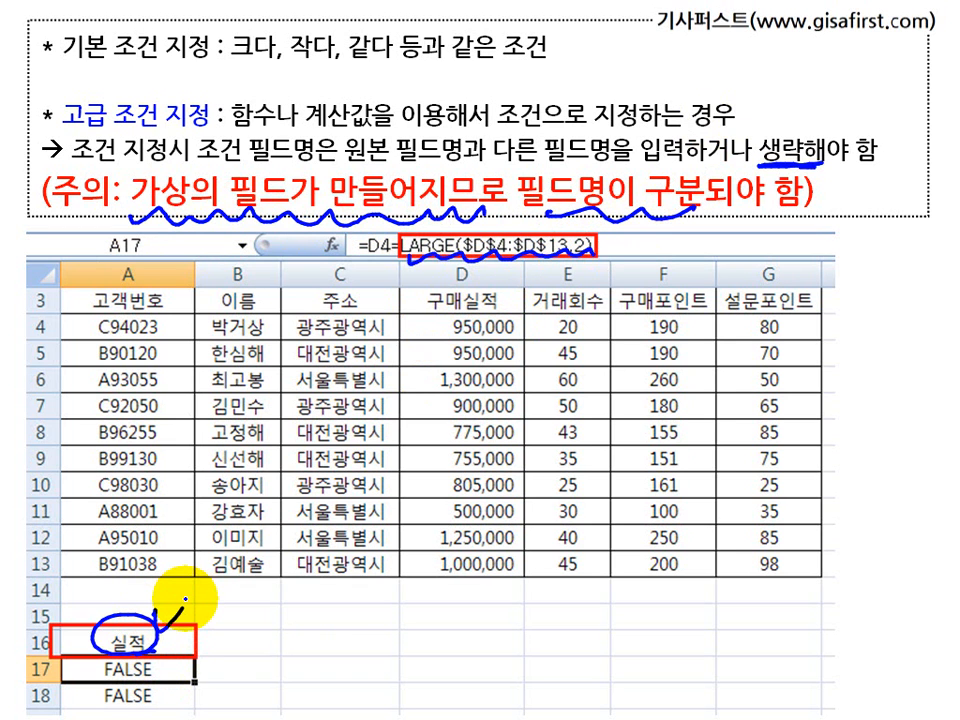